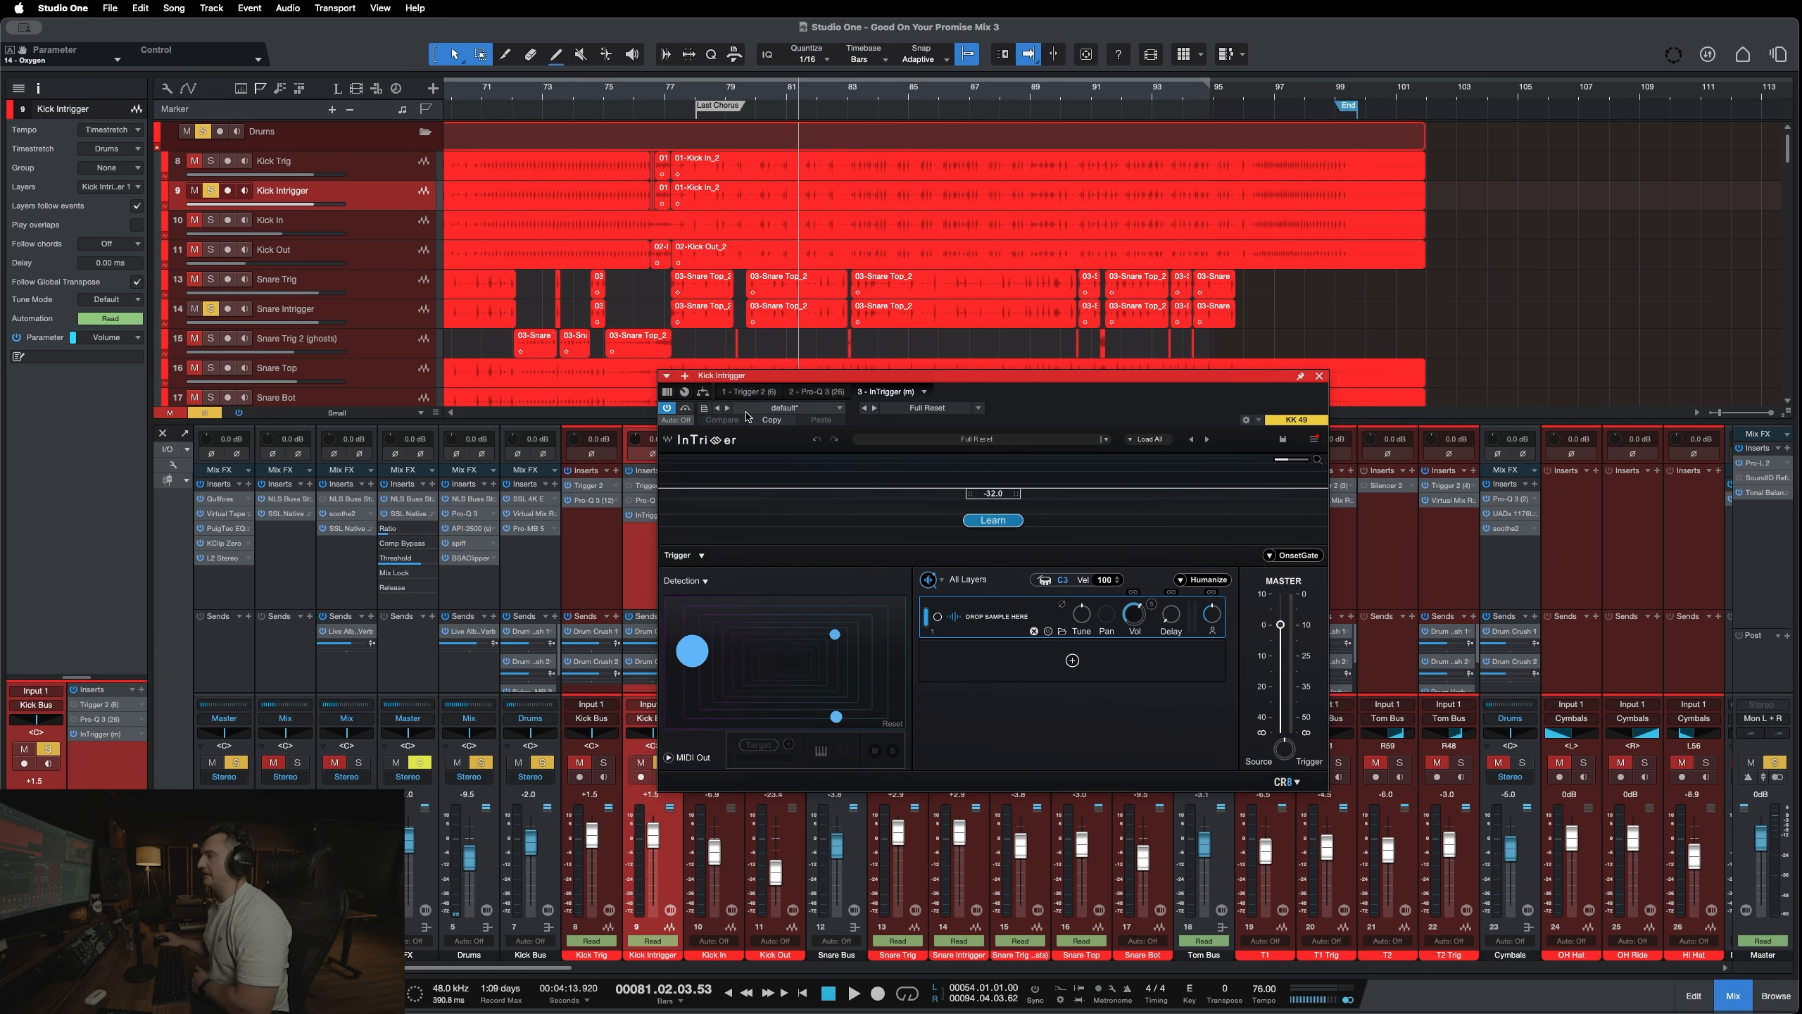
# Examine InTrigger's OnsetGate, Trigger and Detection settings on the Kick Intrigger track by expanding and collapsing each section.
pyautogui.moveTo(882, 382); pyautogui.dragTo(864, 389)
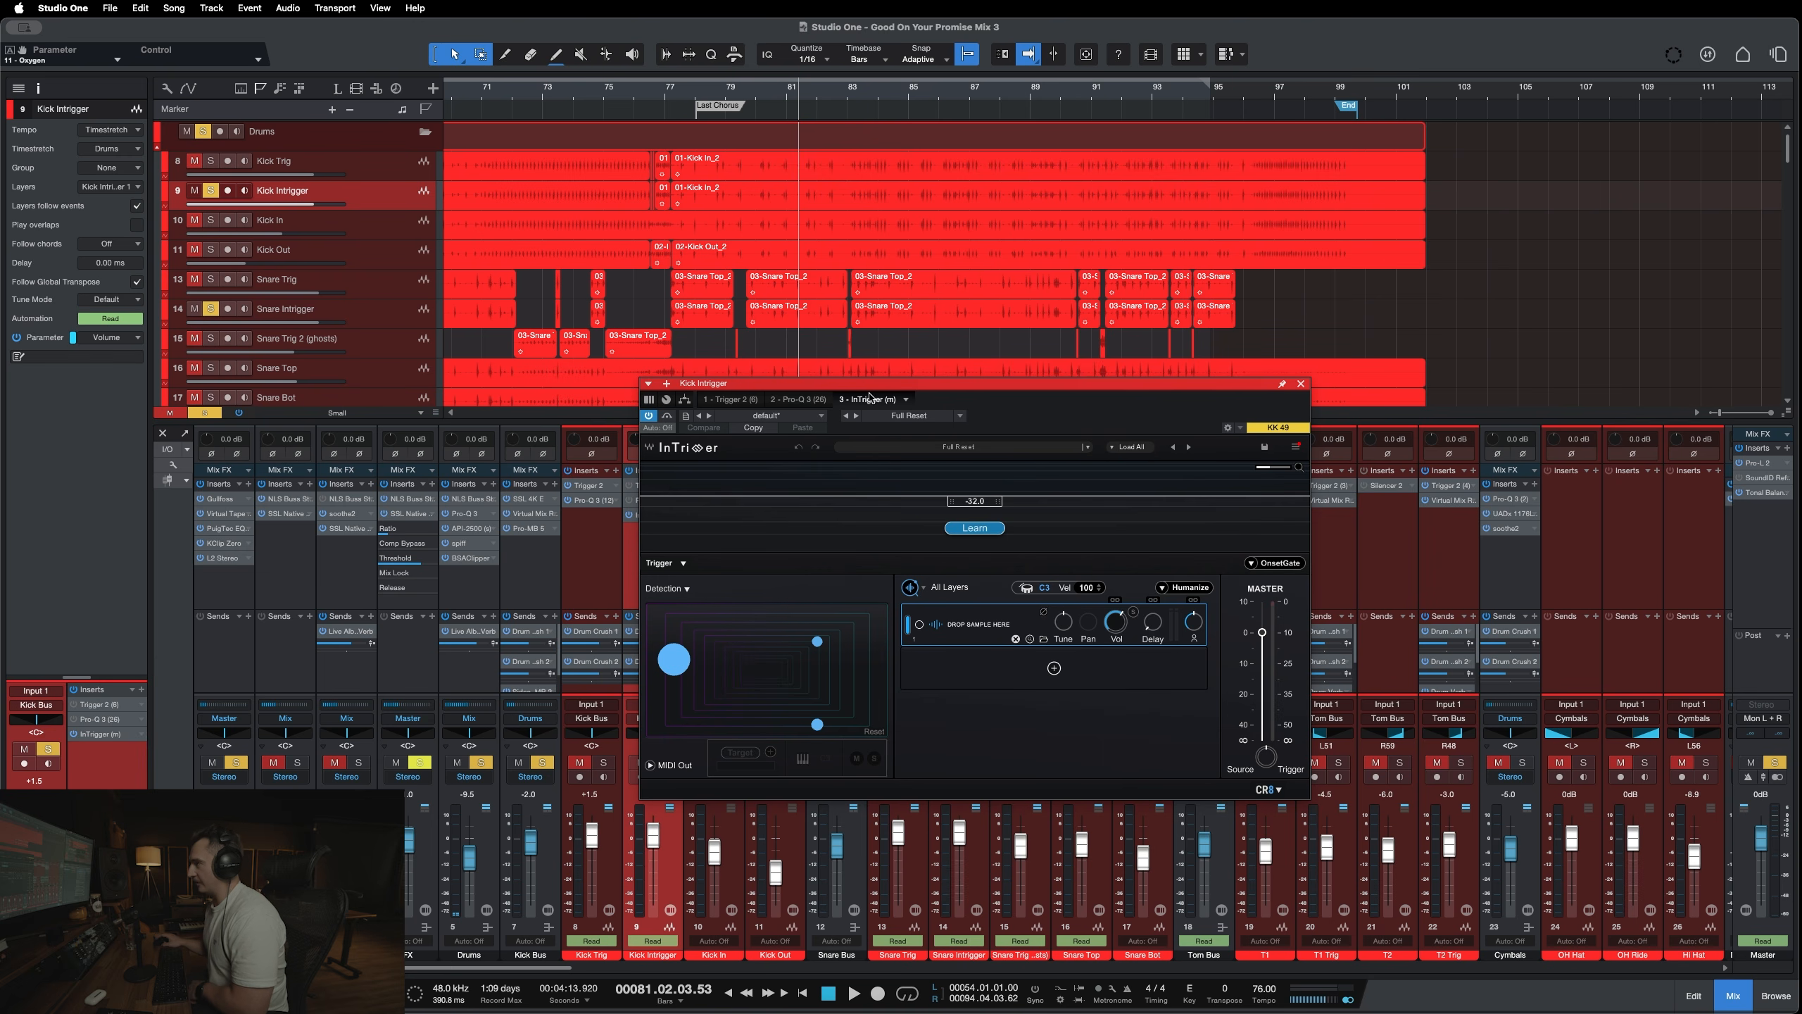
pyautogui.moveTo(873, 392); pyautogui.dragTo(854, 372)
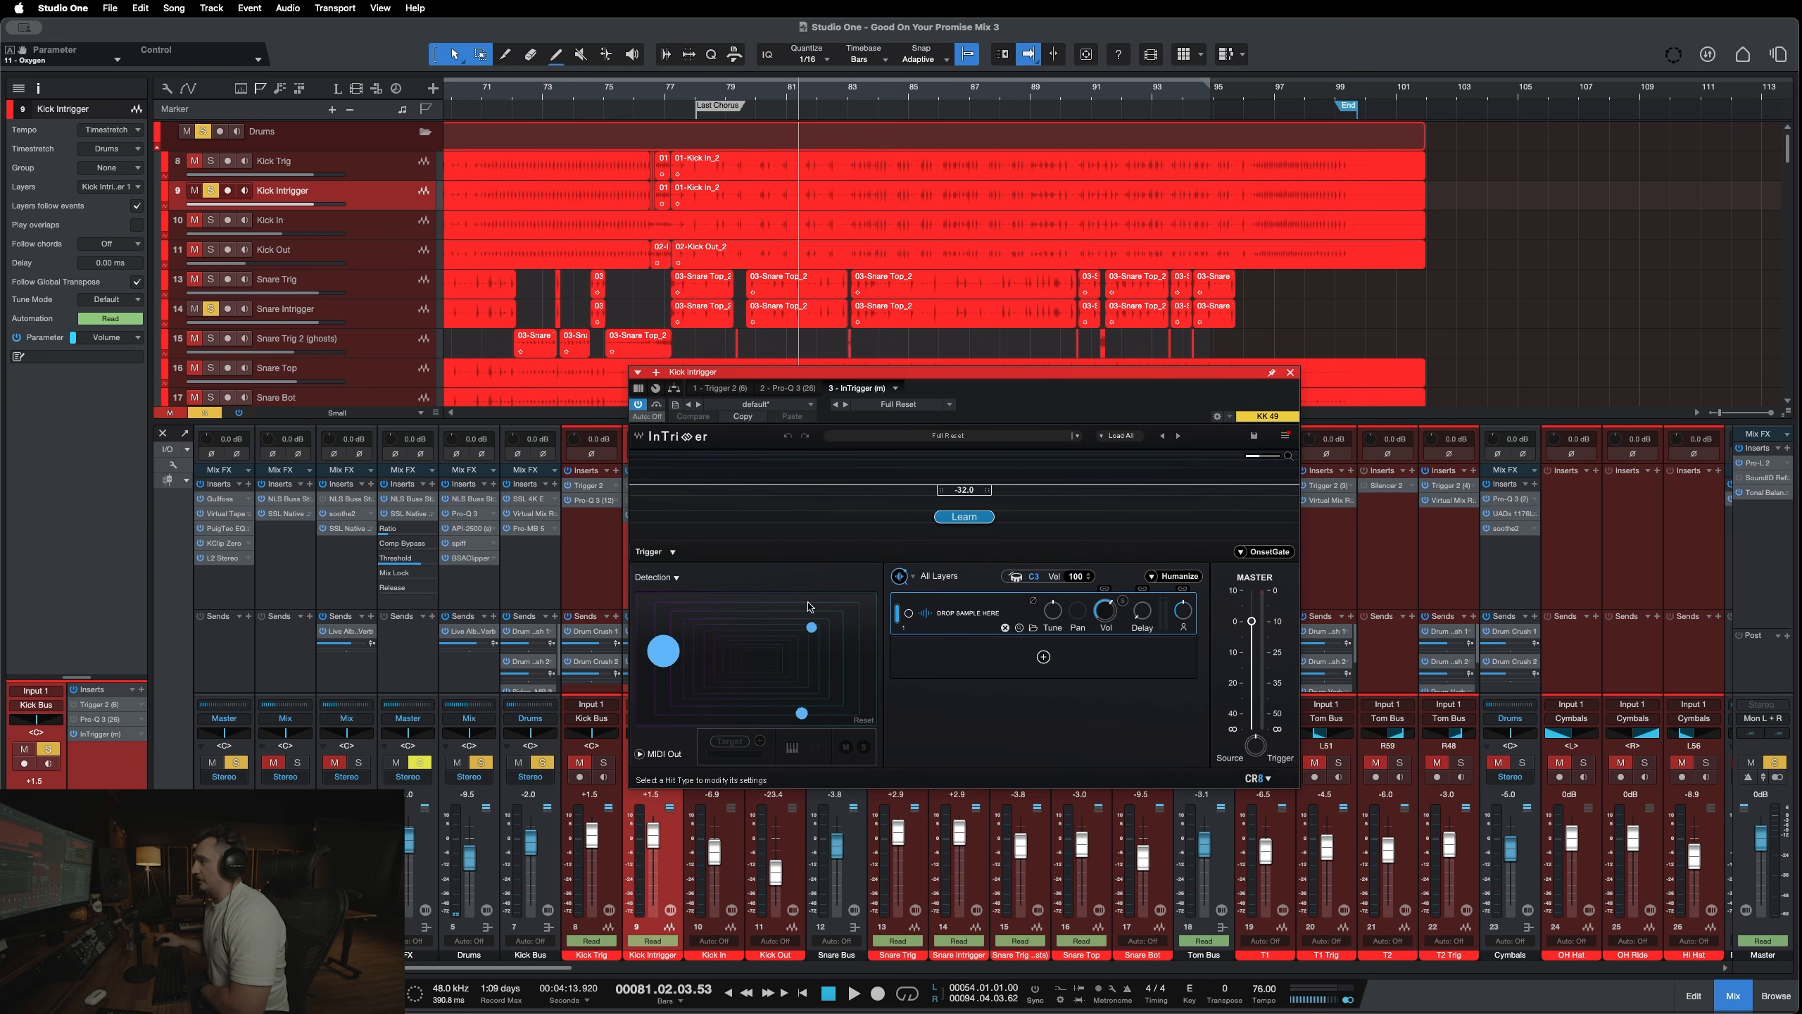
pyautogui.click(1241, 552)
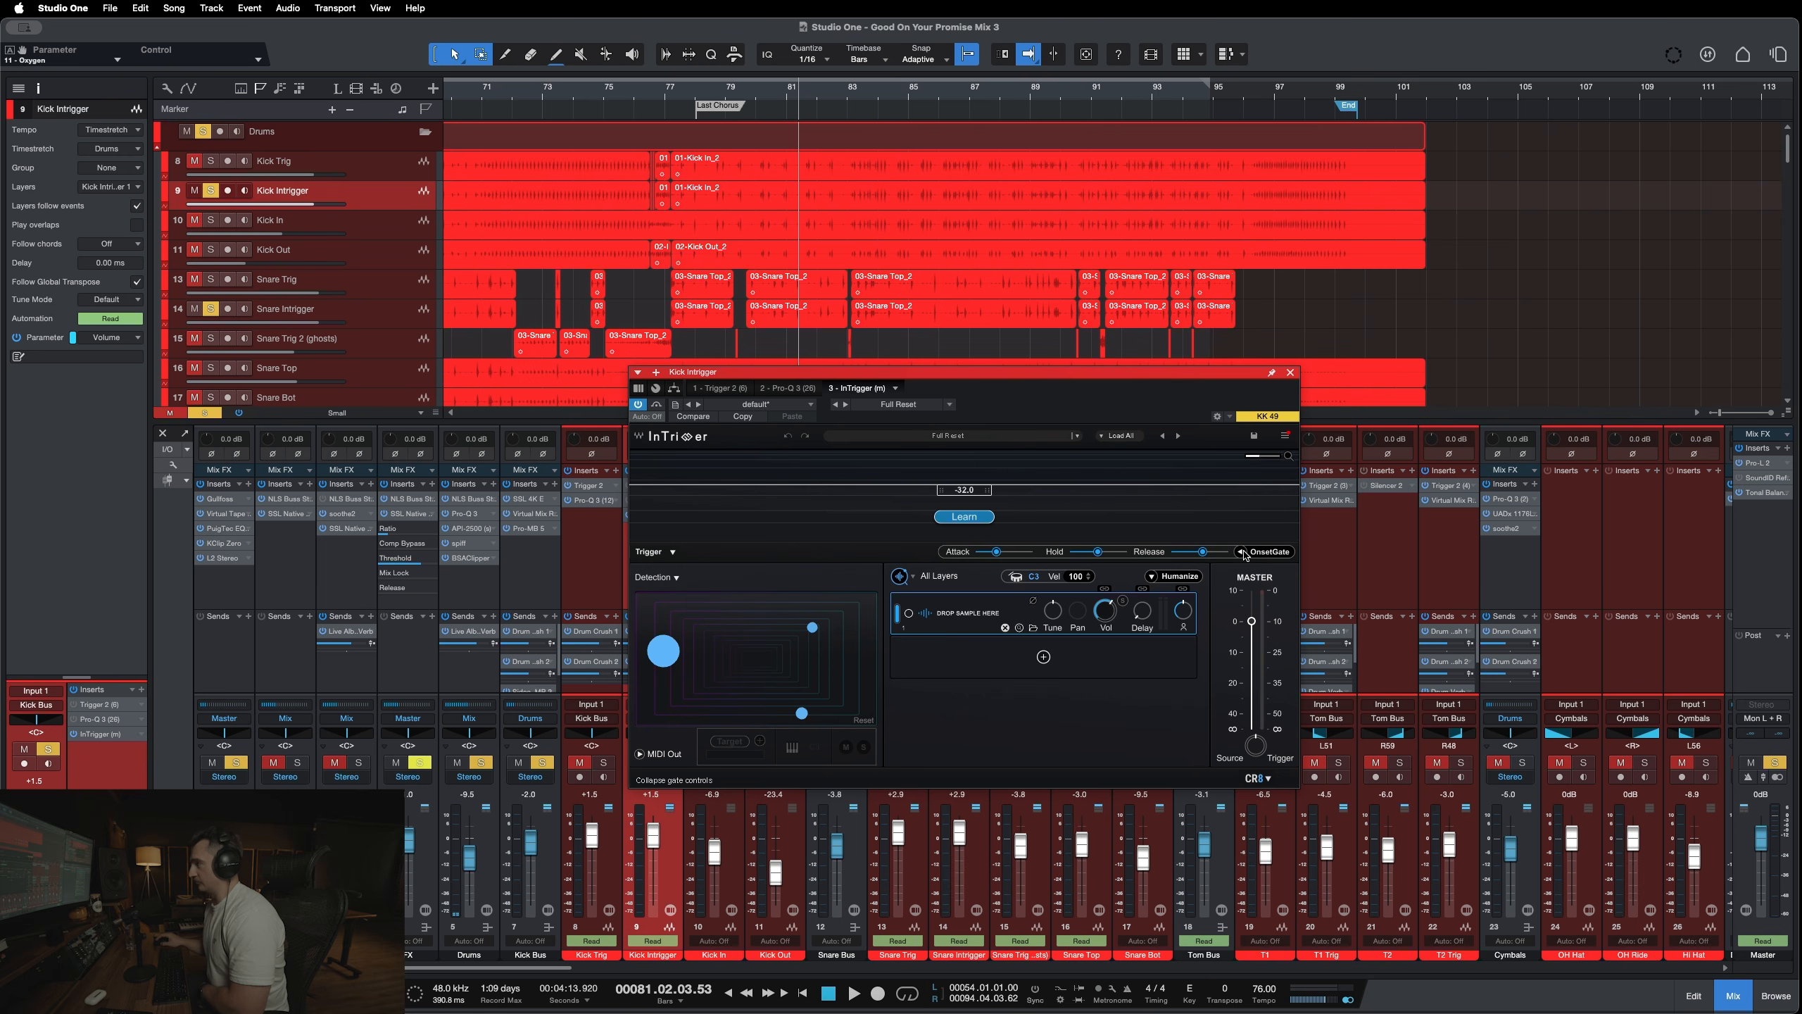
pyautogui.click(1242, 553)
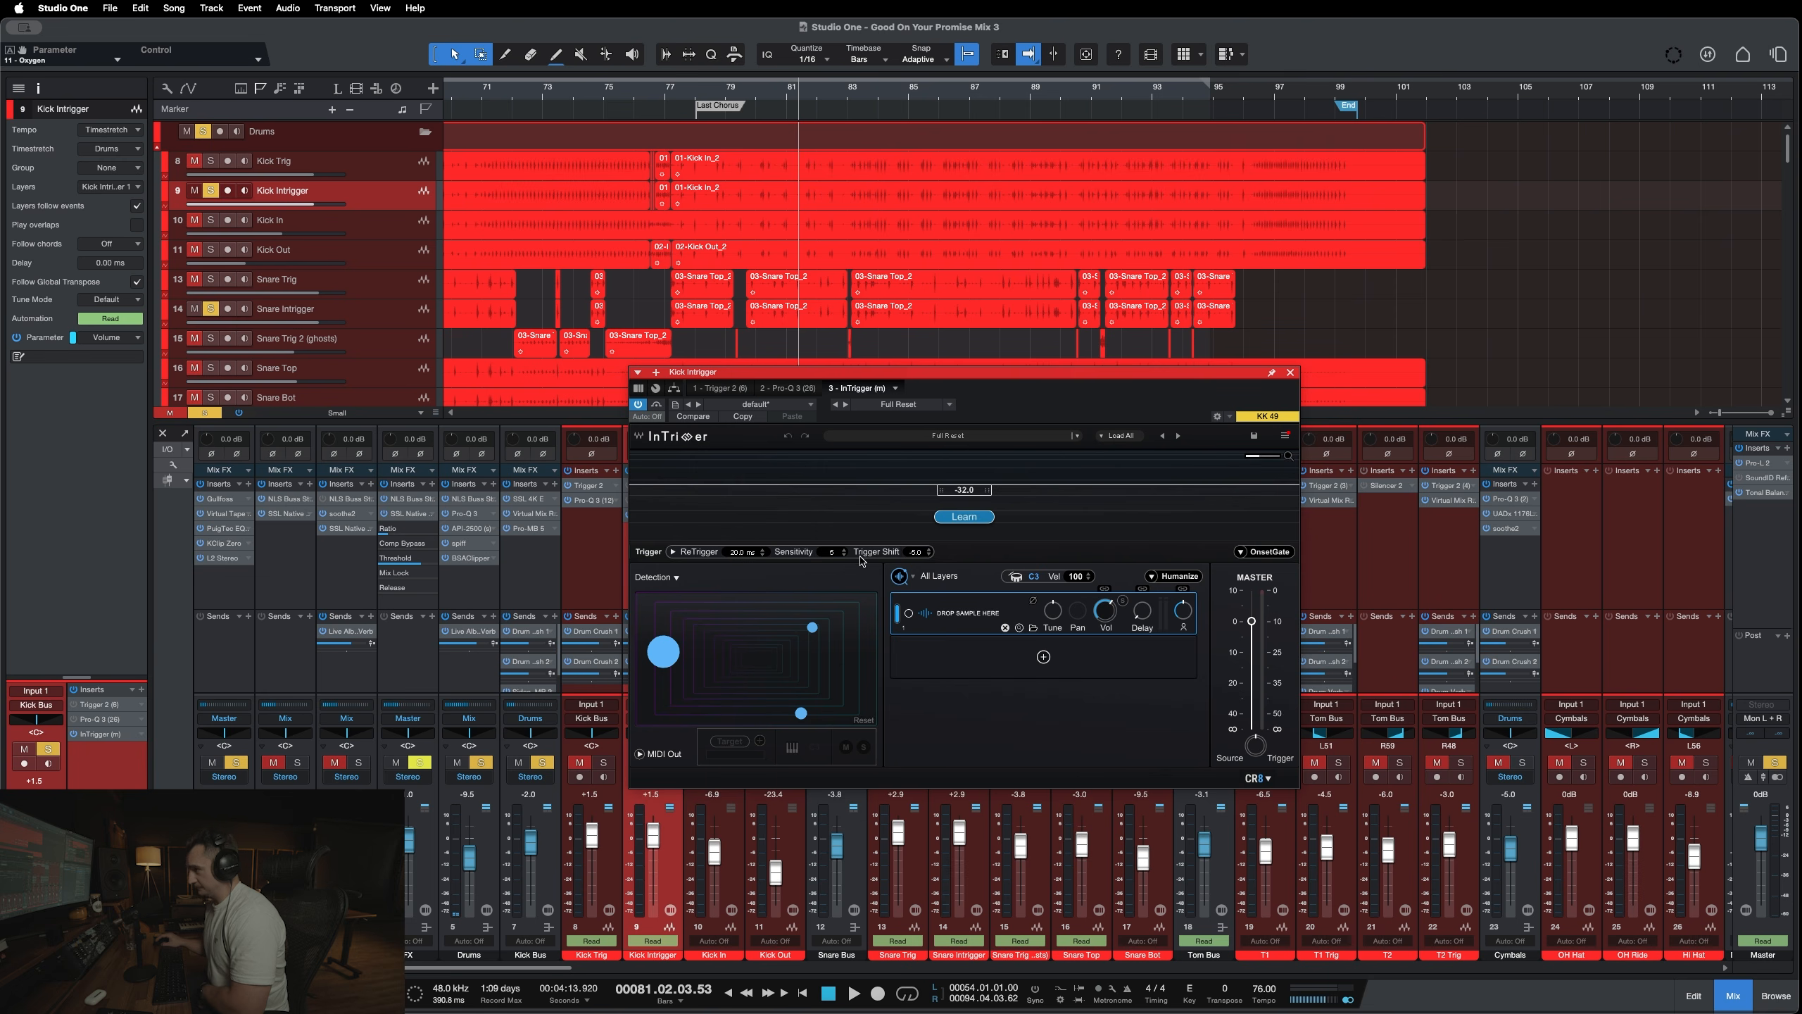
pyautogui.click(672, 554)
pyautogui.click(667, 579)
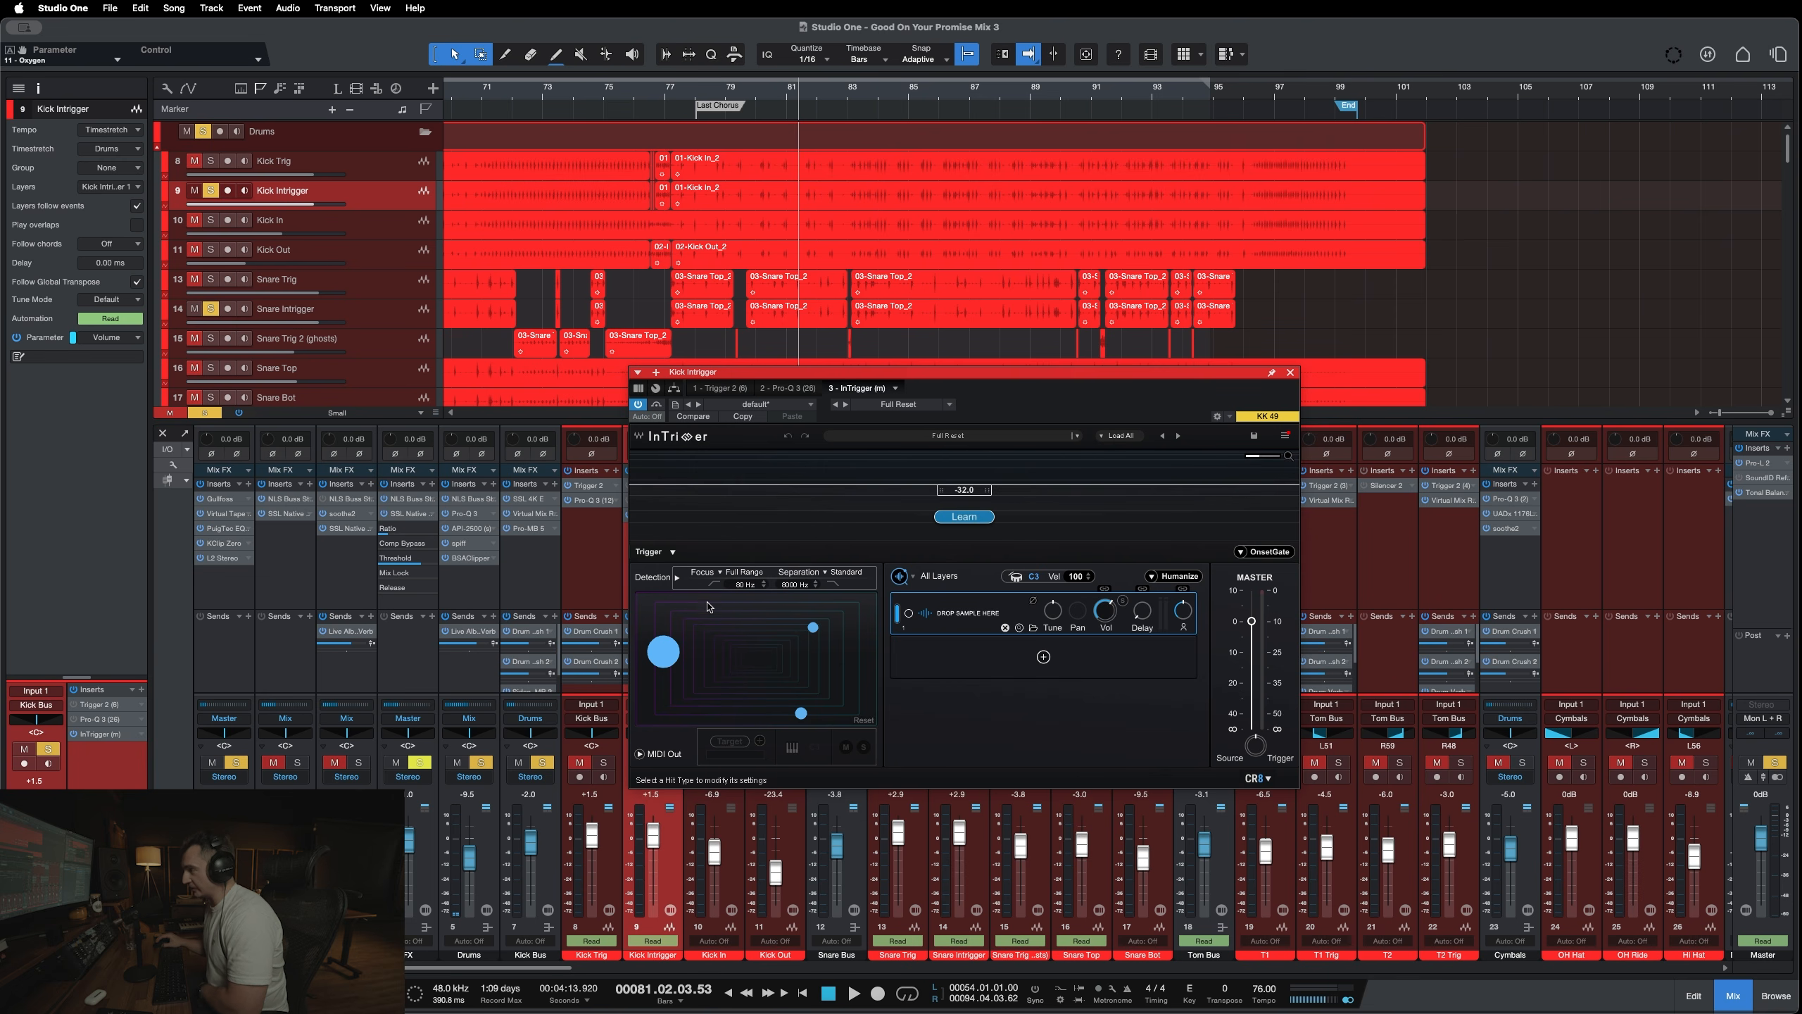
pyautogui.click(667, 578)
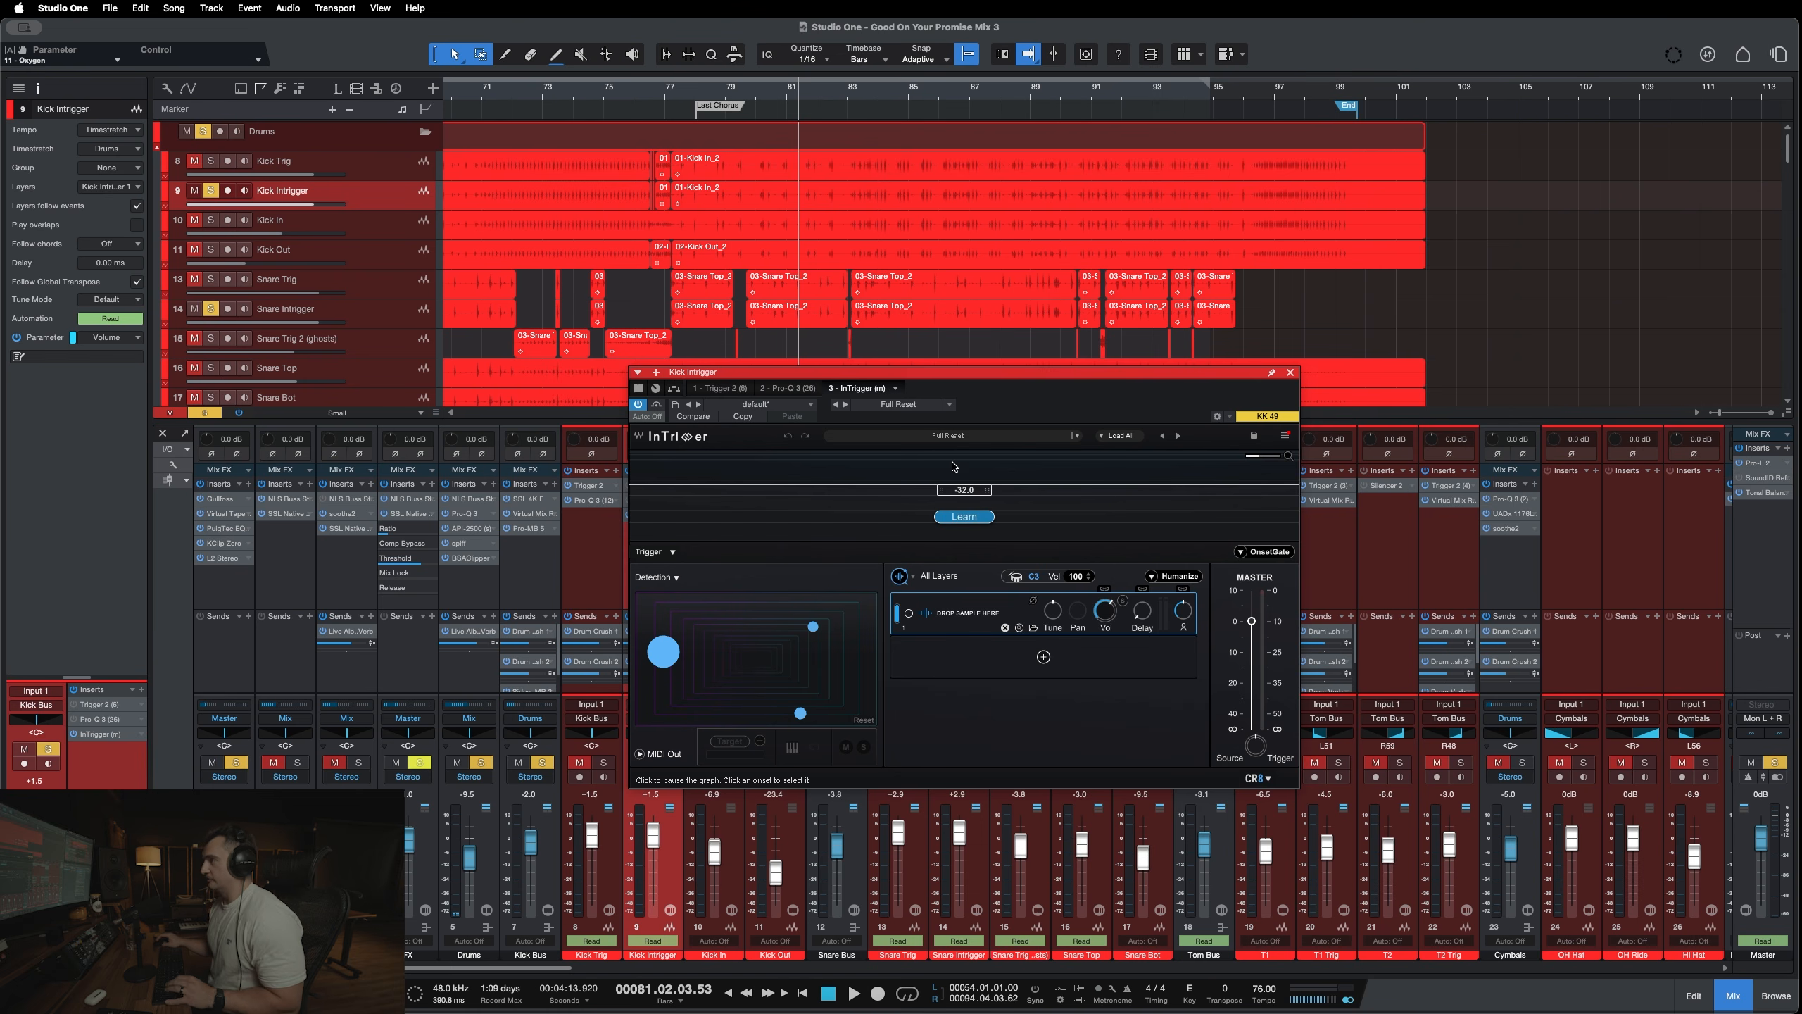
# Clear the existing solos and solo the Kick Intrigger channel.
pyautogui.moveTo(984, 376); pyautogui.dragTo(1166, 424)
pyautogui.hotkey('shift', 's')
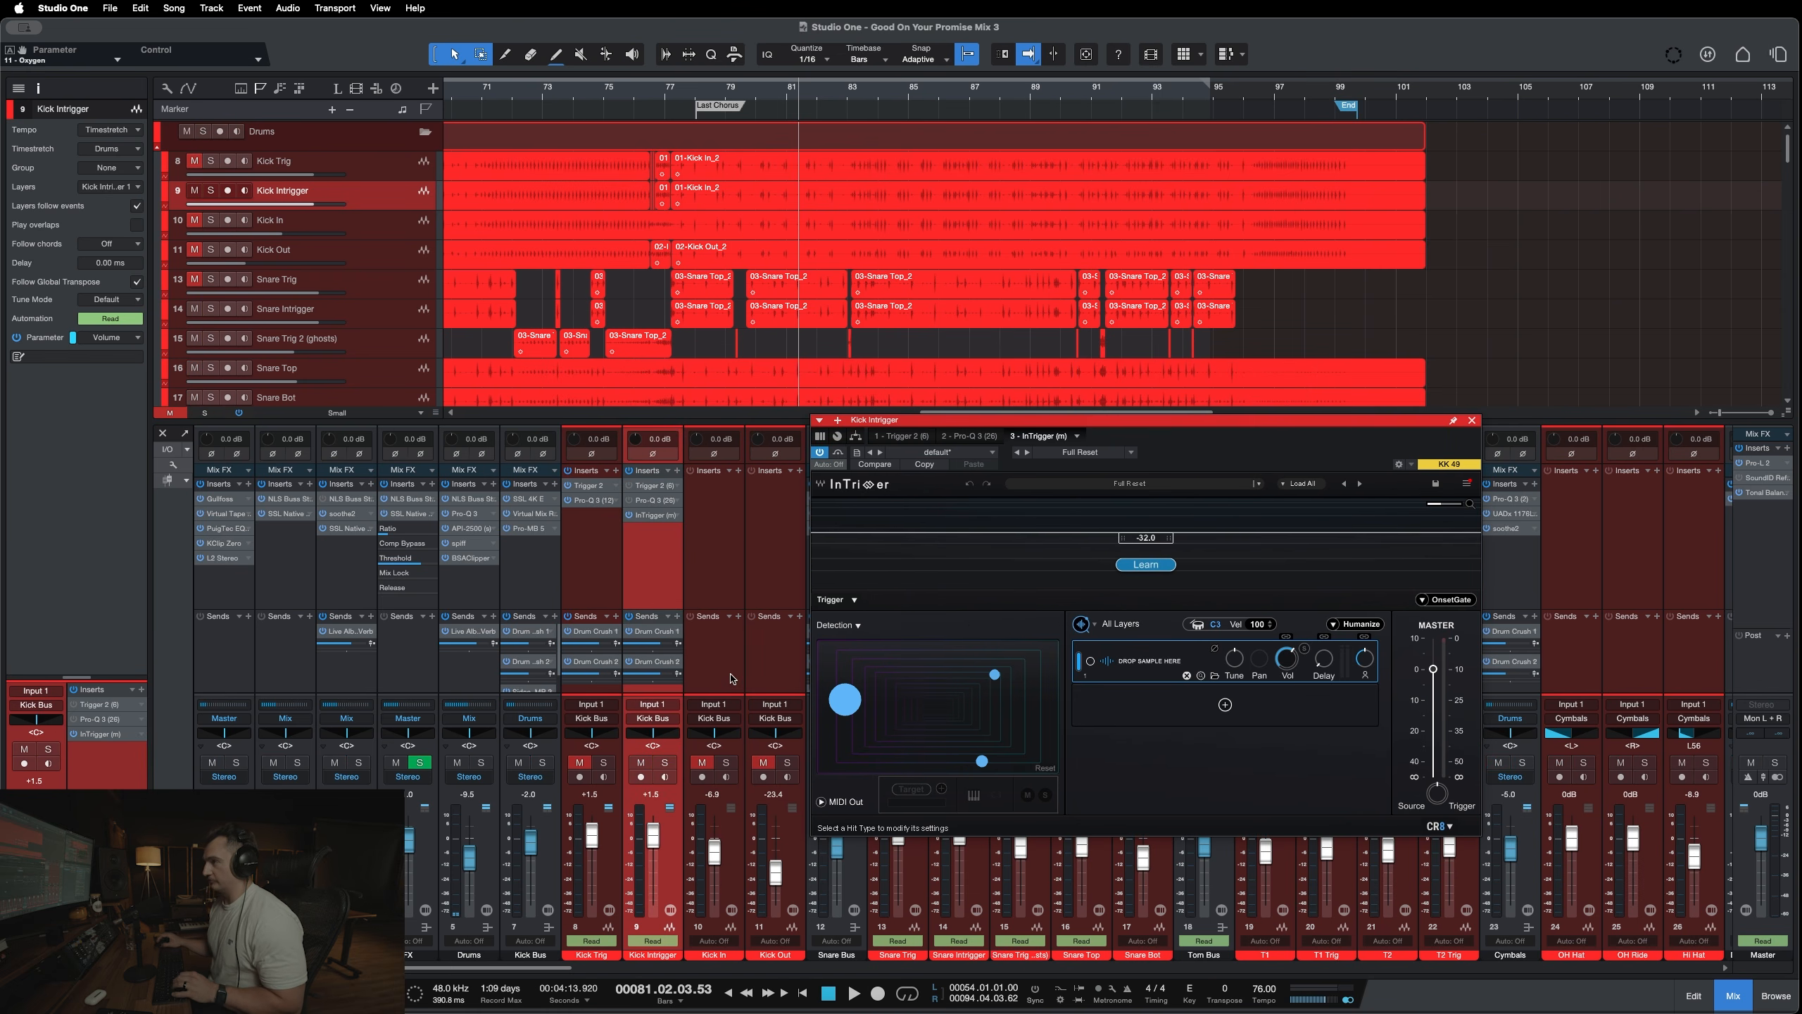
pyautogui.click(661, 568)
pyautogui.press('s')
pyautogui.moveTo(1107, 425); pyautogui.dragTo(872, 365)
# Learn the prominent kick hits in InTrigger while playing the song from the Last Chorus marker.
pyautogui.click(696, 99)
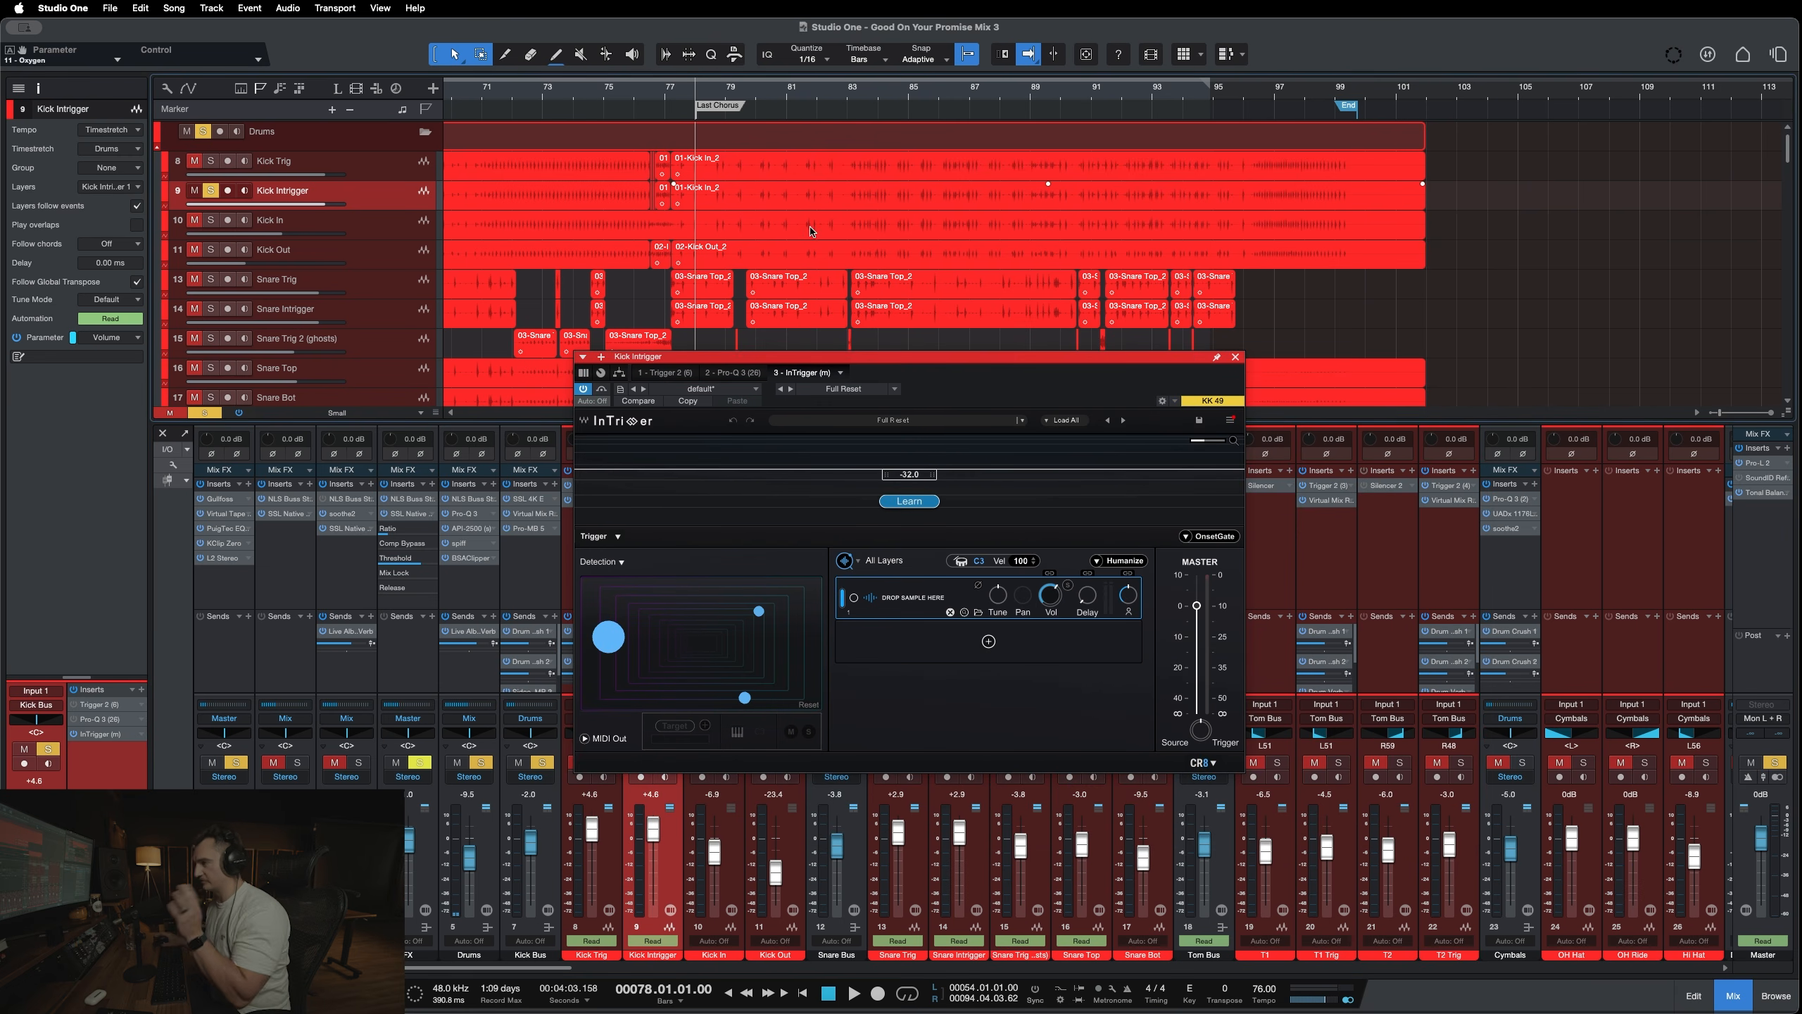
pyautogui.click(909, 501)
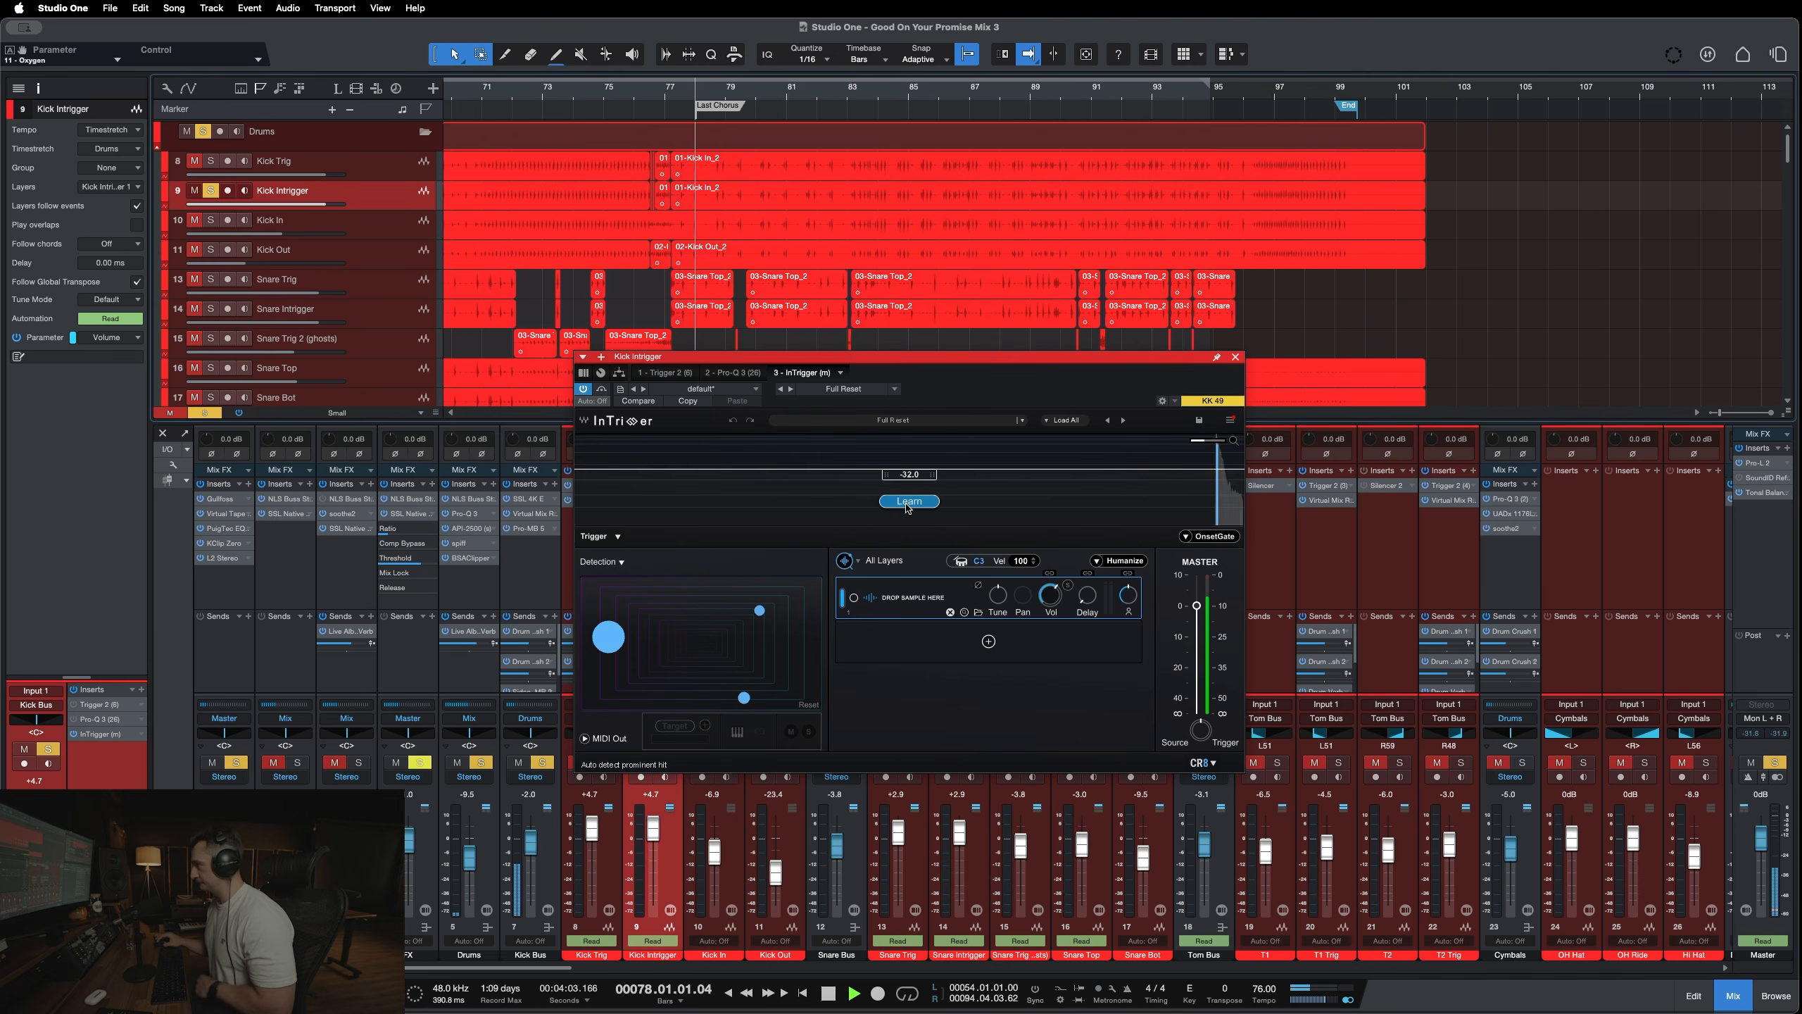
pyautogui.press('space')
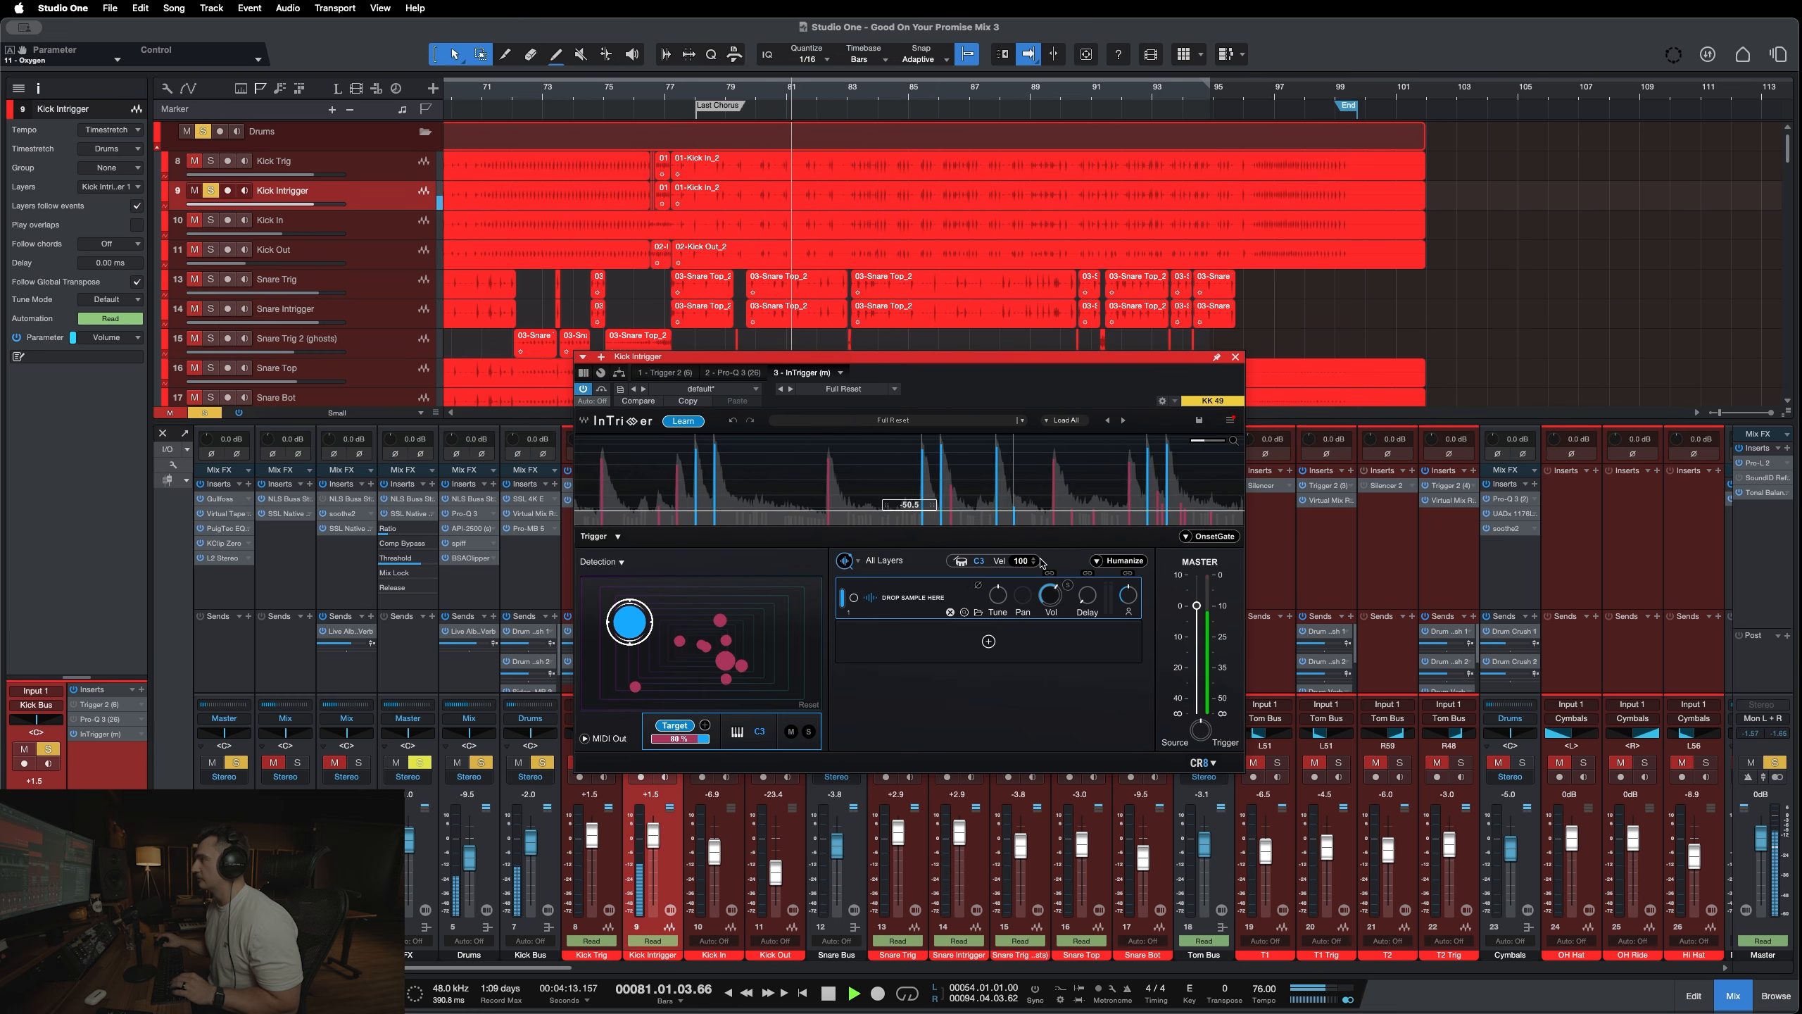
pyautogui.moveTo(840, 365); pyautogui.dragTo(879, 407)
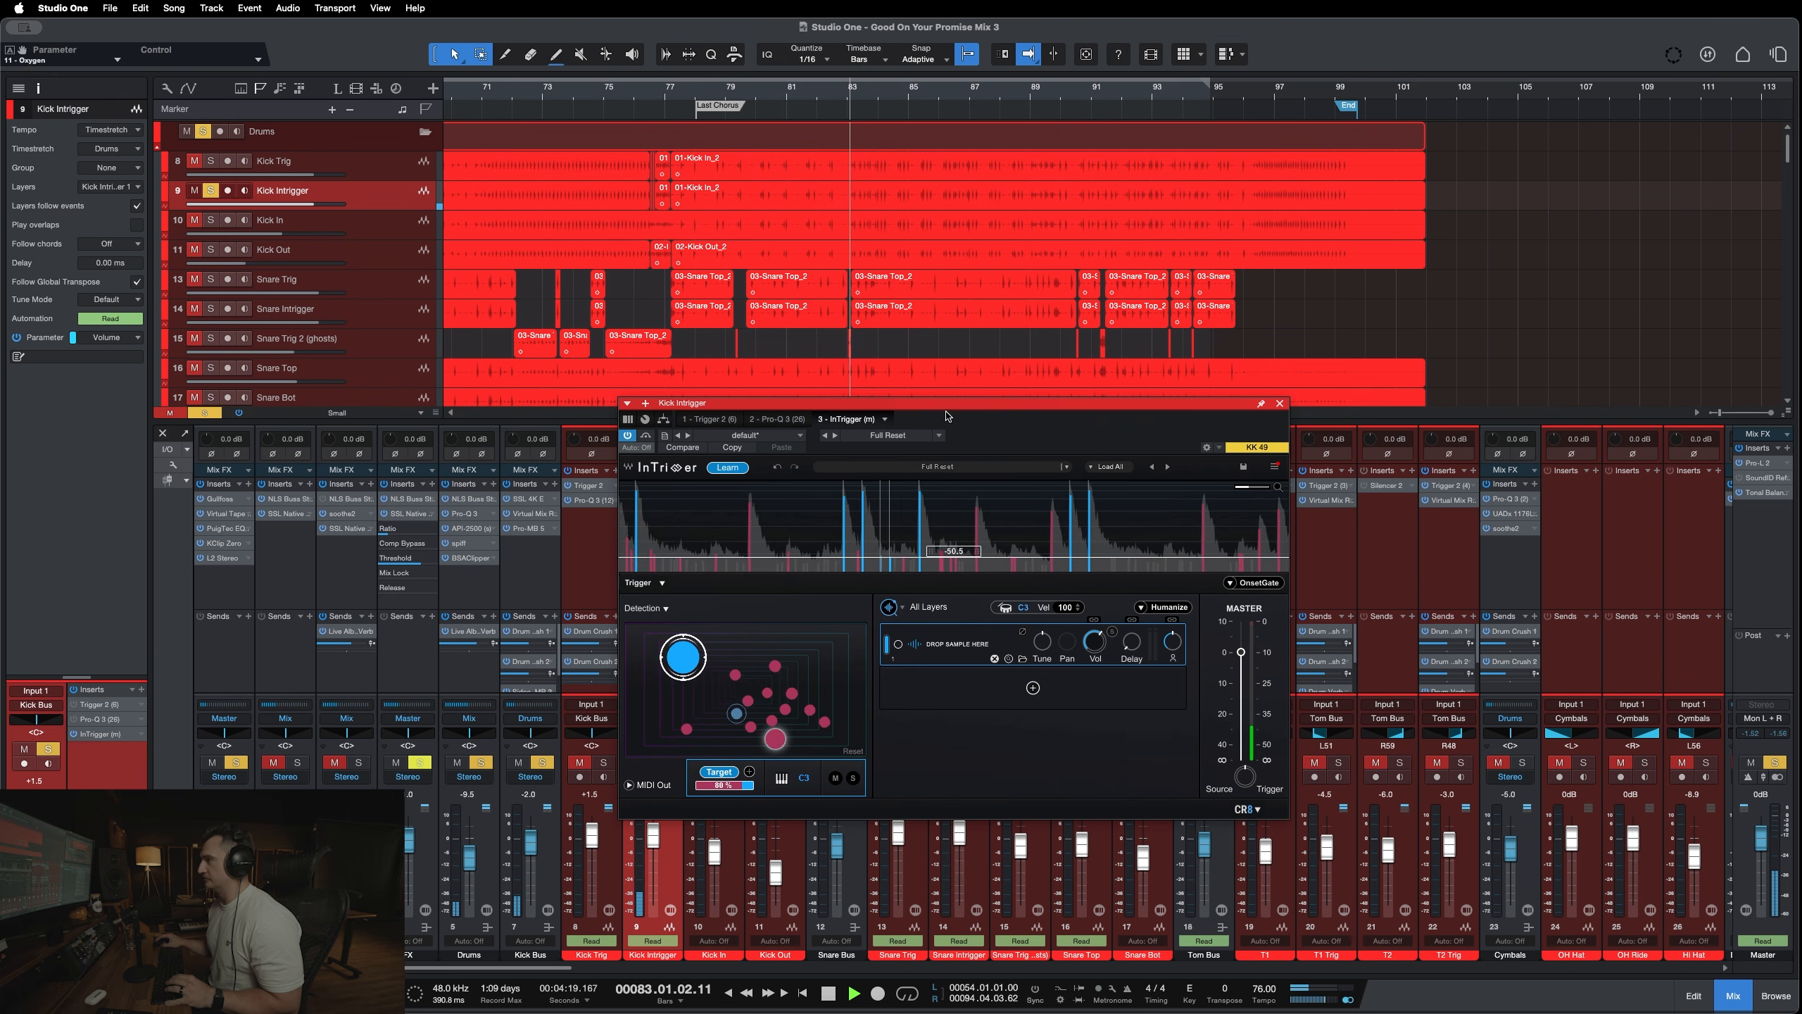
pyautogui.moveTo(990, 451); pyautogui.dragTo(988, 441)
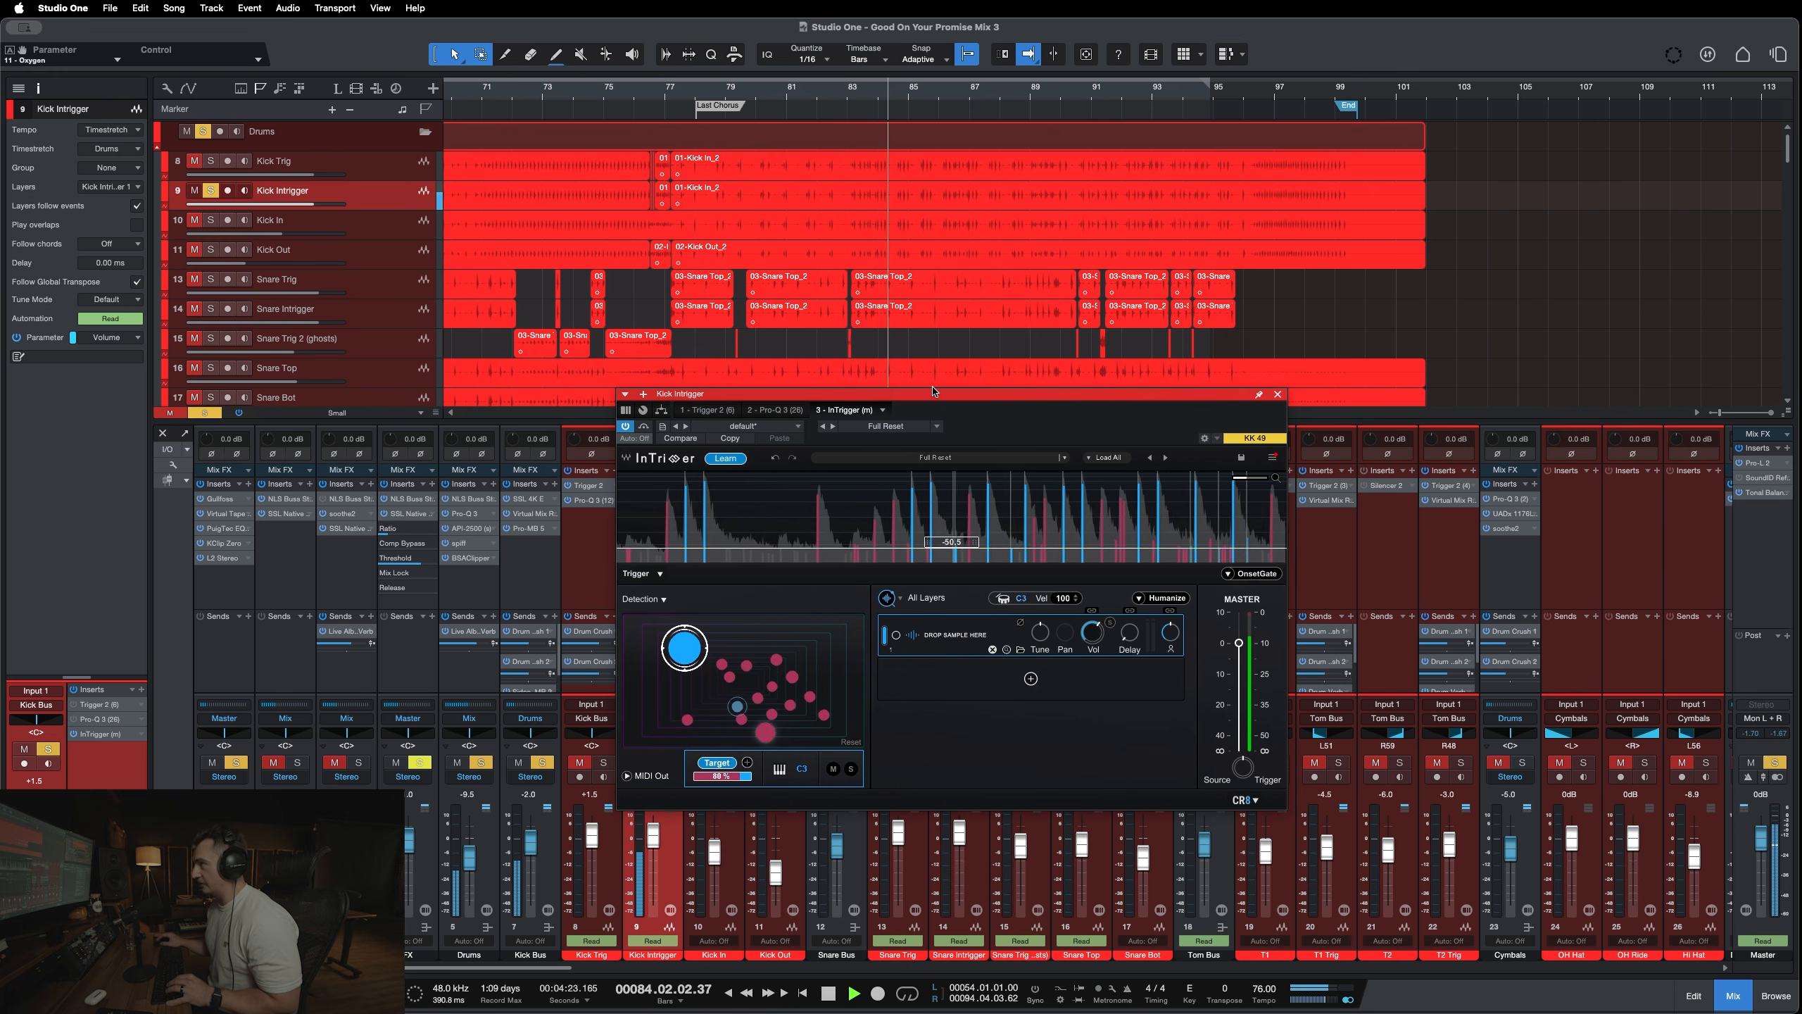
# Enlarge the Kick Intrigger track to check its waveform during playback, and stop playback near the end of bar 87.
pyautogui.moveTo(420, 209); pyautogui.dragTo(424, 364)
pyautogui.scroll(5, 936, 285)
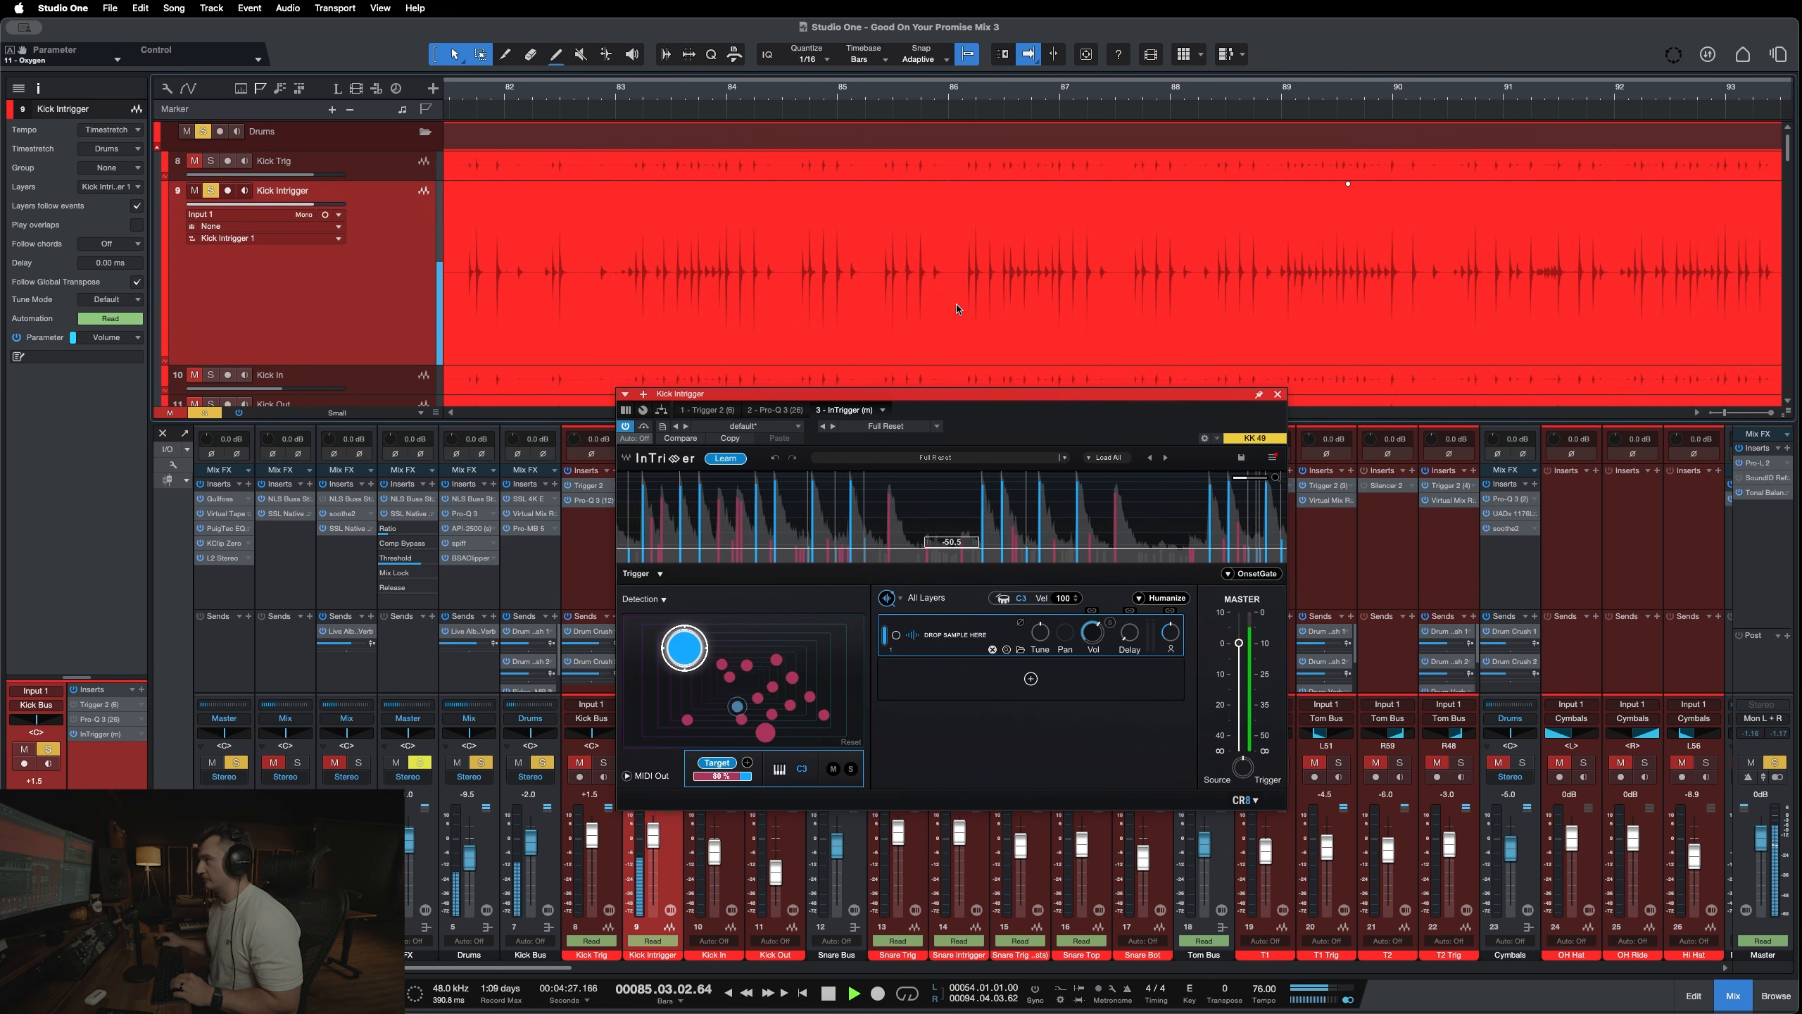
pyautogui.press('f')
pyautogui.scroll(-3, 985, 314)
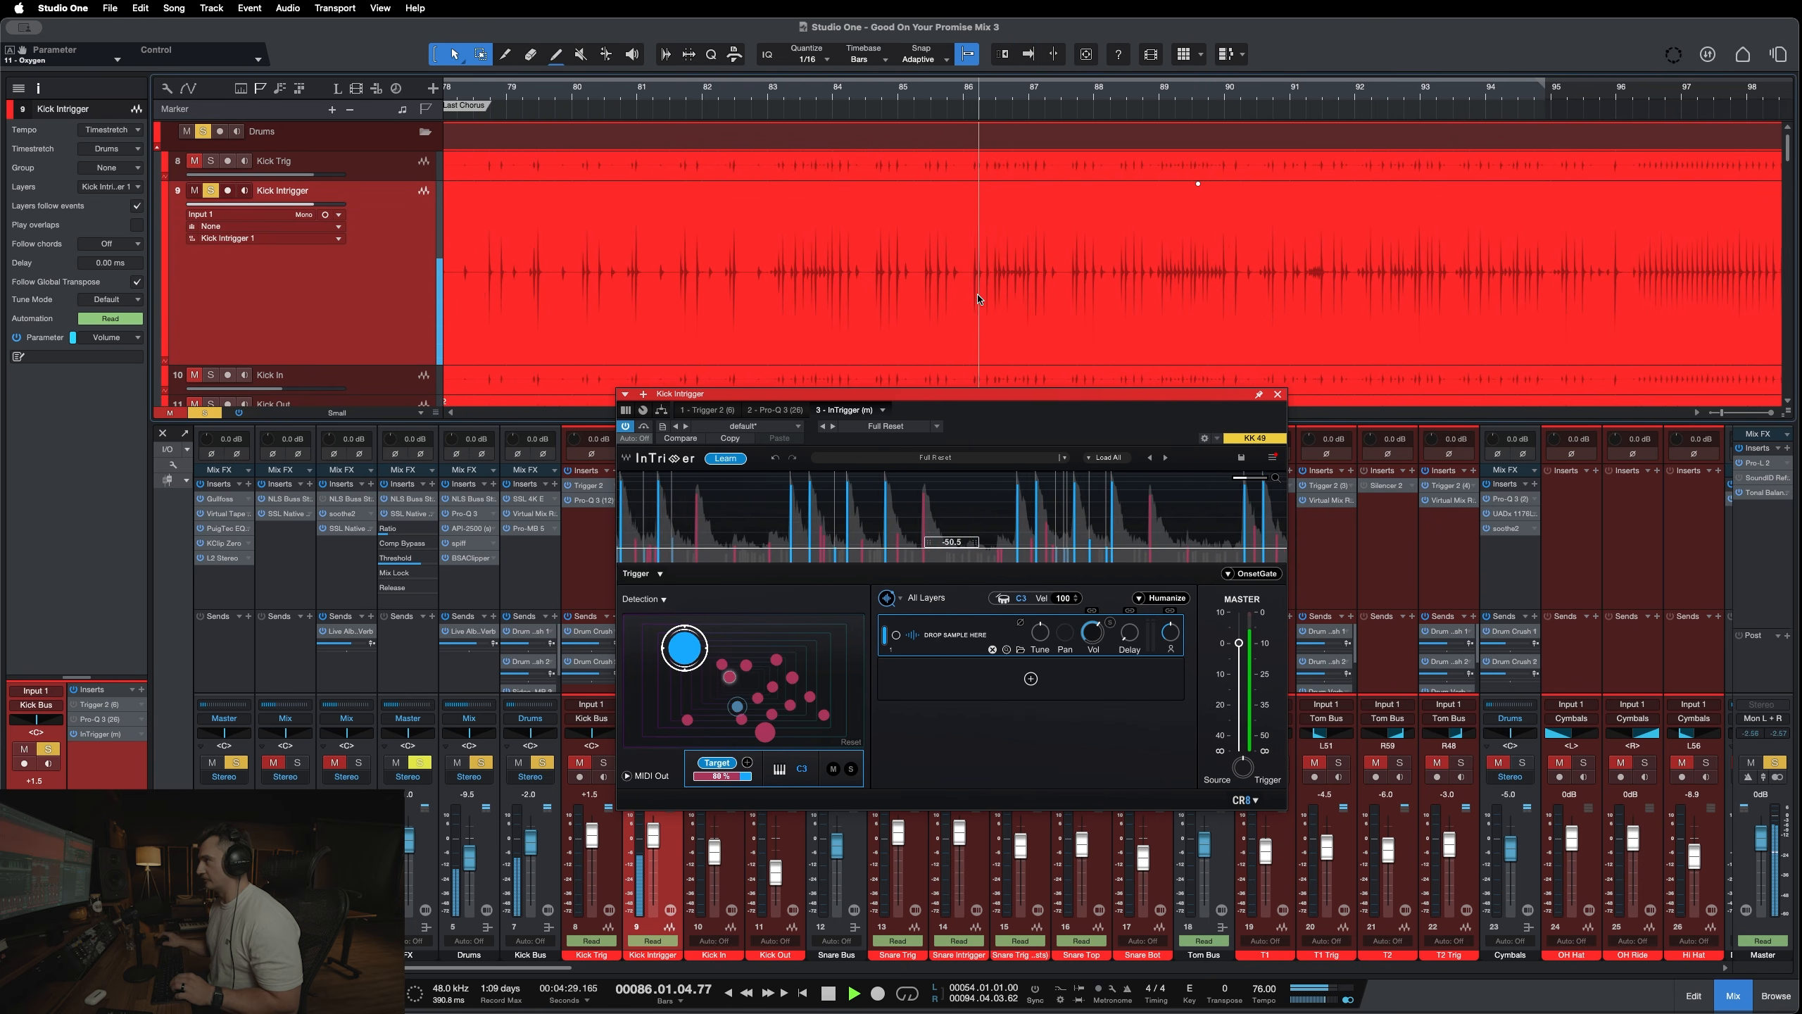
pyautogui.hscroll(4, 975, 313)
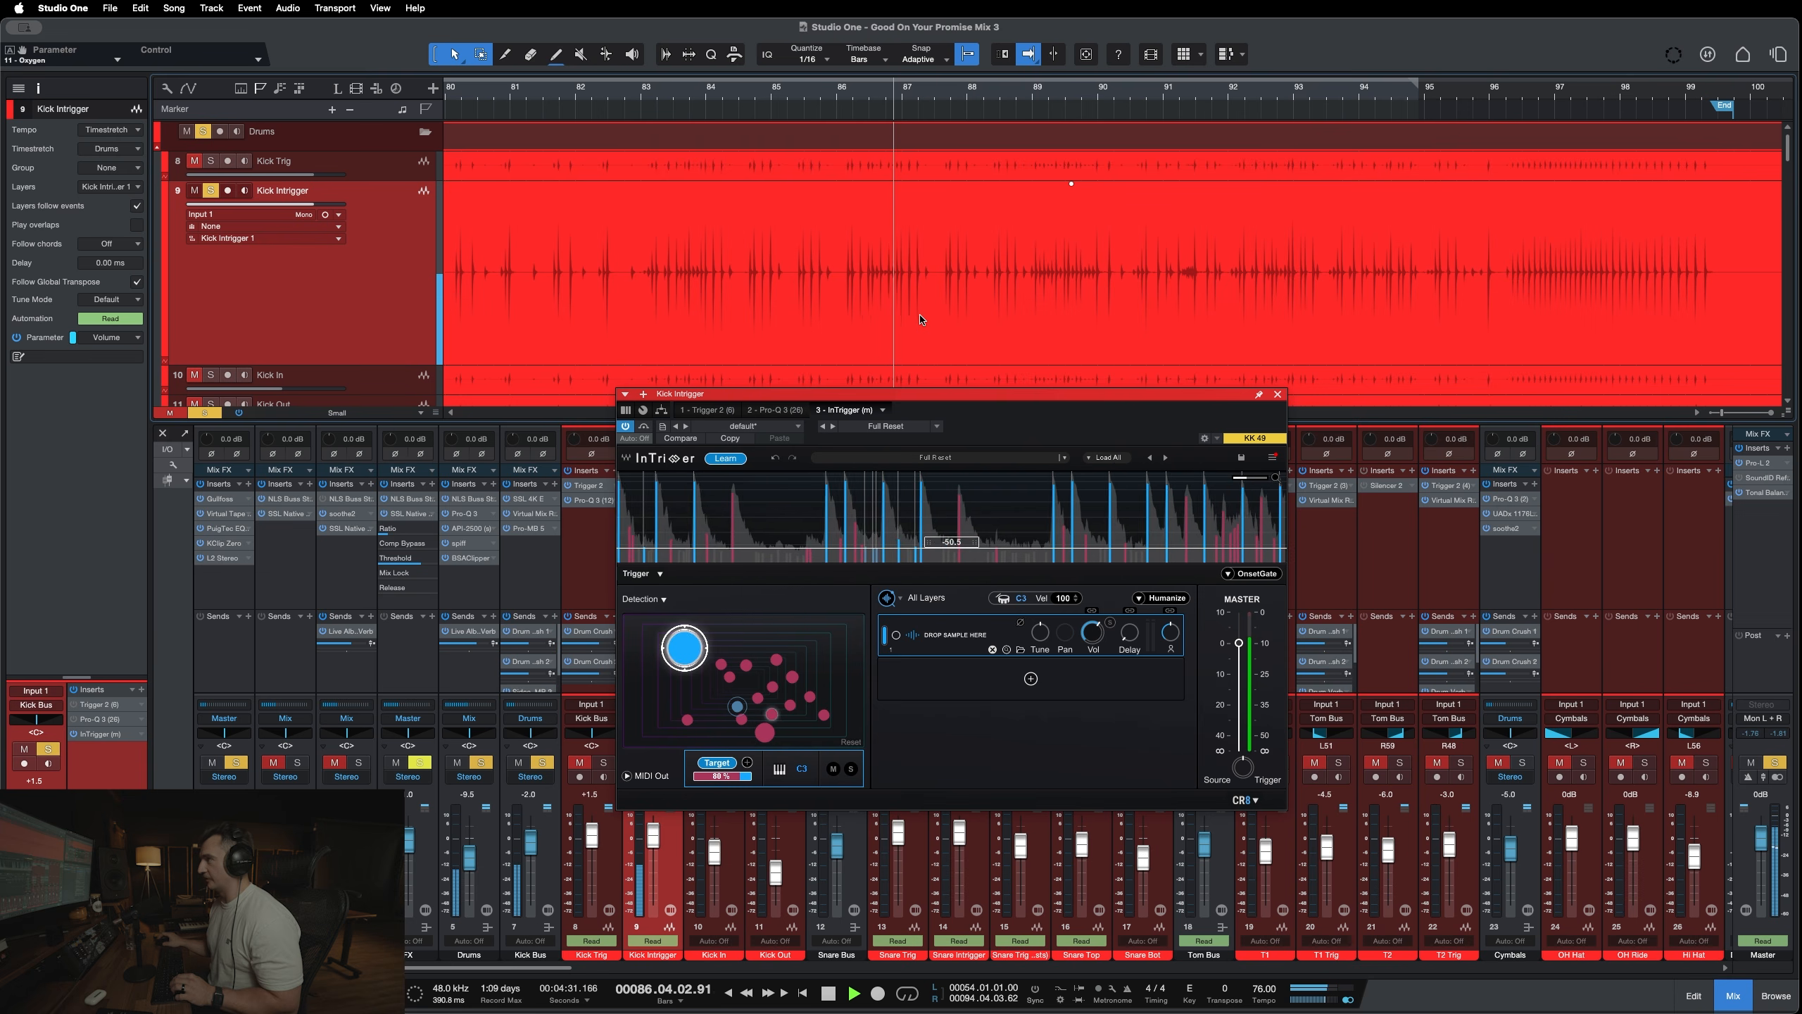
pyautogui.scroll(-2, 829, 335)
pyautogui.hscroll(-1, 829, 334)
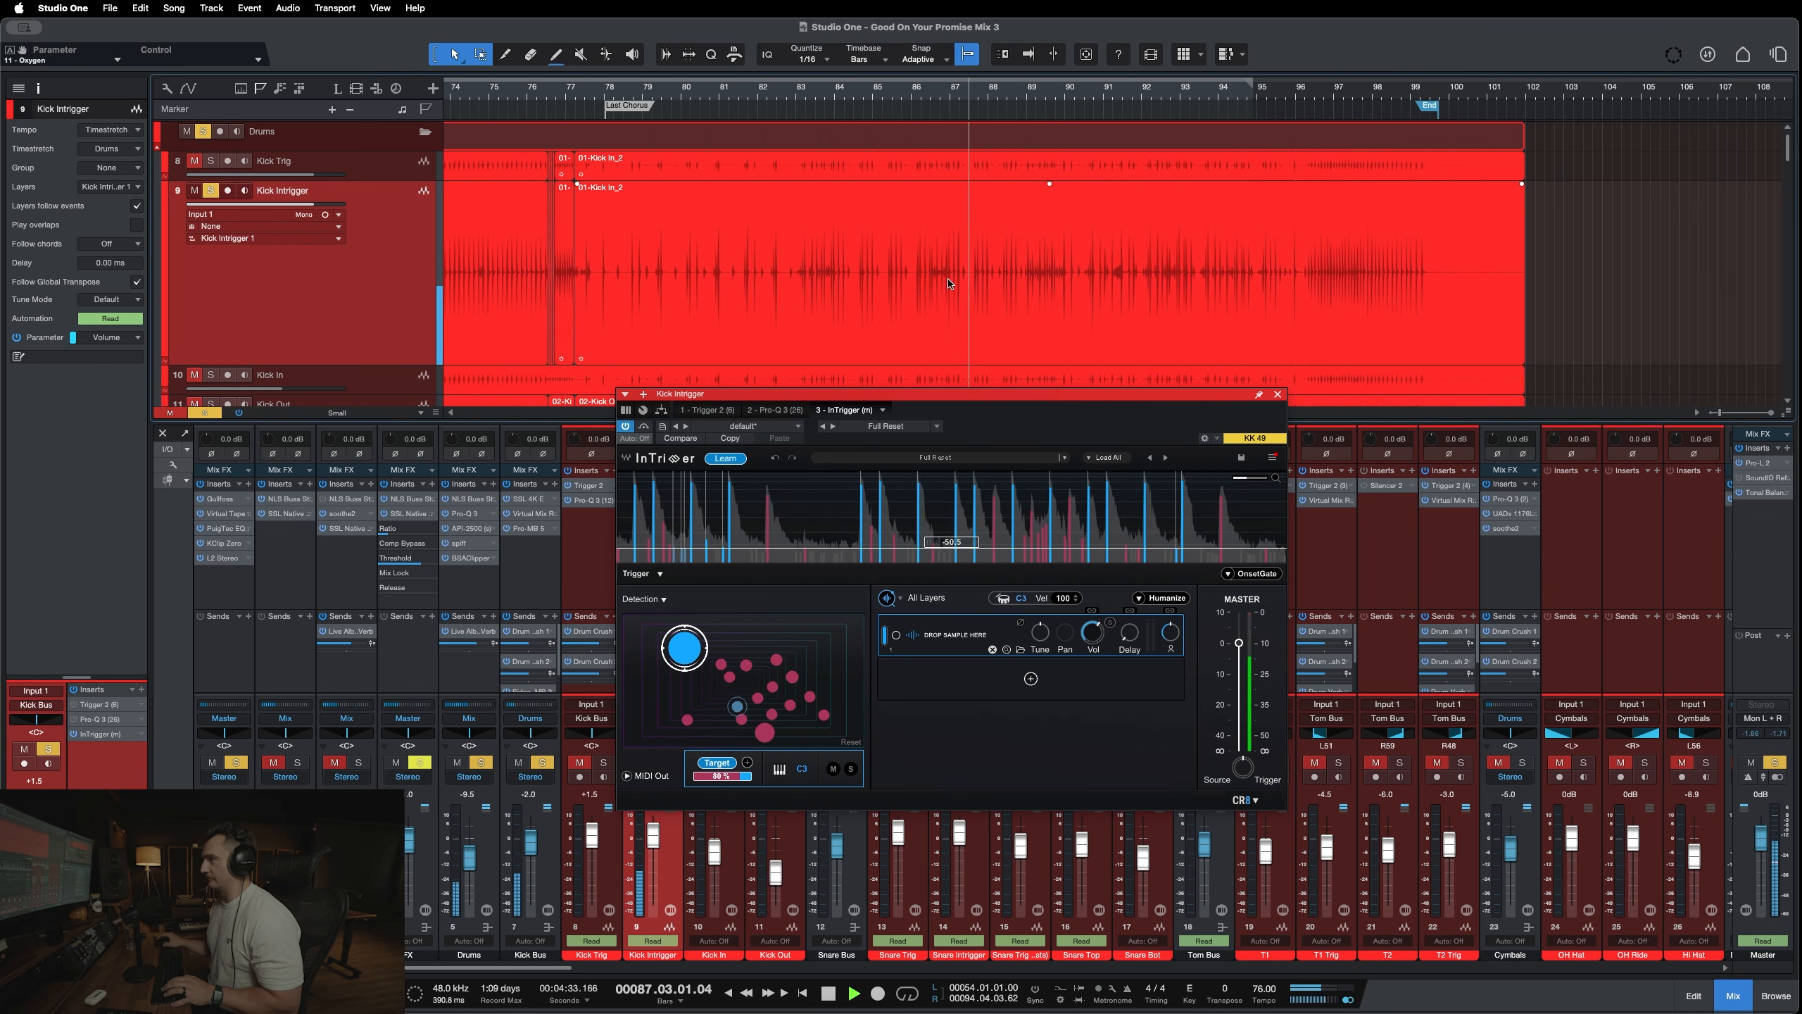
pyautogui.press('f')
pyautogui.moveTo(949, 393); pyautogui.dragTo(929, 313)
pyautogui.press('space')
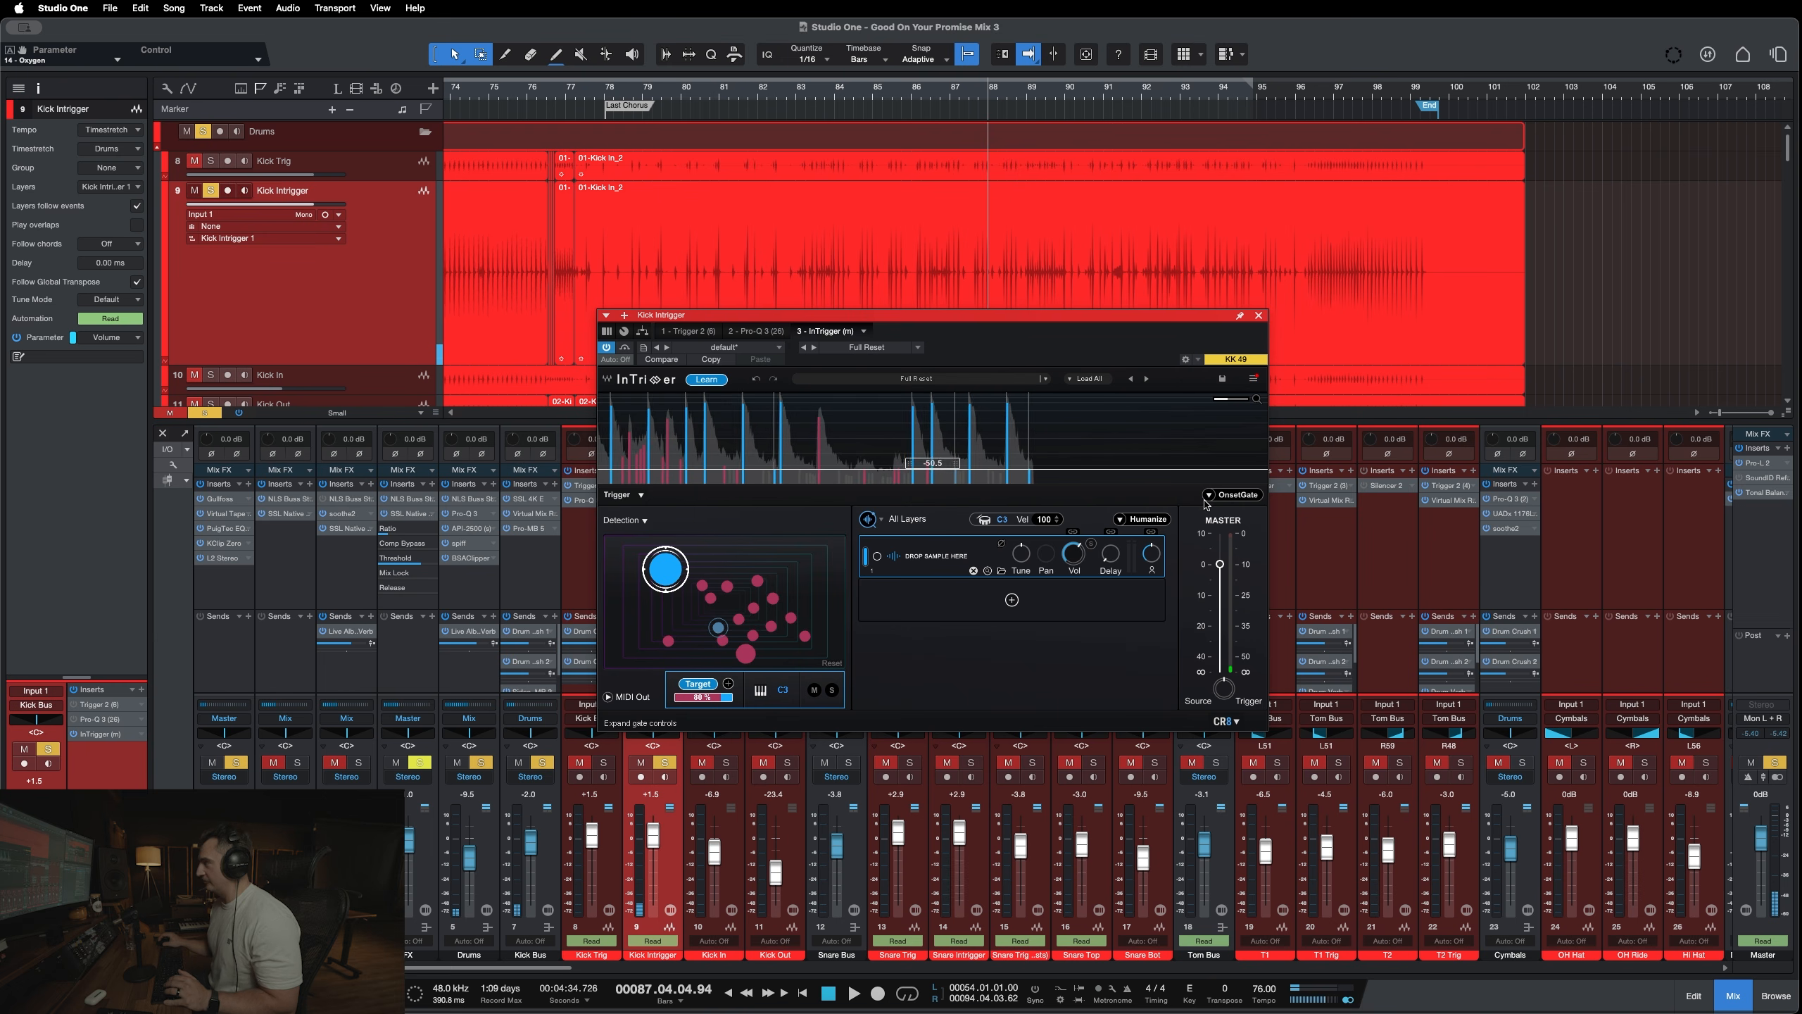
# Expand InTrigger's OnsetGate controls and return the playback position to the Last Chorus marker.
pyautogui.moveTo(866, 321); pyautogui.dragTo(864, 355)
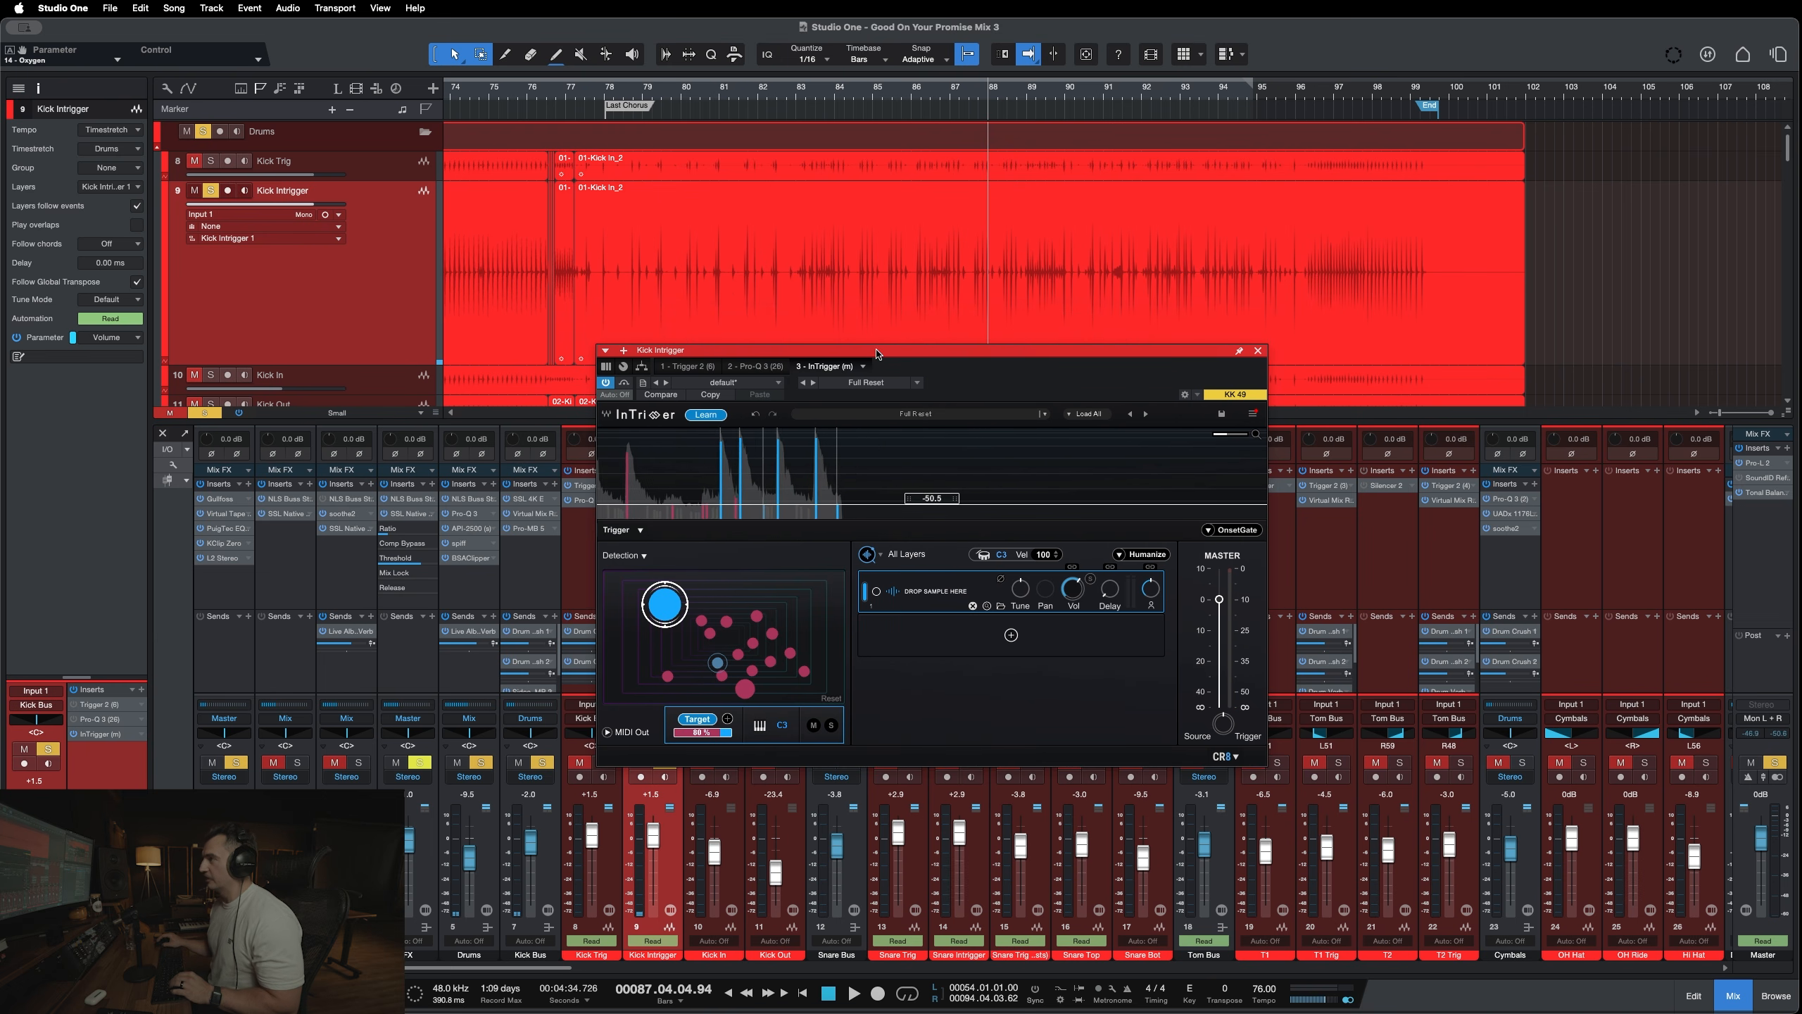
pyautogui.click(1207, 529)
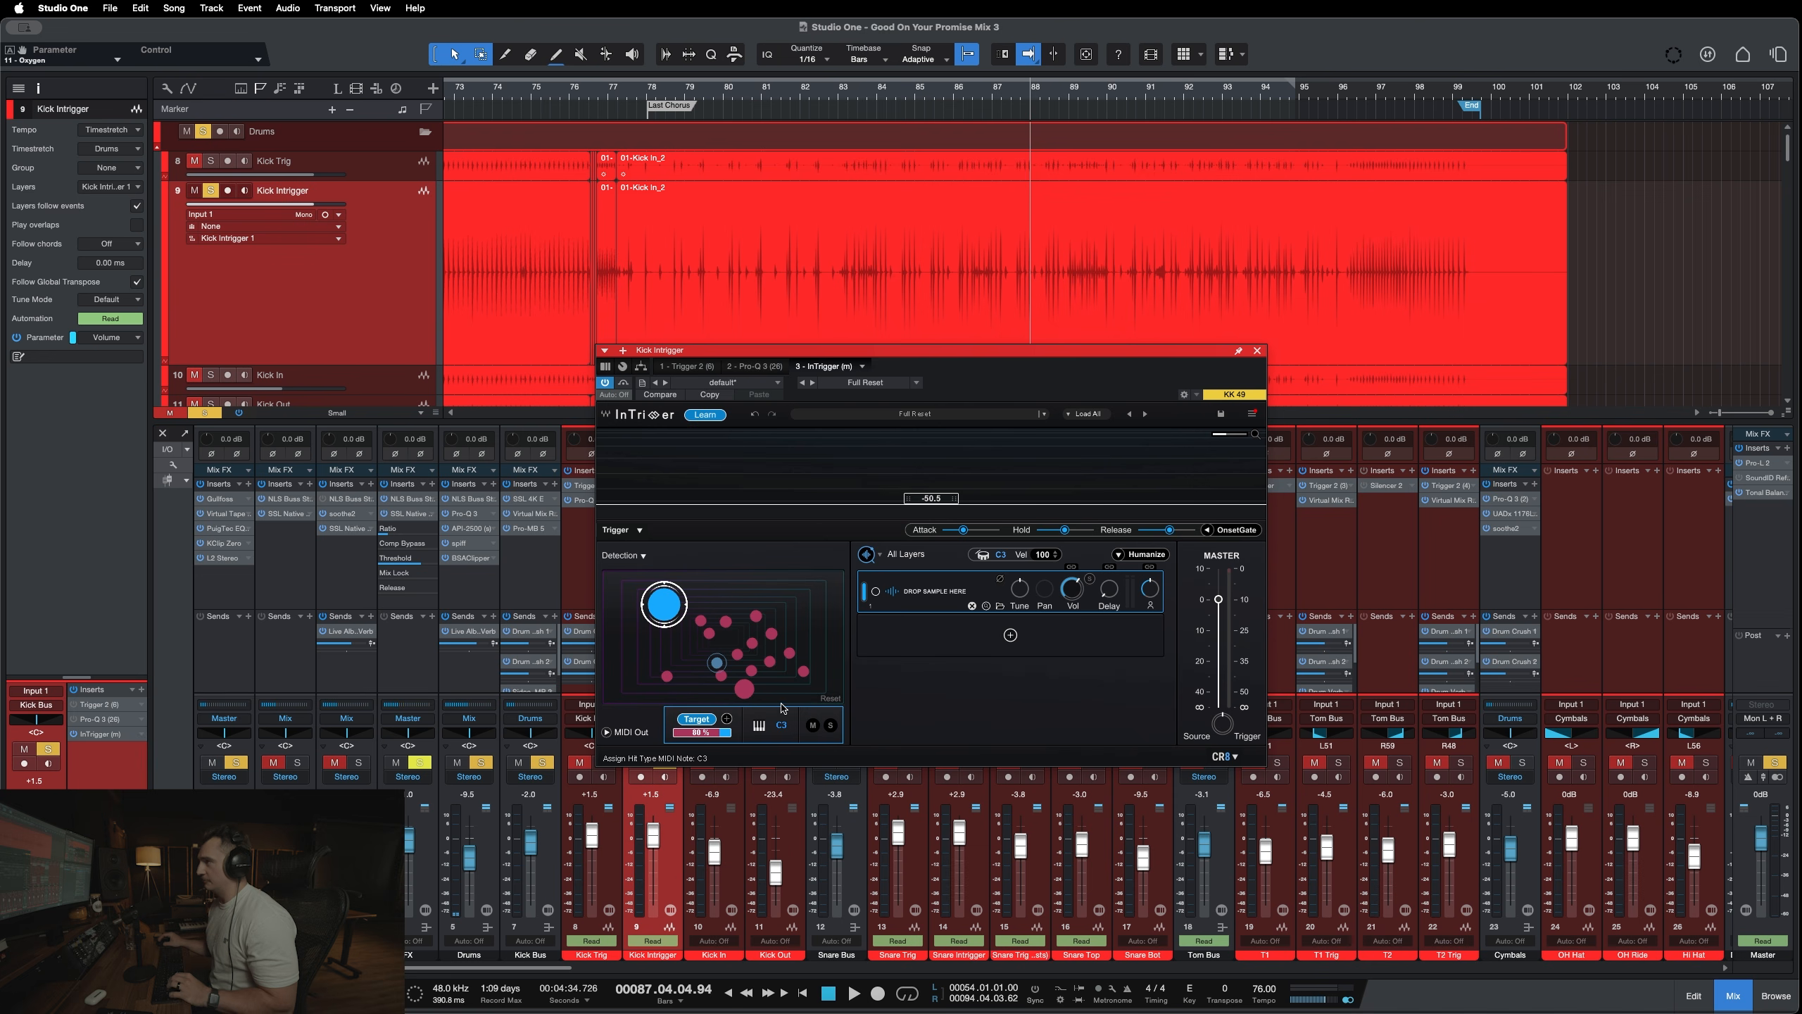
pyautogui.click(651, 99)
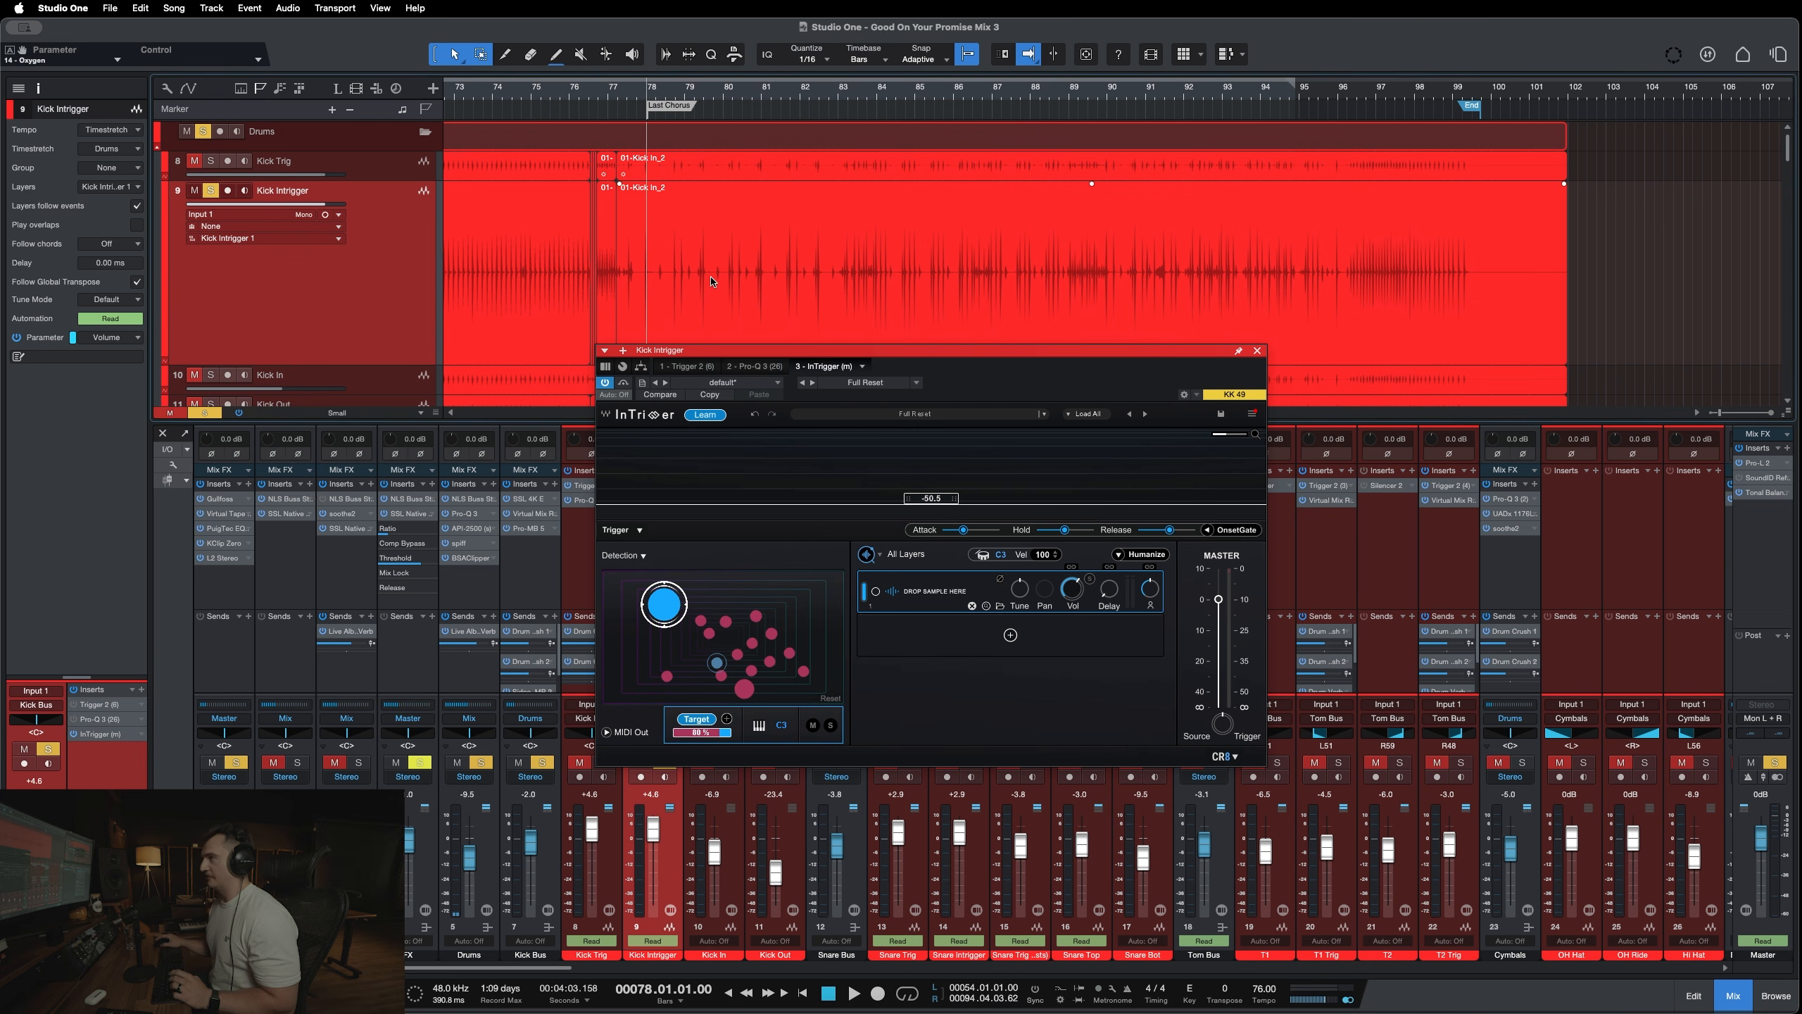
pyautogui.press('e')
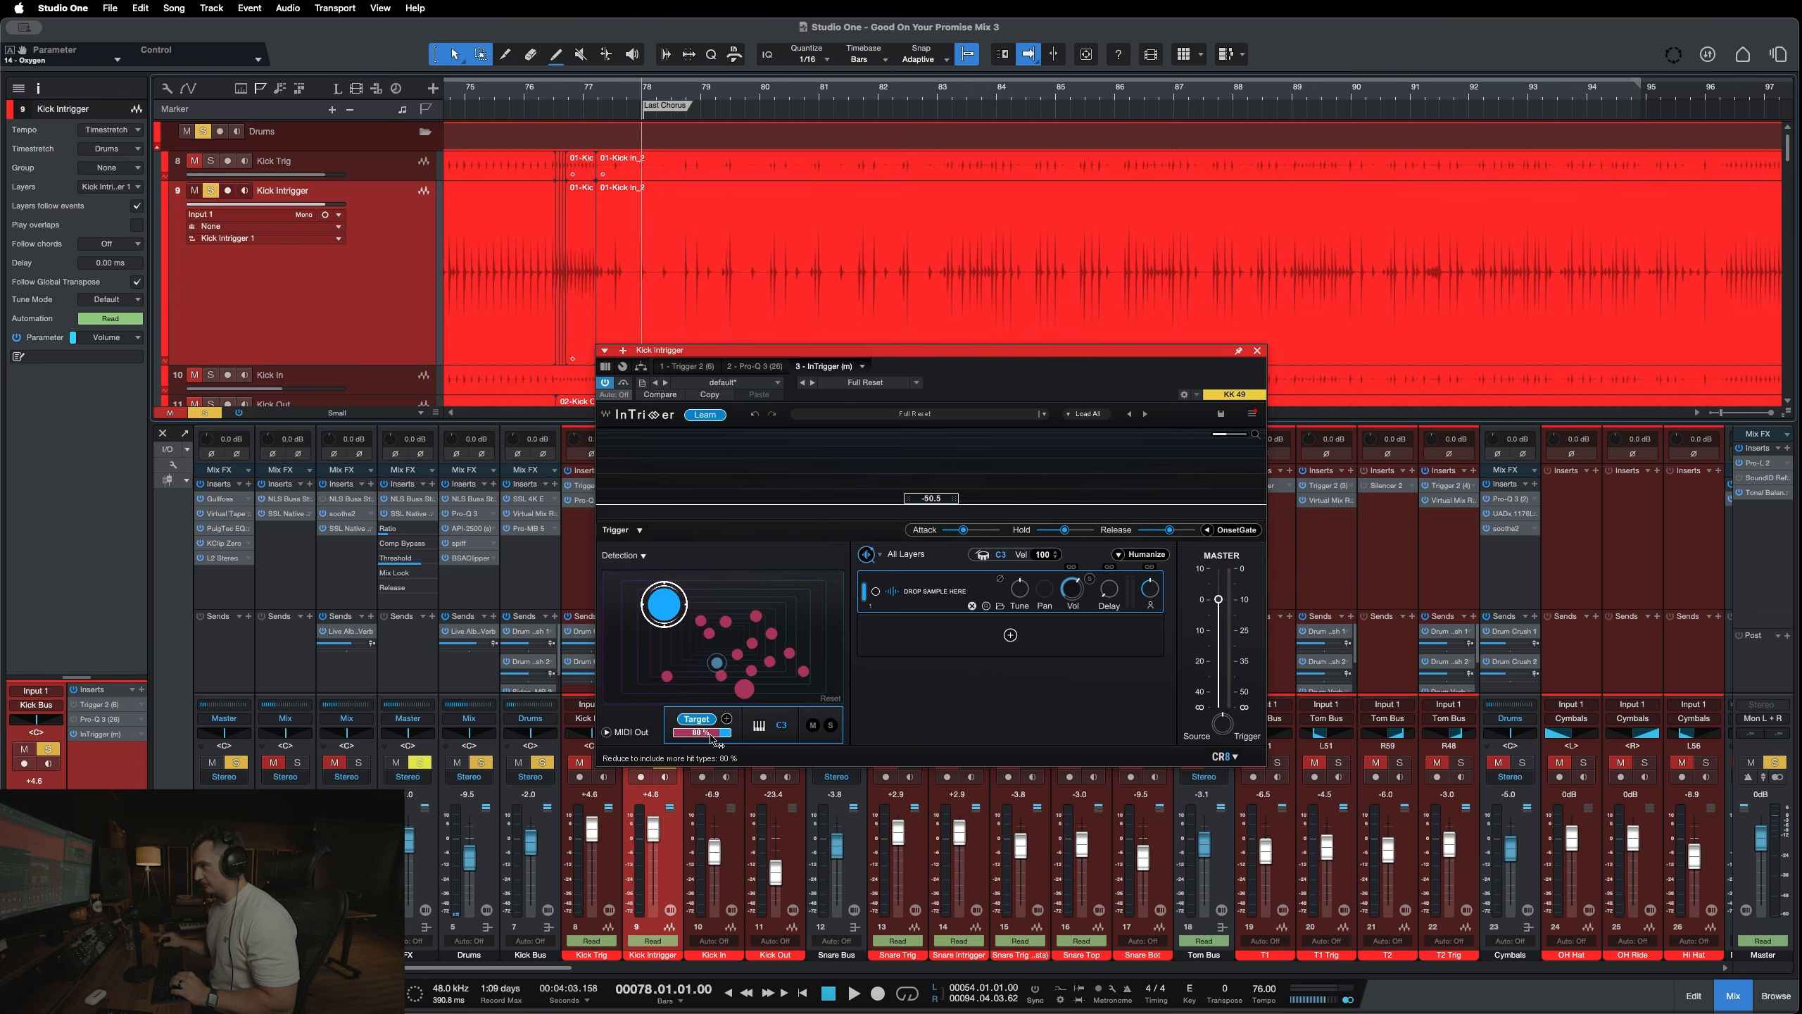
# Try lowering the target hit's detection percentage to 77 %, and restore its previous value.
pyautogui.moveTo(717, 739)
pyautogui.mouseDown()
pyautogui.moveTo(699, 738)
pyautogui.moveTo(714, 739)
pyautogui.mouseUp()
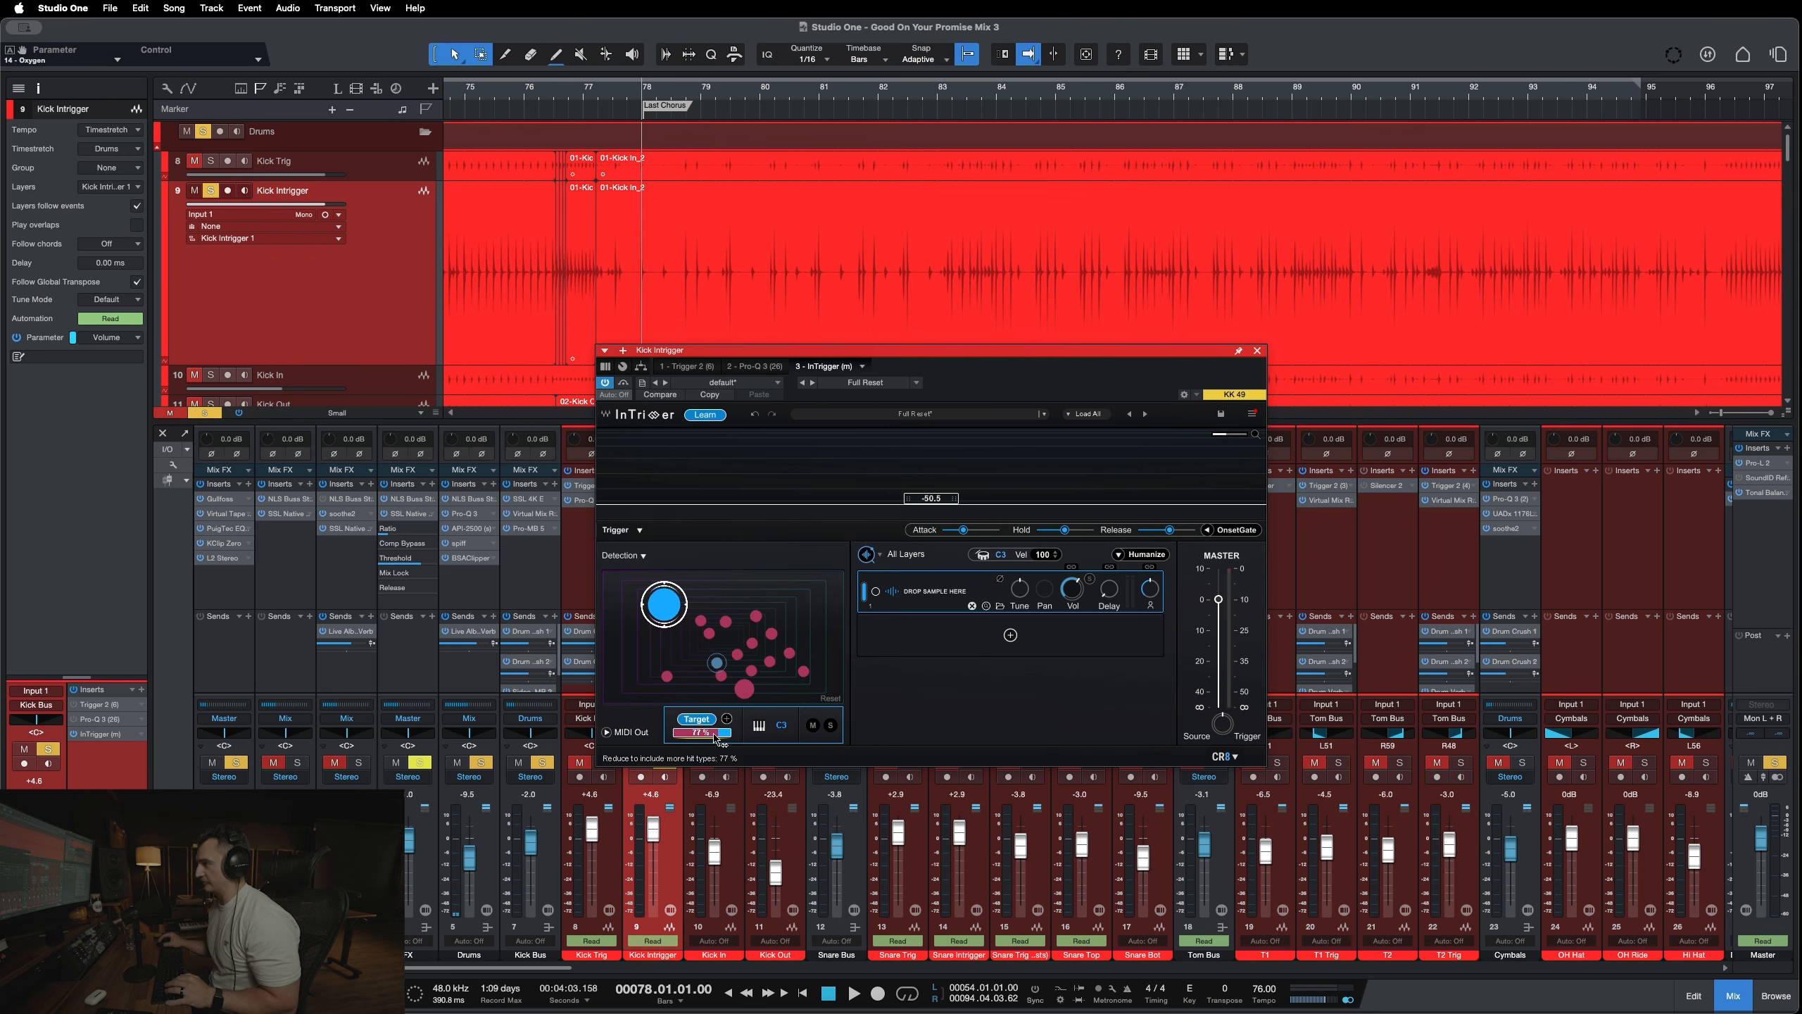
pyautogui.doubleClick(712, 733)
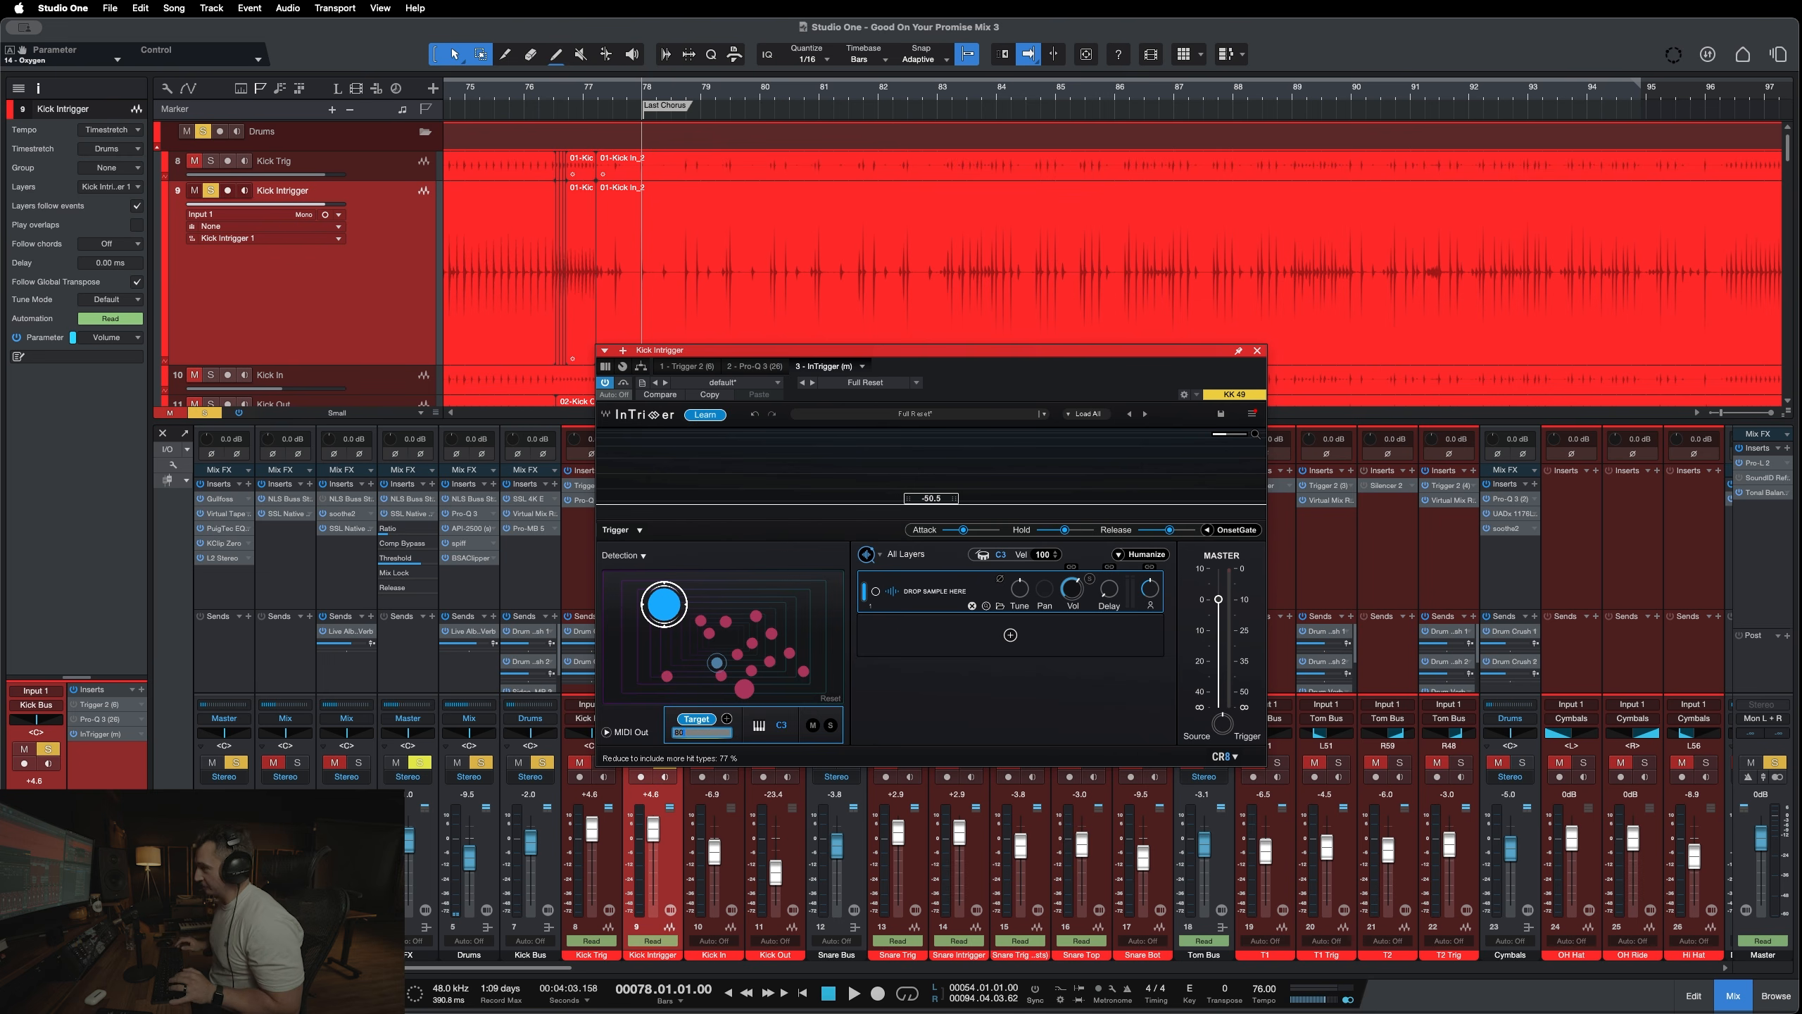
pyautogui.press('Return')
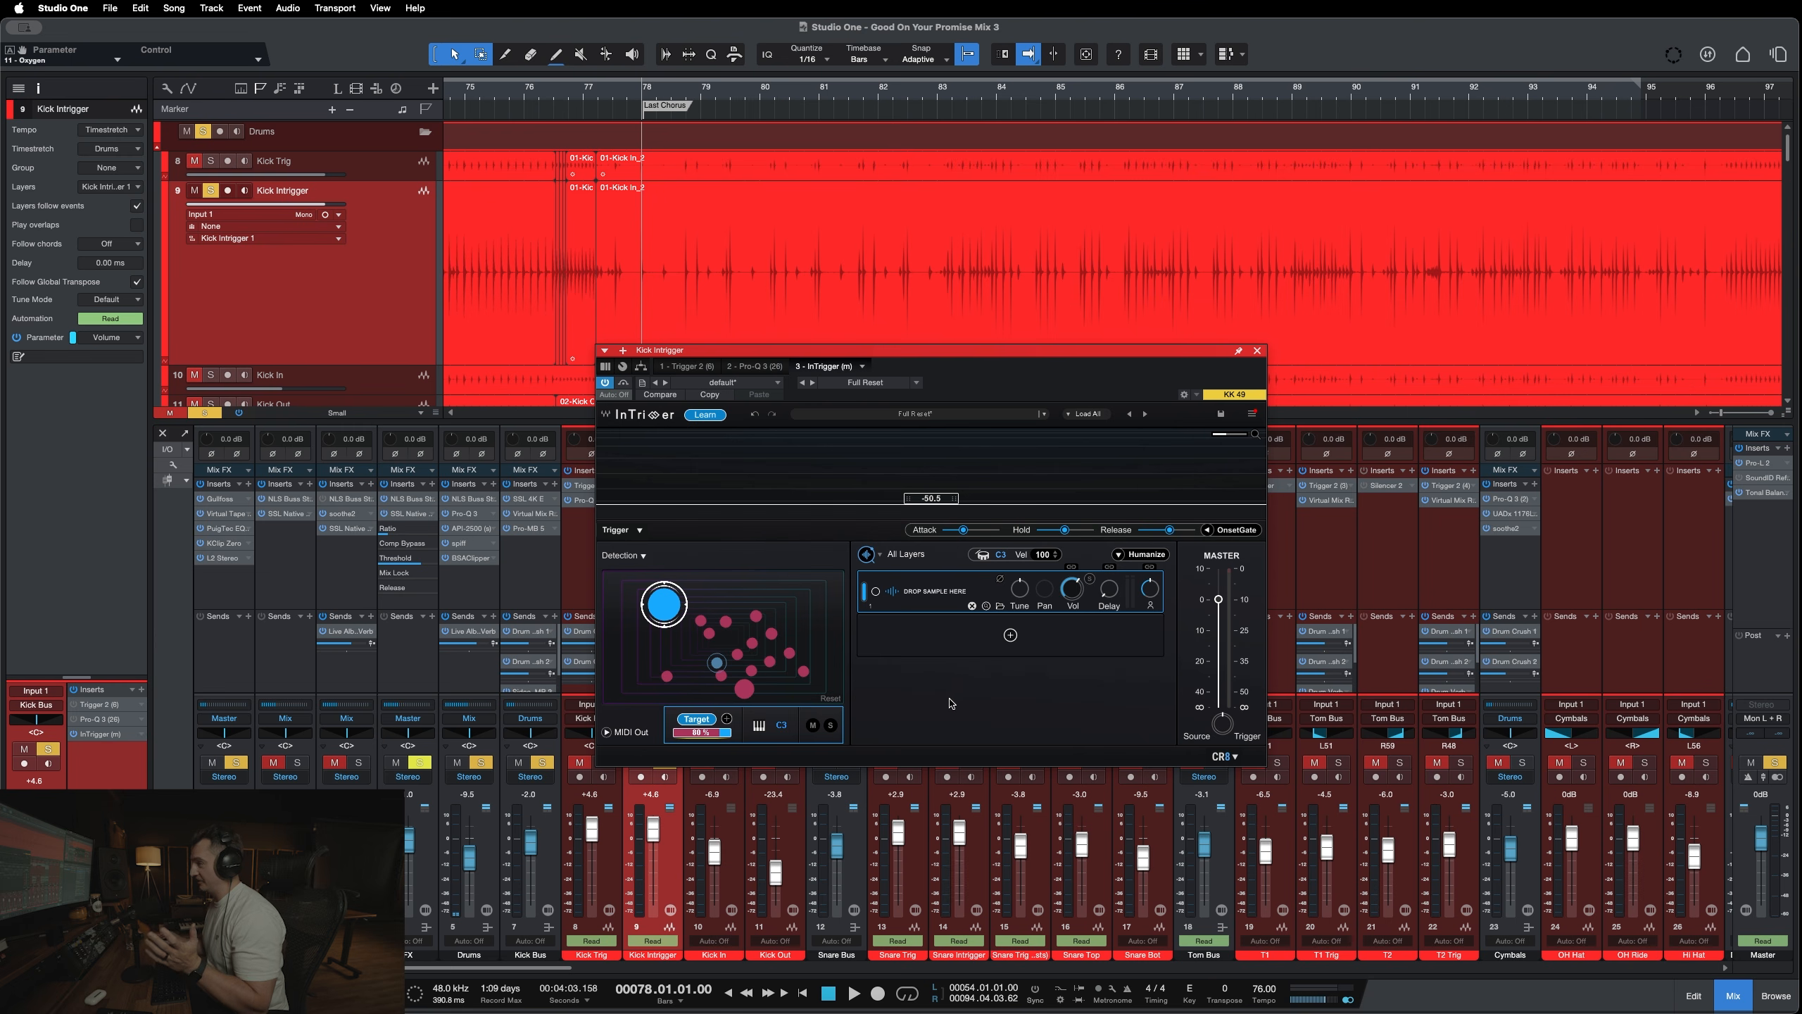
# Examine InTrigger's Trigger settings and the Focus frequency range options in its Detection settings.
pyautogui.click(641, 531)
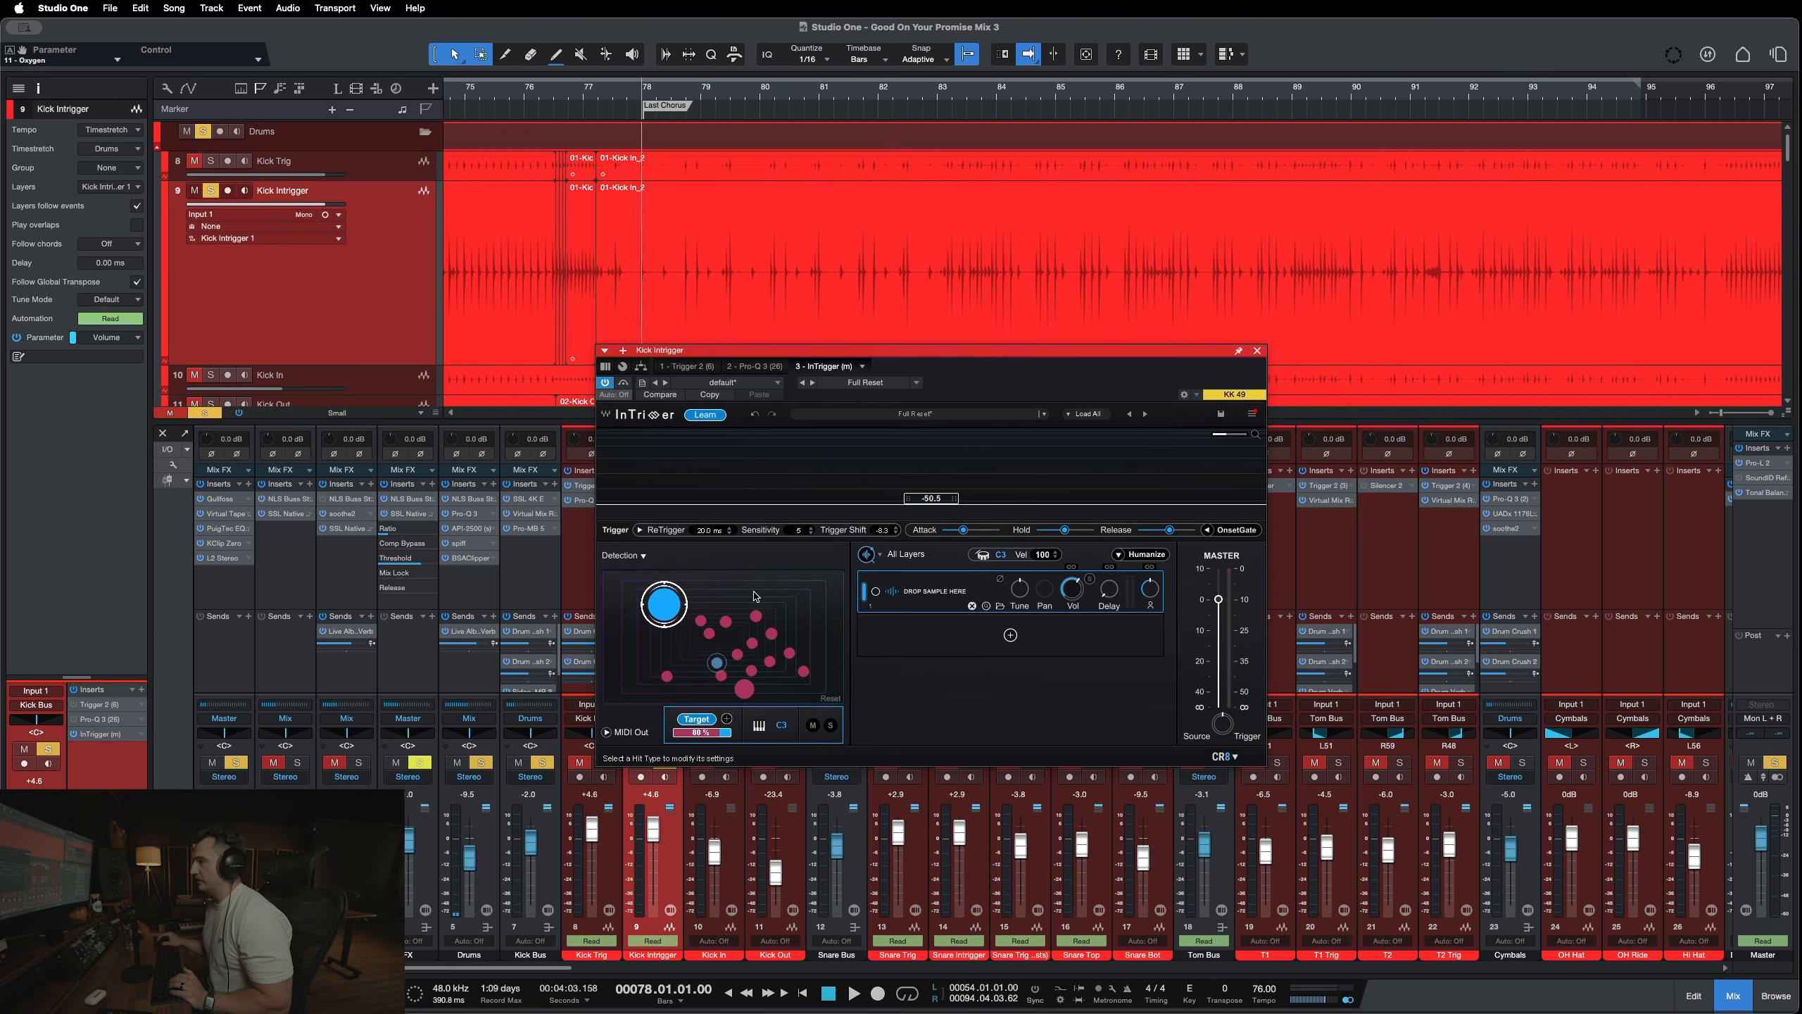
pyautogui.click(717, 661)
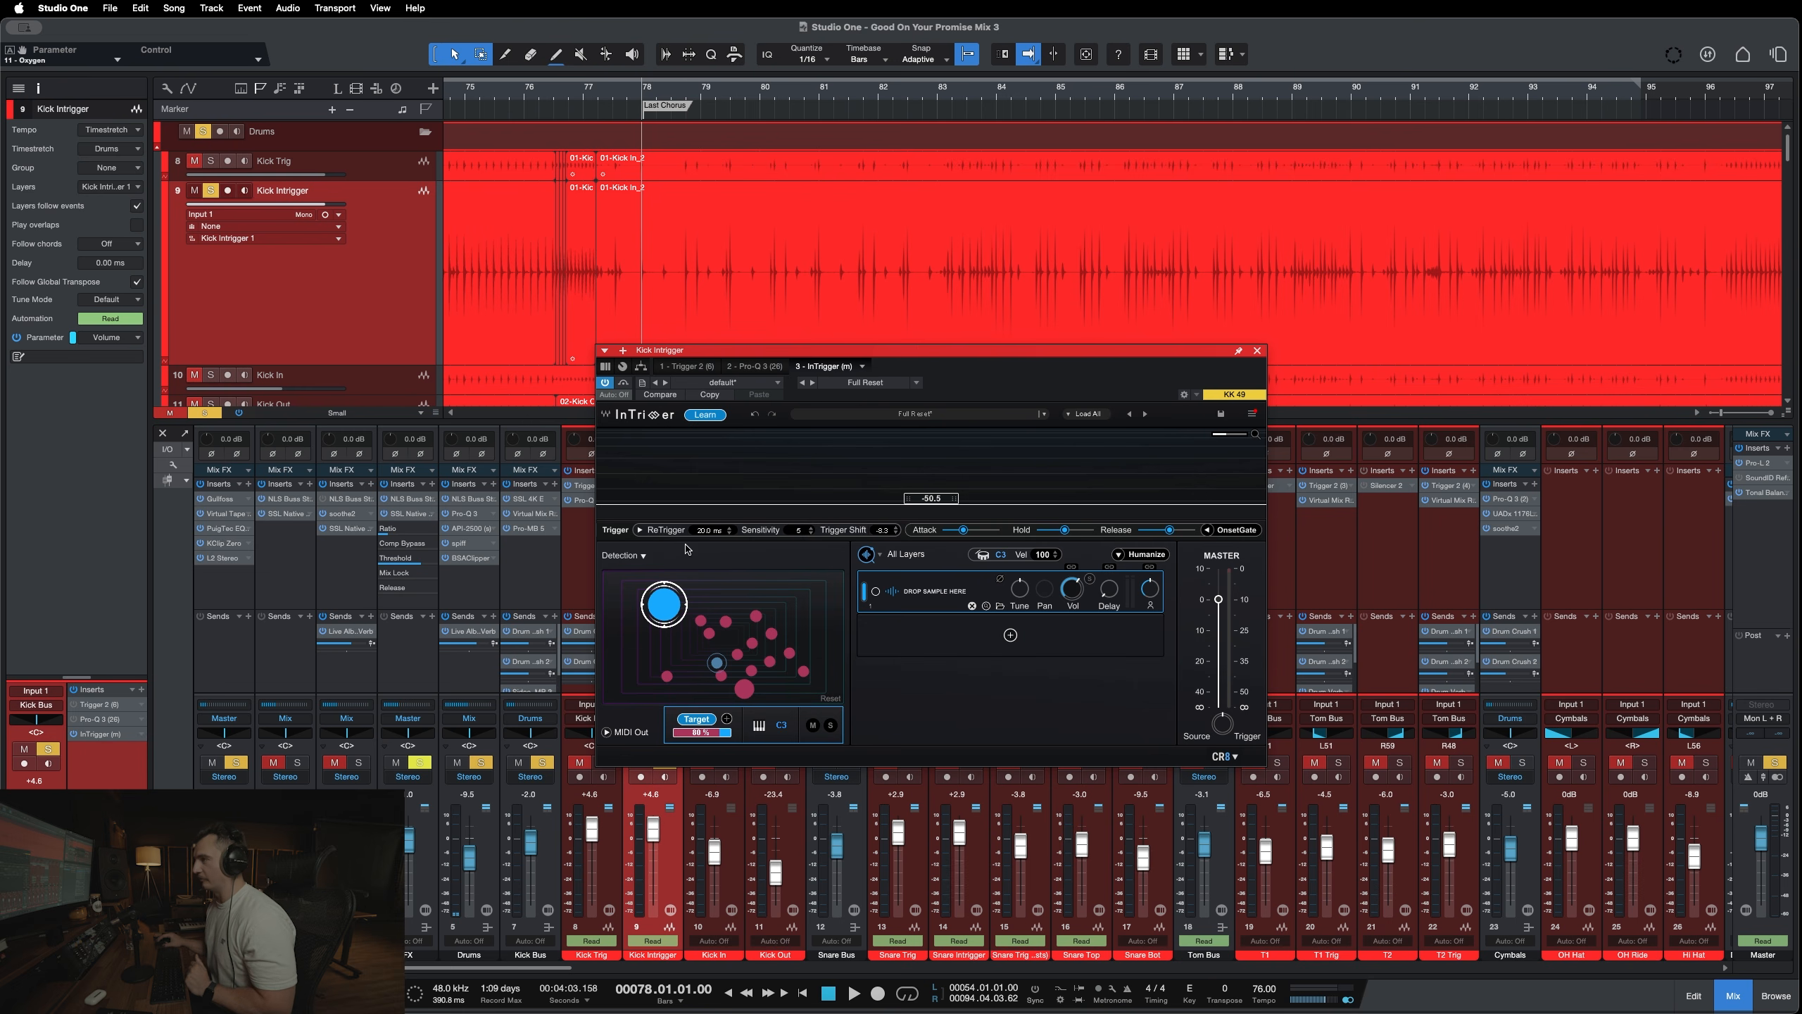
pyautogui.click(640, 531)
pyautogui.click(644, 556)
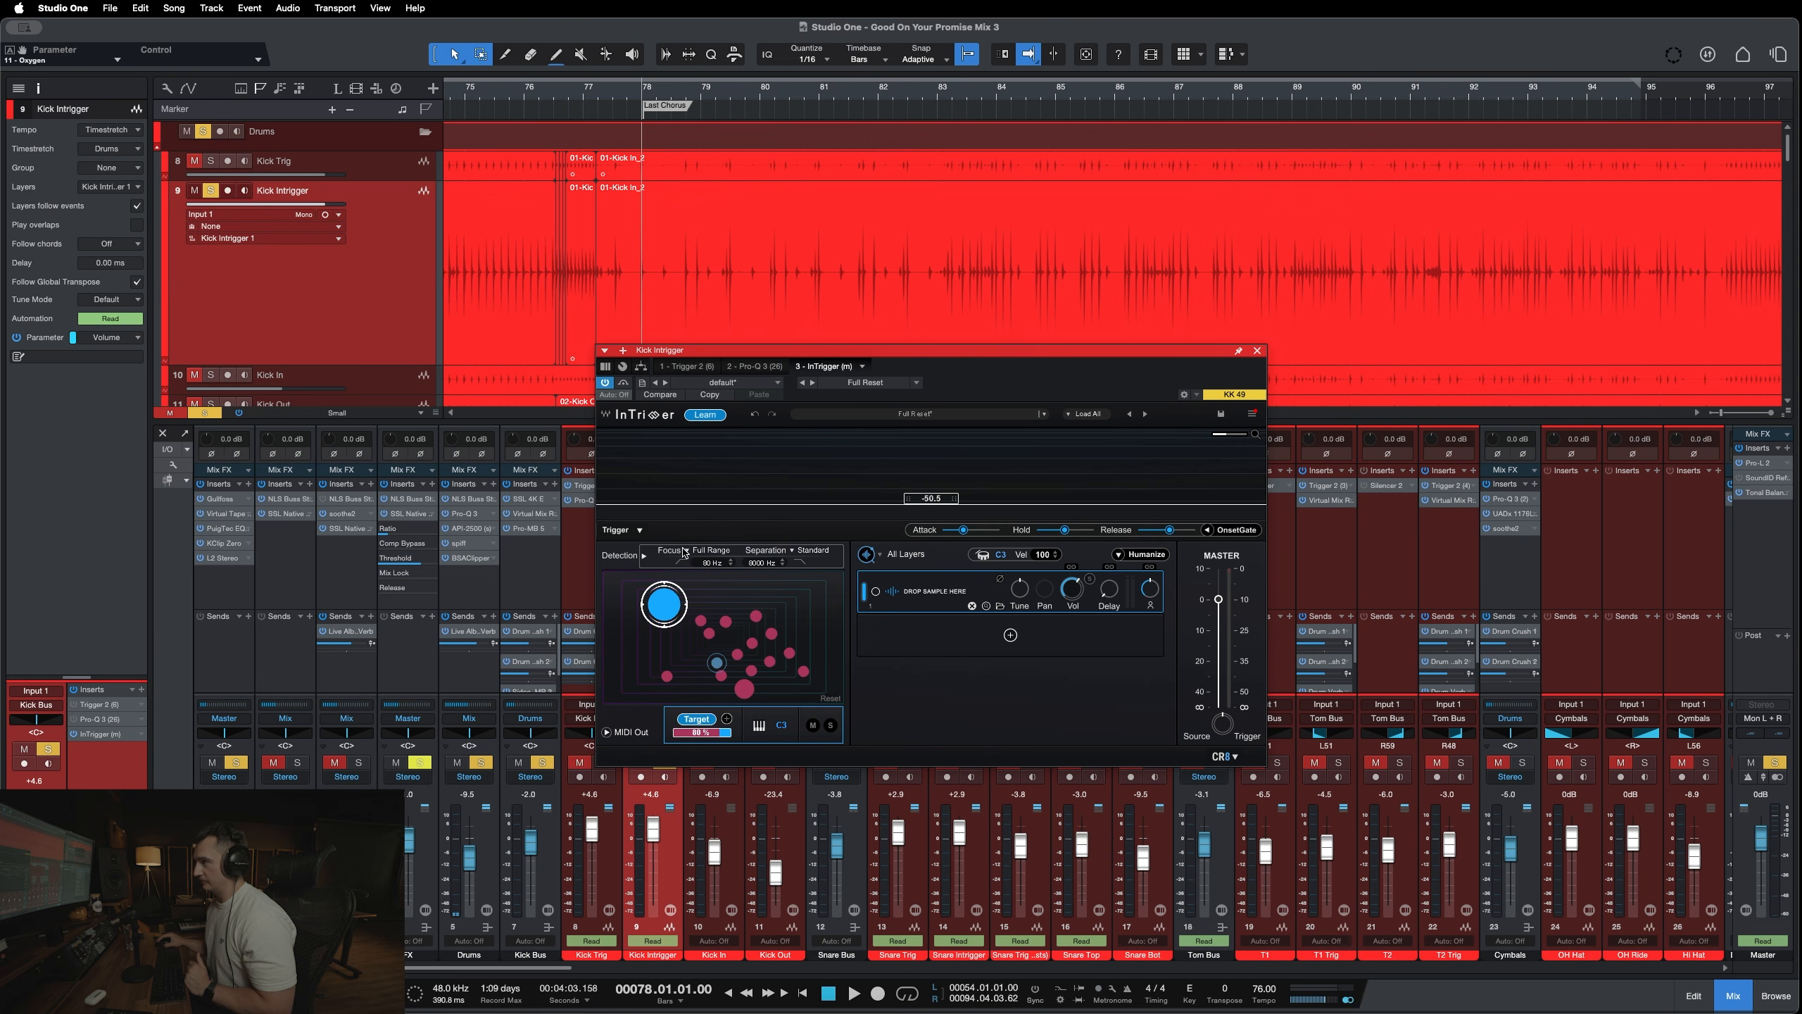
pyautogui.click(669, 552)
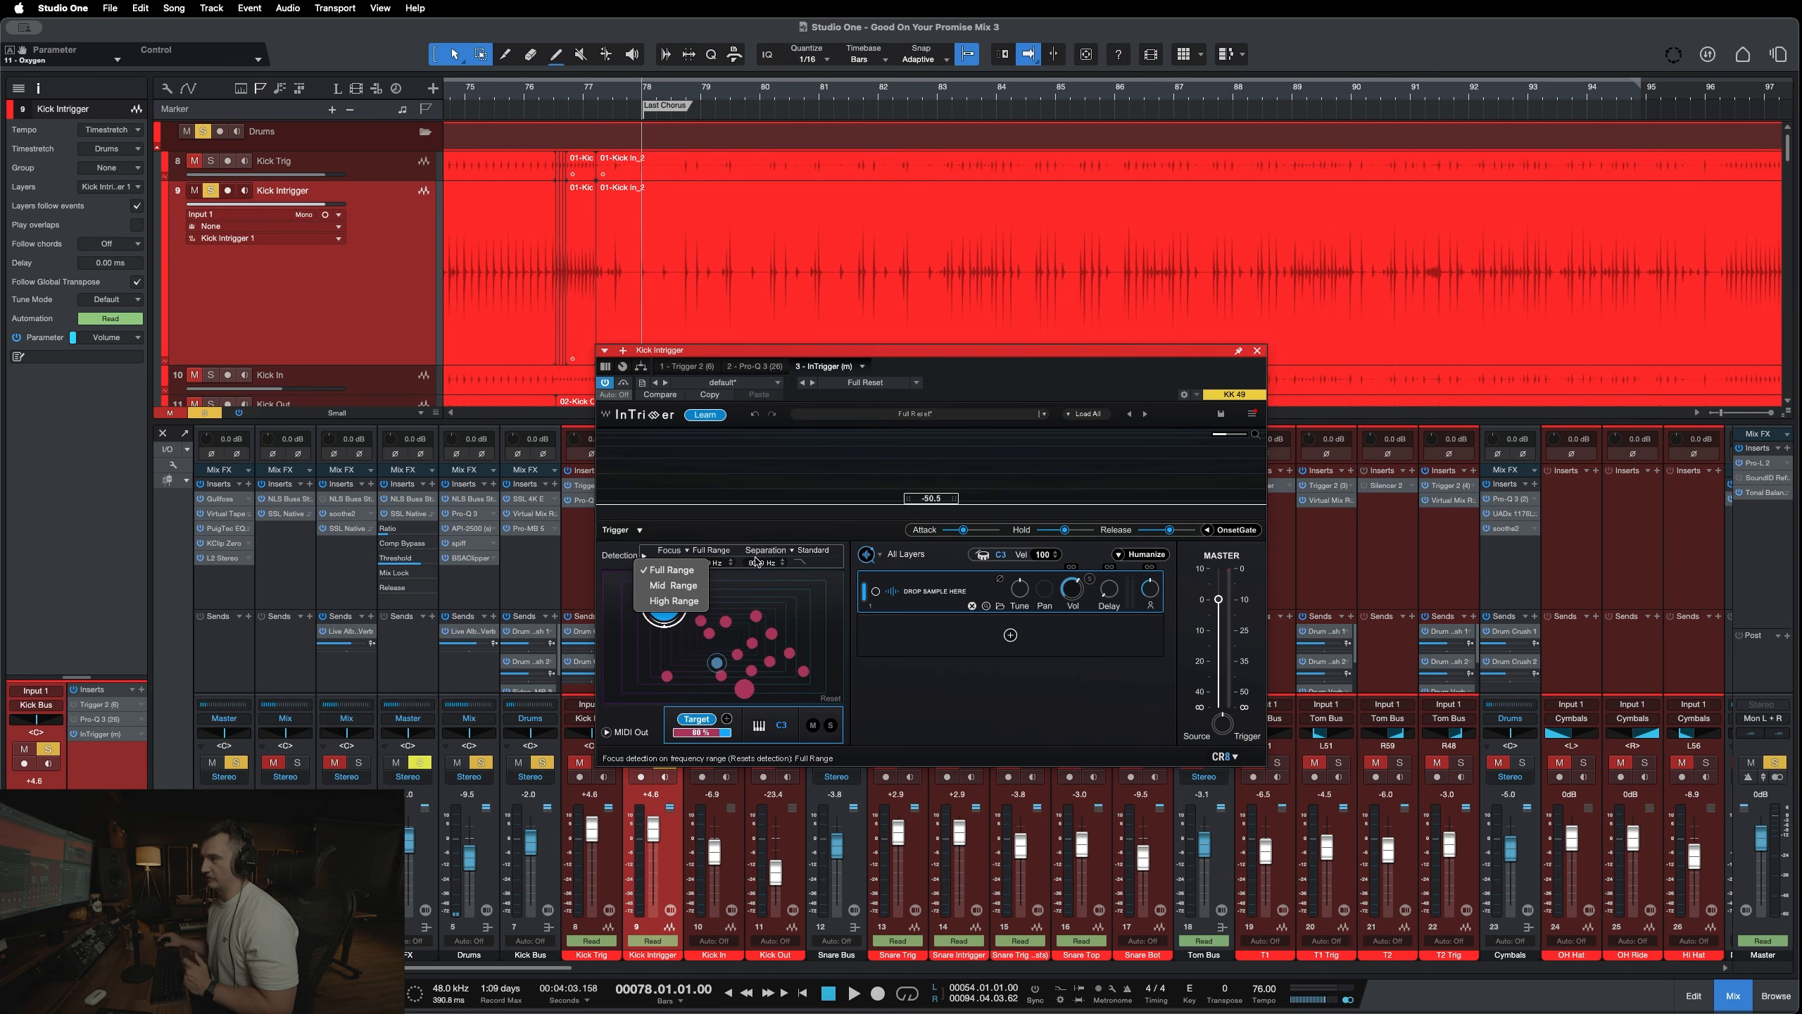
pyautogui.click(741, 579)
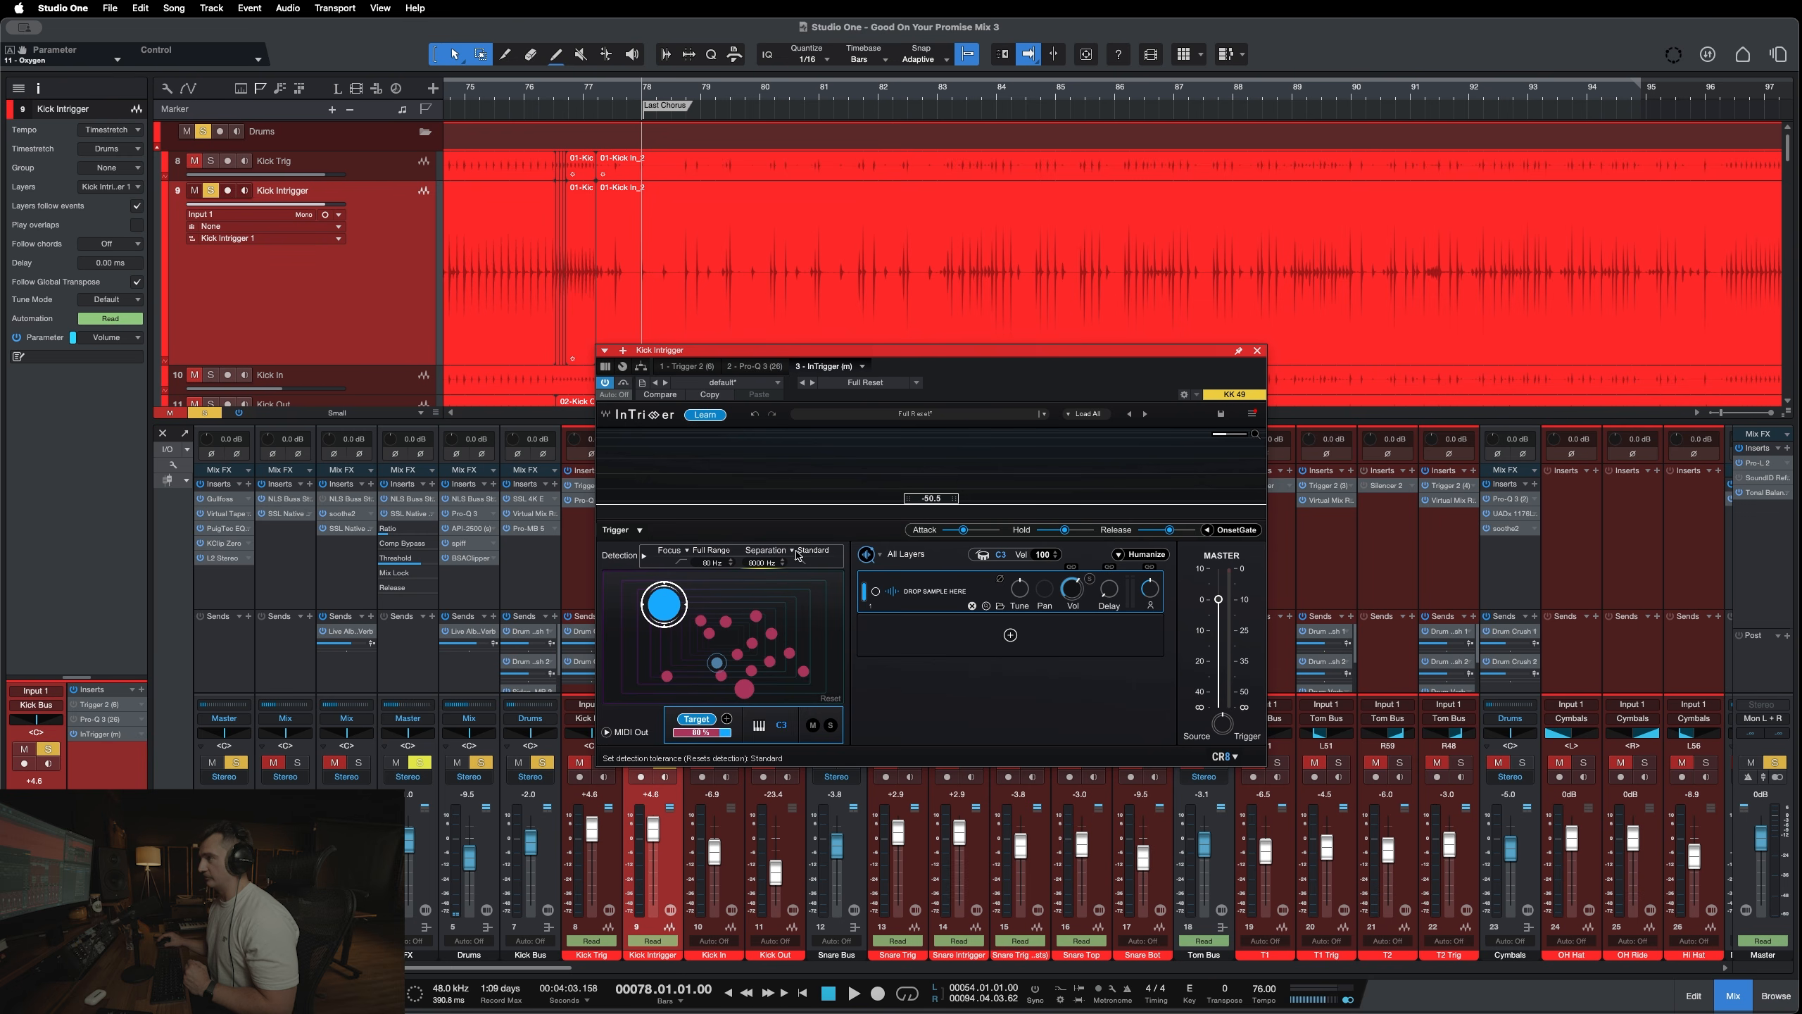
# Set the detection Separation to High and return it to Standard, resetting the learned hits.
pyautogui.click(791, 551)
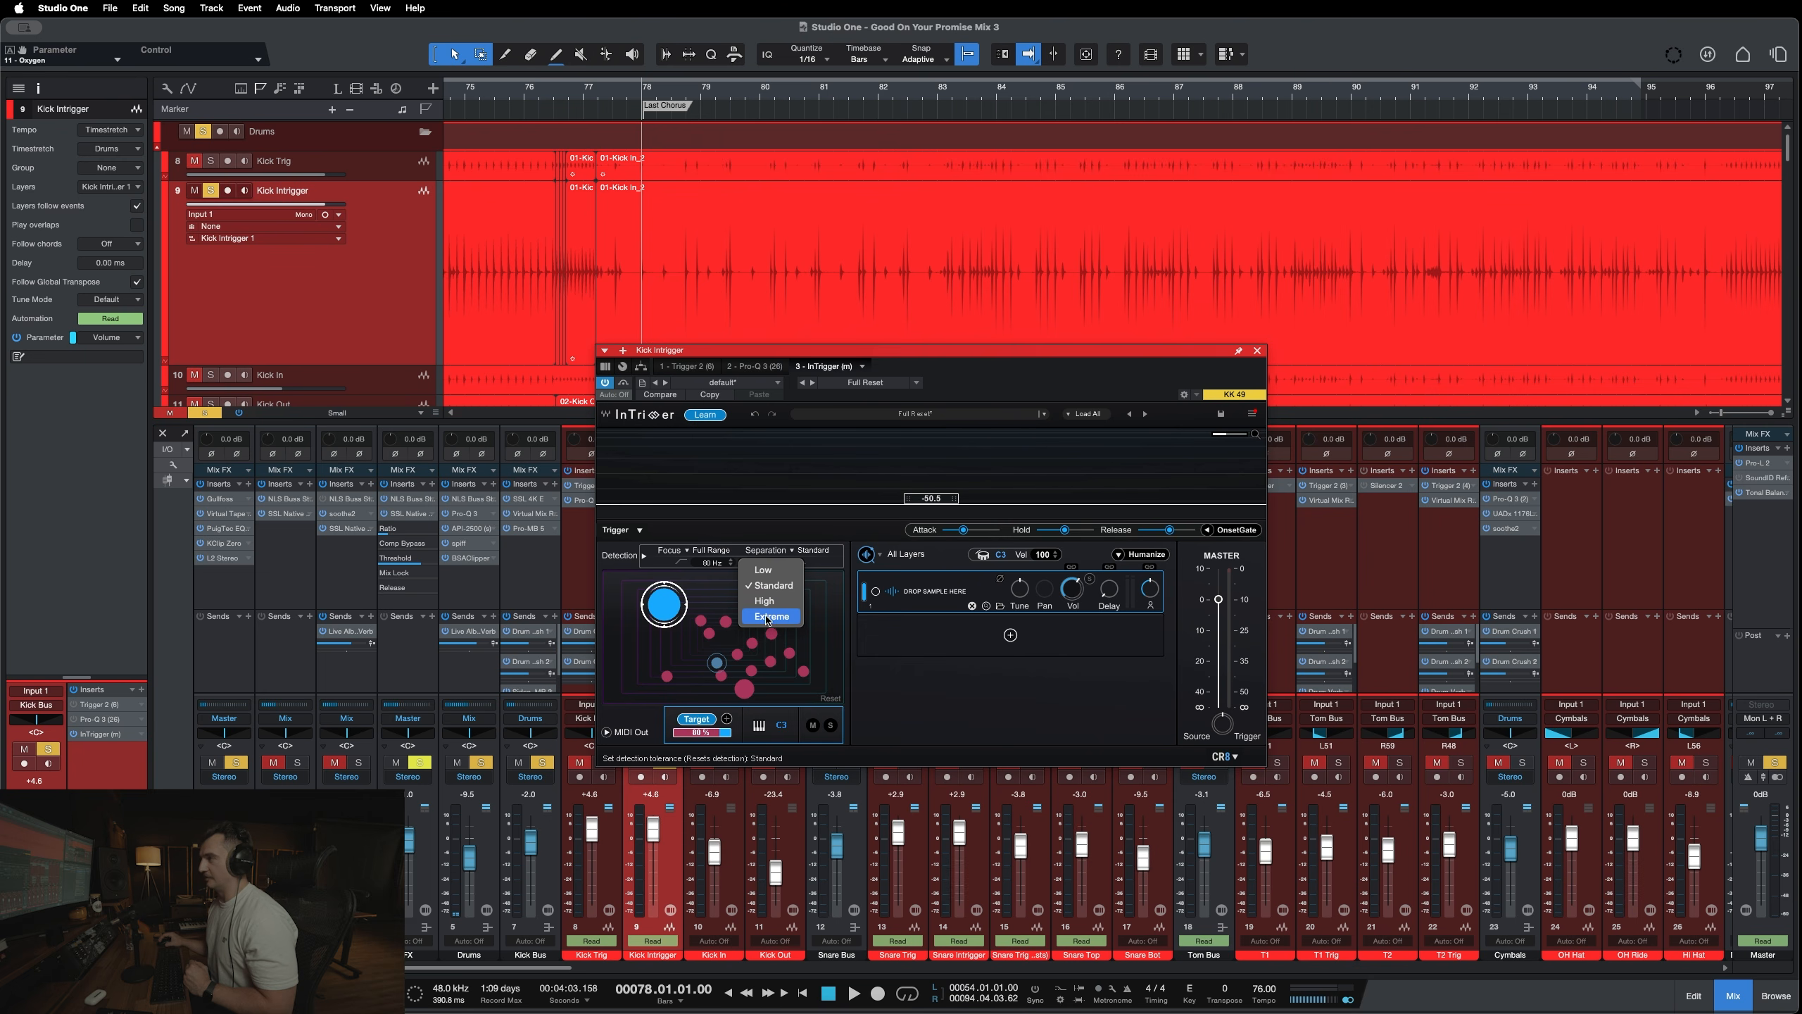
pyautogui.click(767, 569)
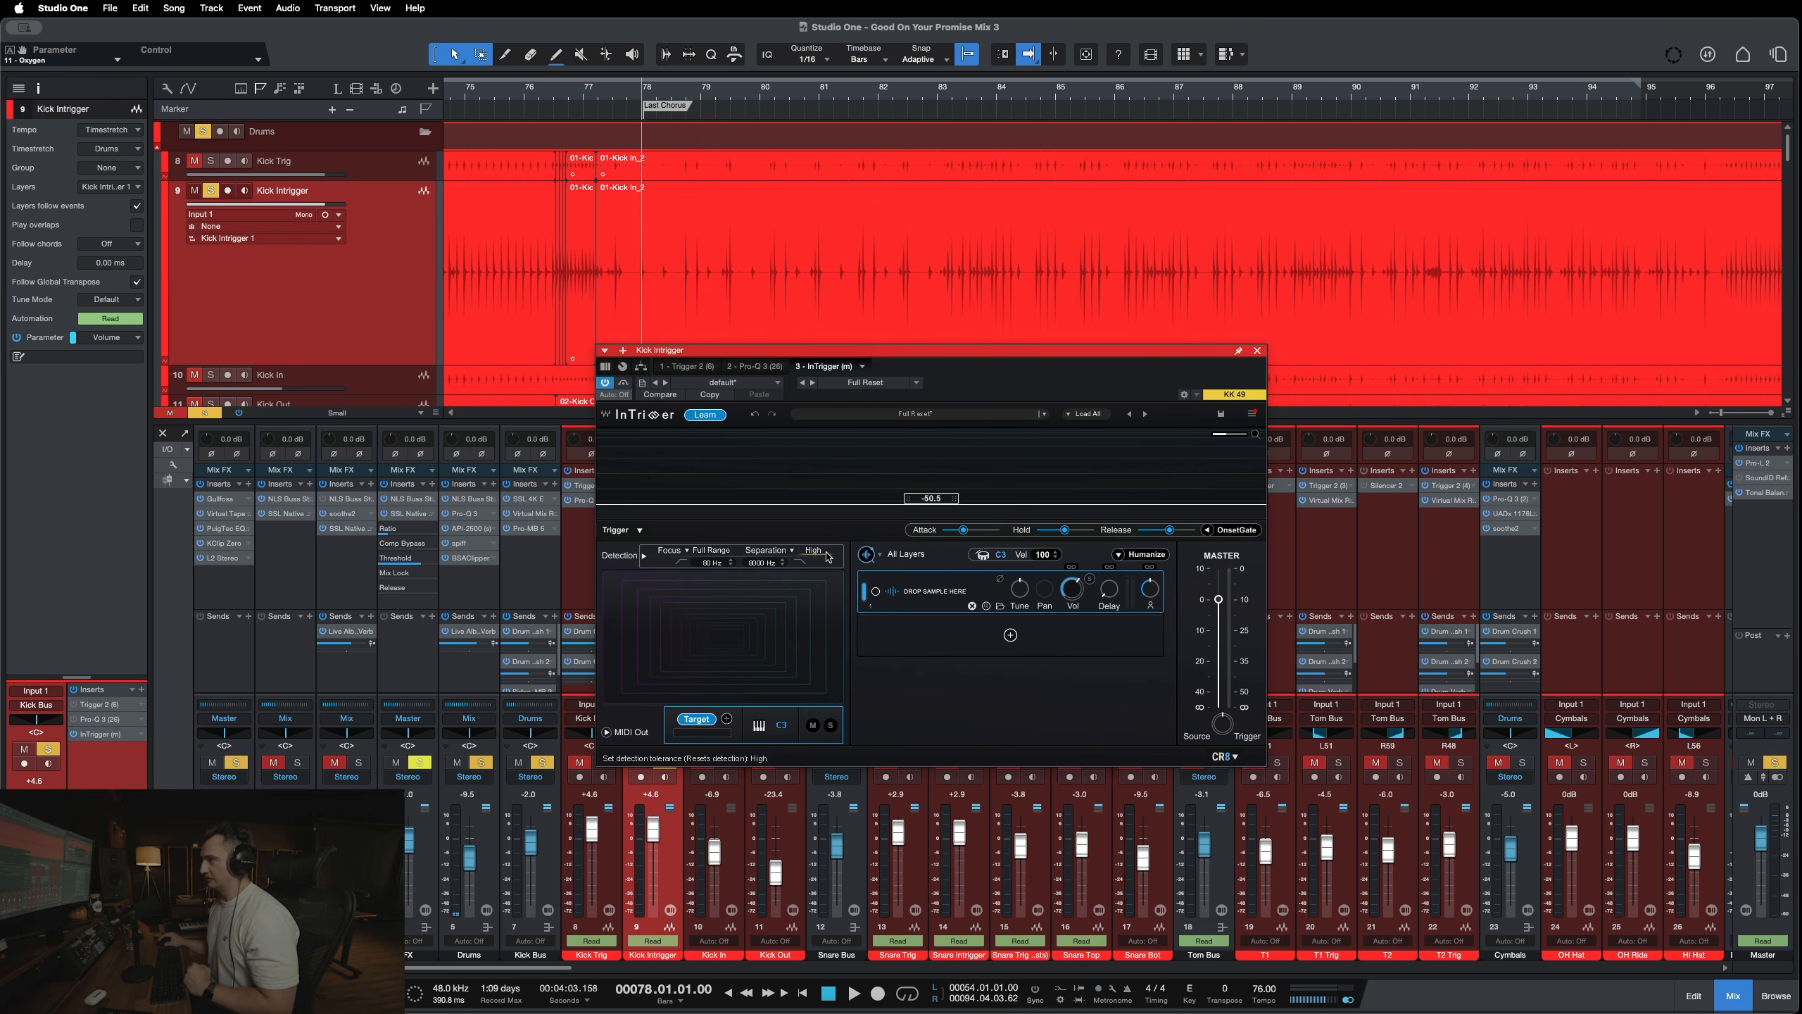
pyautogui.click(823, 552)
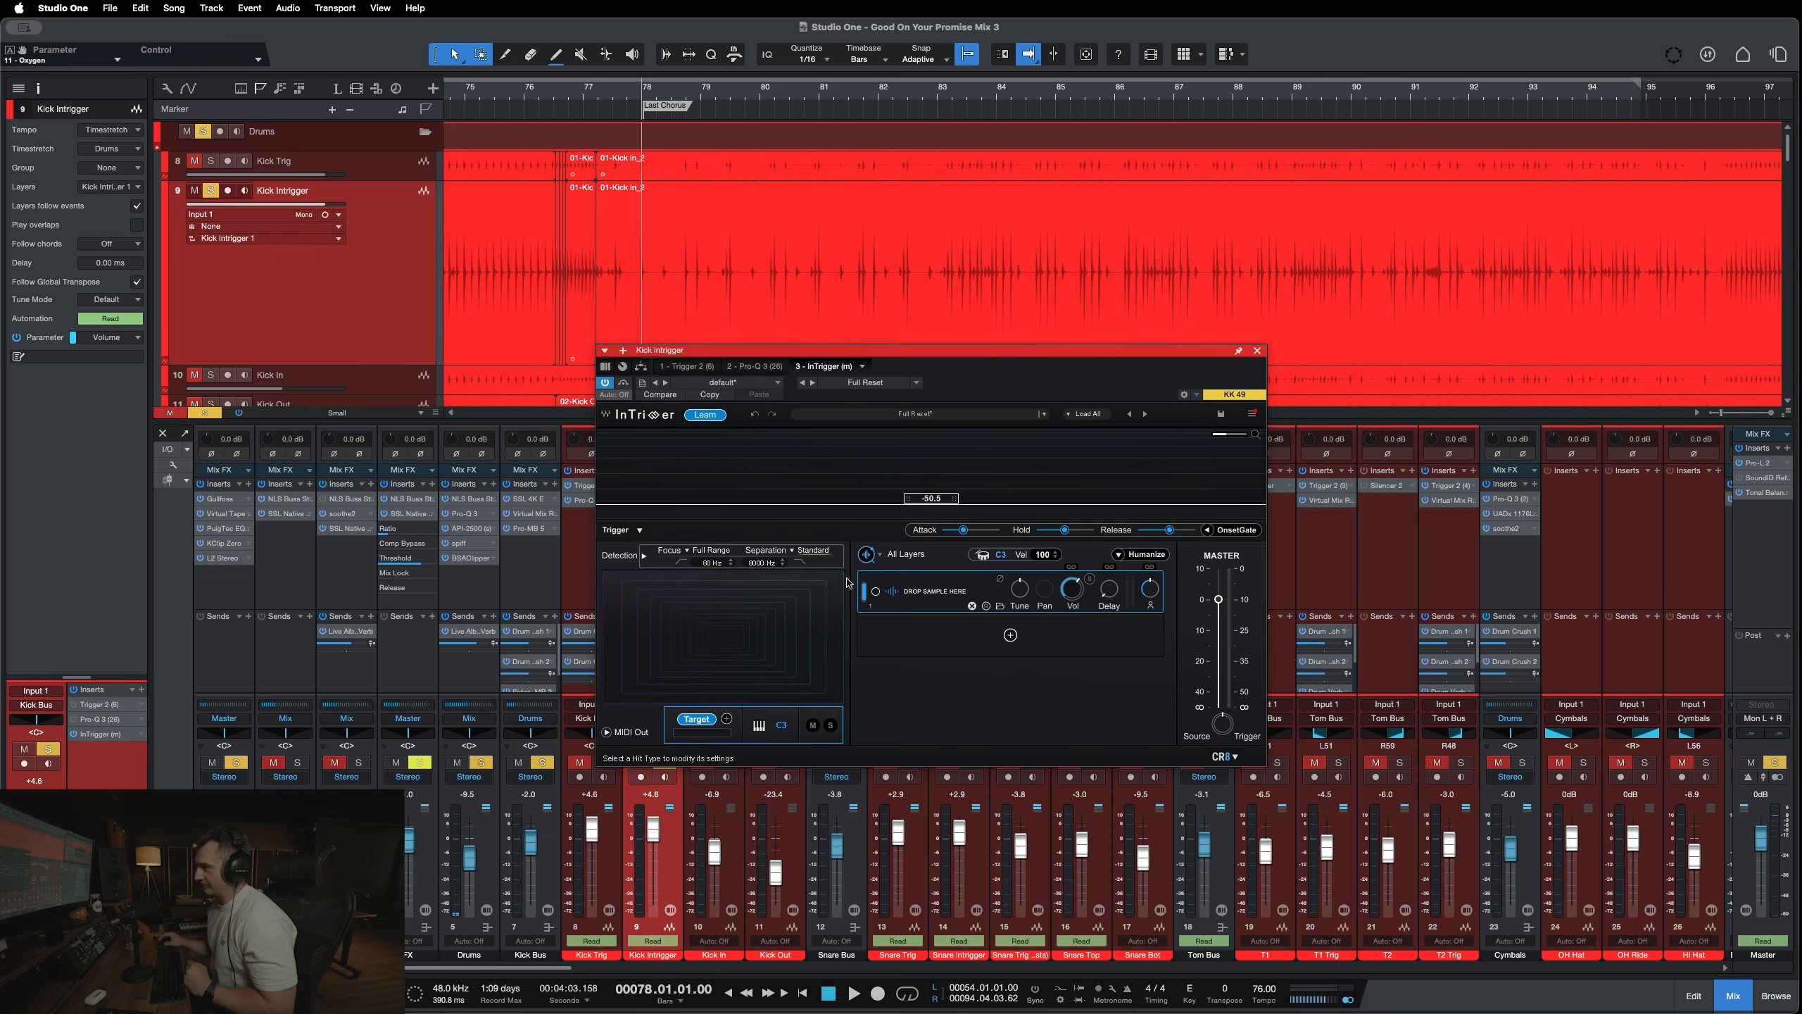
# Add an empty second sample layer and remove it again, and collapse the OnsetGate controls.
pyautogui.click(870, 652)
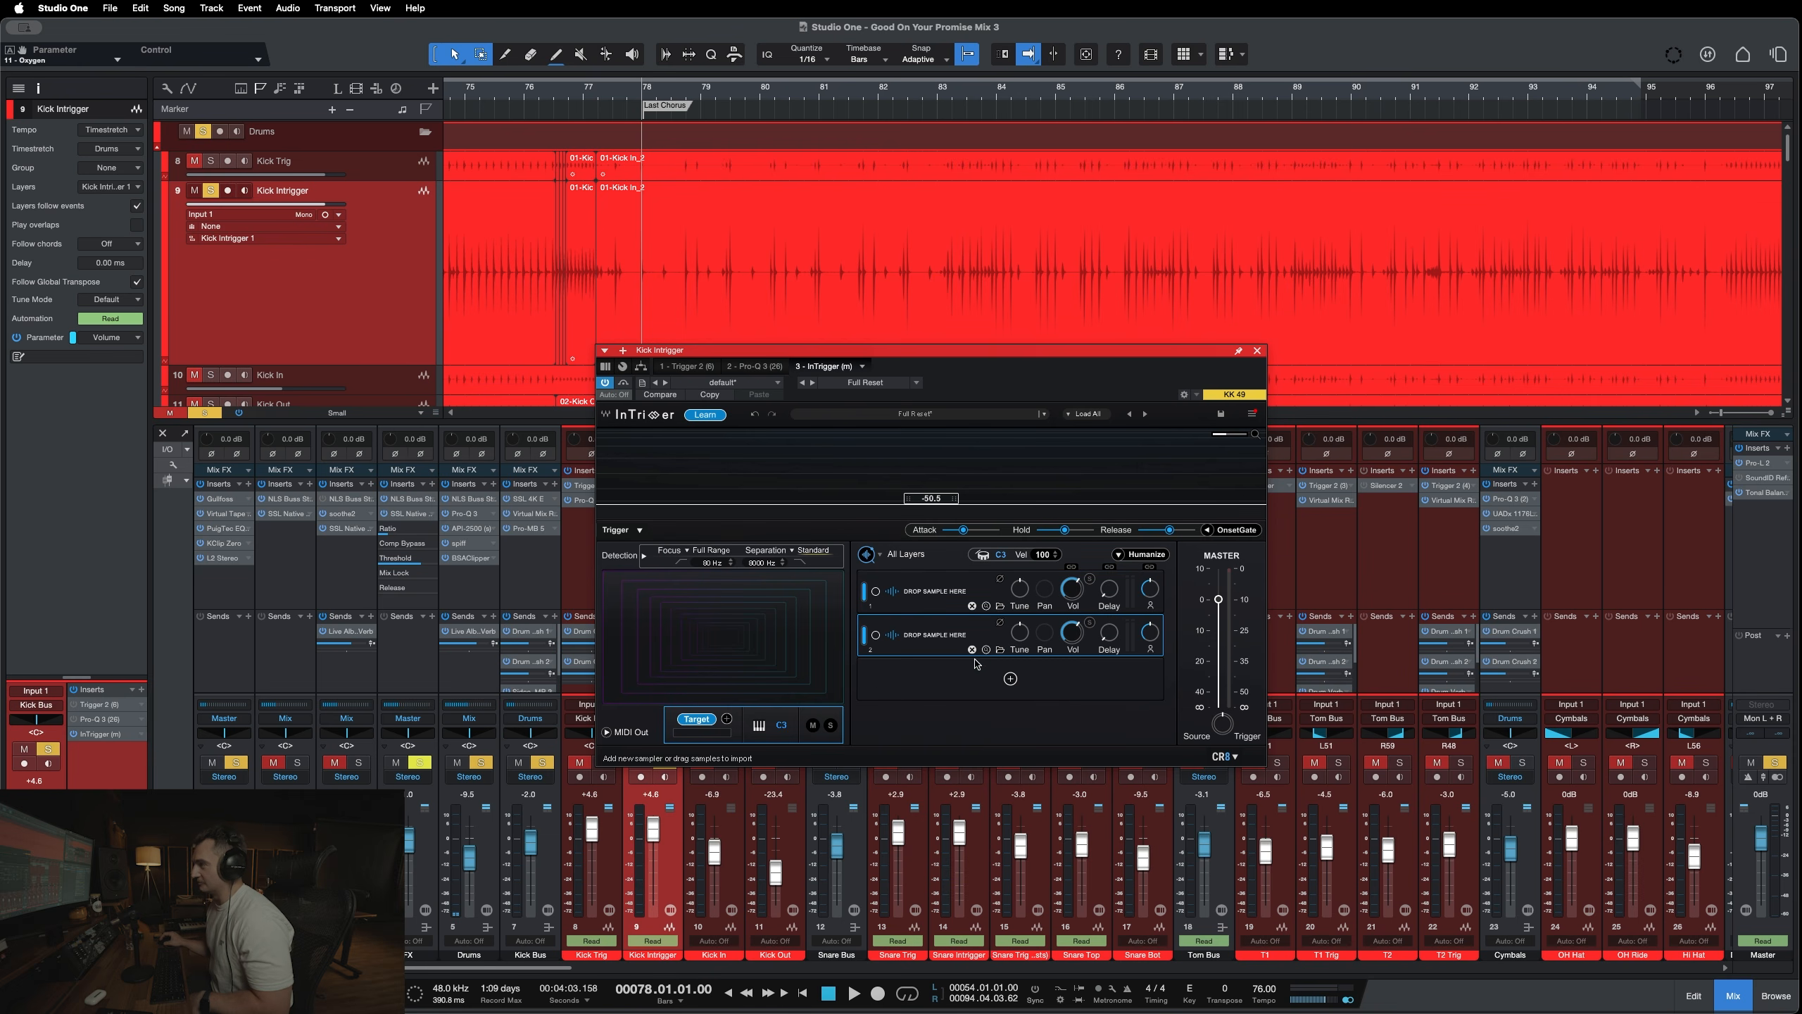
pyautogui.click(973, 649)
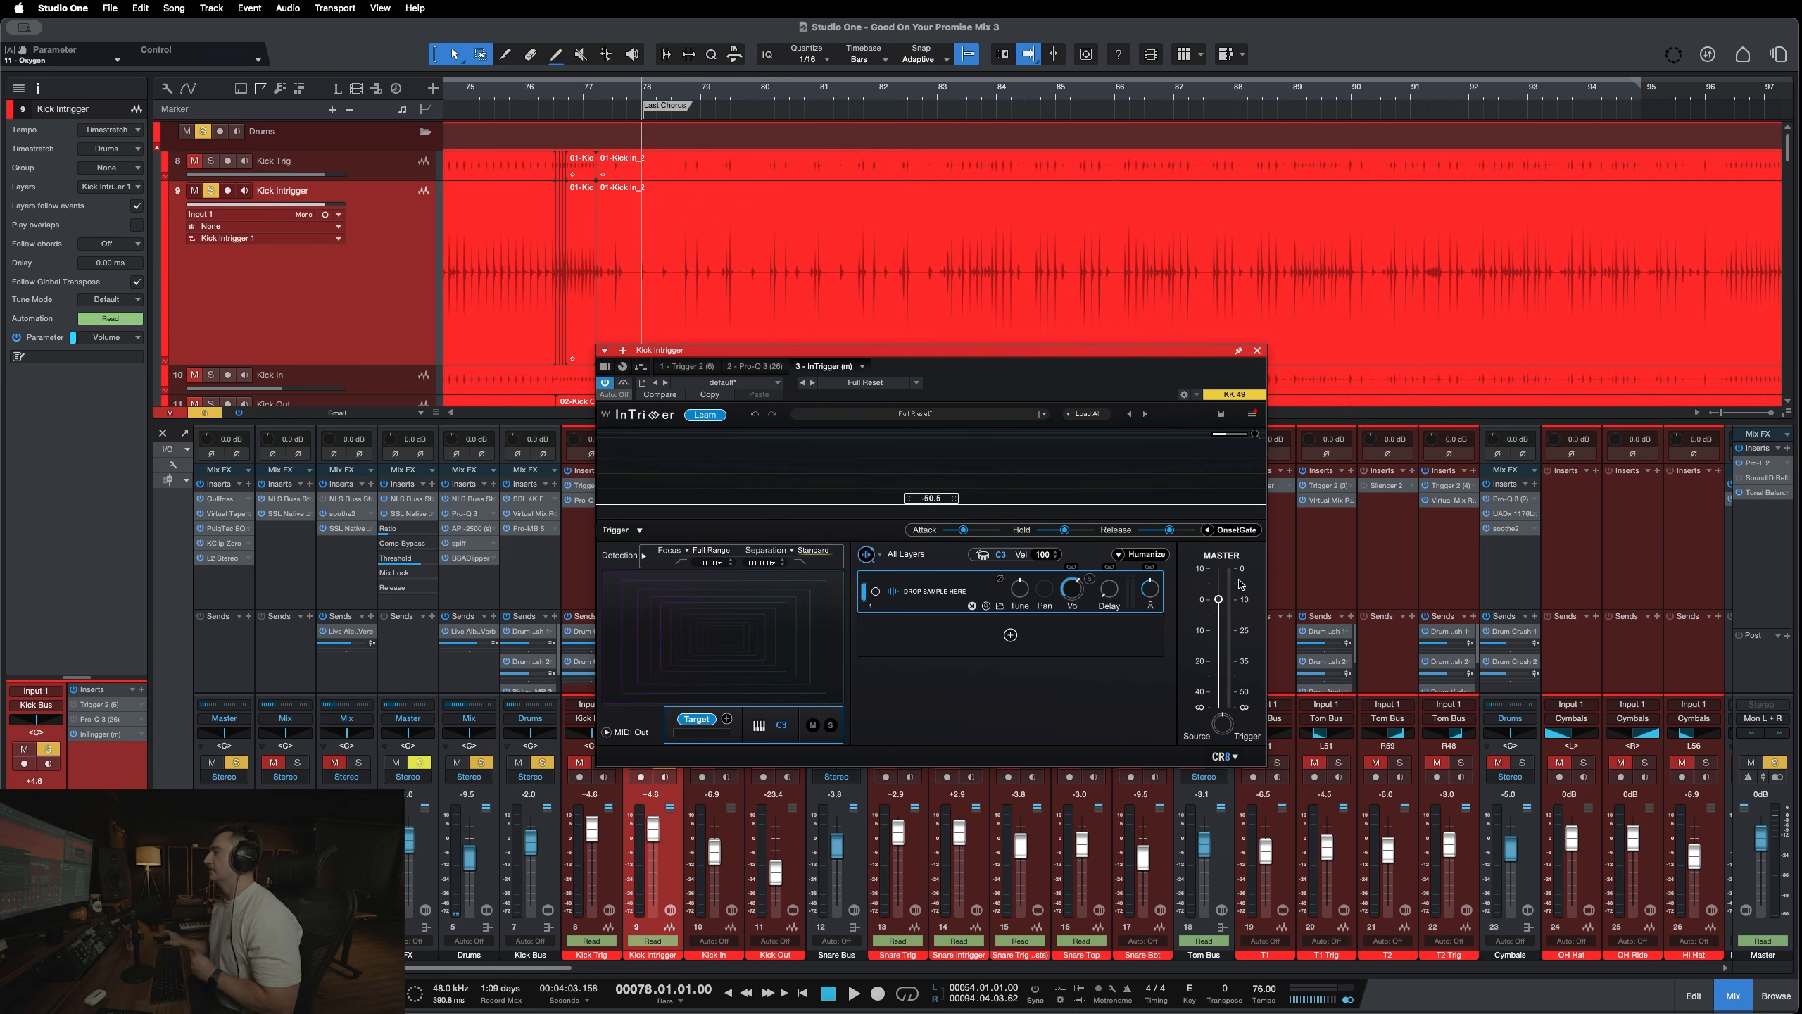
pyautogui.click(1206, 531)
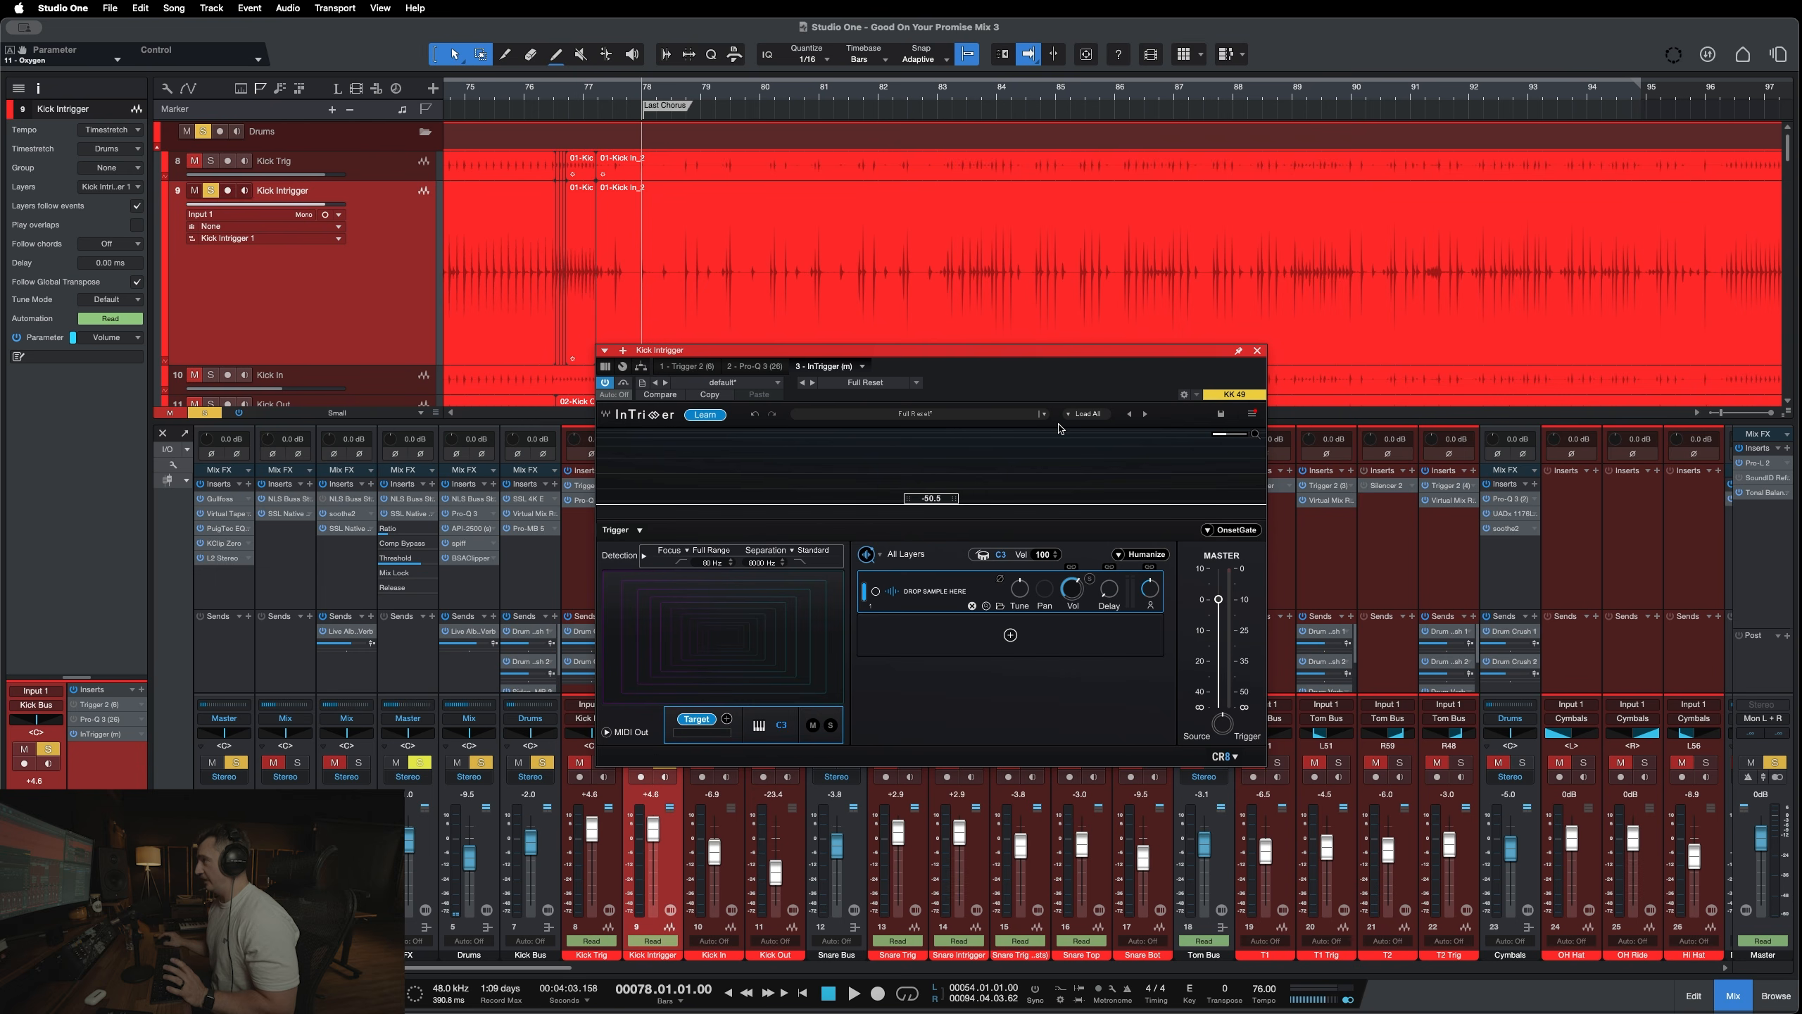
# Examine InTrigger's factory Kick sound presets without loading one.
pyautogui.click(1045, 415)
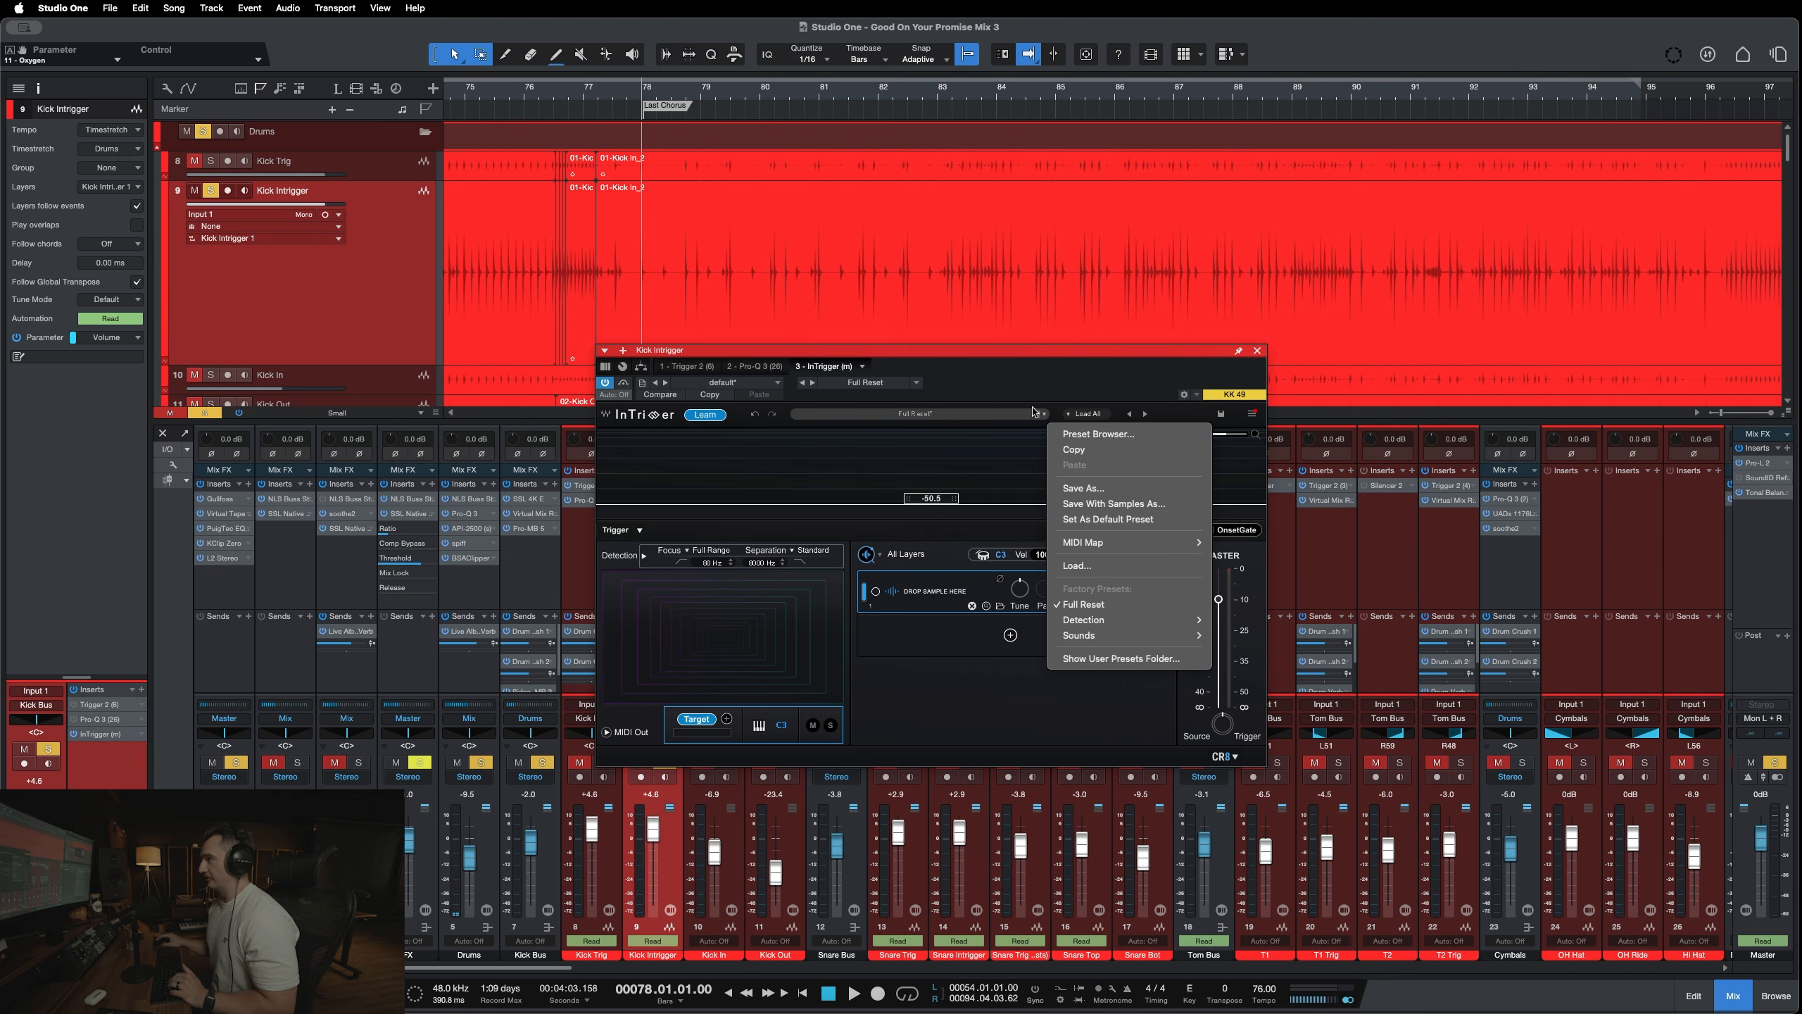
pyautogui.moveTo(1104, 643)
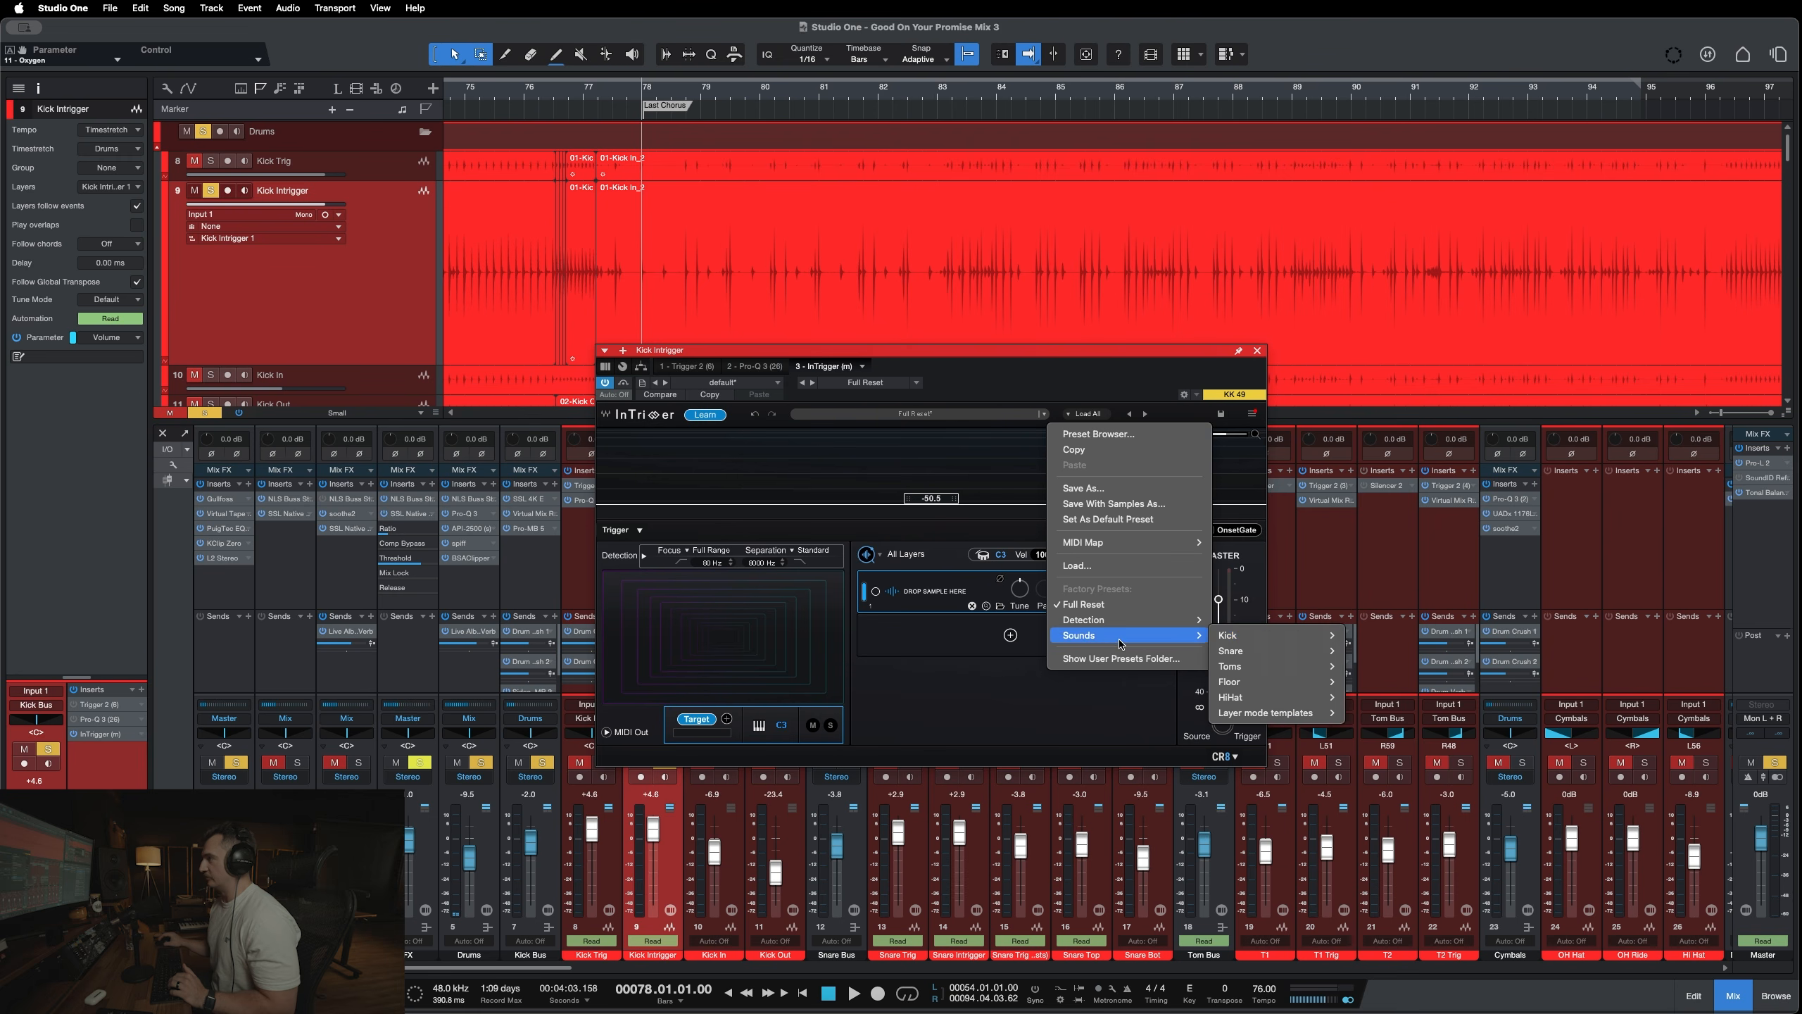
pyautogui.moveTo(1222, 642)
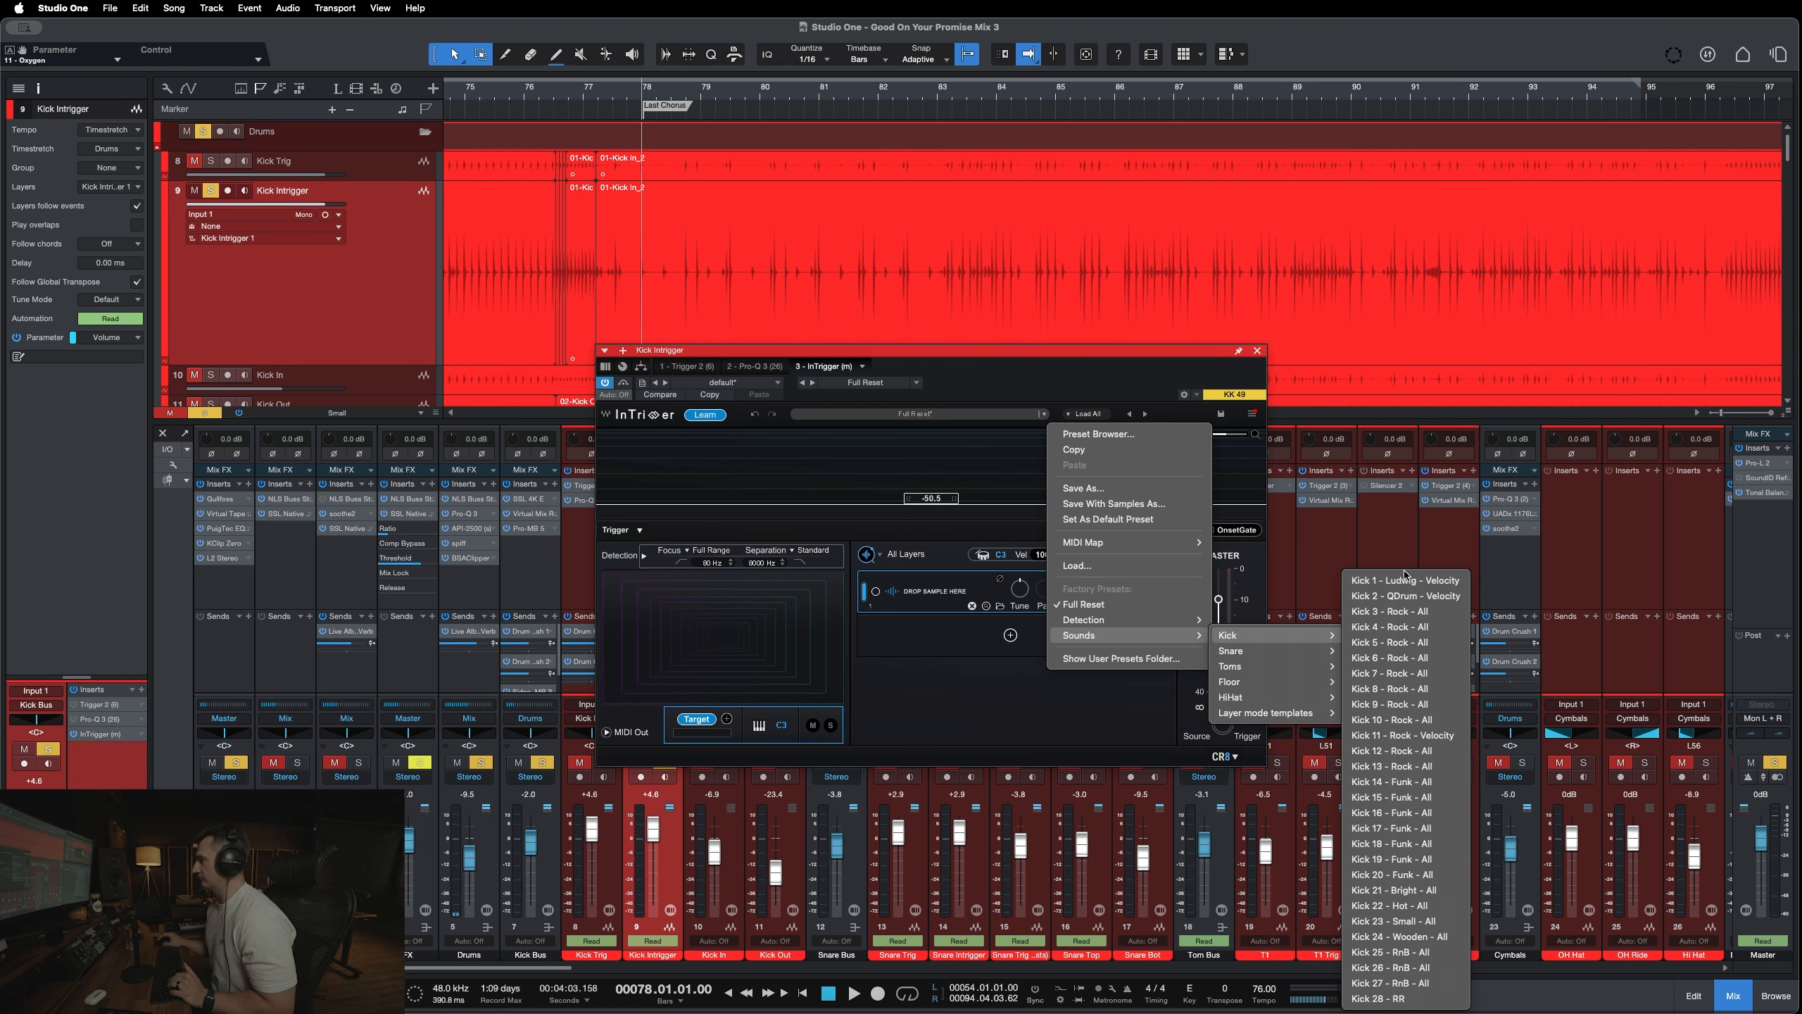
pyautogui.click(1020, 714)
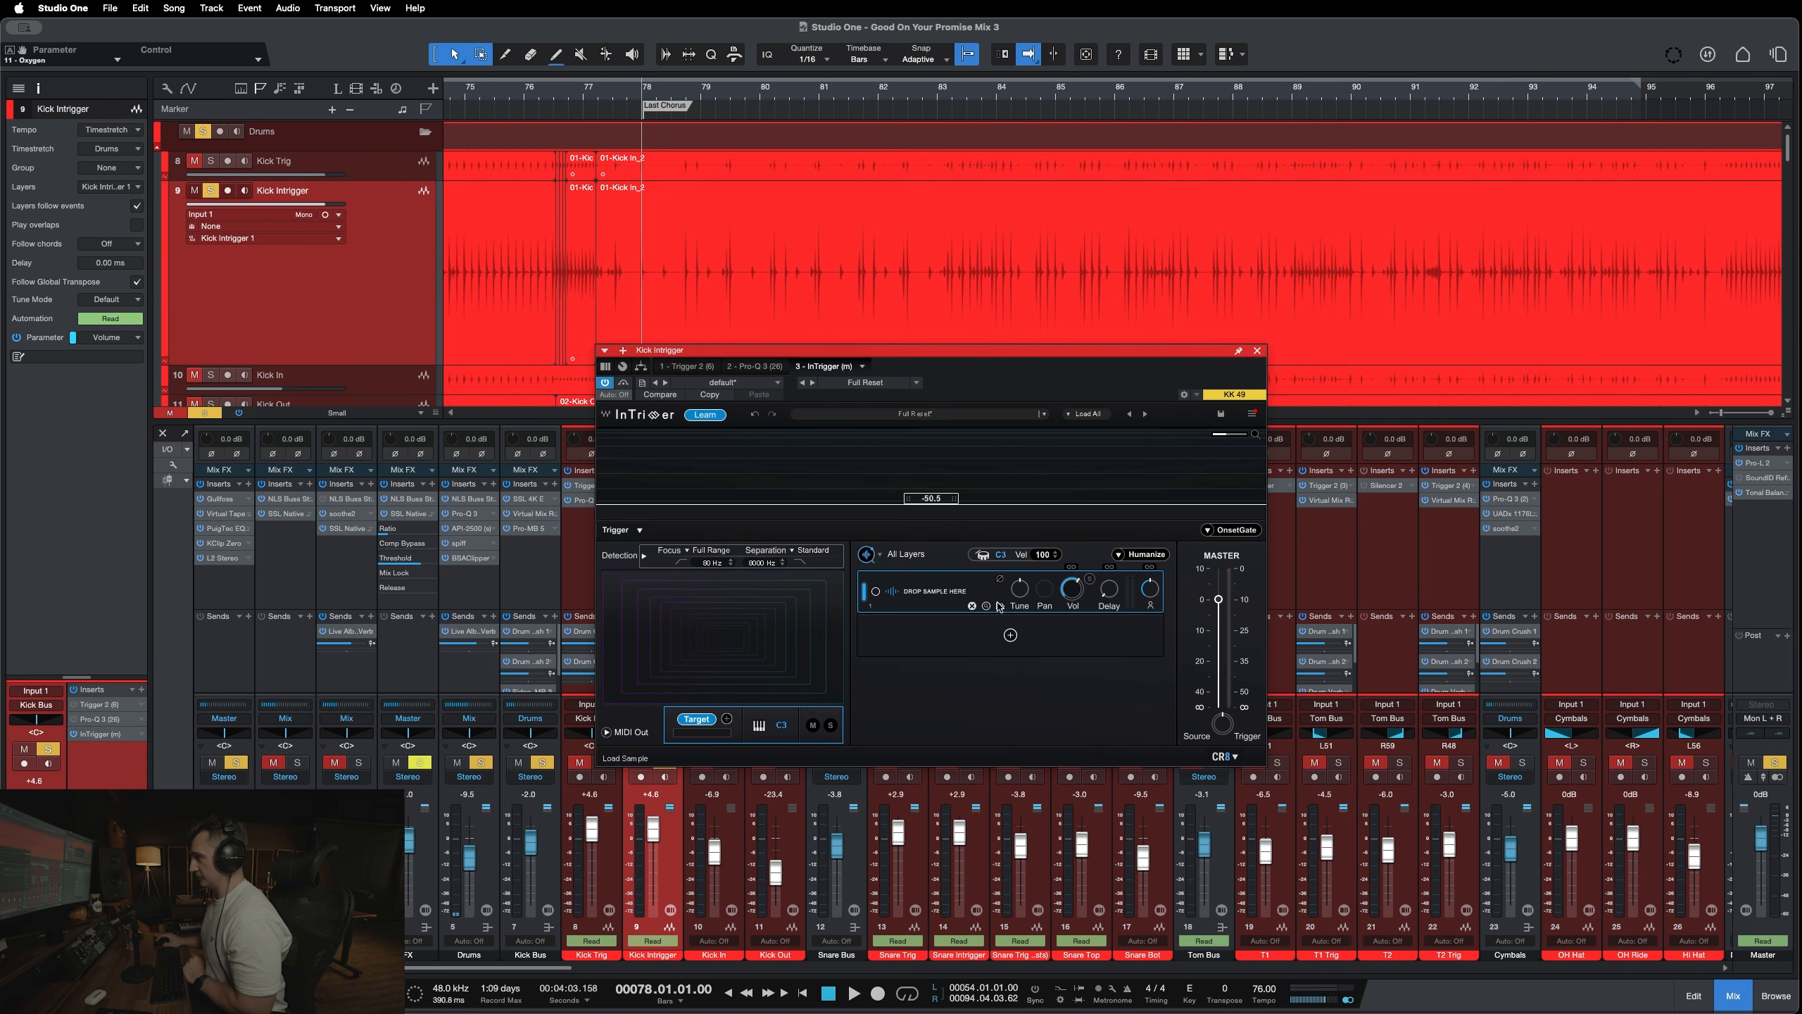
# Load the sample 20 Franky Kick SMG Blend 10.wav into the first layer, and remove the extra empty second layer.
pyautogui.click(1000, 607)
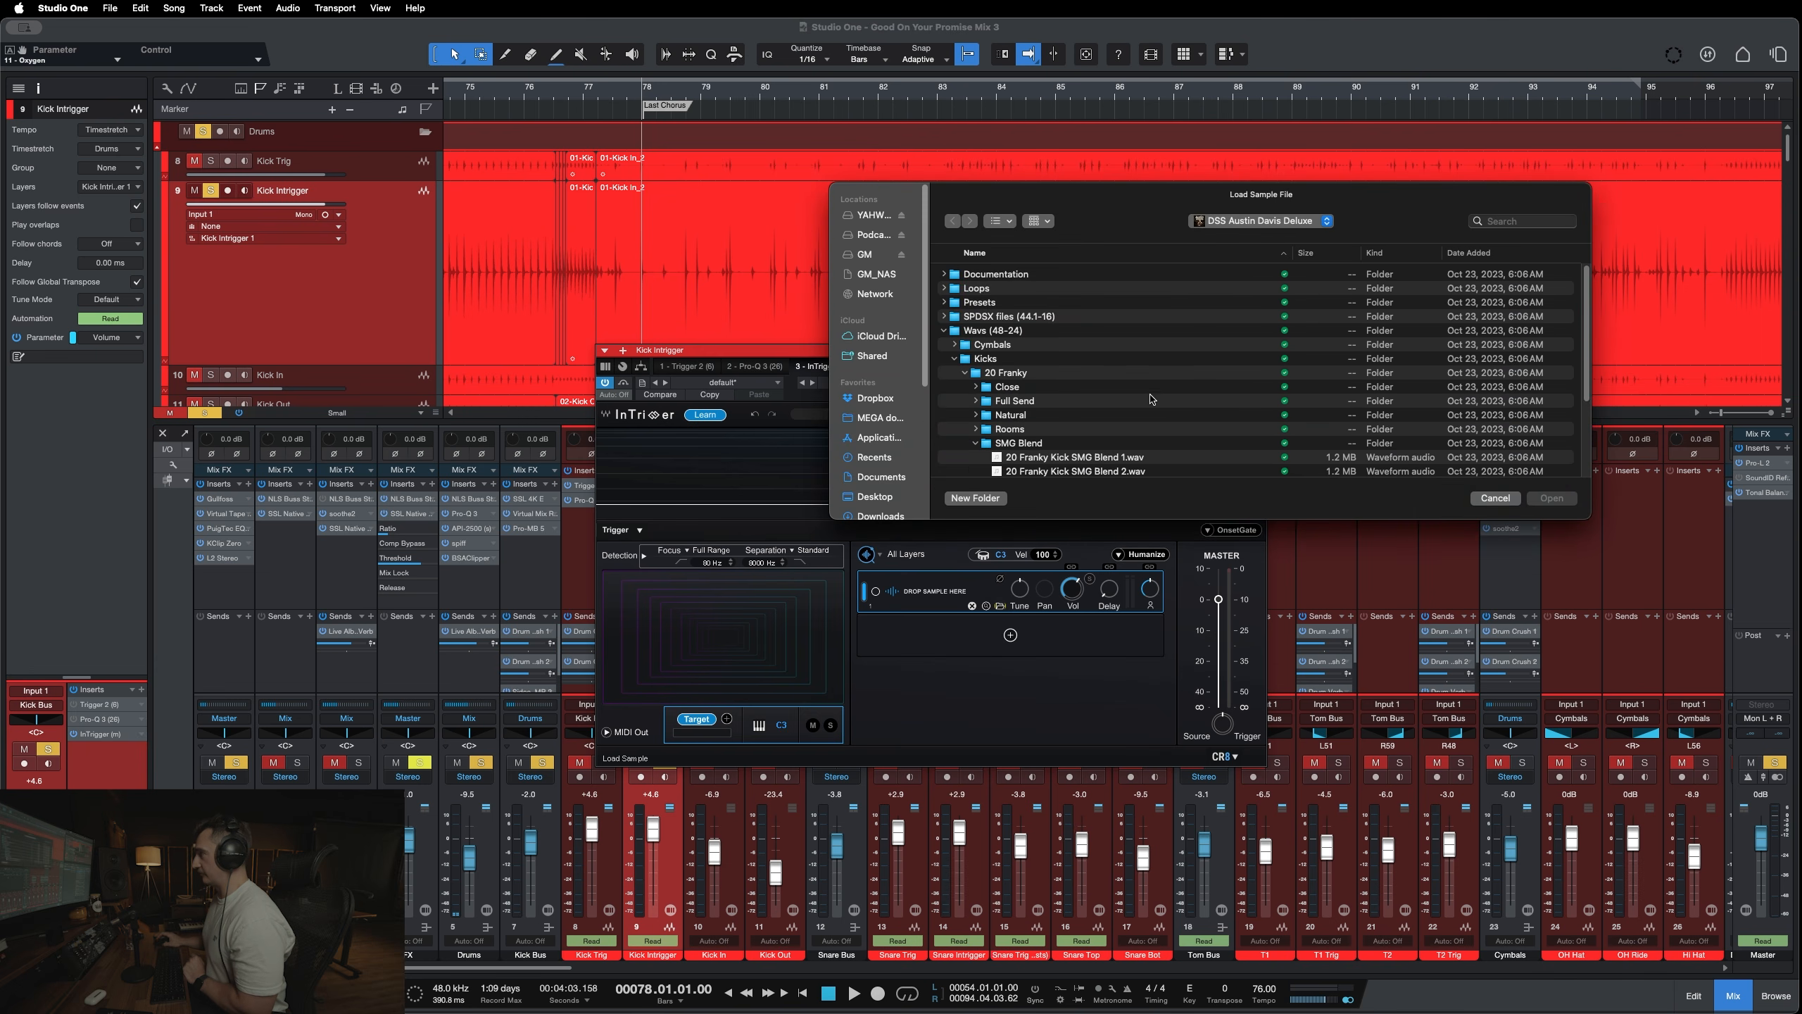
pyautogui.scroll(-5, 1152, 399)
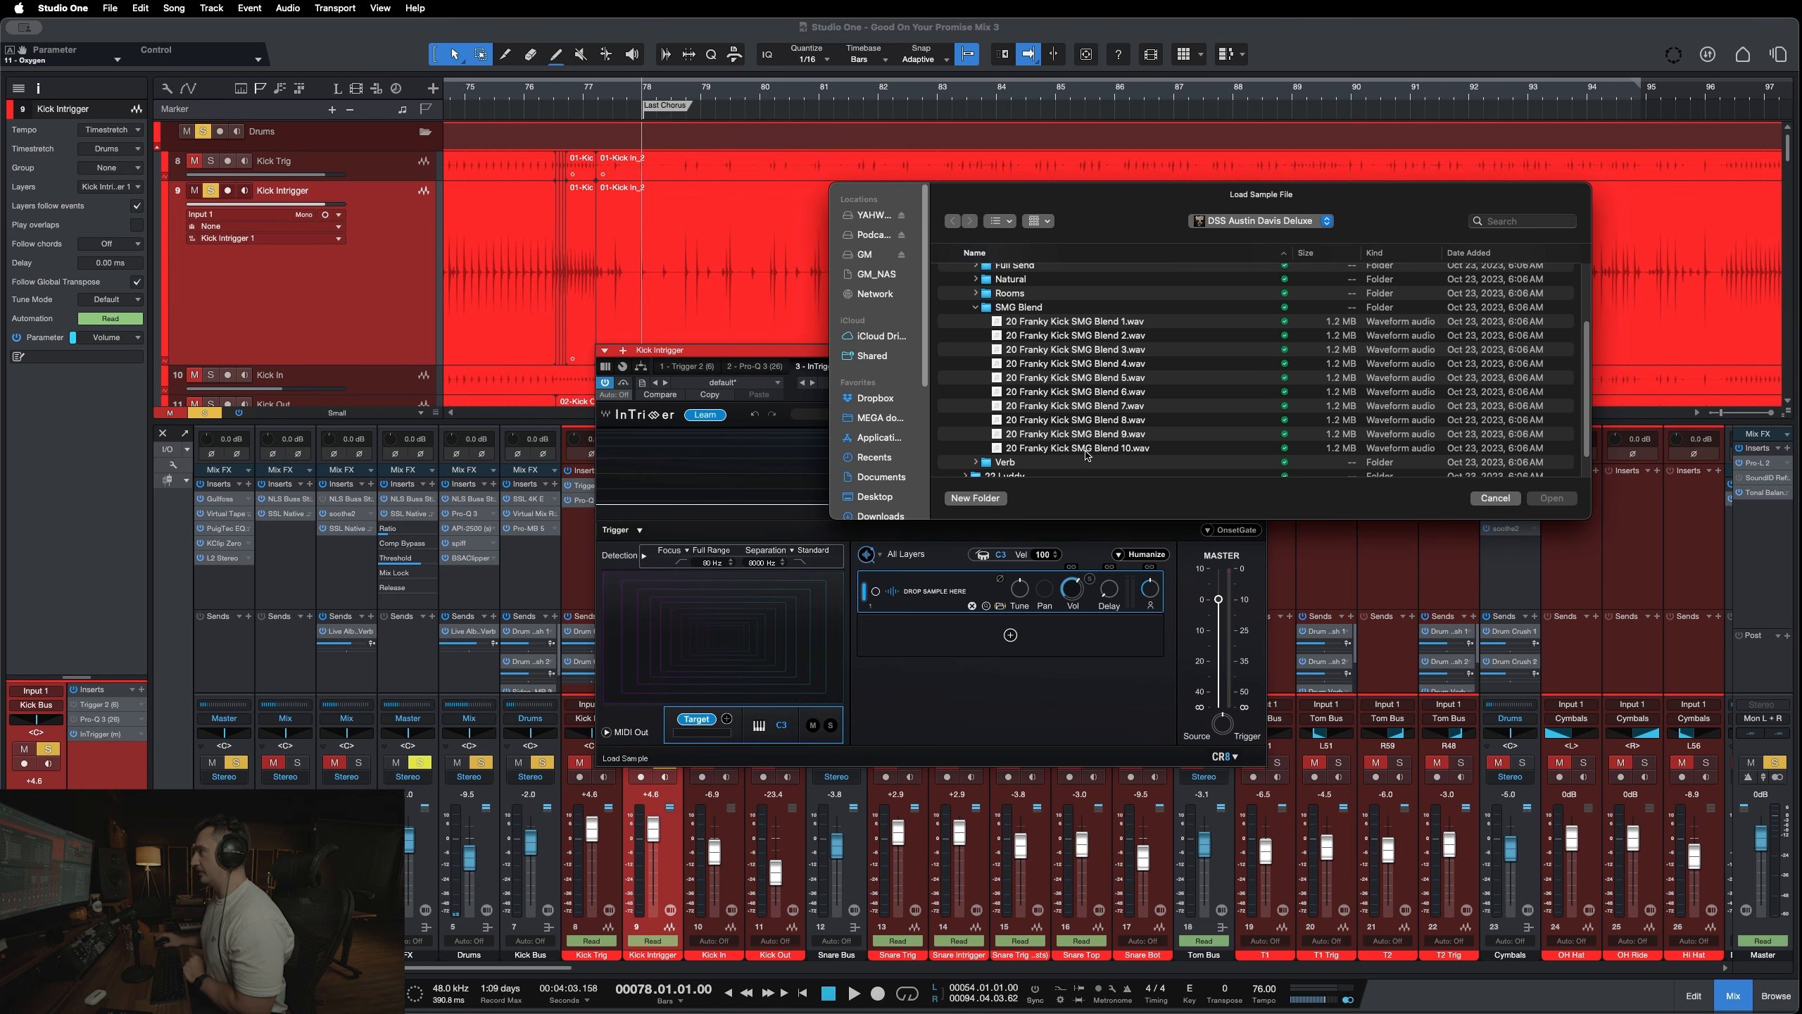
pyautogui.scroll(2, 1093, 454)
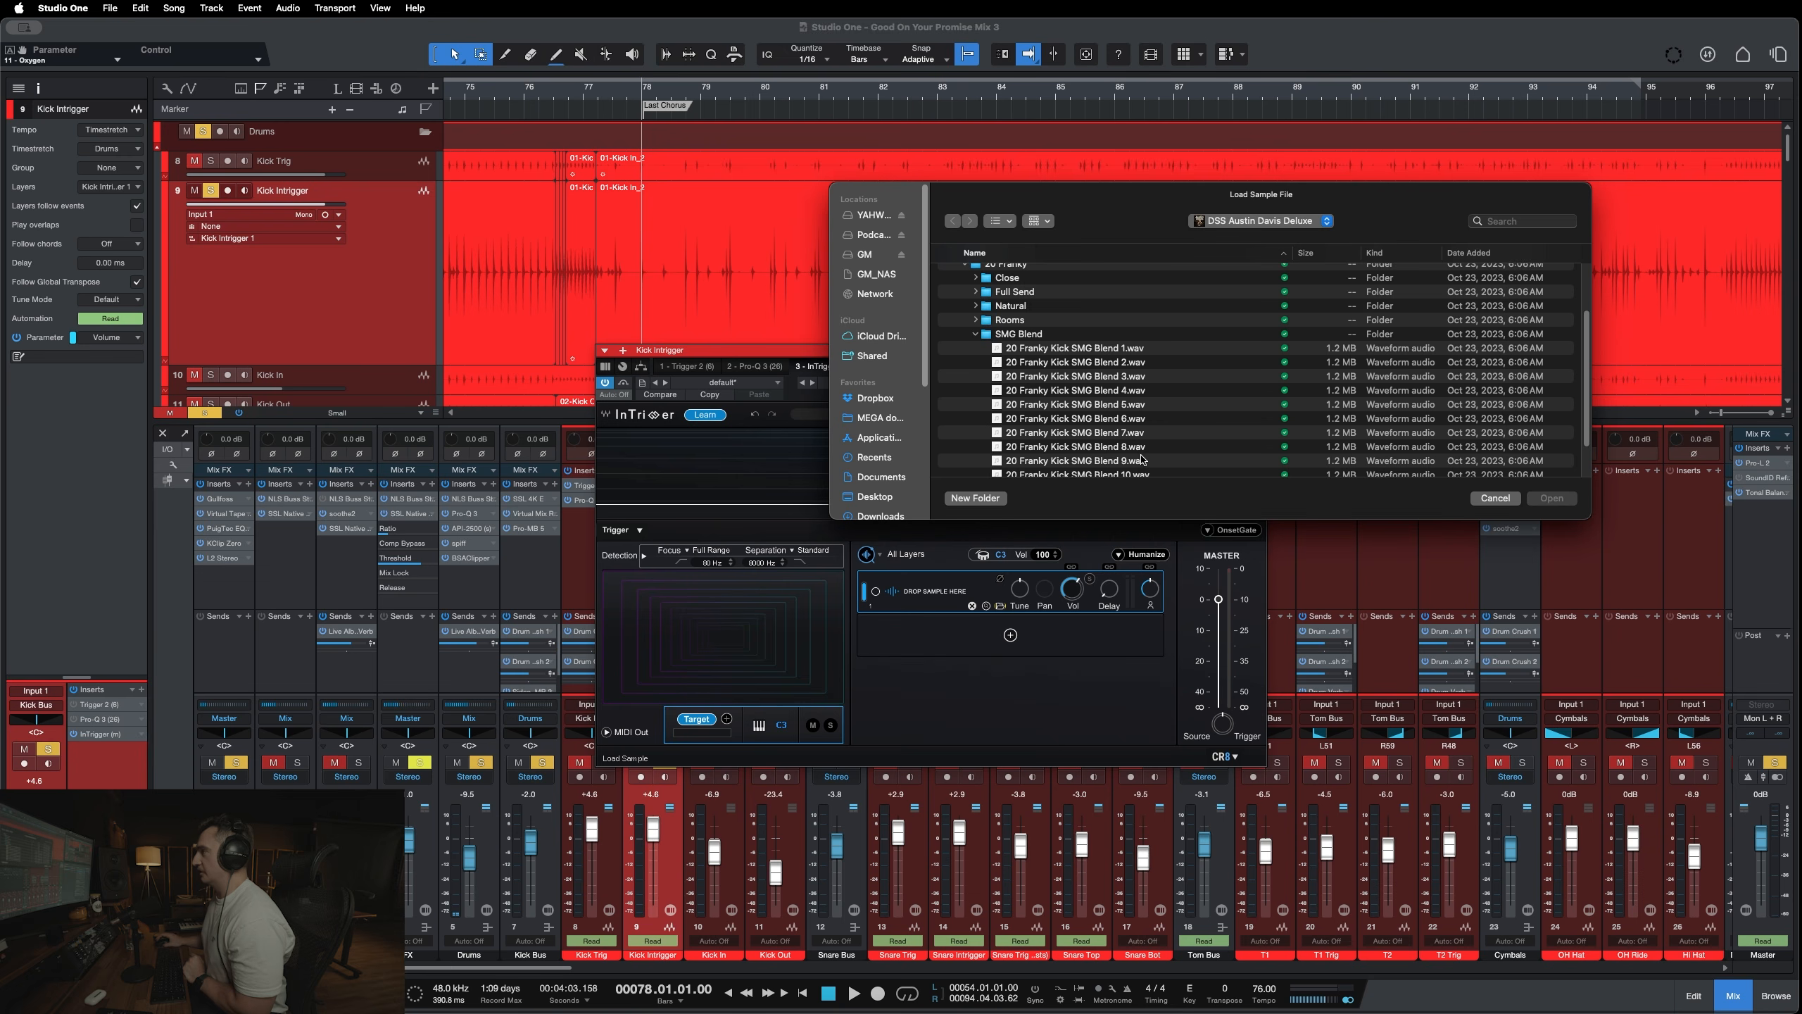
pyautogui.scroll(-2, 1068, 424)
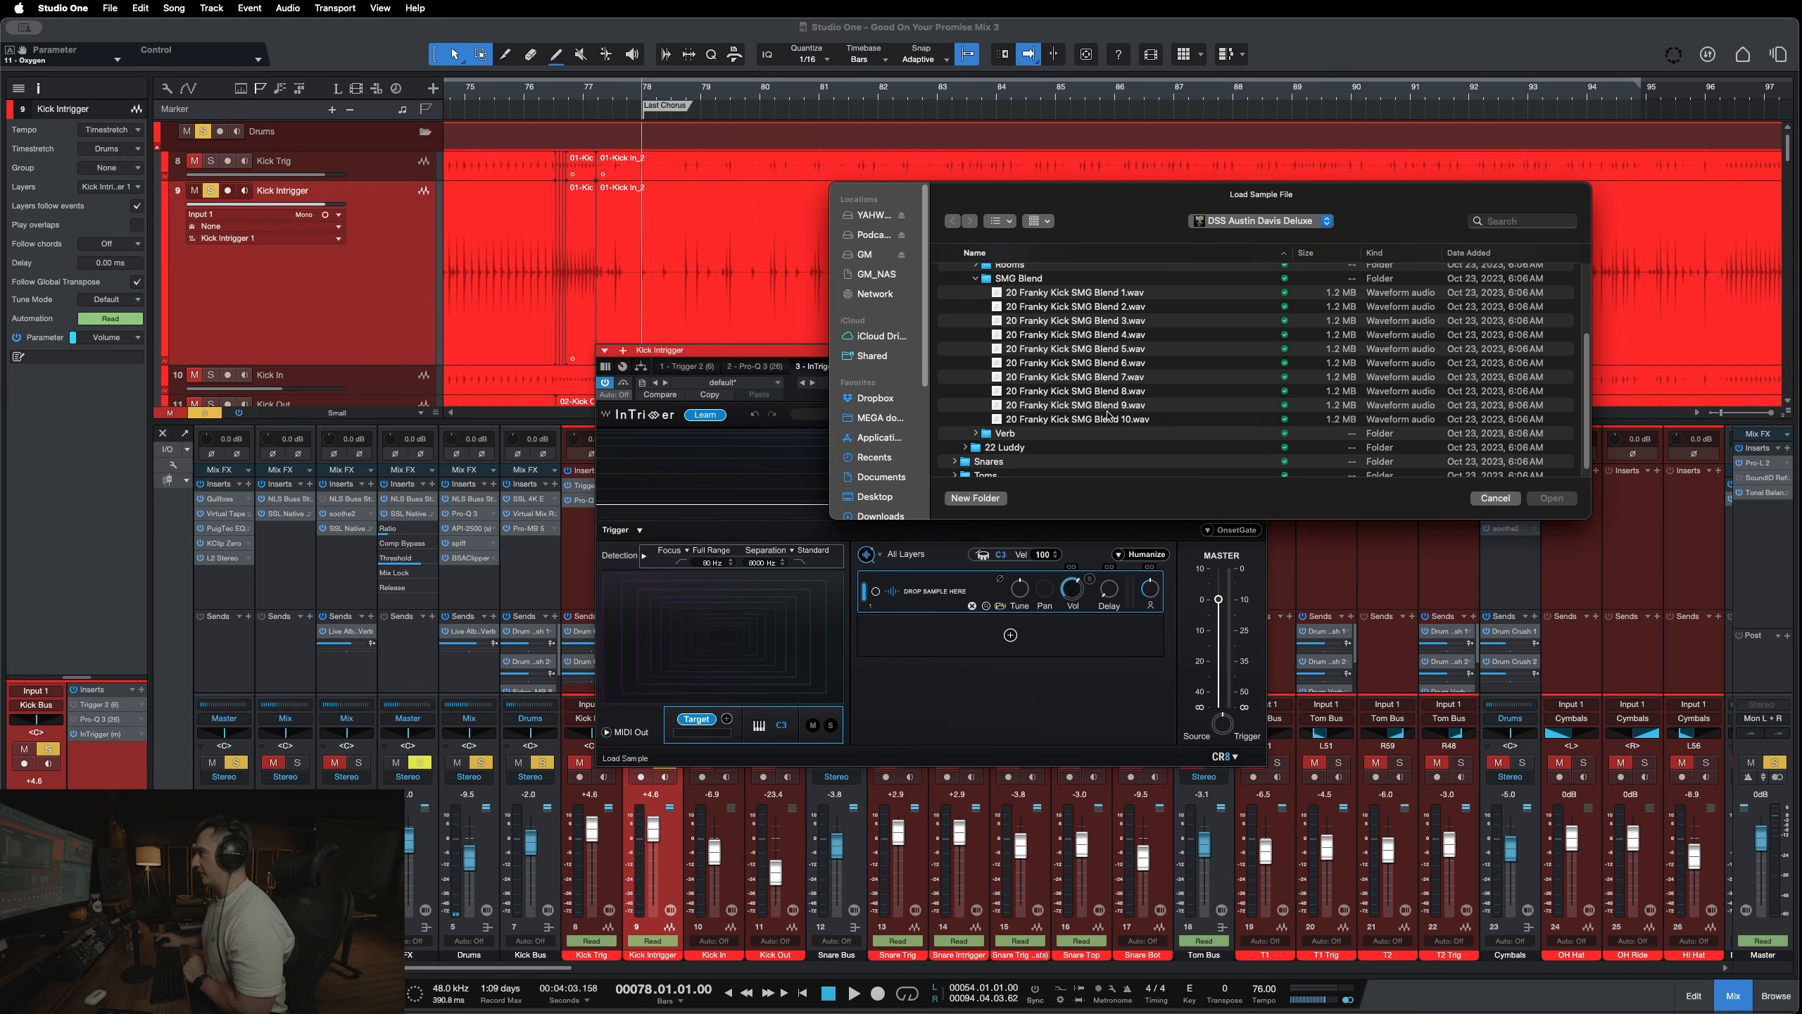
pyautogui.click(1109, 419)
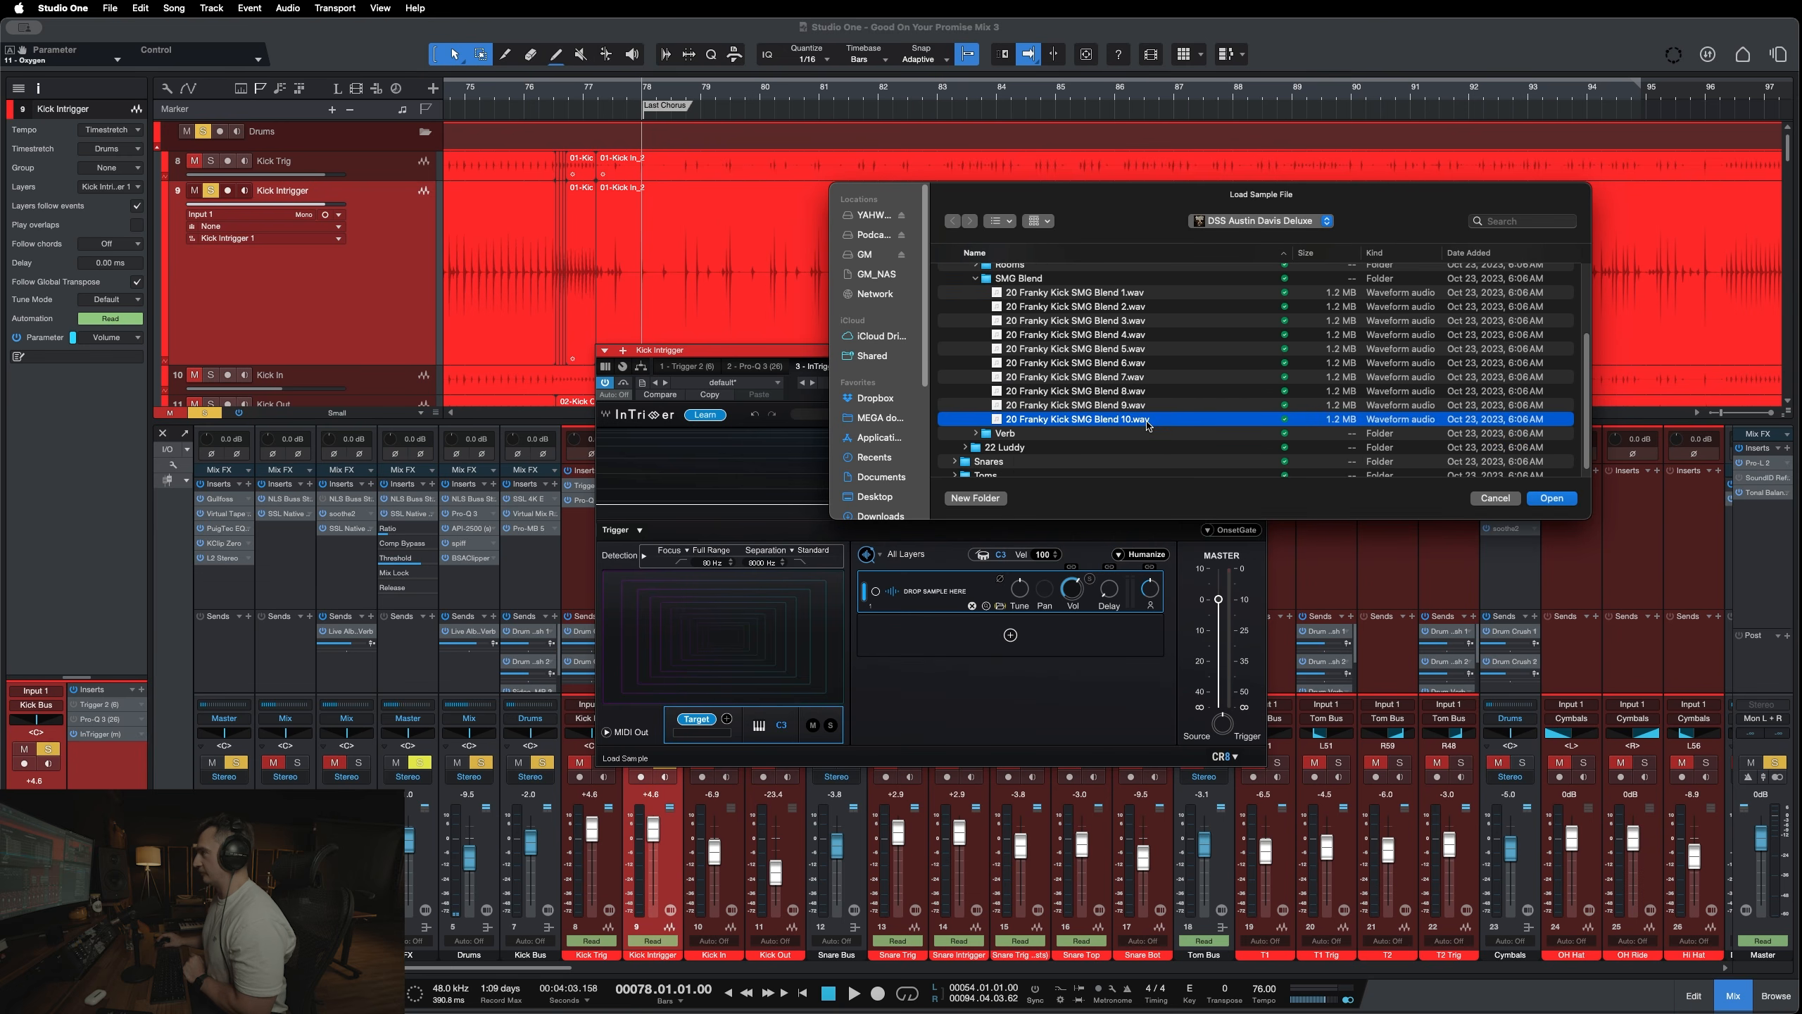
pyautogui.click(1560, 499)
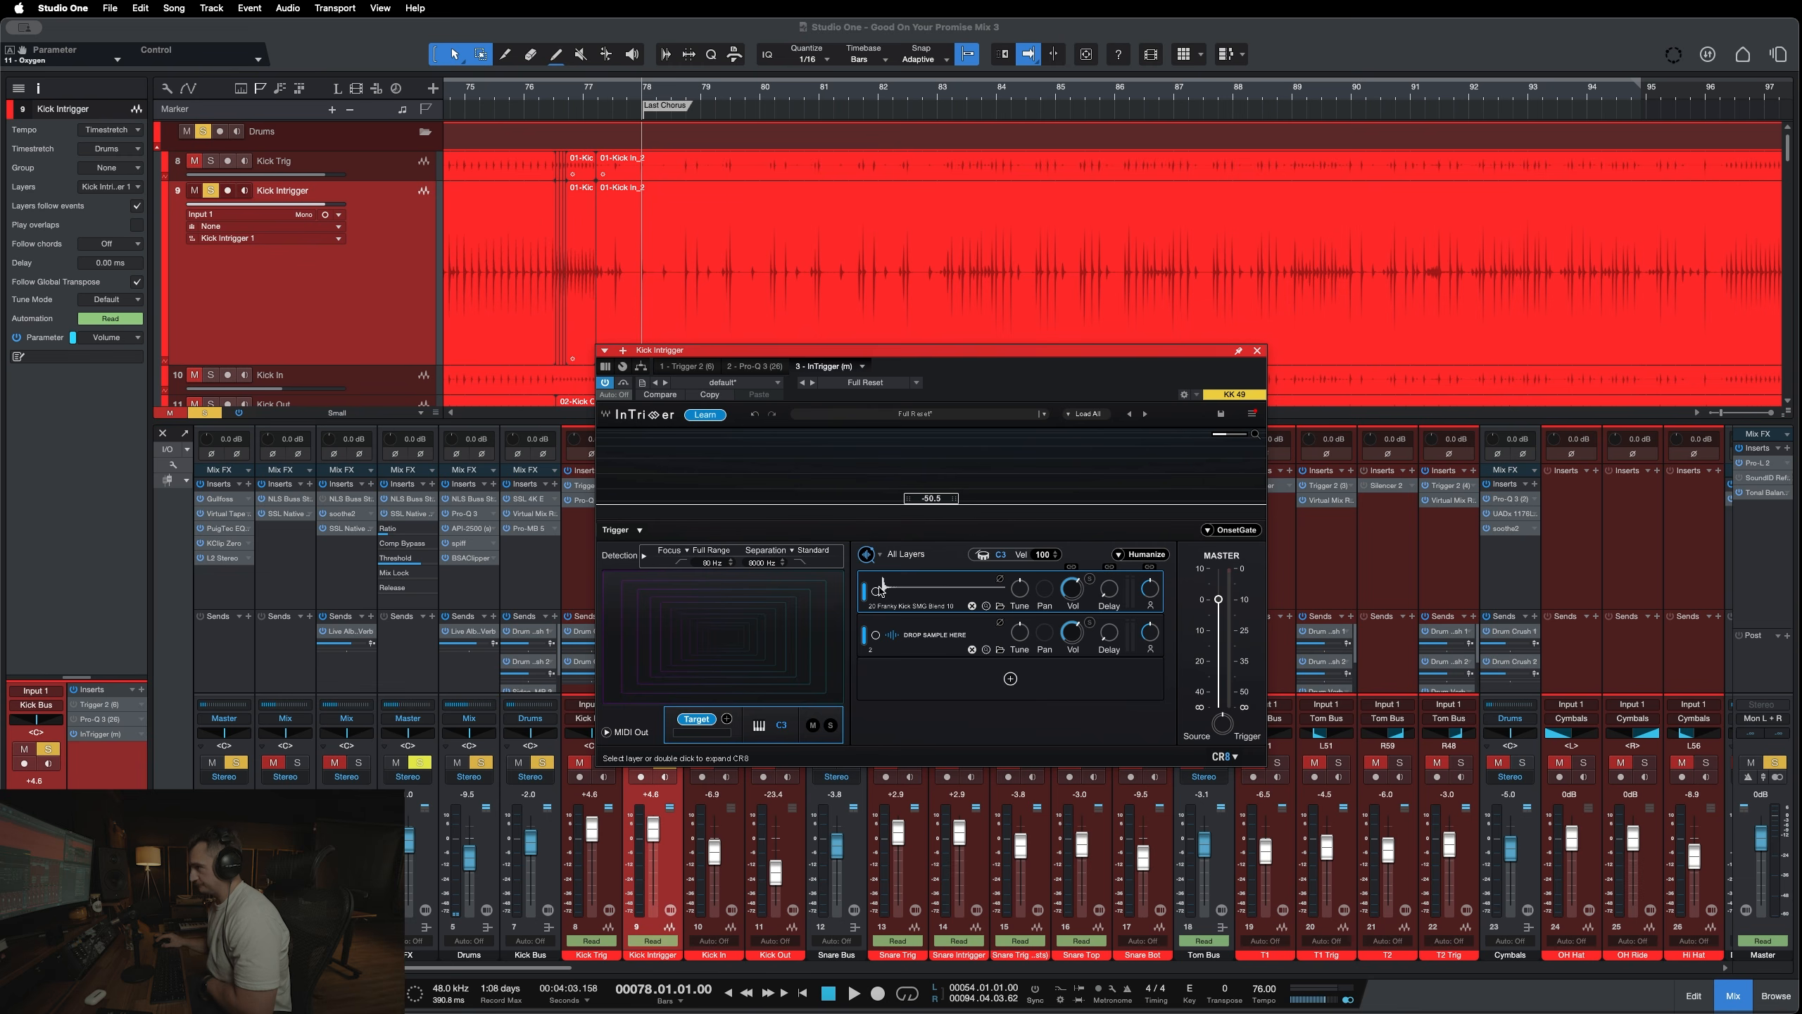
pyautogui.click(972, 649)
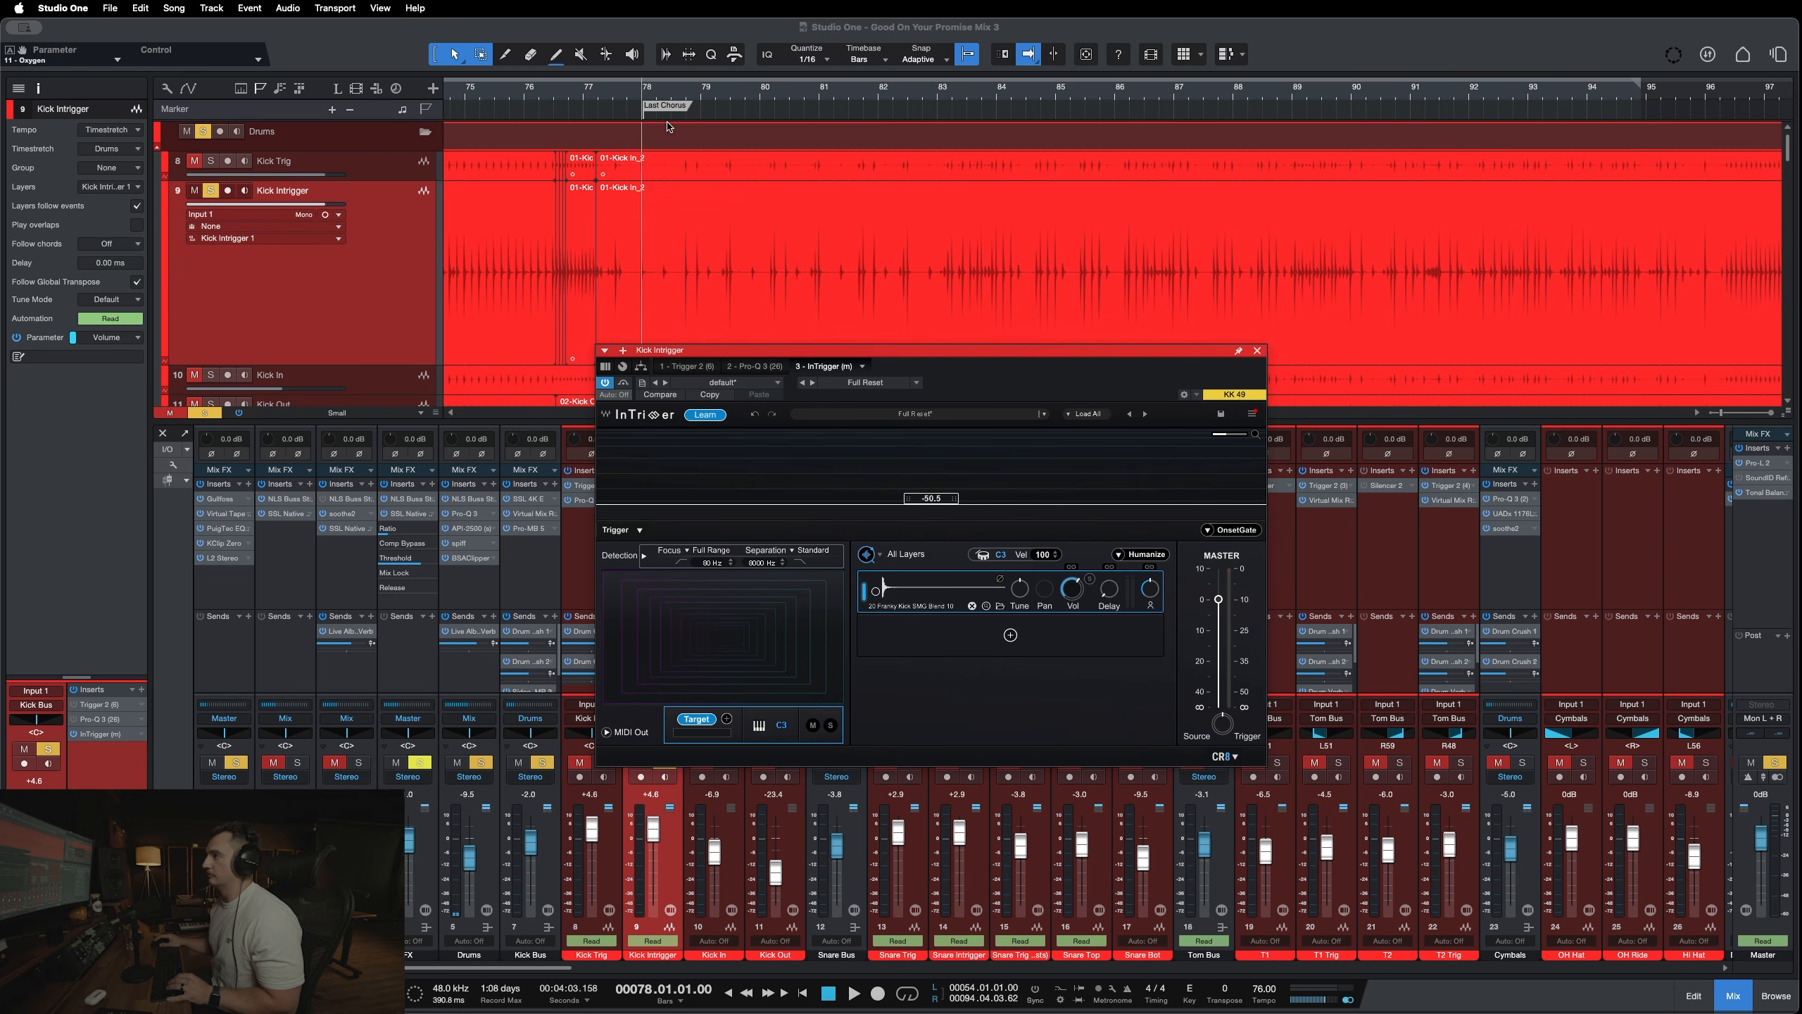
# Play the last chorus to collect kick track hits, and use Learn to set the prominent kick hit as the target.
pyautogui.press('space')
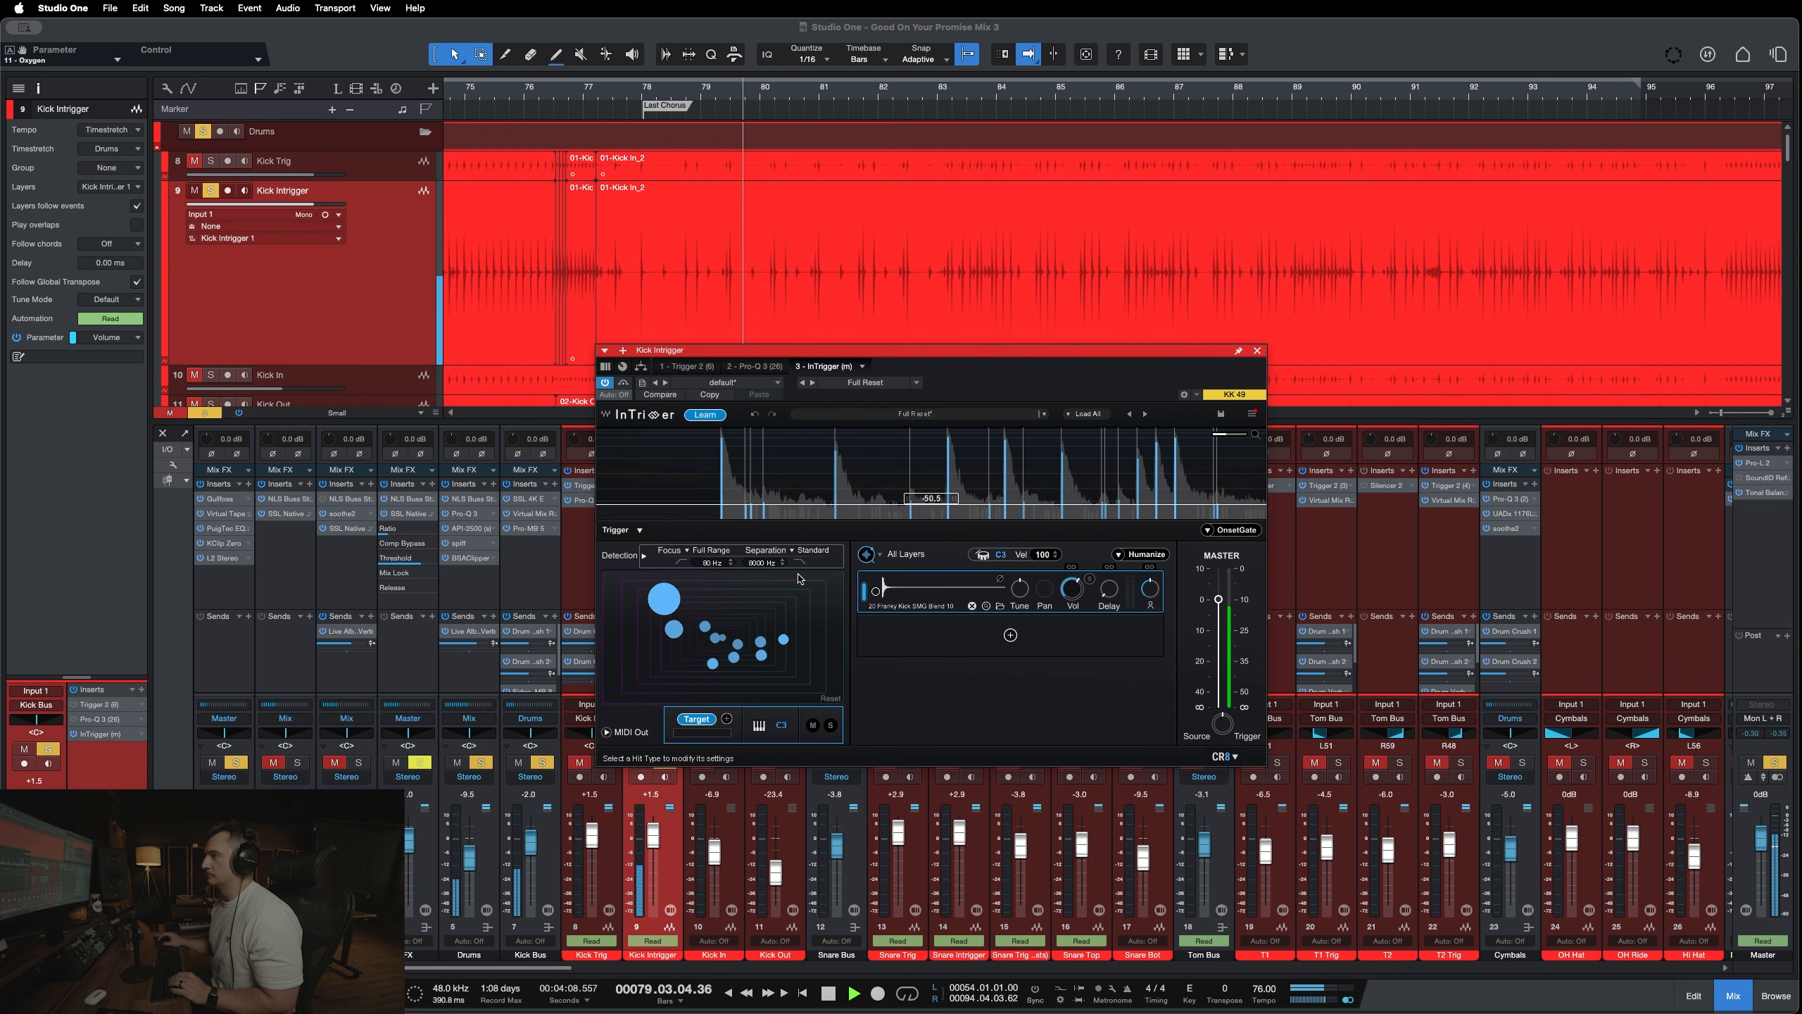
pyautogui.press('space')
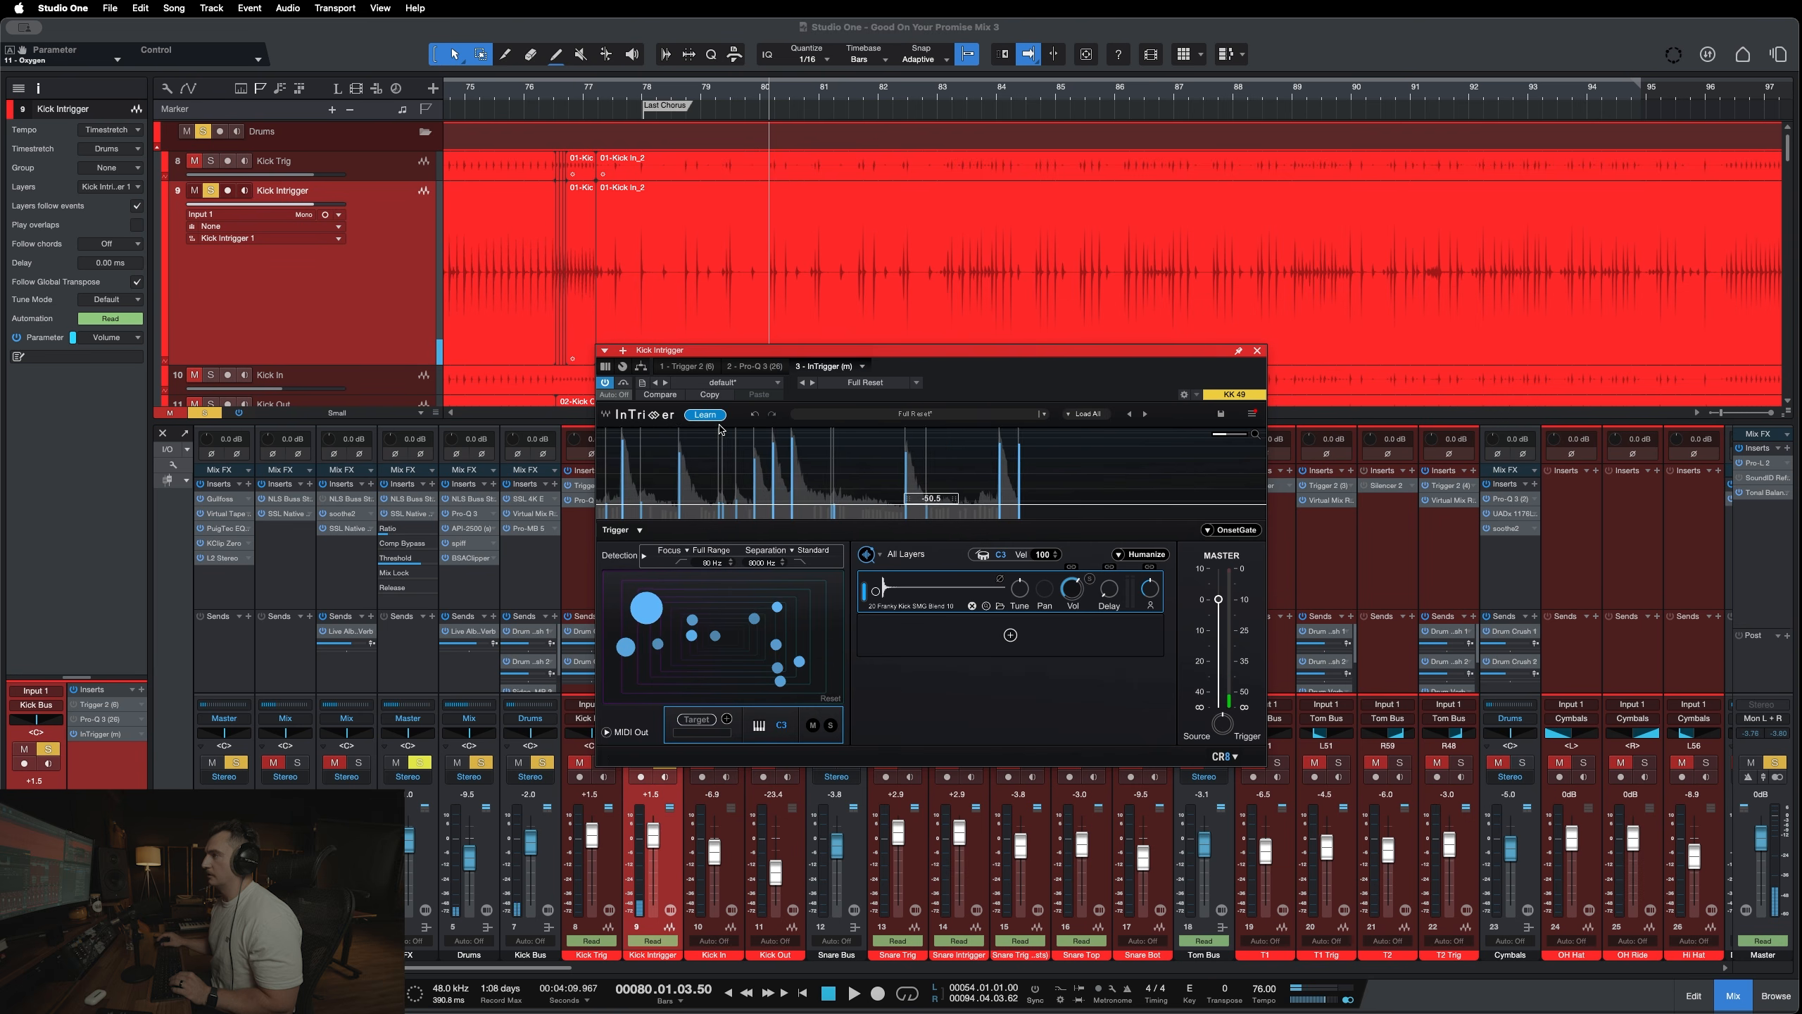
pyautogui.click(706, 416)
pyautogui.press('space')
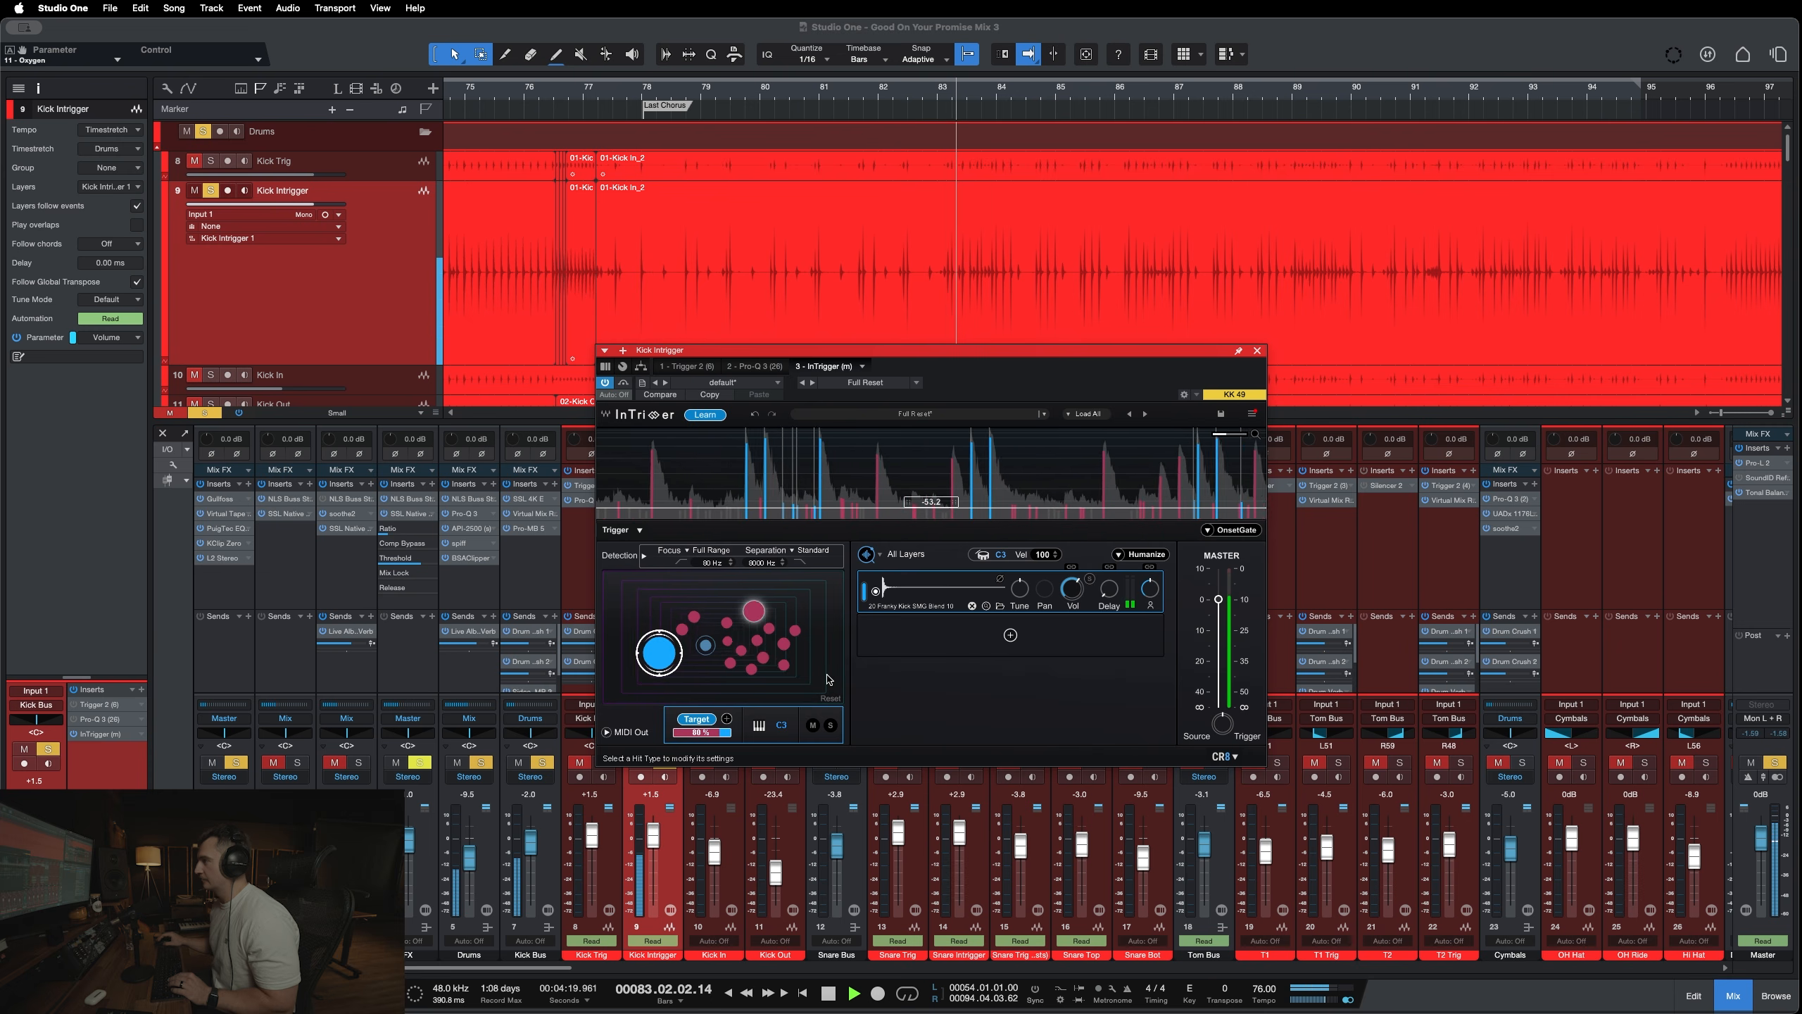
pyautogui.press('space')
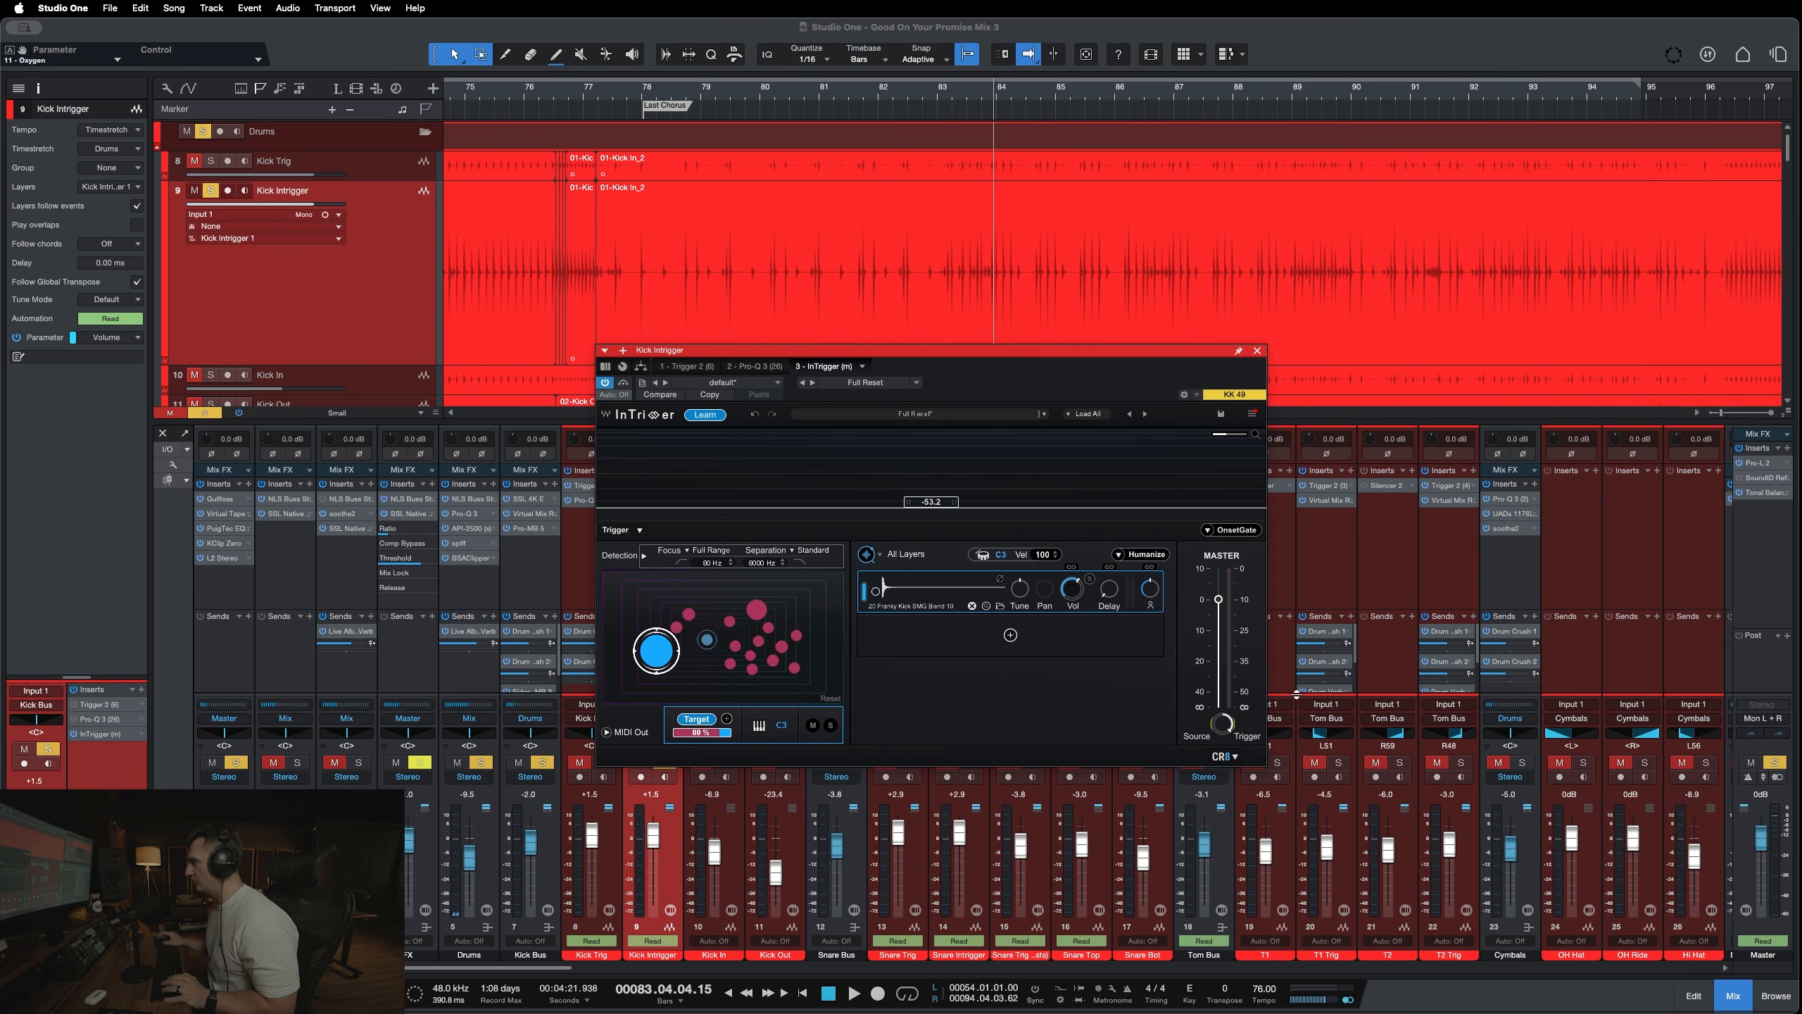
# During playback, set the target hit's detection percentage to 97 % and the detection threshold to -47.1, ending with playback stopped.
pyautogui.press('space')
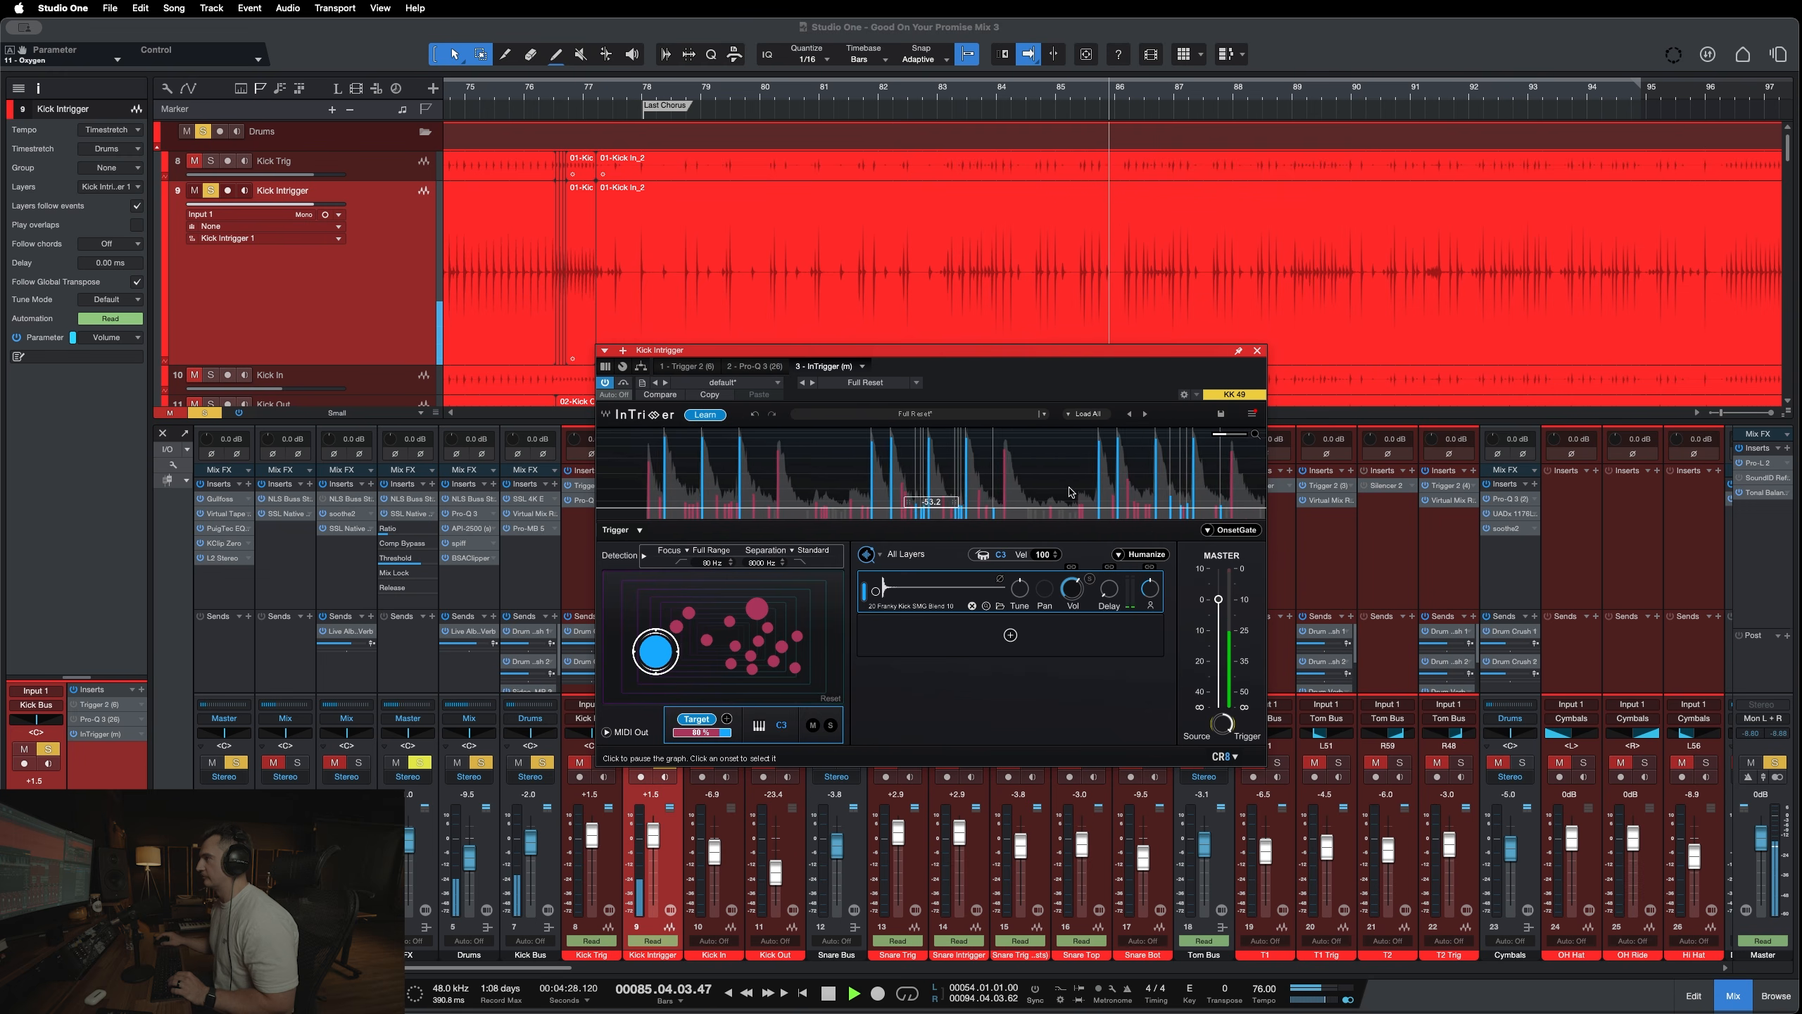
pyautogui.moveTo(720, 733); pyautogui.dragTo(730, 733)
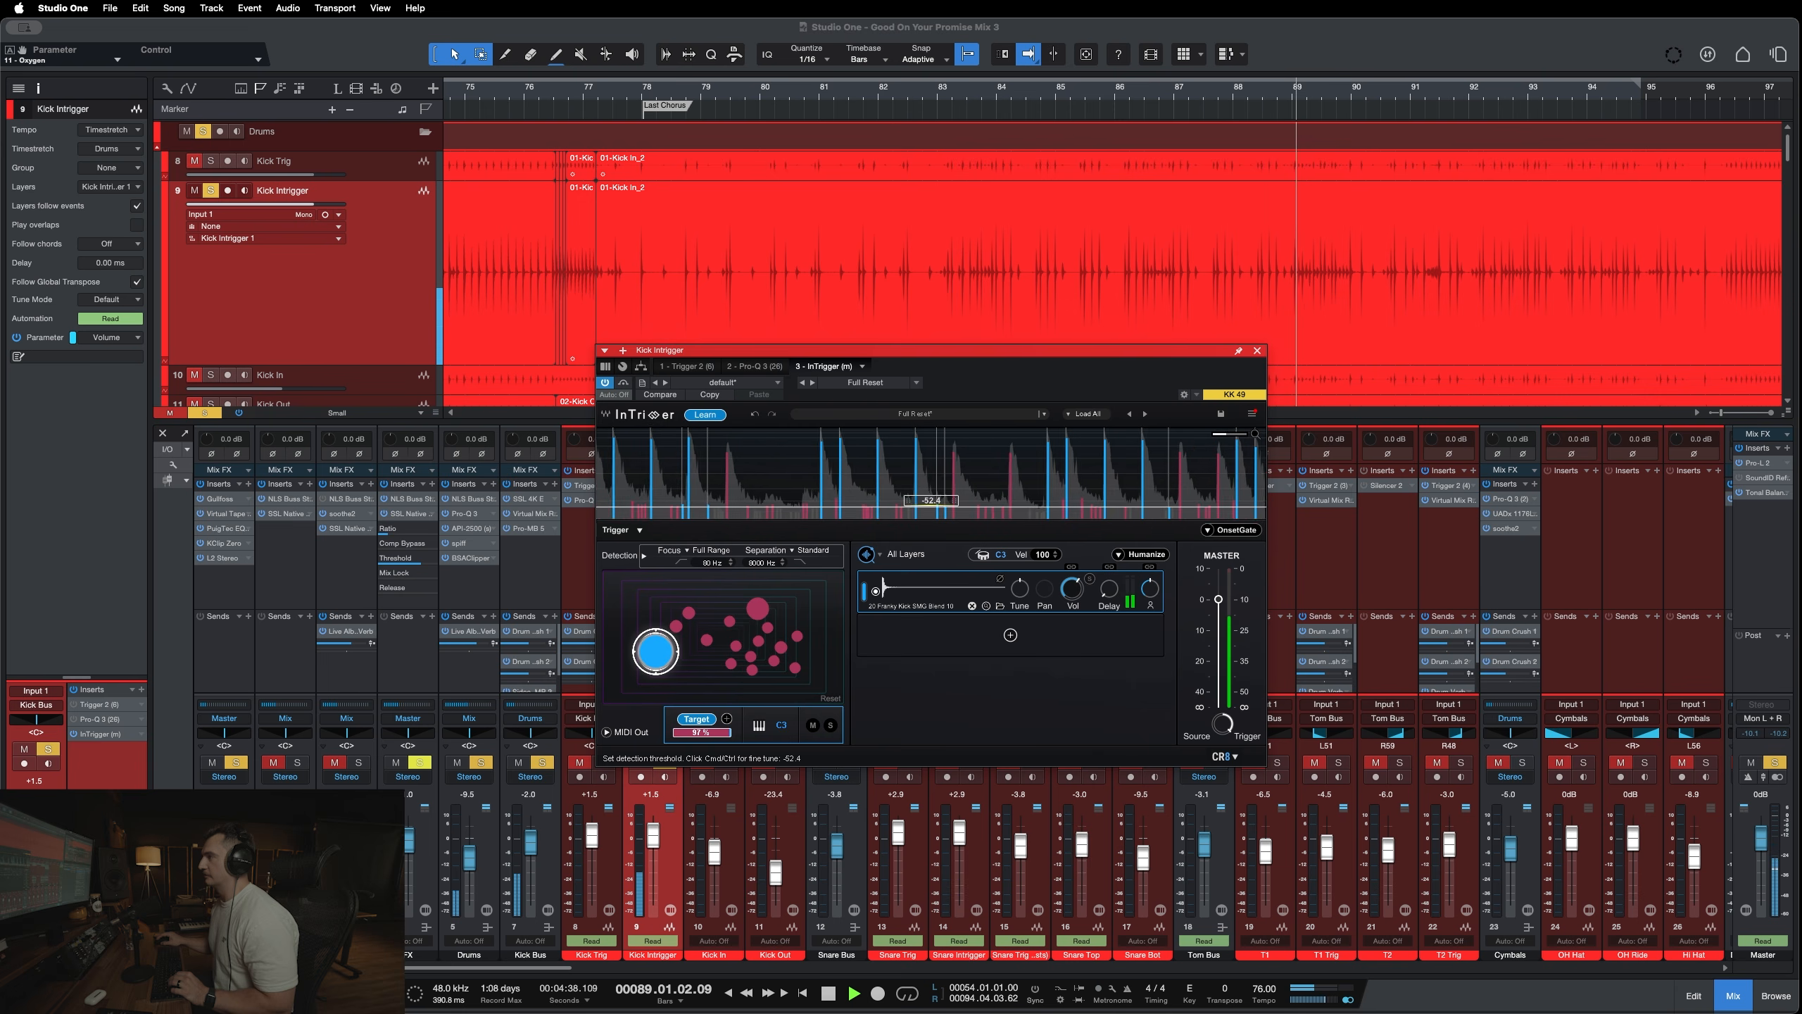
pyautogui.moveTo(931, 502); pyautogui.dragTo(932, 508)
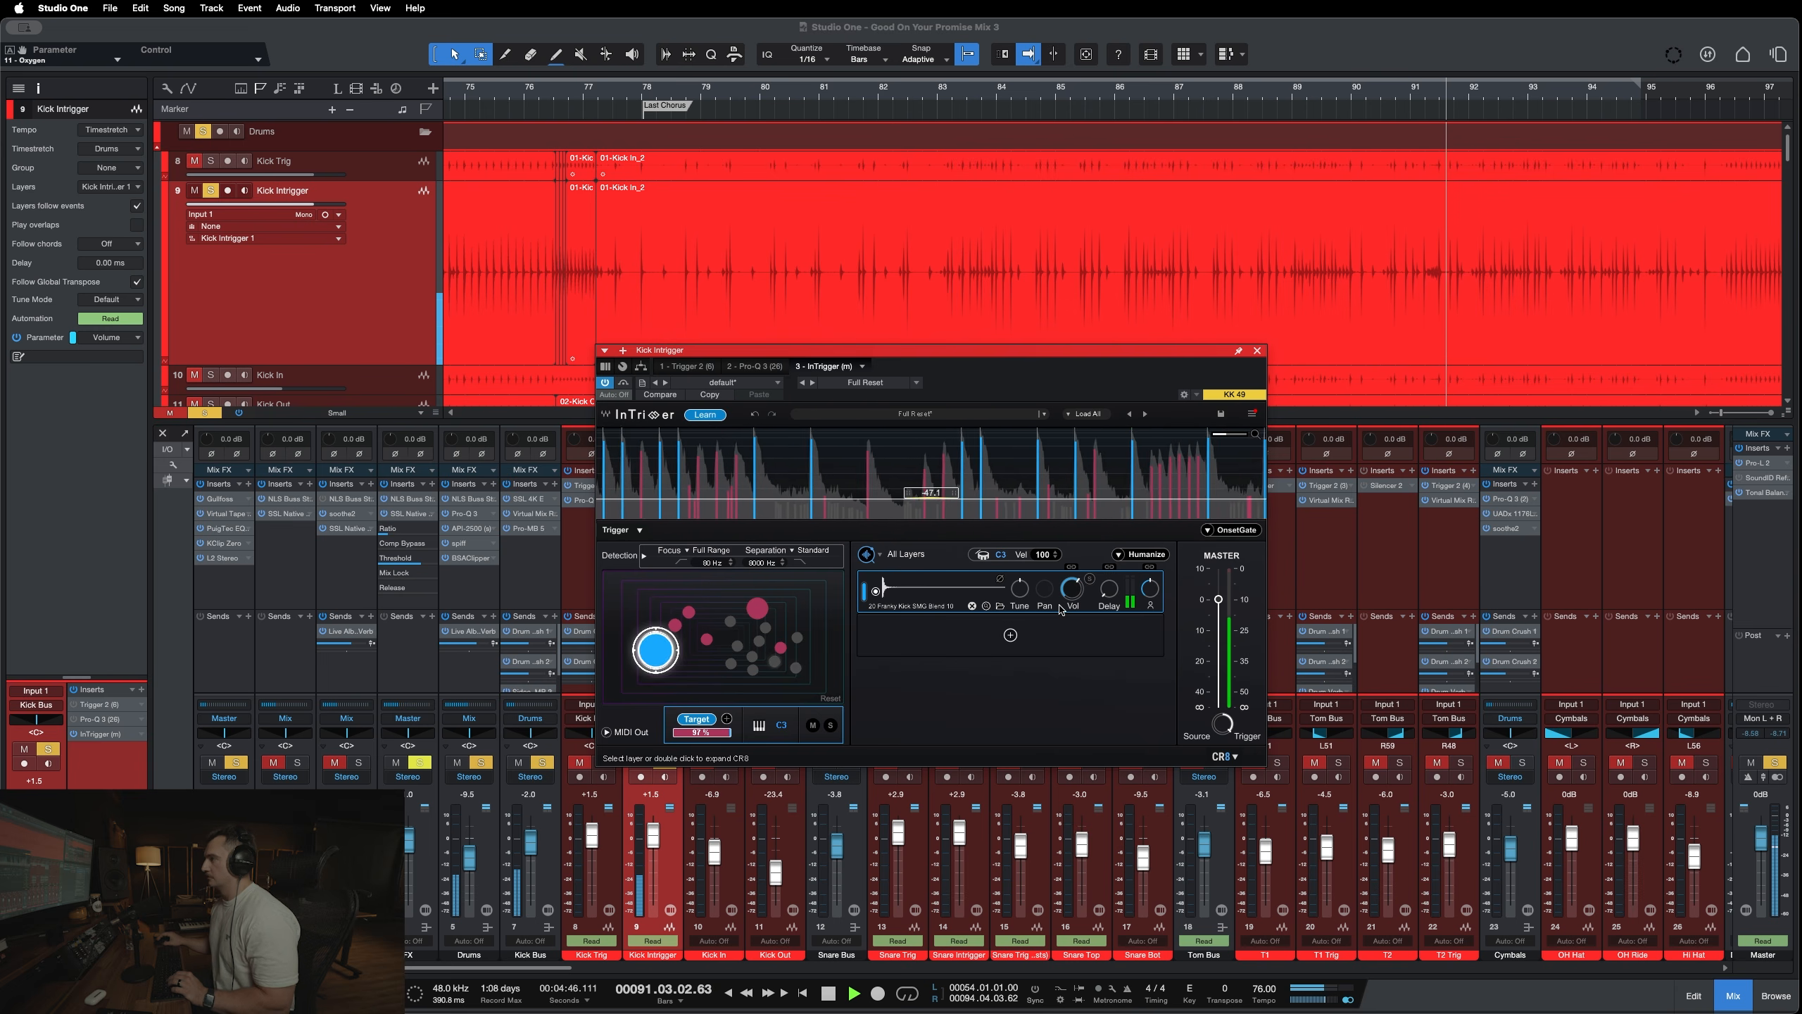
pyautogui.press('space')
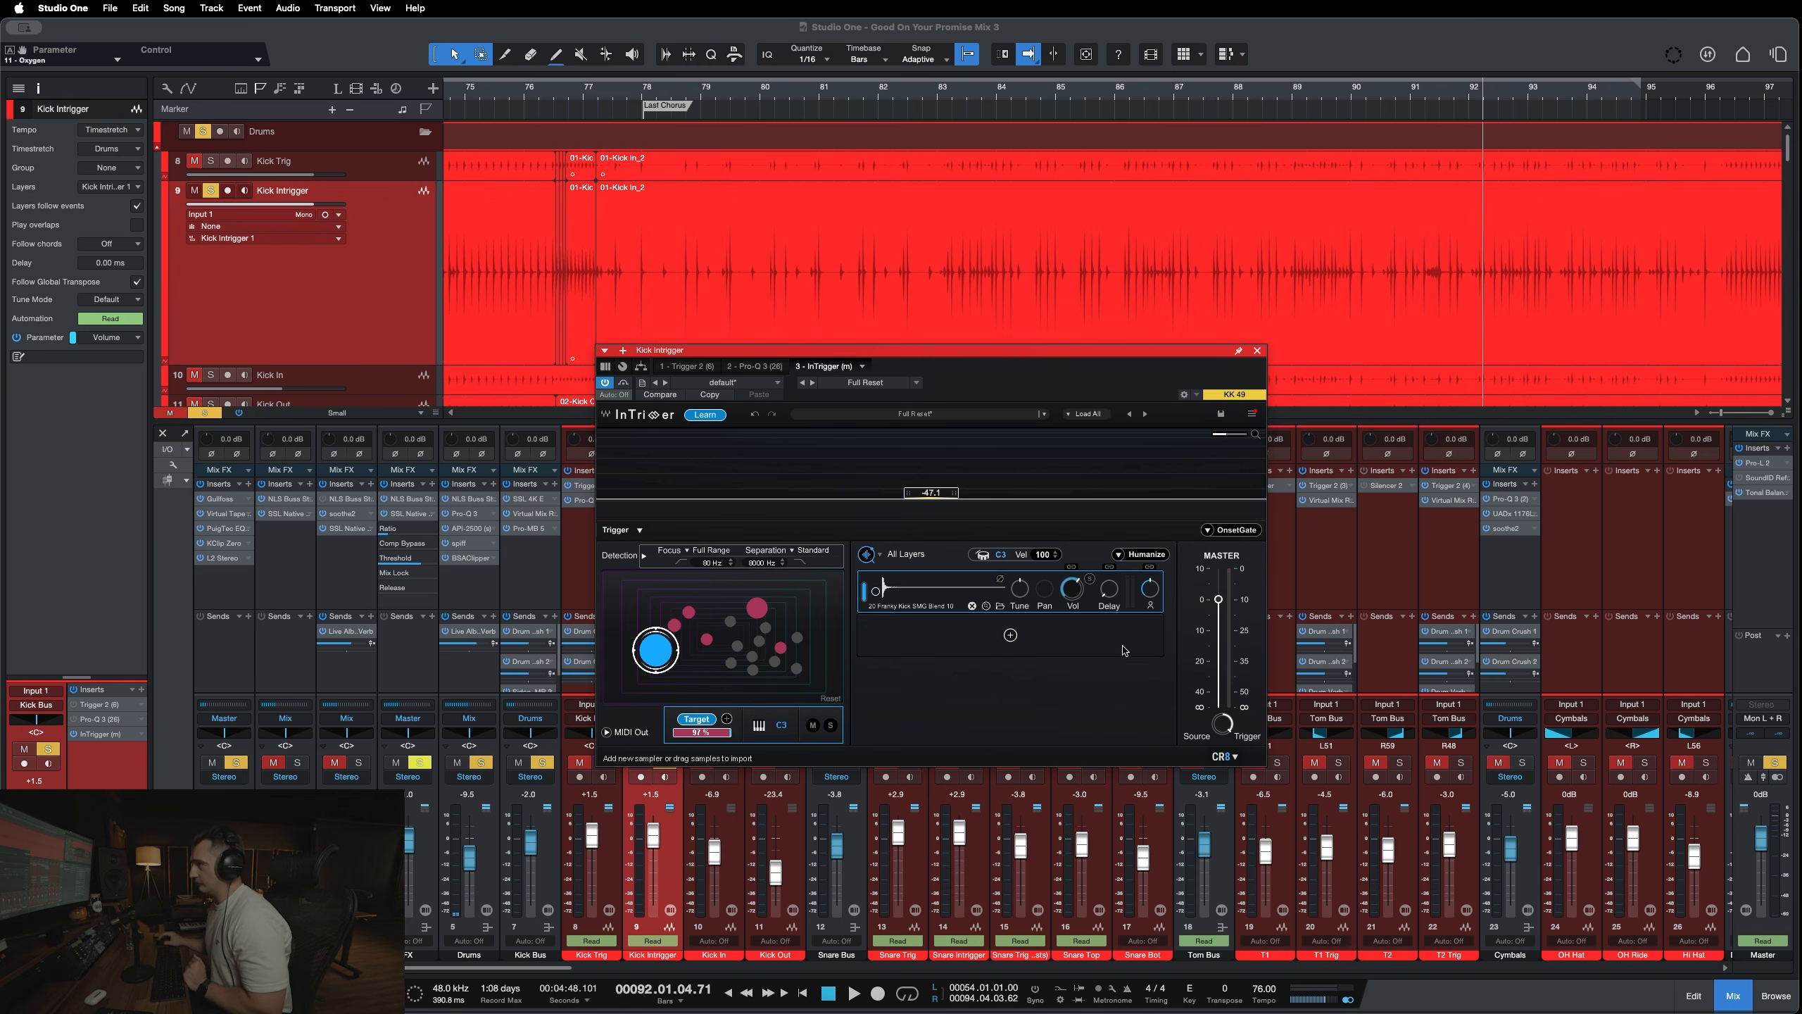
# Reveal the Humanize controls for the sample layers and examine the Random and Follower sliders.
pyautogui.click(1118, 555)
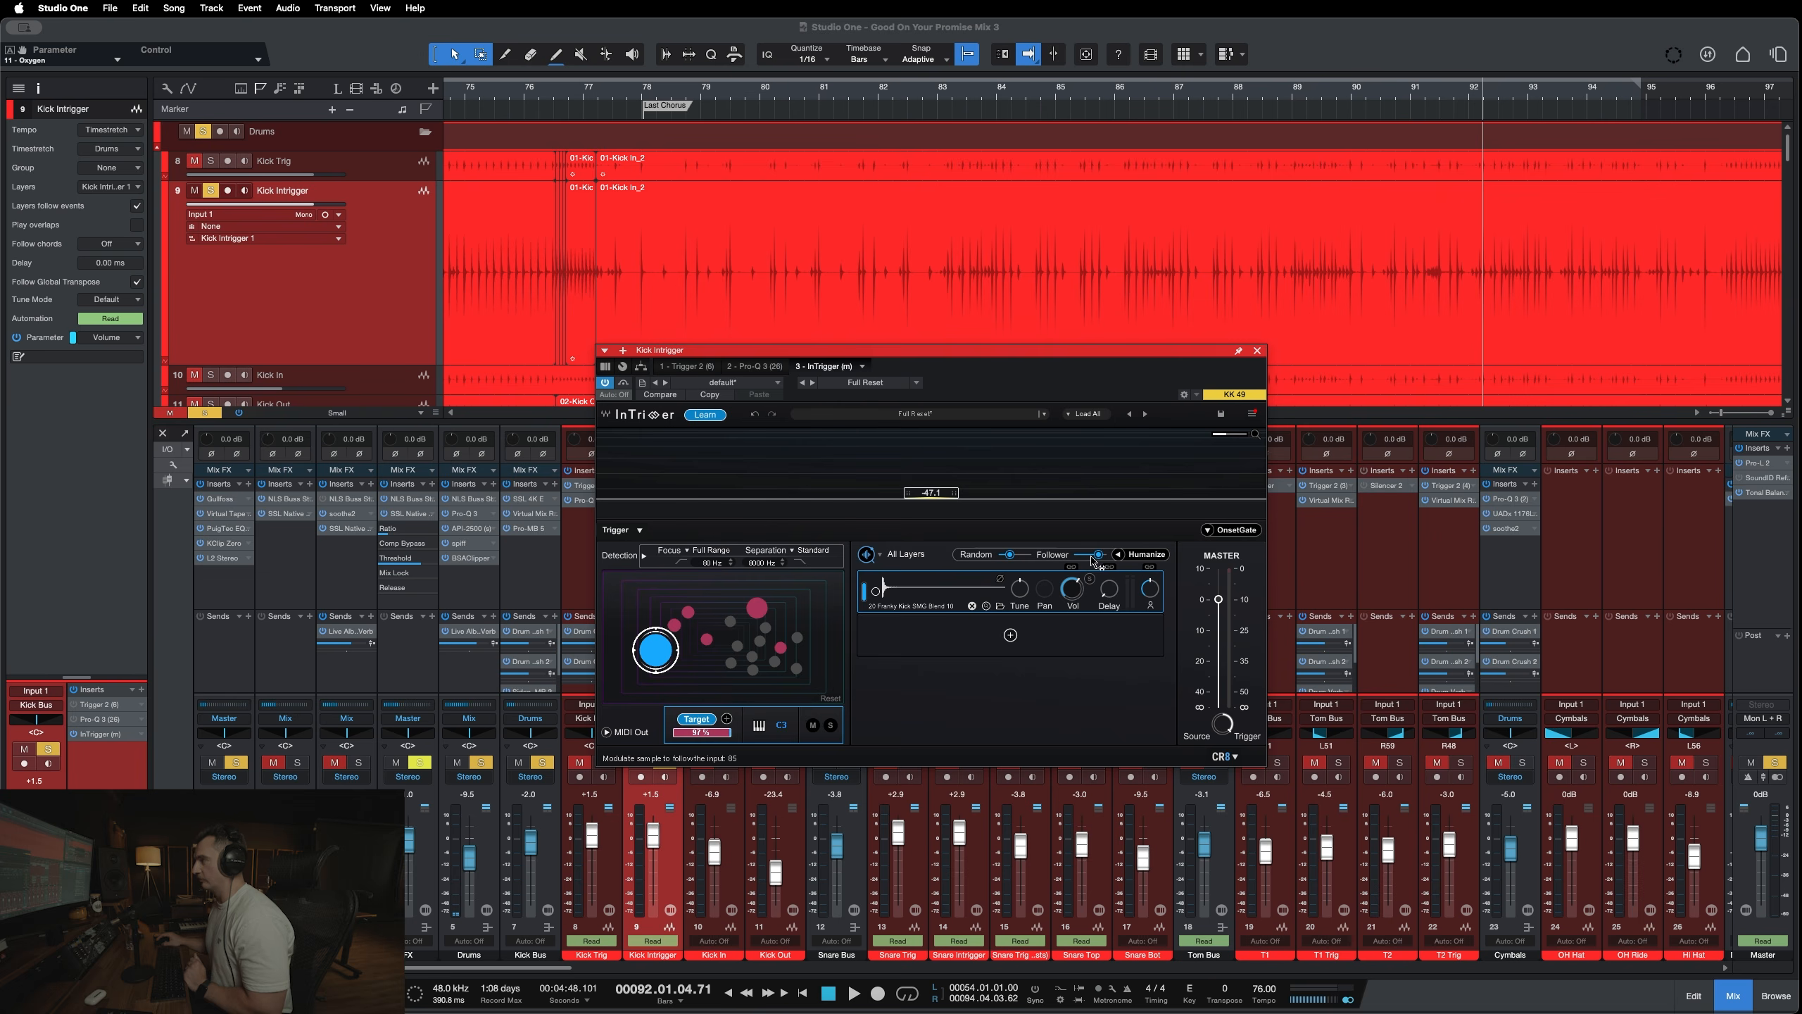
pyautogui.moveTo(1095, 555)
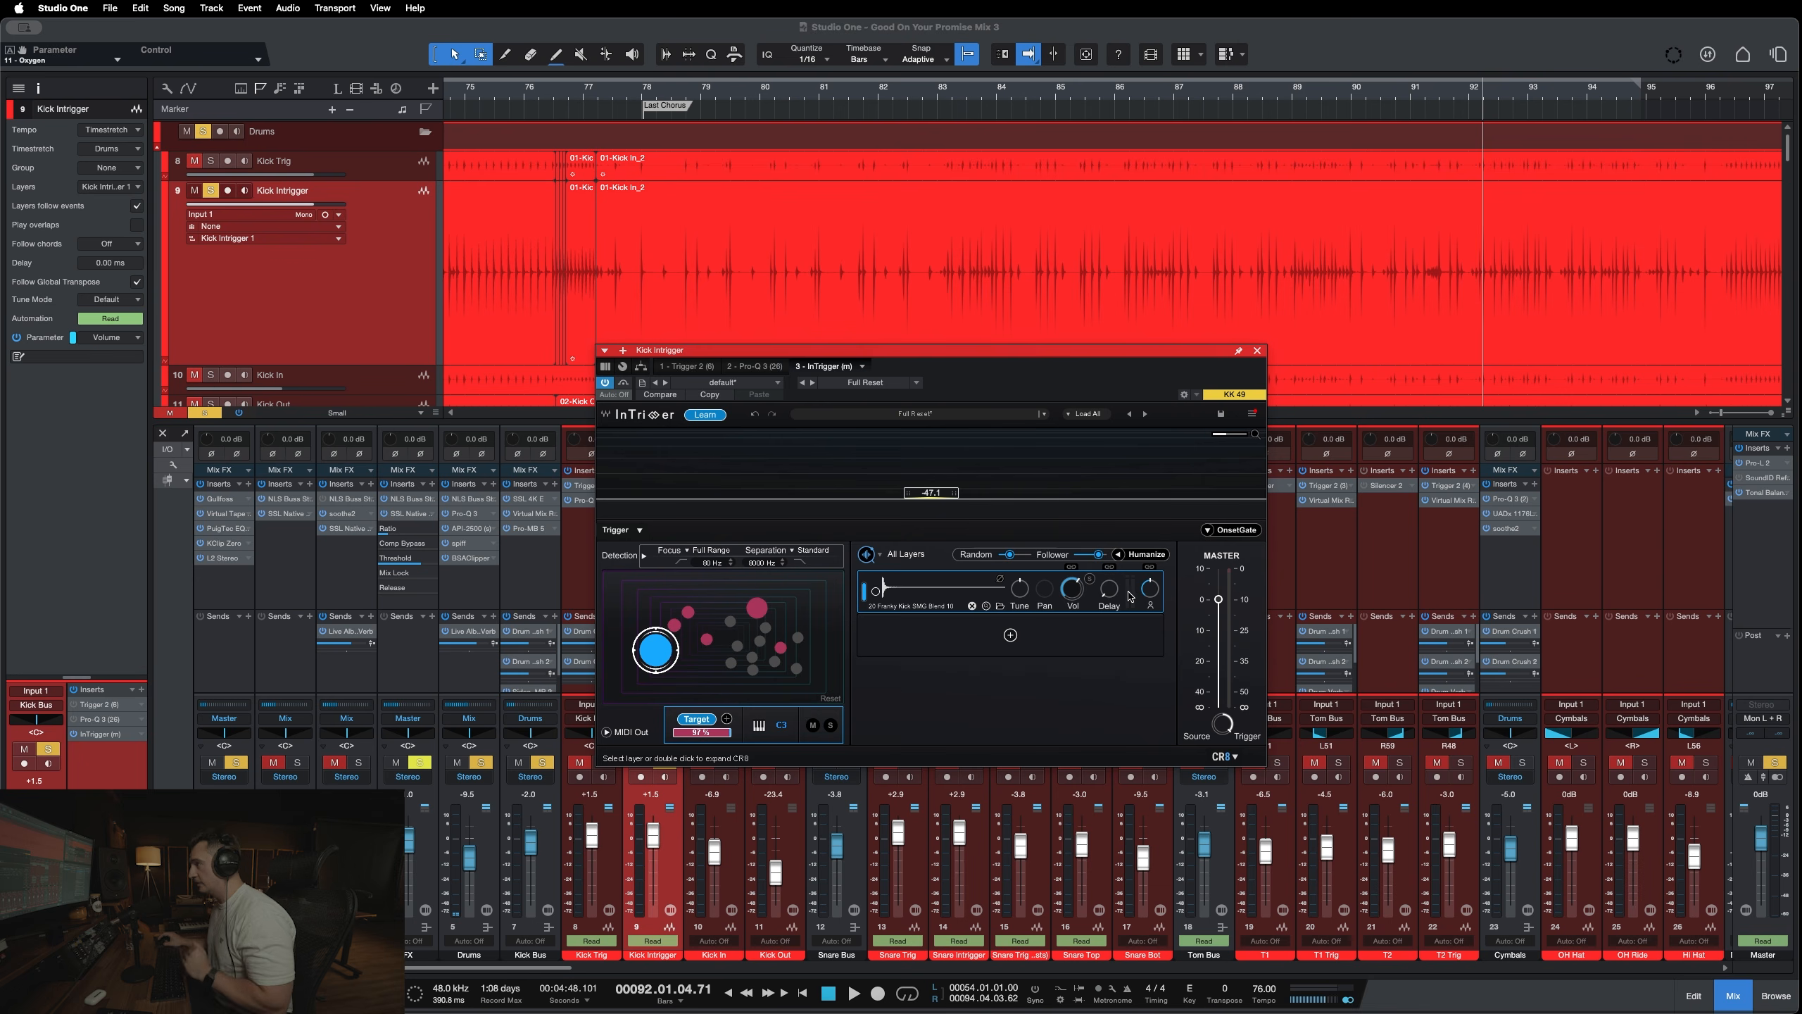
pyautogui.moveTo(1011, 556)
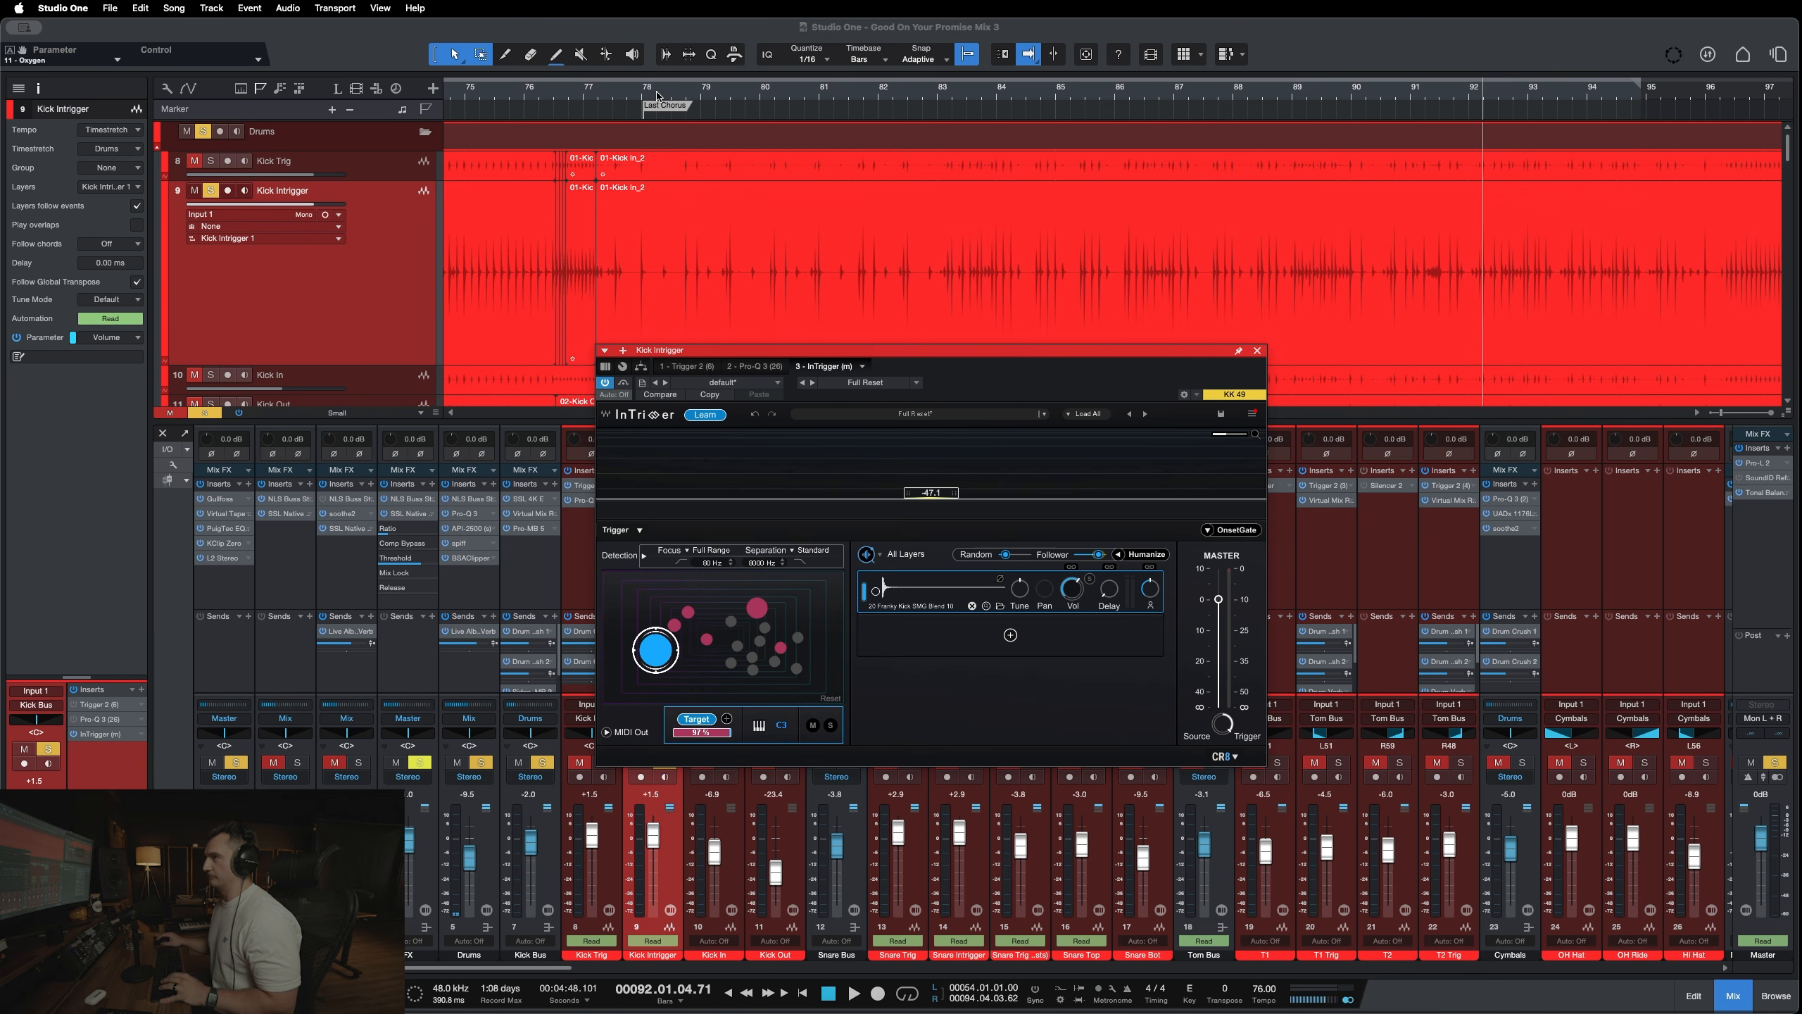
# Compare the kick layer's Humanize amount at 0 and 70 from the last chorus, and restore it to 50.
pyautogui.click(657, 94)
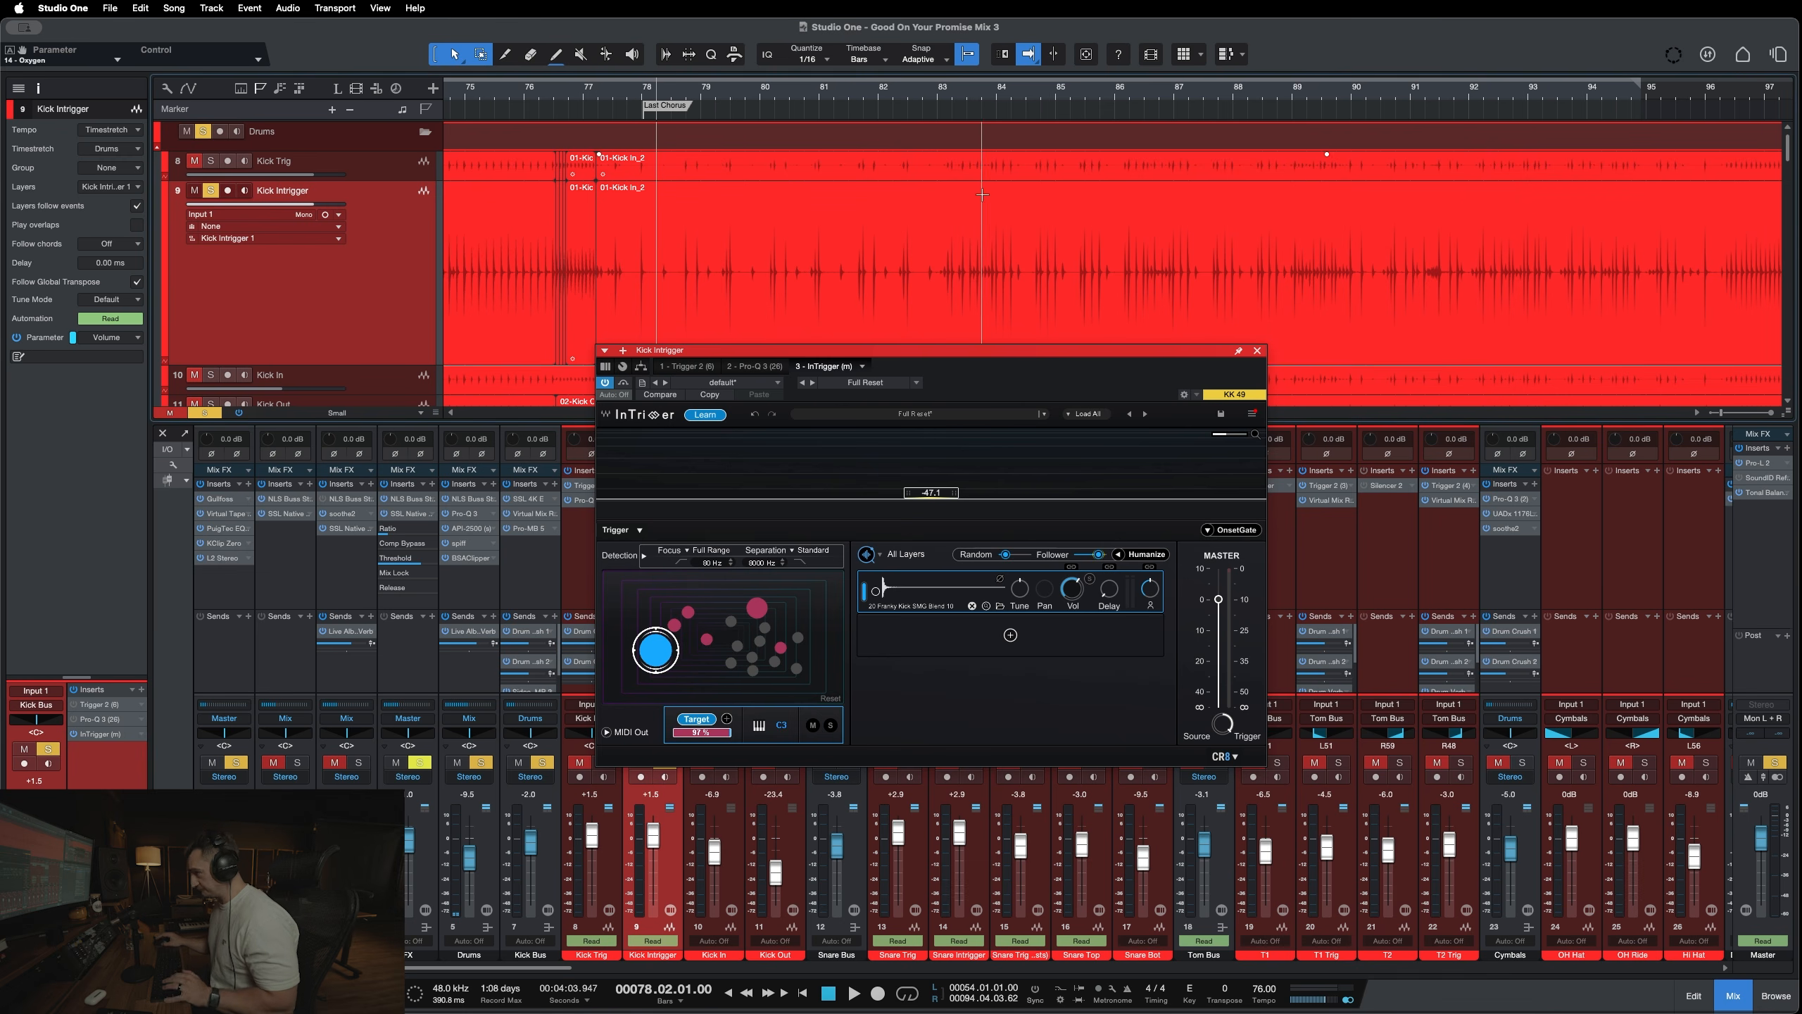
pyautogui.click(1150, 586)
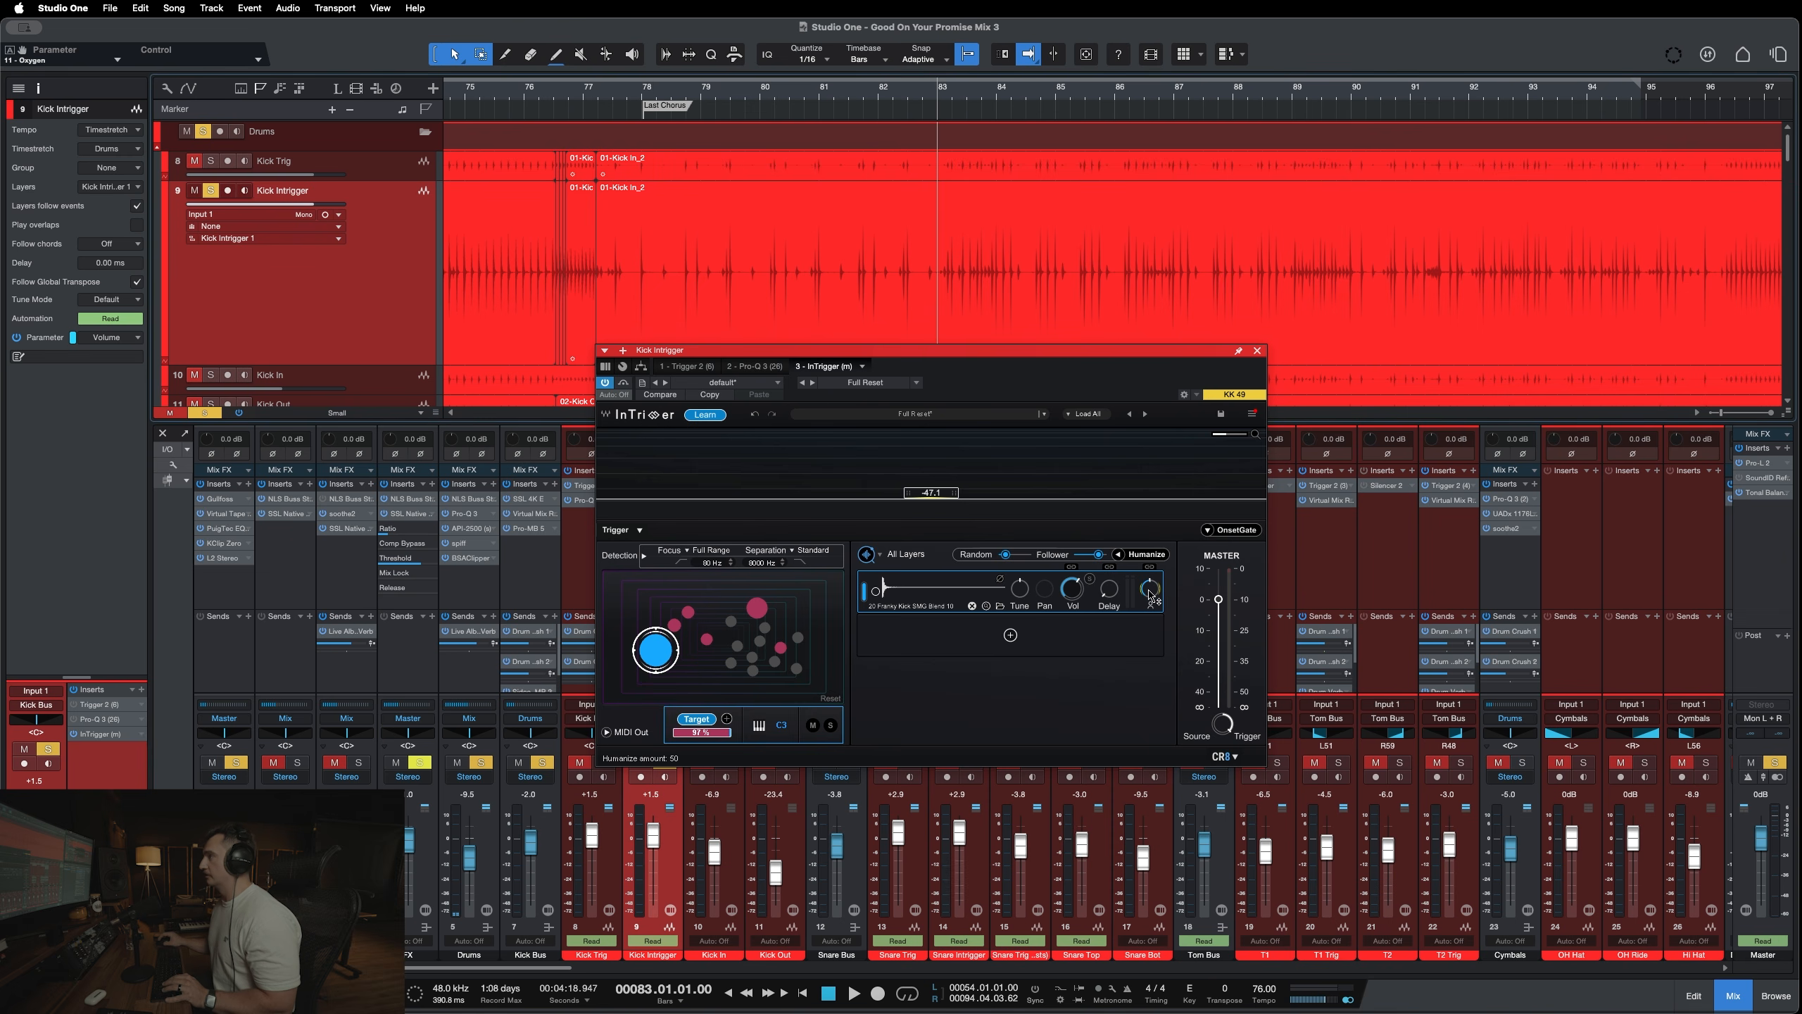
pyautogui.moveTo(1155, 596); pyautogui.dragTo(1145, 600)
pyautogui.press('space')
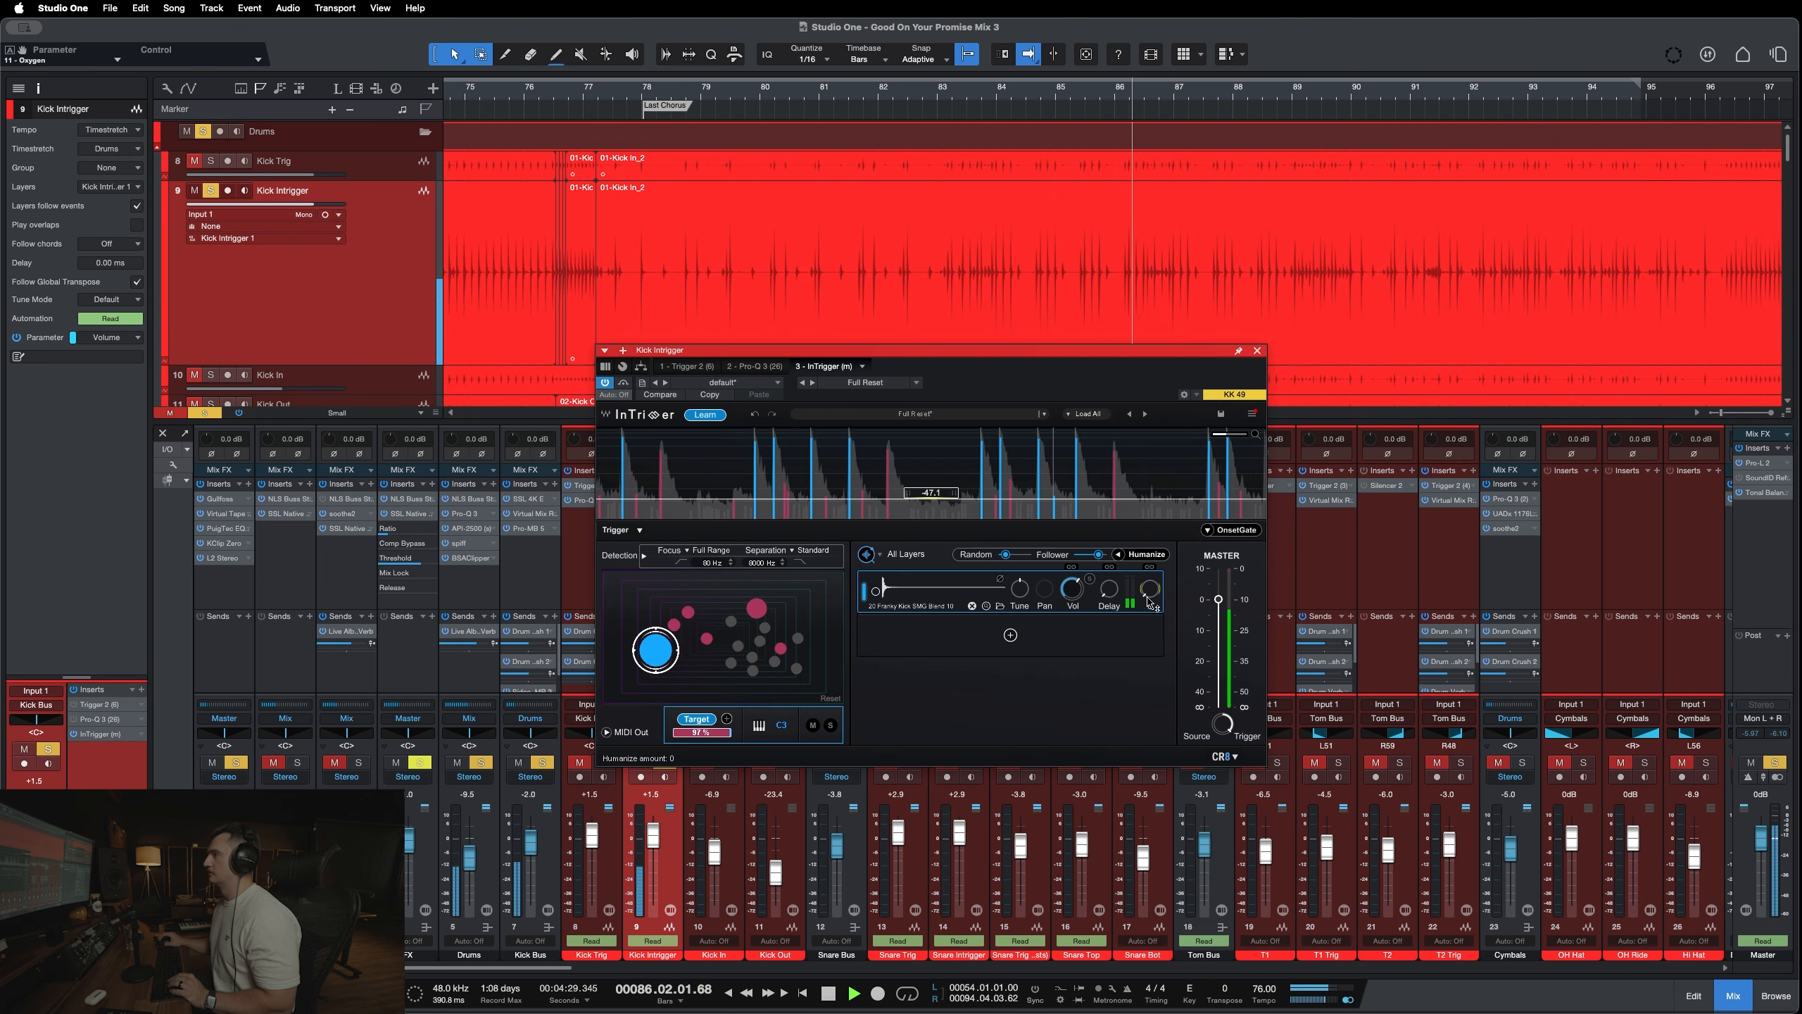
pyautogui.moveTo(1150, 589); pyautogui.dragTo(1151, 573)
pyautogui.press('space')
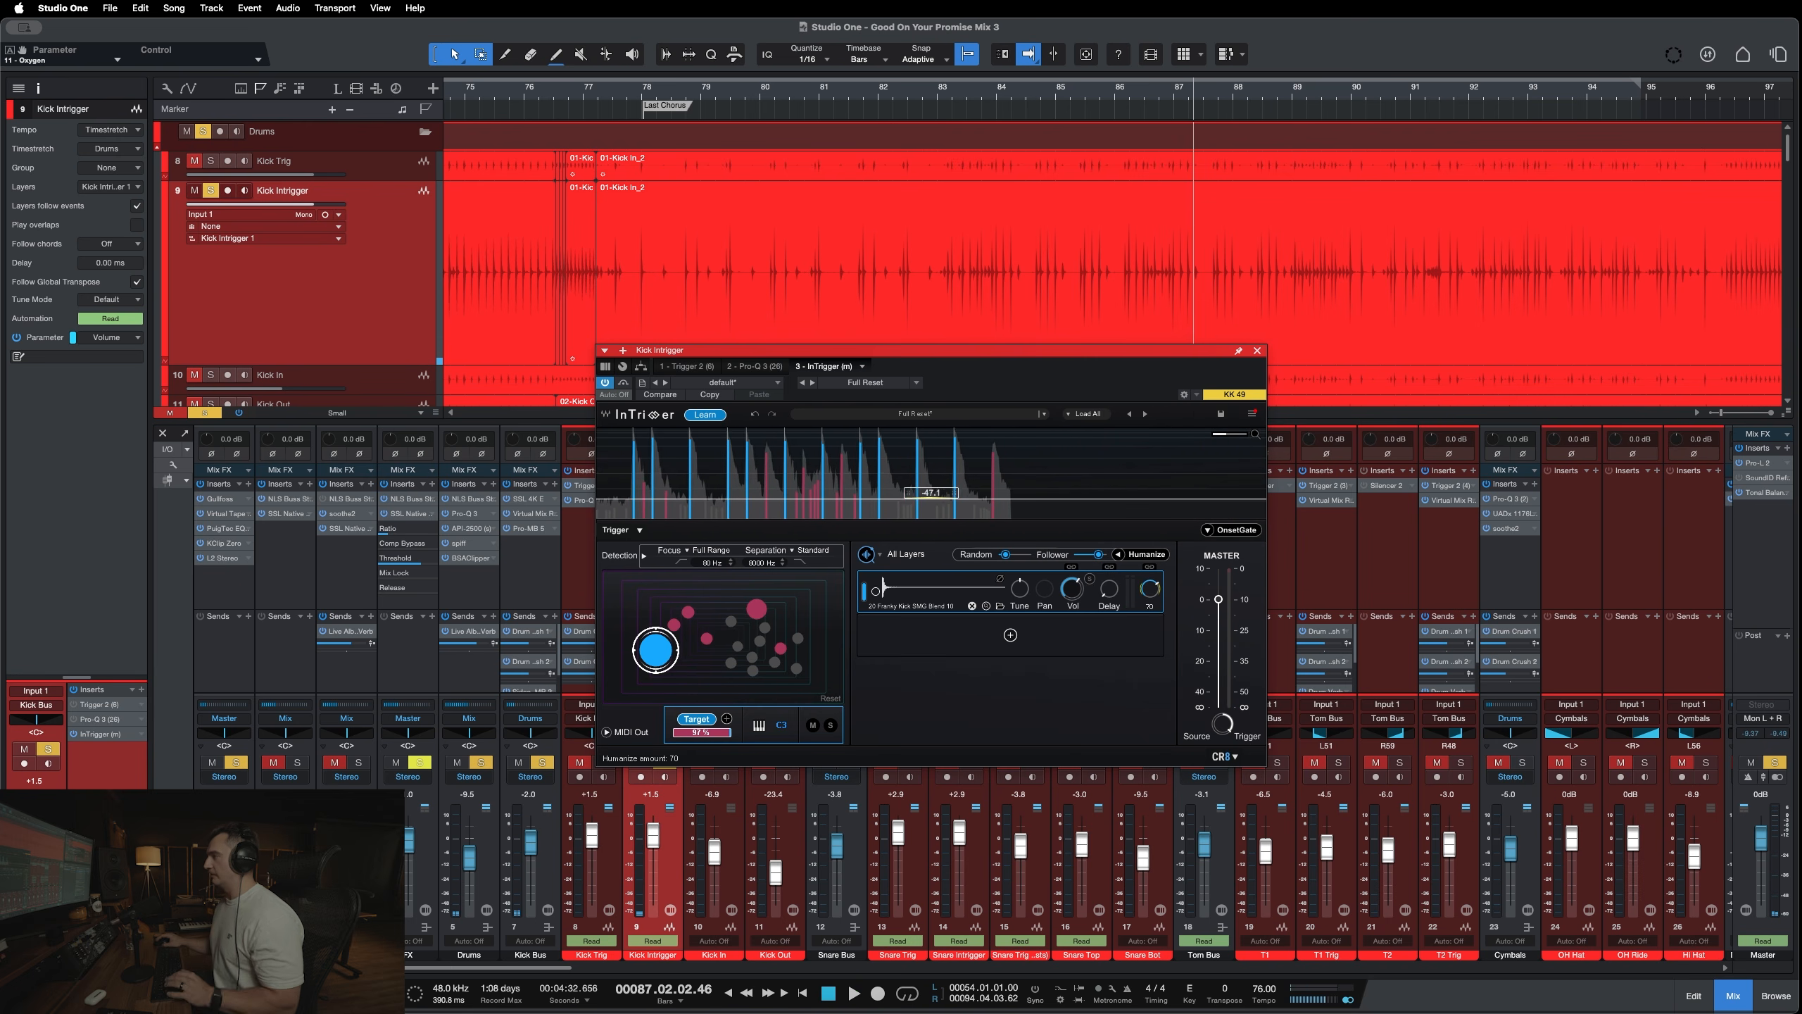
pyautogui.moveTo(1154, 581); pyautogui.dragTo(1161, 589)
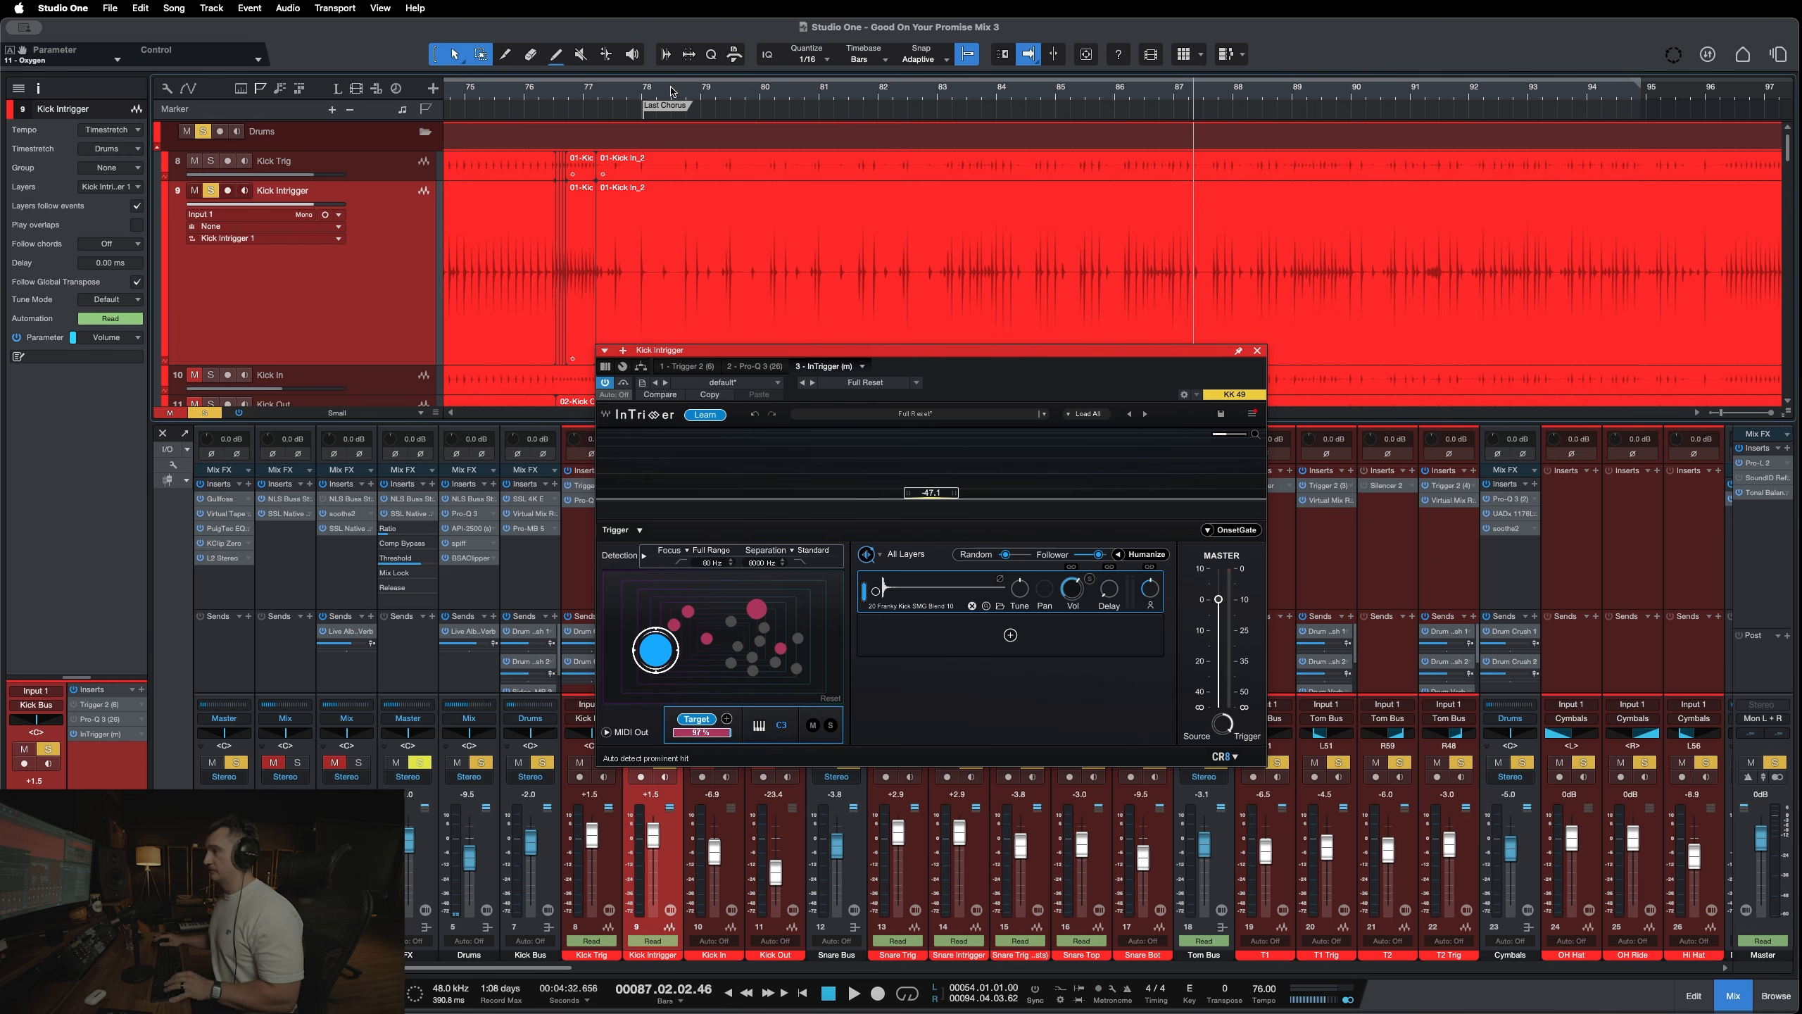
# Audition the last chorus with the Kick Intrigger fader at -3.4 dB and the Snare Intrigger fader fully down, and restore both levels.
pyautogui.click(670, 92)
pyautogui.moveTo(814, 350); pyautogui.dragTo(978, 328)
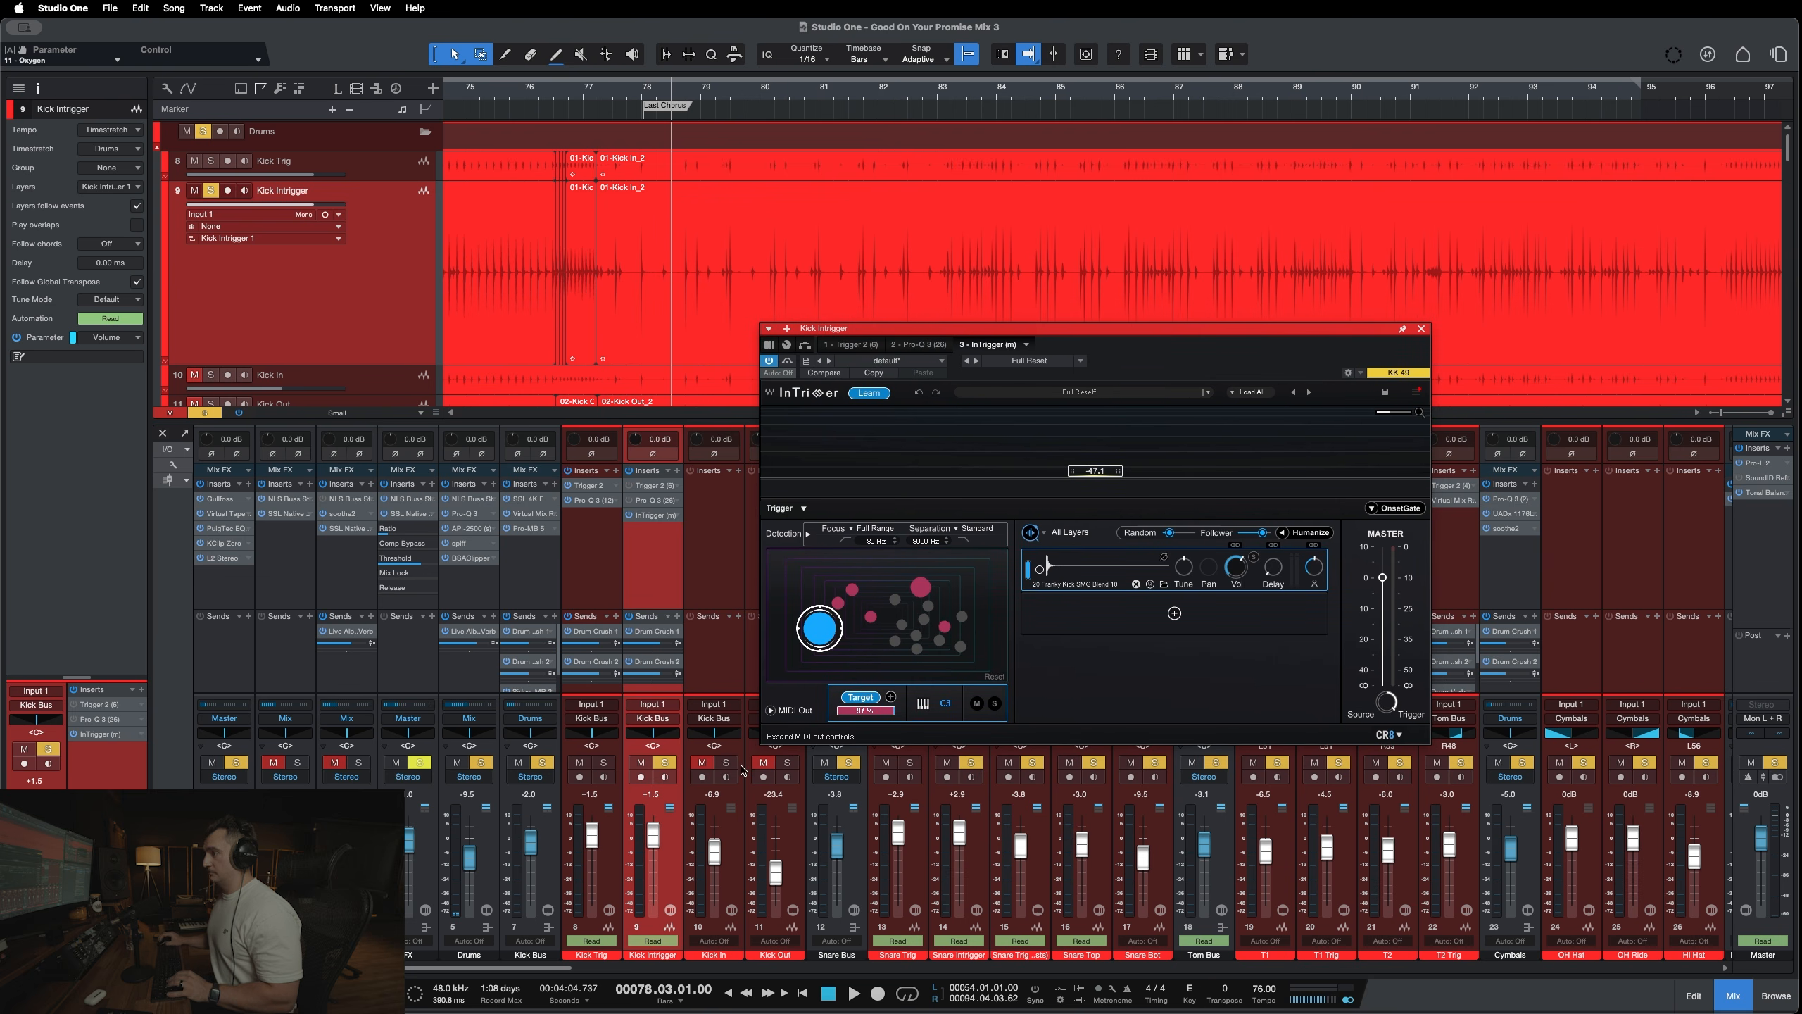
pyautogui.moveTo(654, 836); pyautogui.dragTo(654, 912)
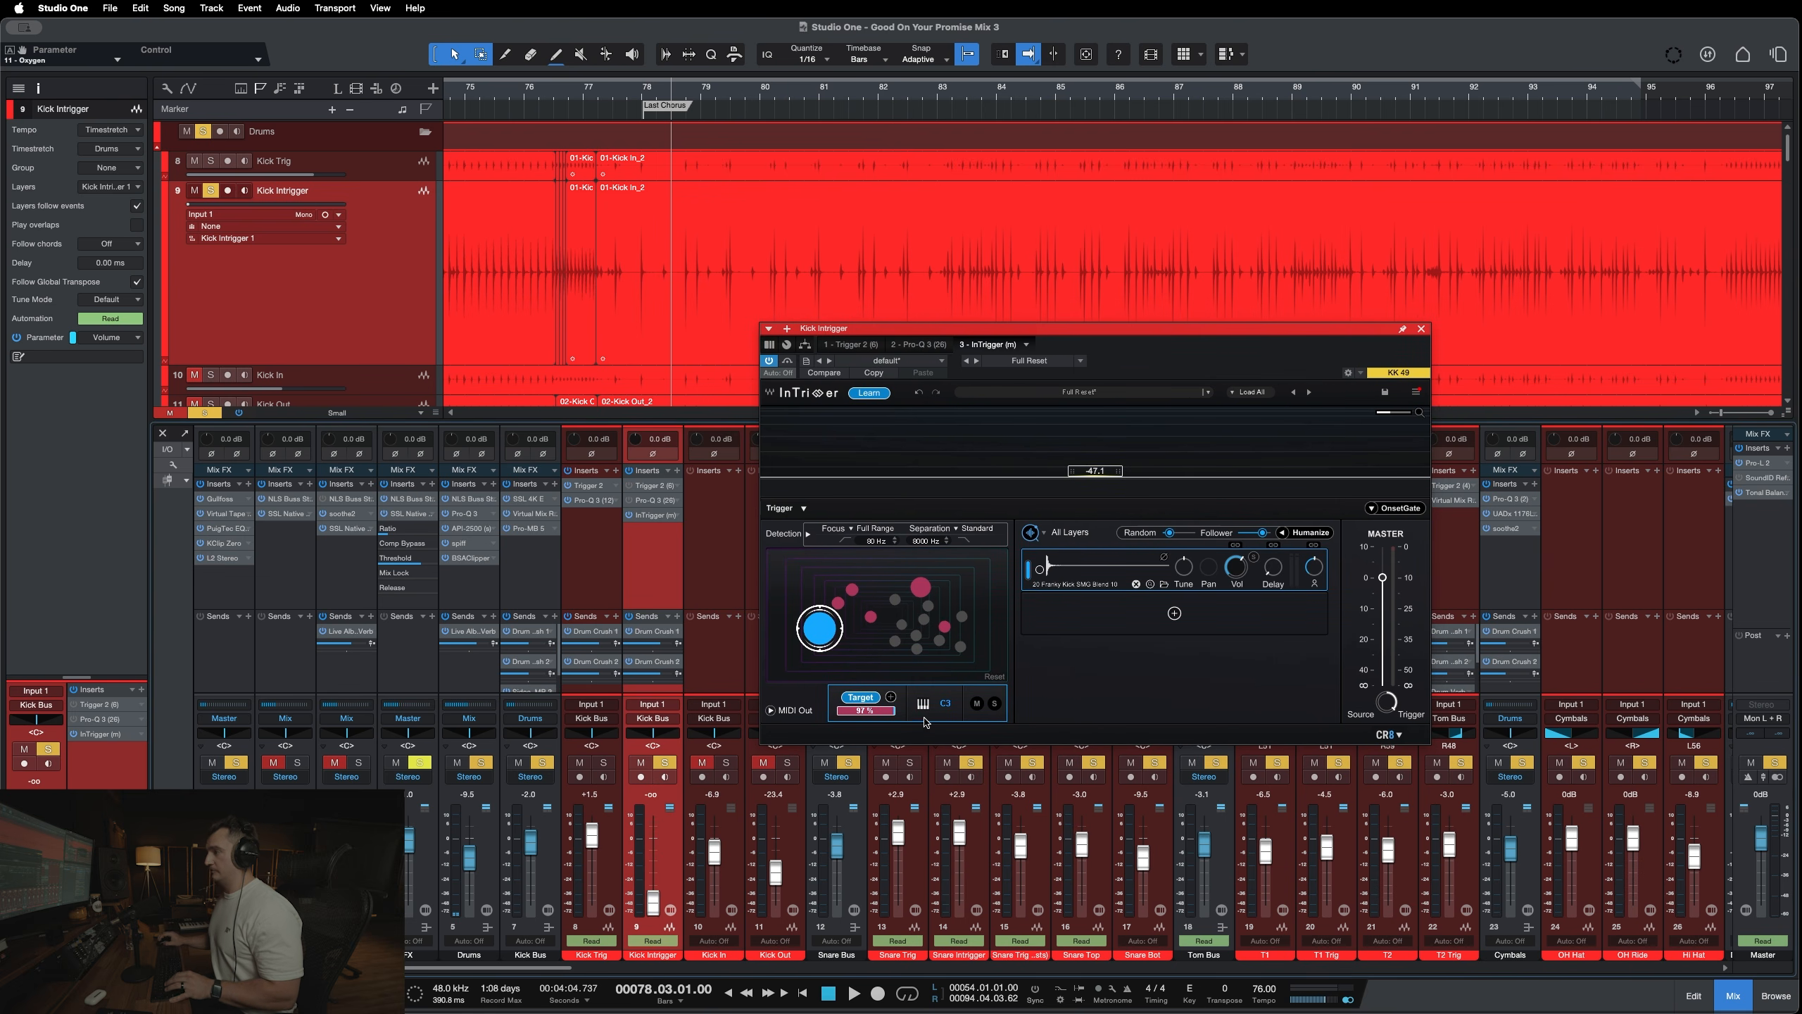
pyautogui.press('space')
pyautogui.press('super+z')
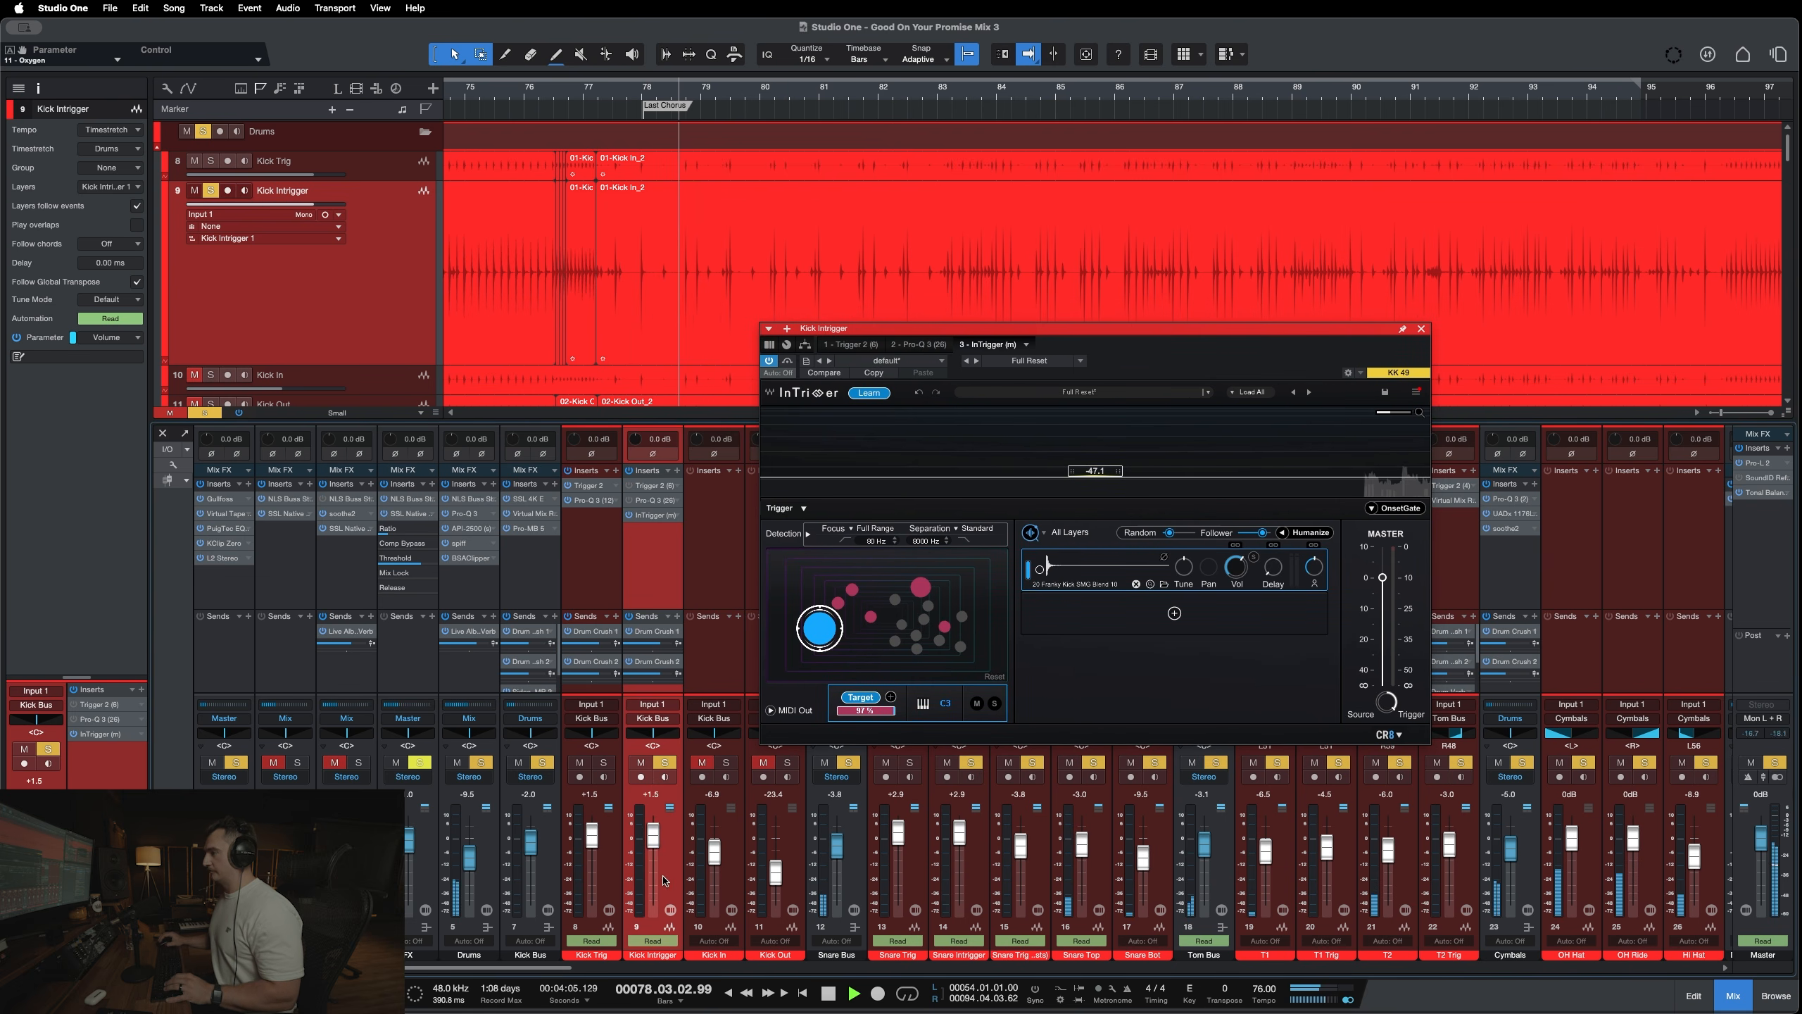
pyautogui.moveTo(653, 836)
pyautogui.mouseDown()
pyautogui.moveTo(653, 912)
pyautogui.moveTo(654, 854)
pyautogui.mouseUp()
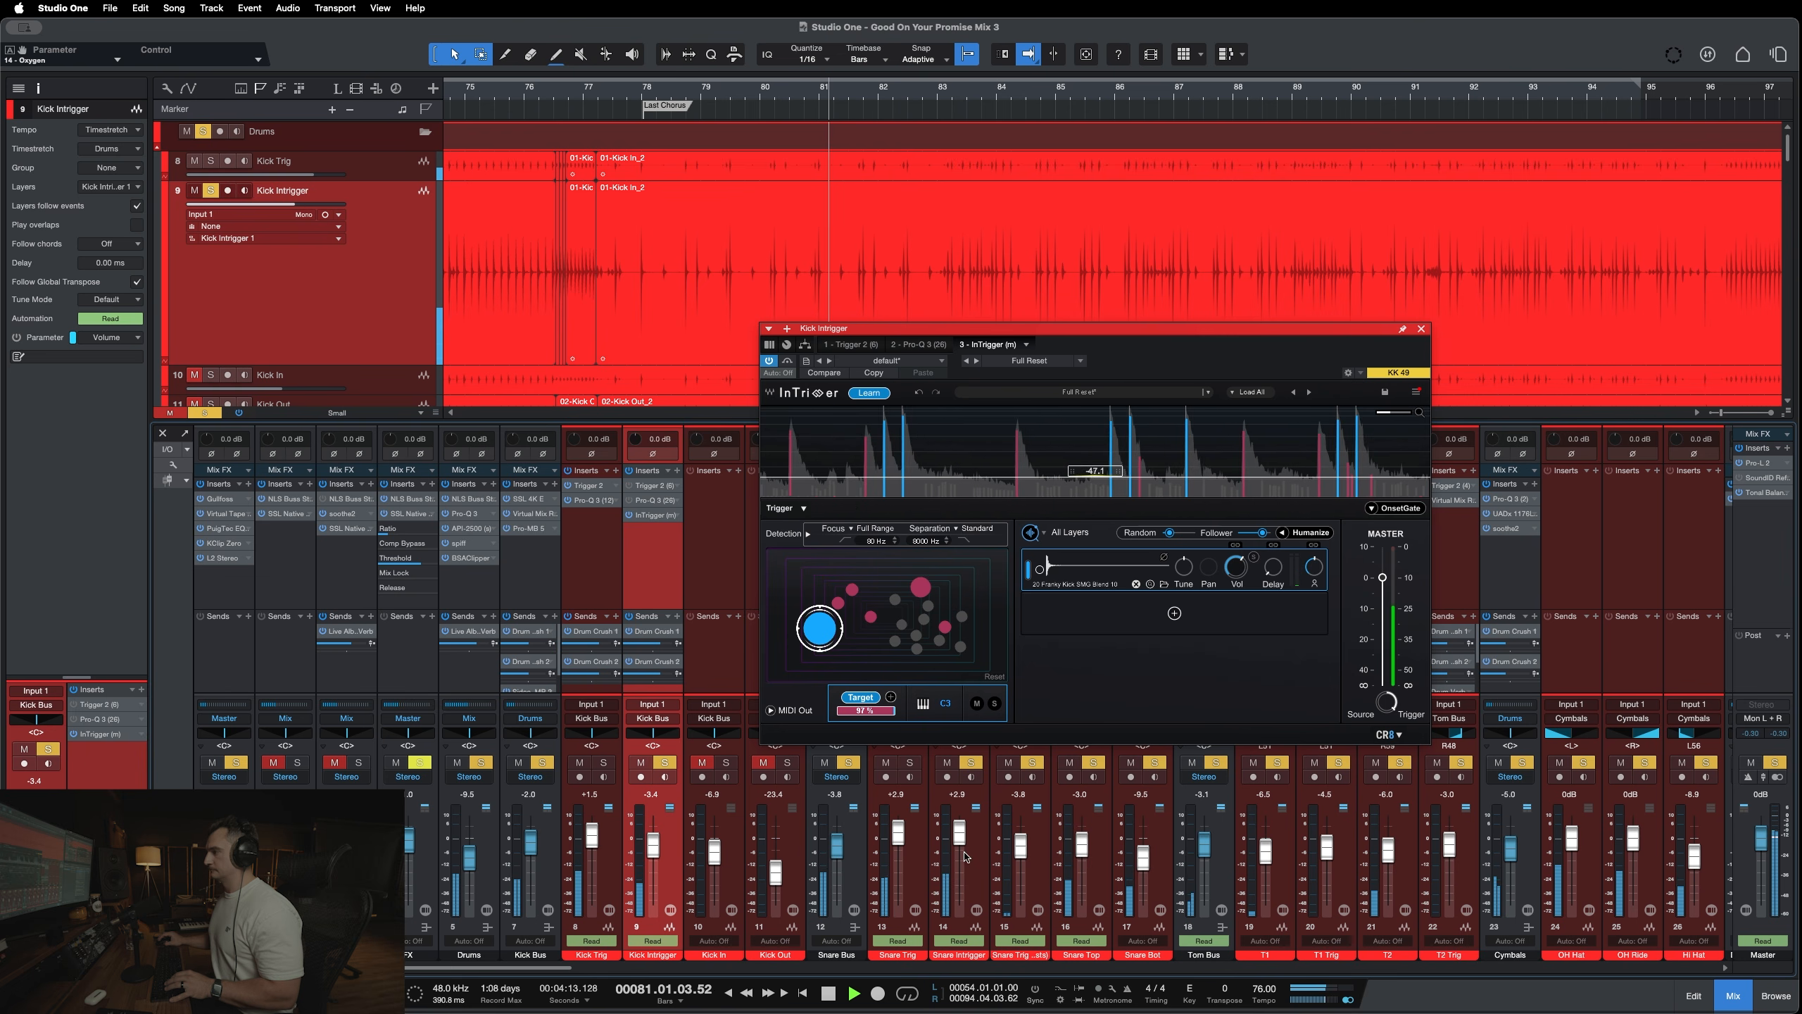
pyautogui.moveTo(966, 856); pyautogui.dragTo(962, 913)
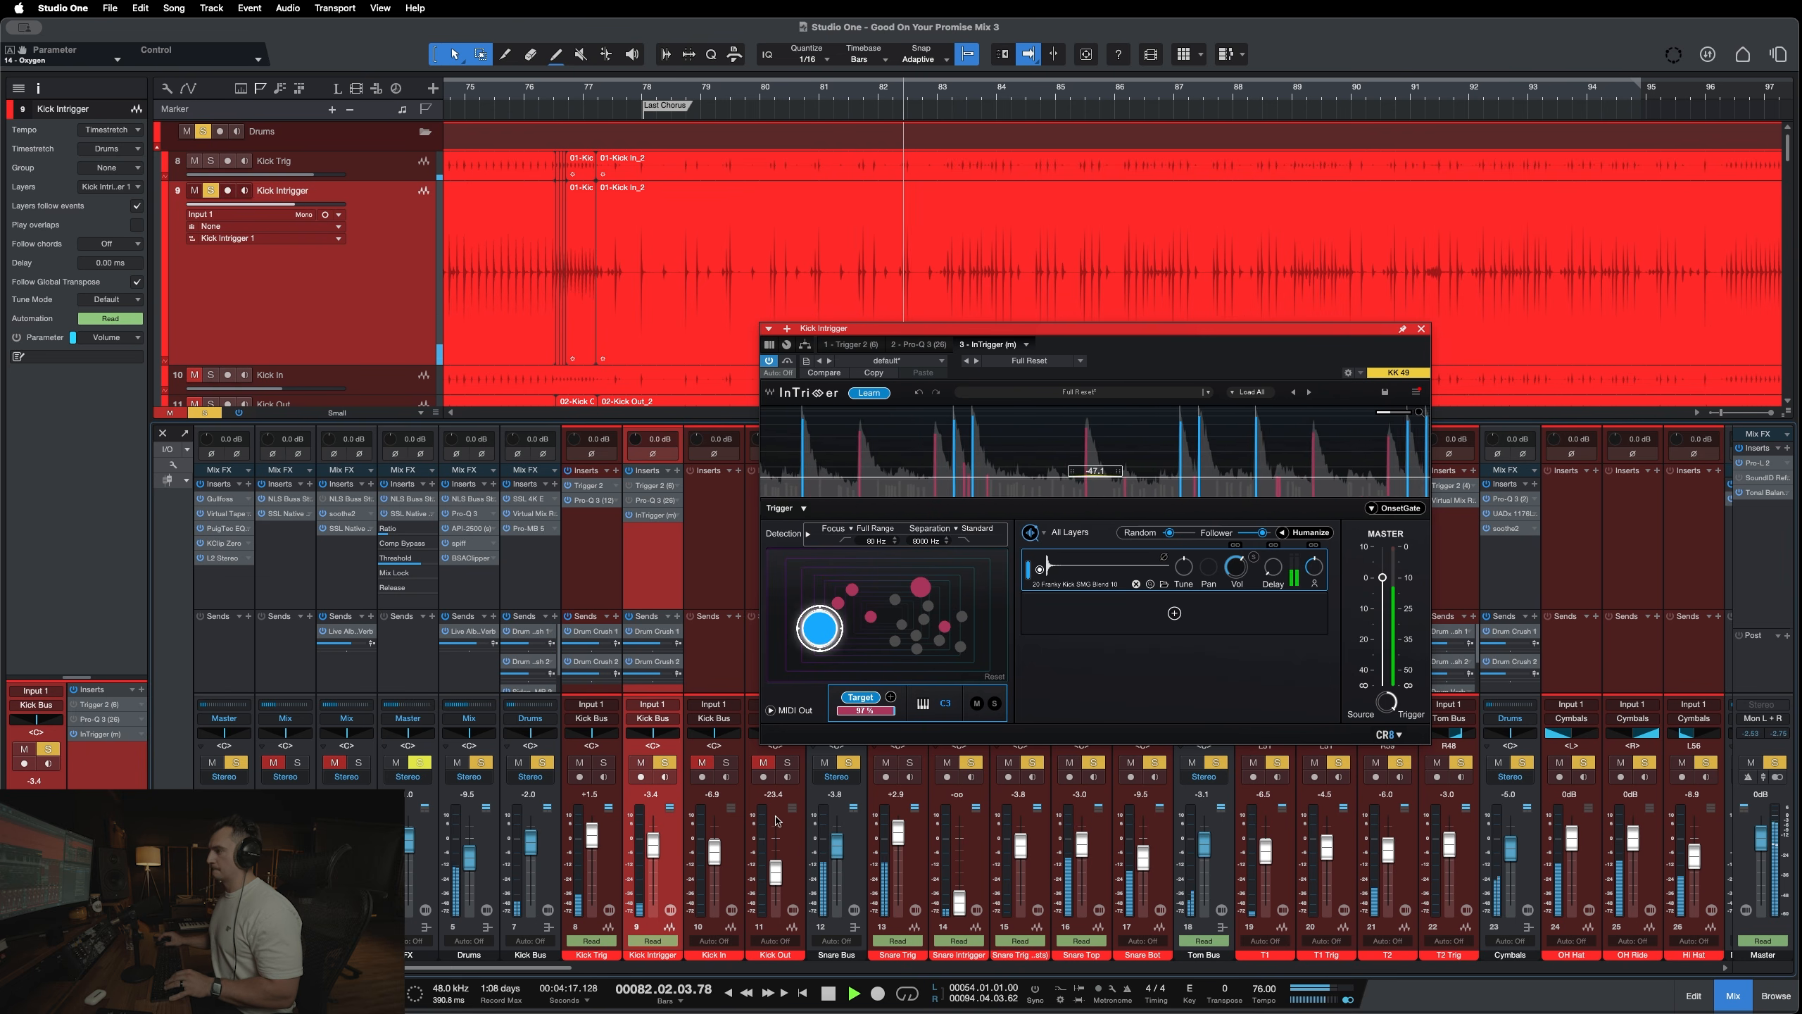
pyautogui.moveTo(654, 854); pyautogui.dragTo(654, 851)
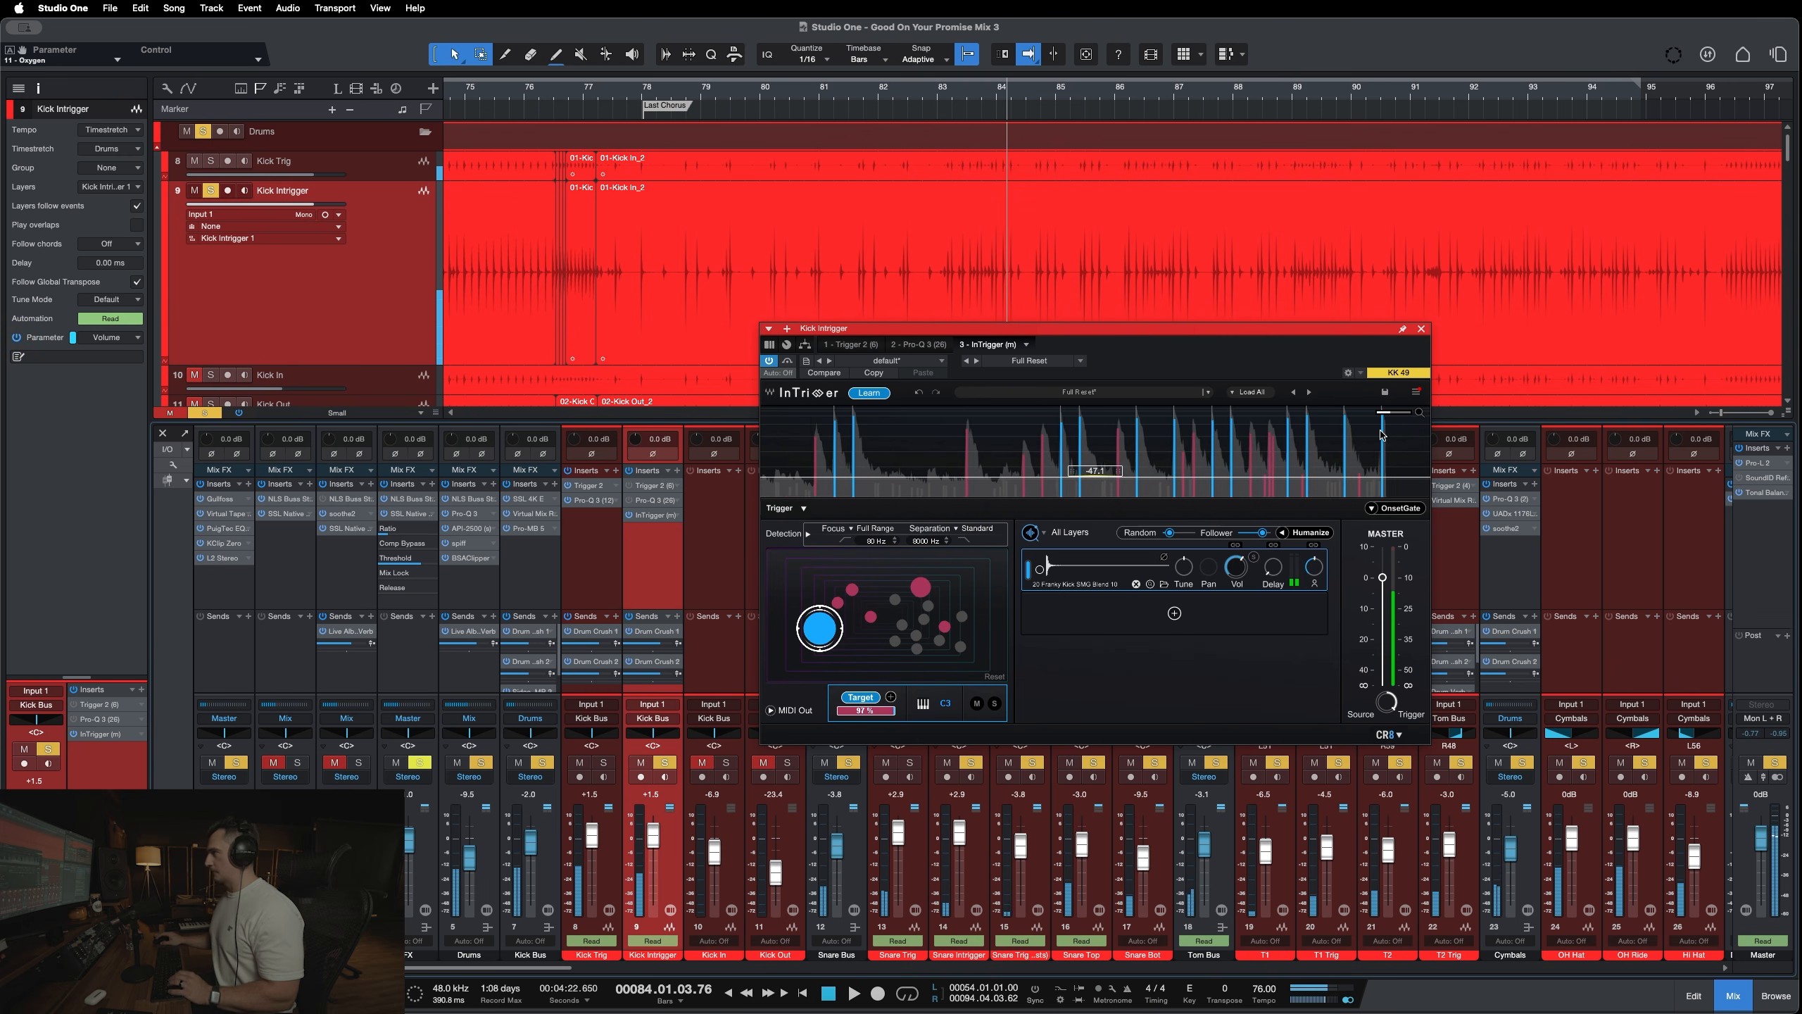
# Close the kick's InTrigger window, select the Snare Intrigger channel and turn off its solo.
pyautogui.click(1422, 329)
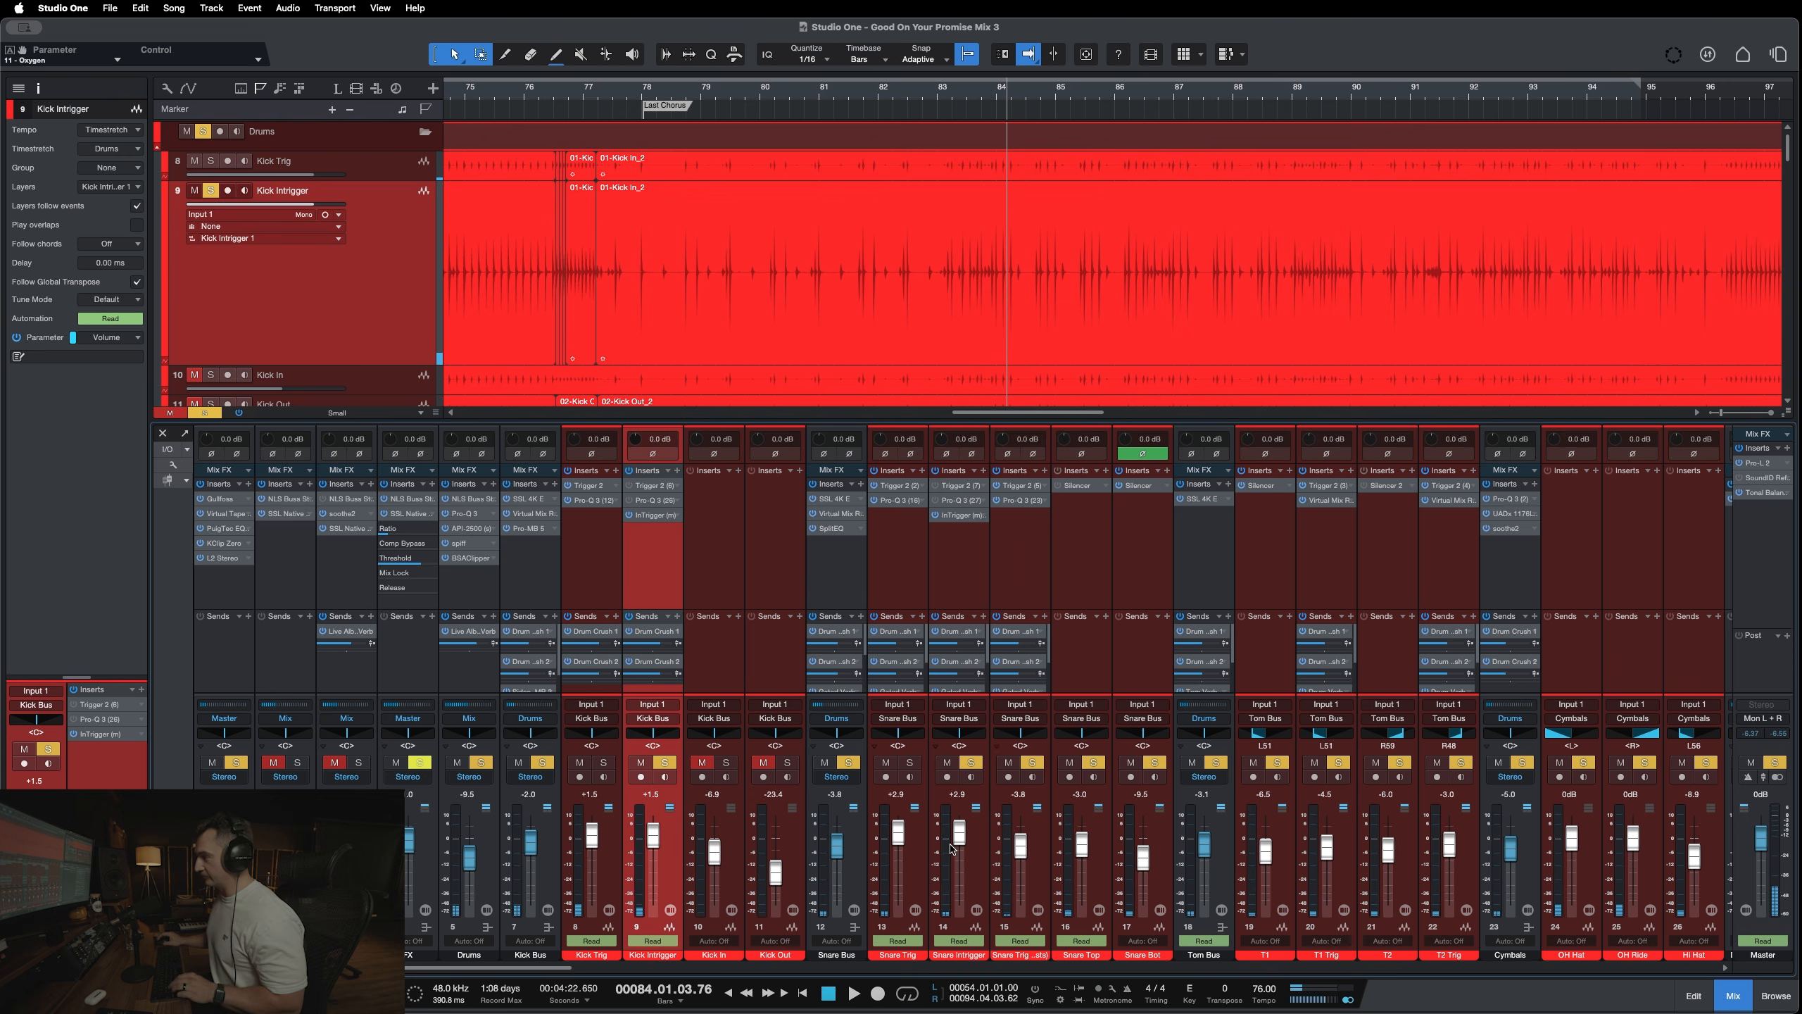
pyautogui.click(975, 876)
pyautogui.press('s')
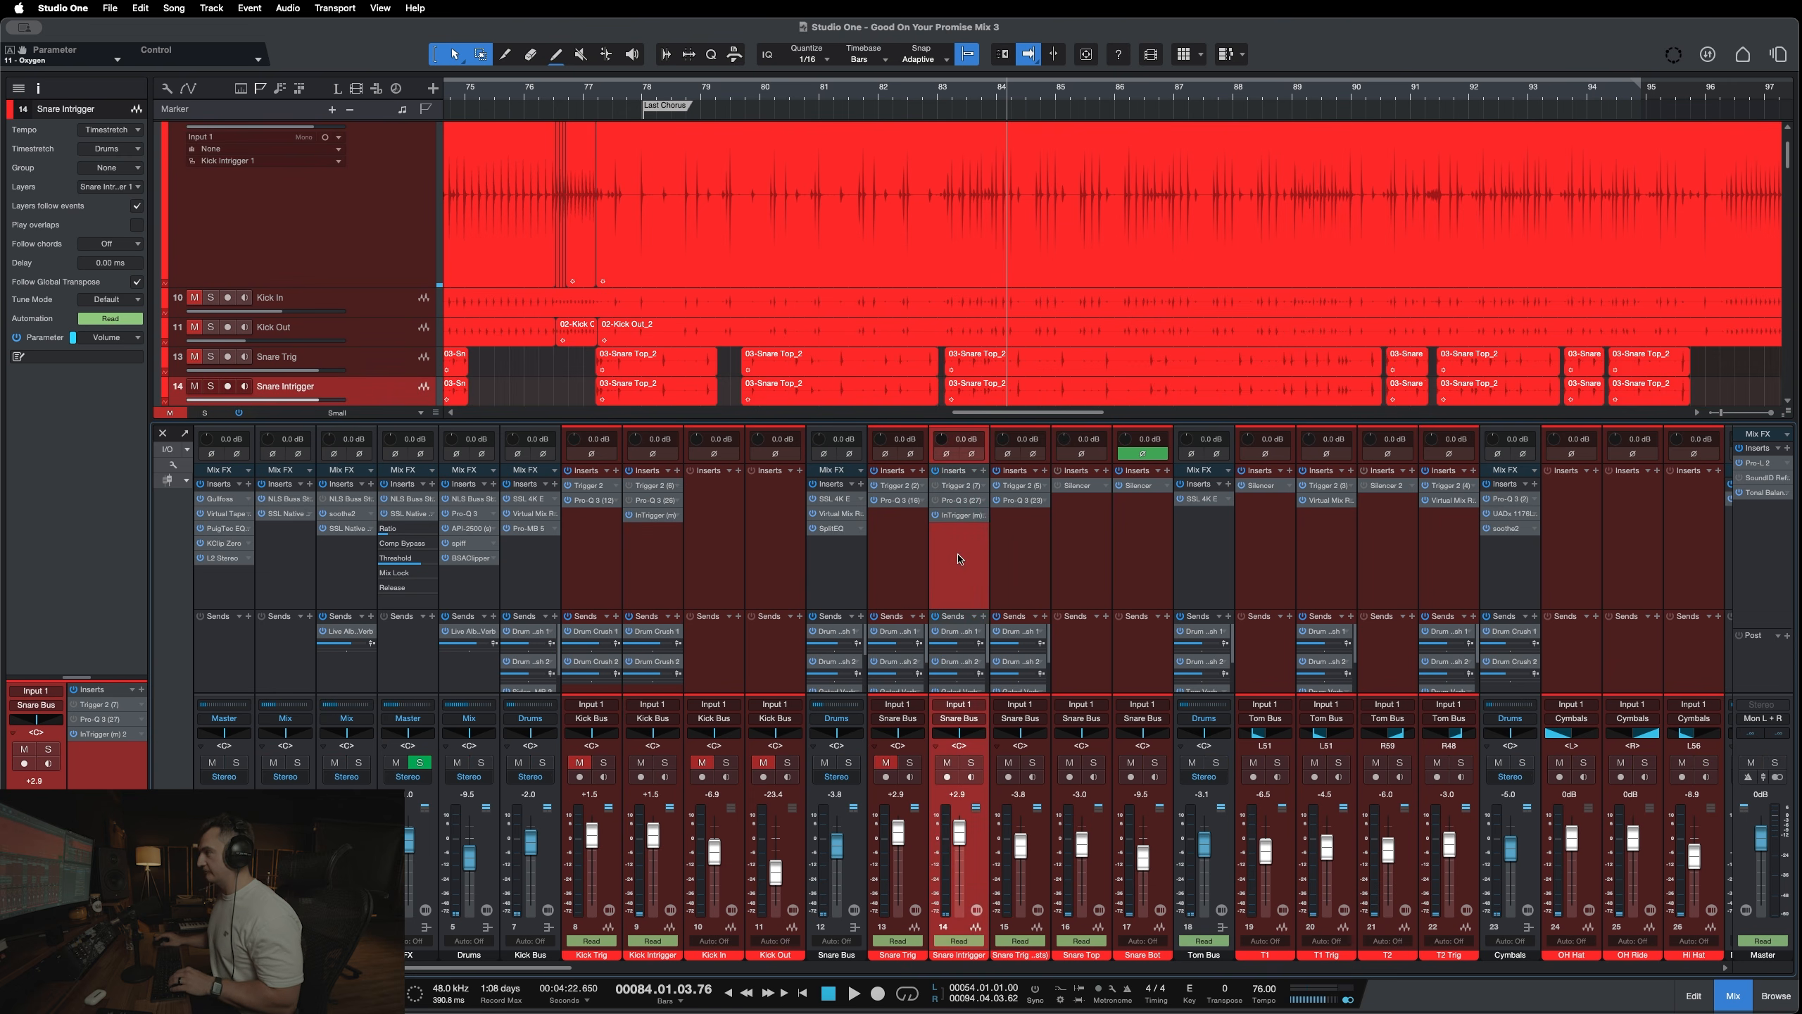
# Open InTrigger on the Snare Intrigger channel and run Learn on the snare hits during playback.
pyautogui.click(960, 514)
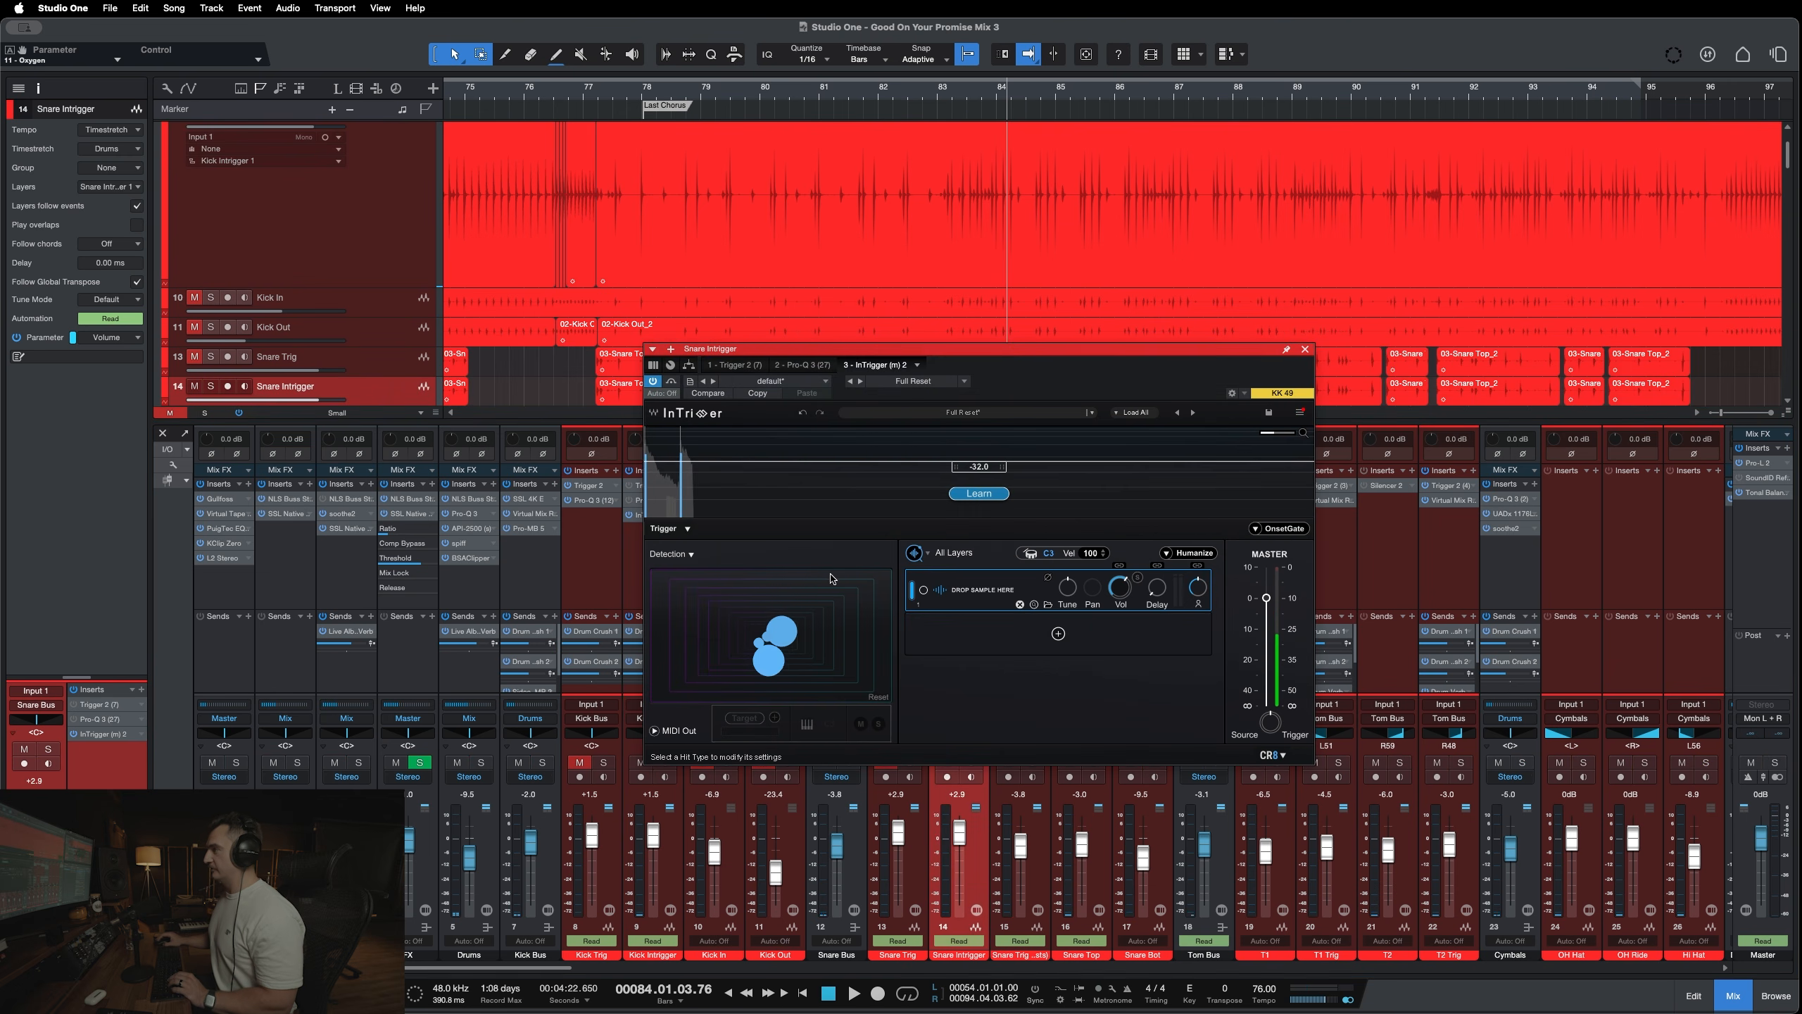
pyautogui.moveTo(1067, 347); pyautogui.dragTo(1234, 288)
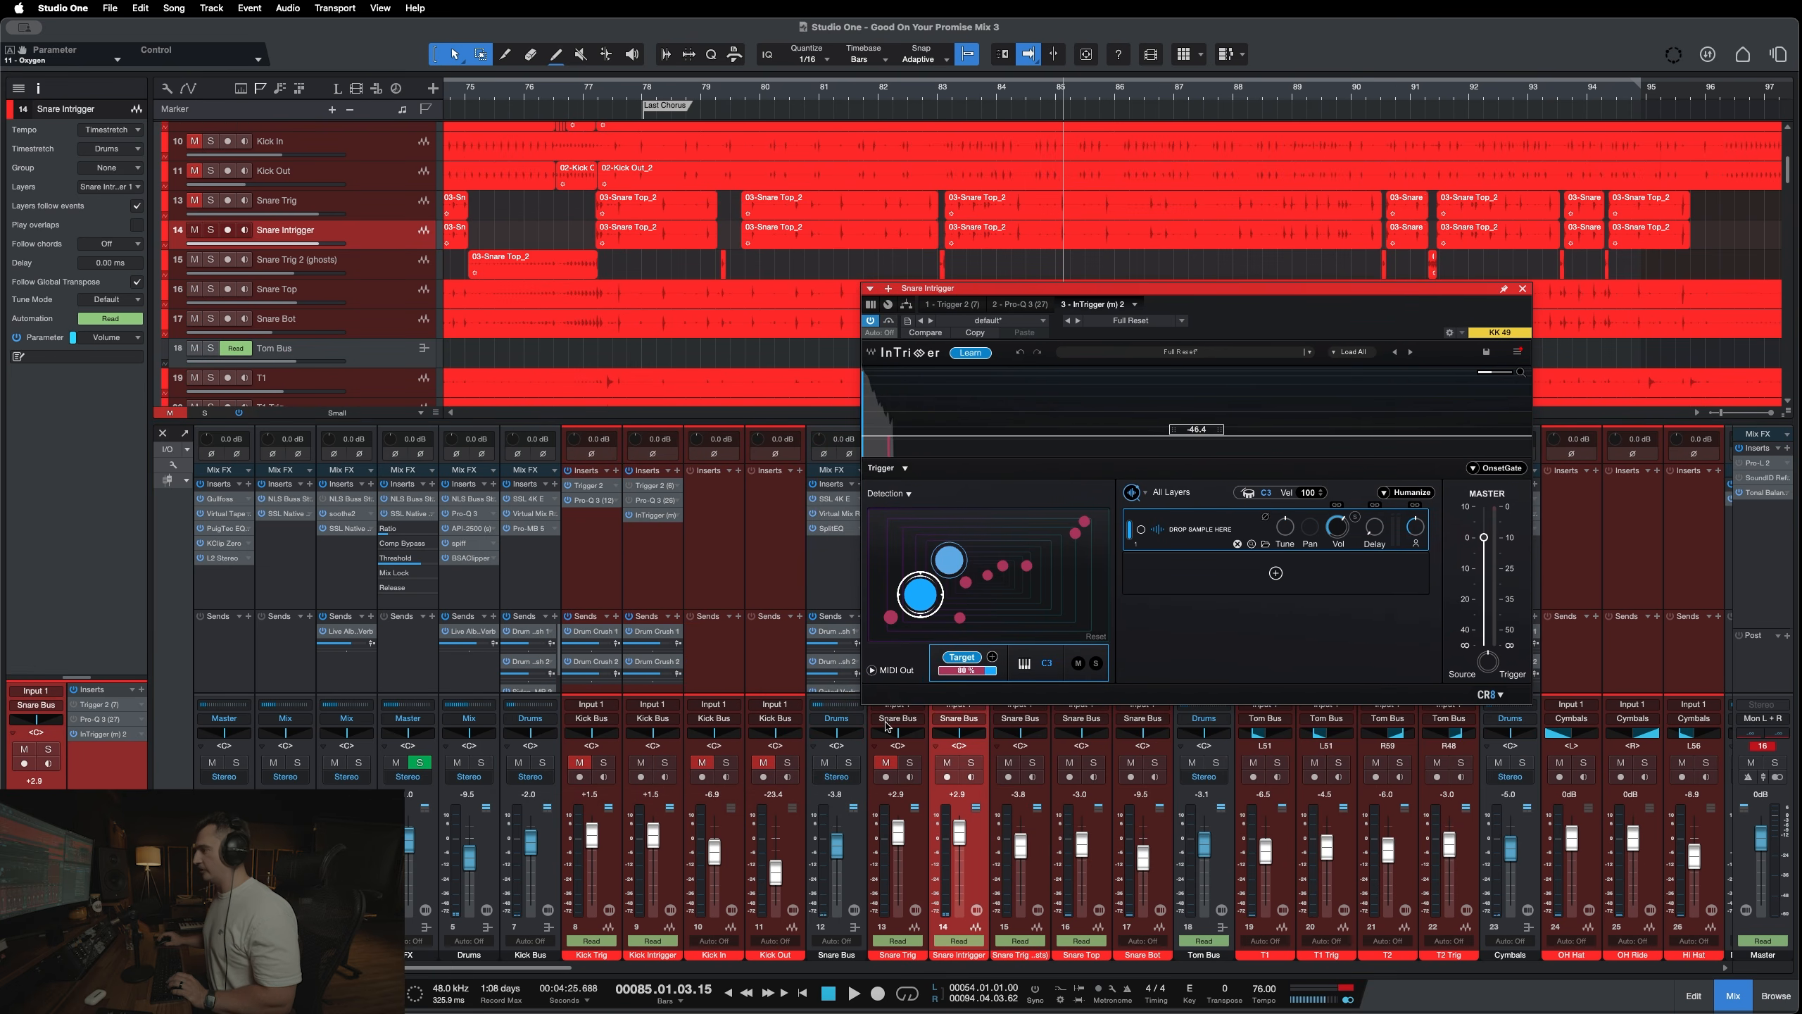
# Solo the Drums bus and set automation to Off on the Snare Intrigger and Kick Intrigger channels.
pyautogui.click(487, 862)
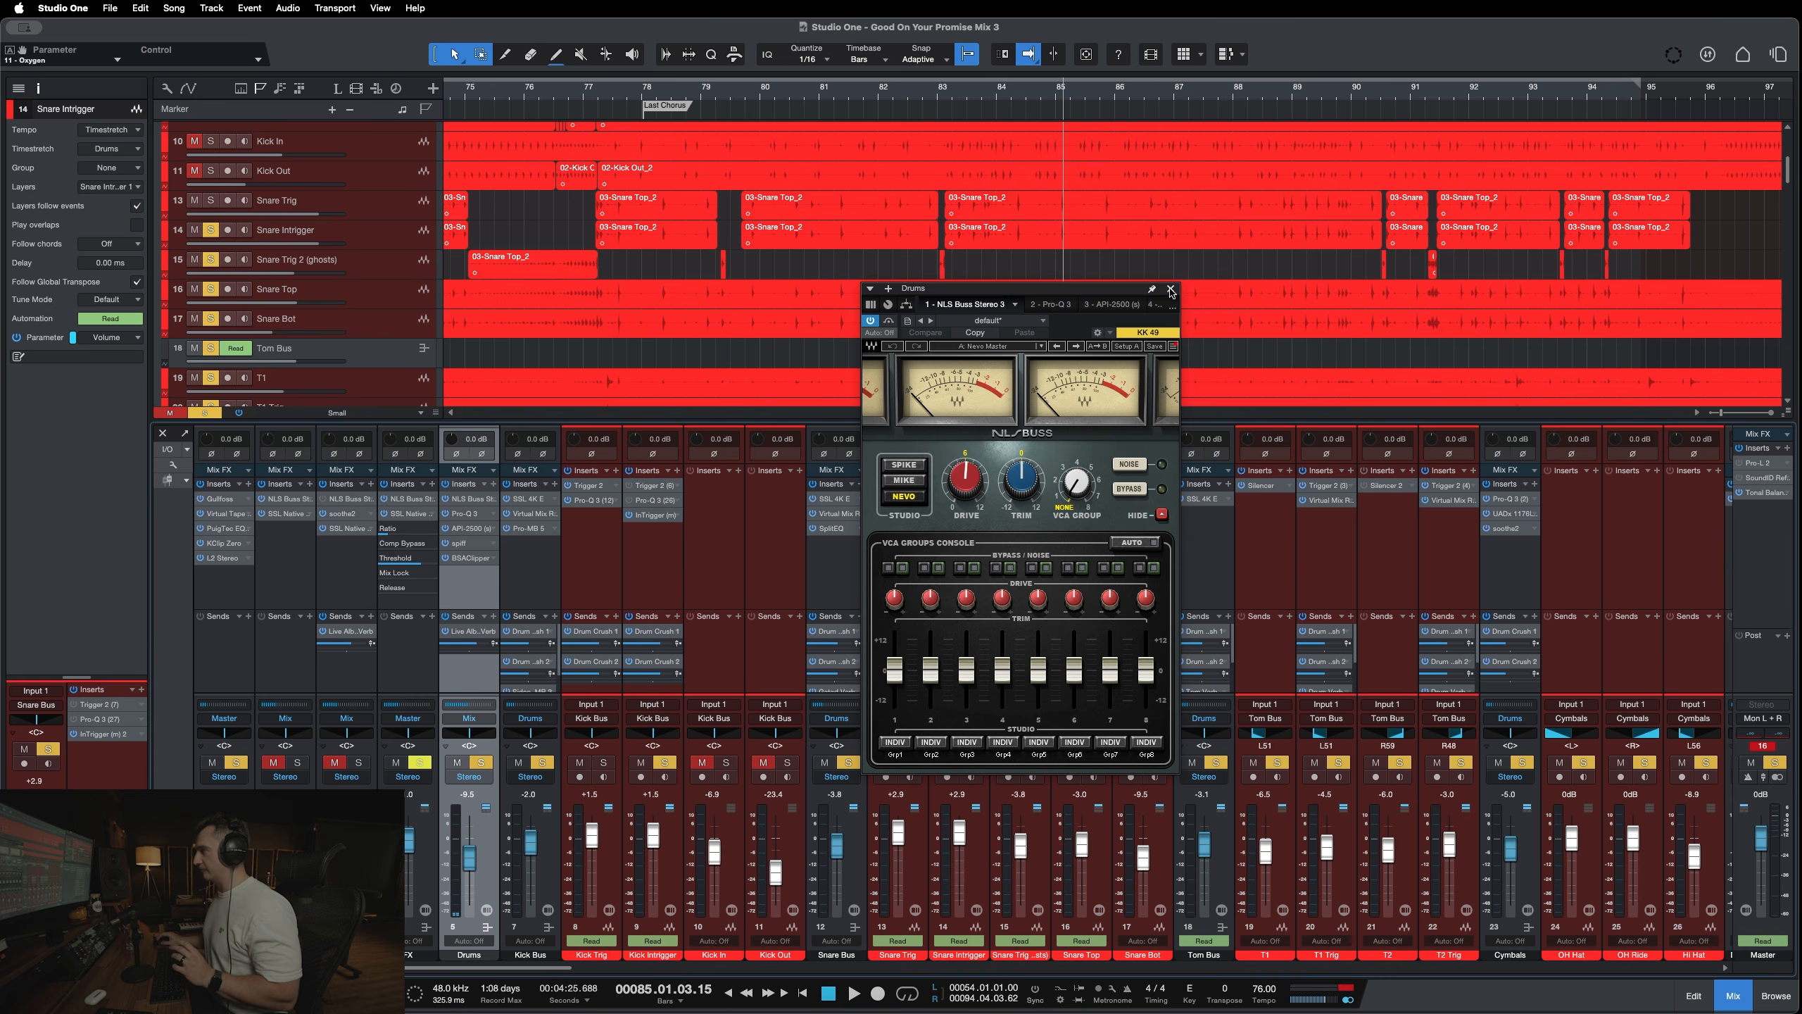
pyautogui.click(1171, 290)
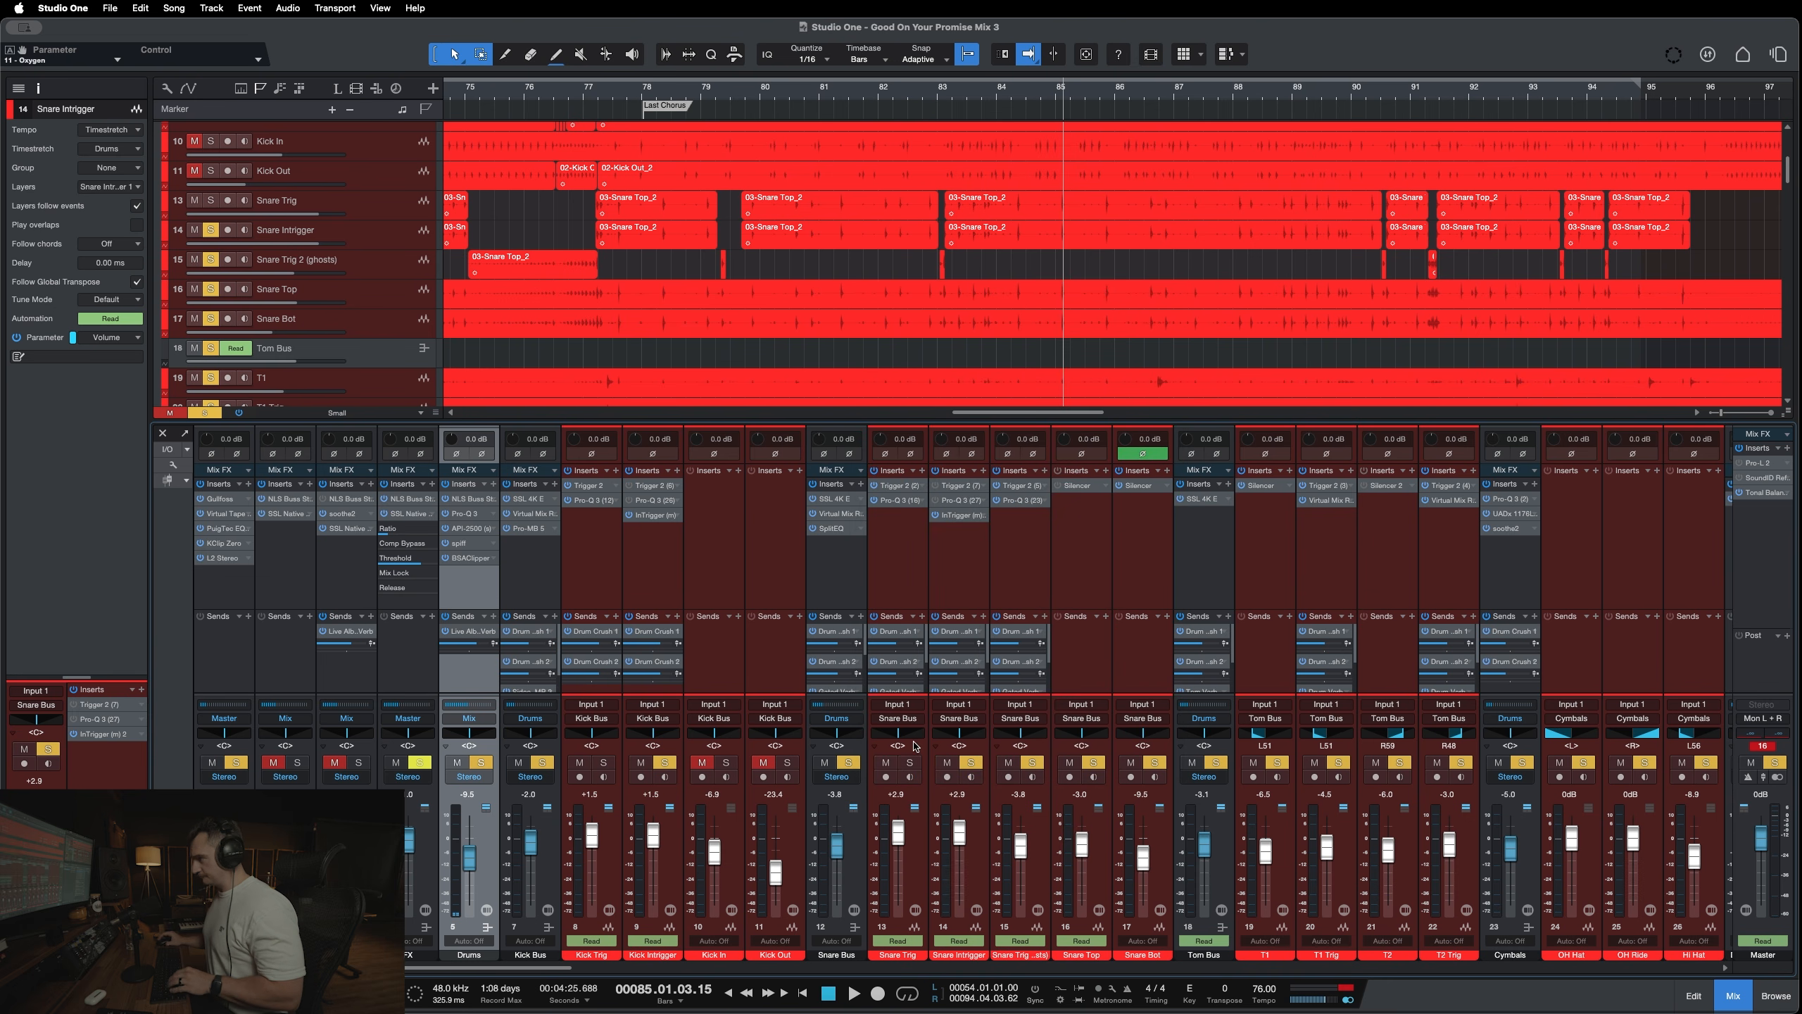
pyautogui.click(957, 581)
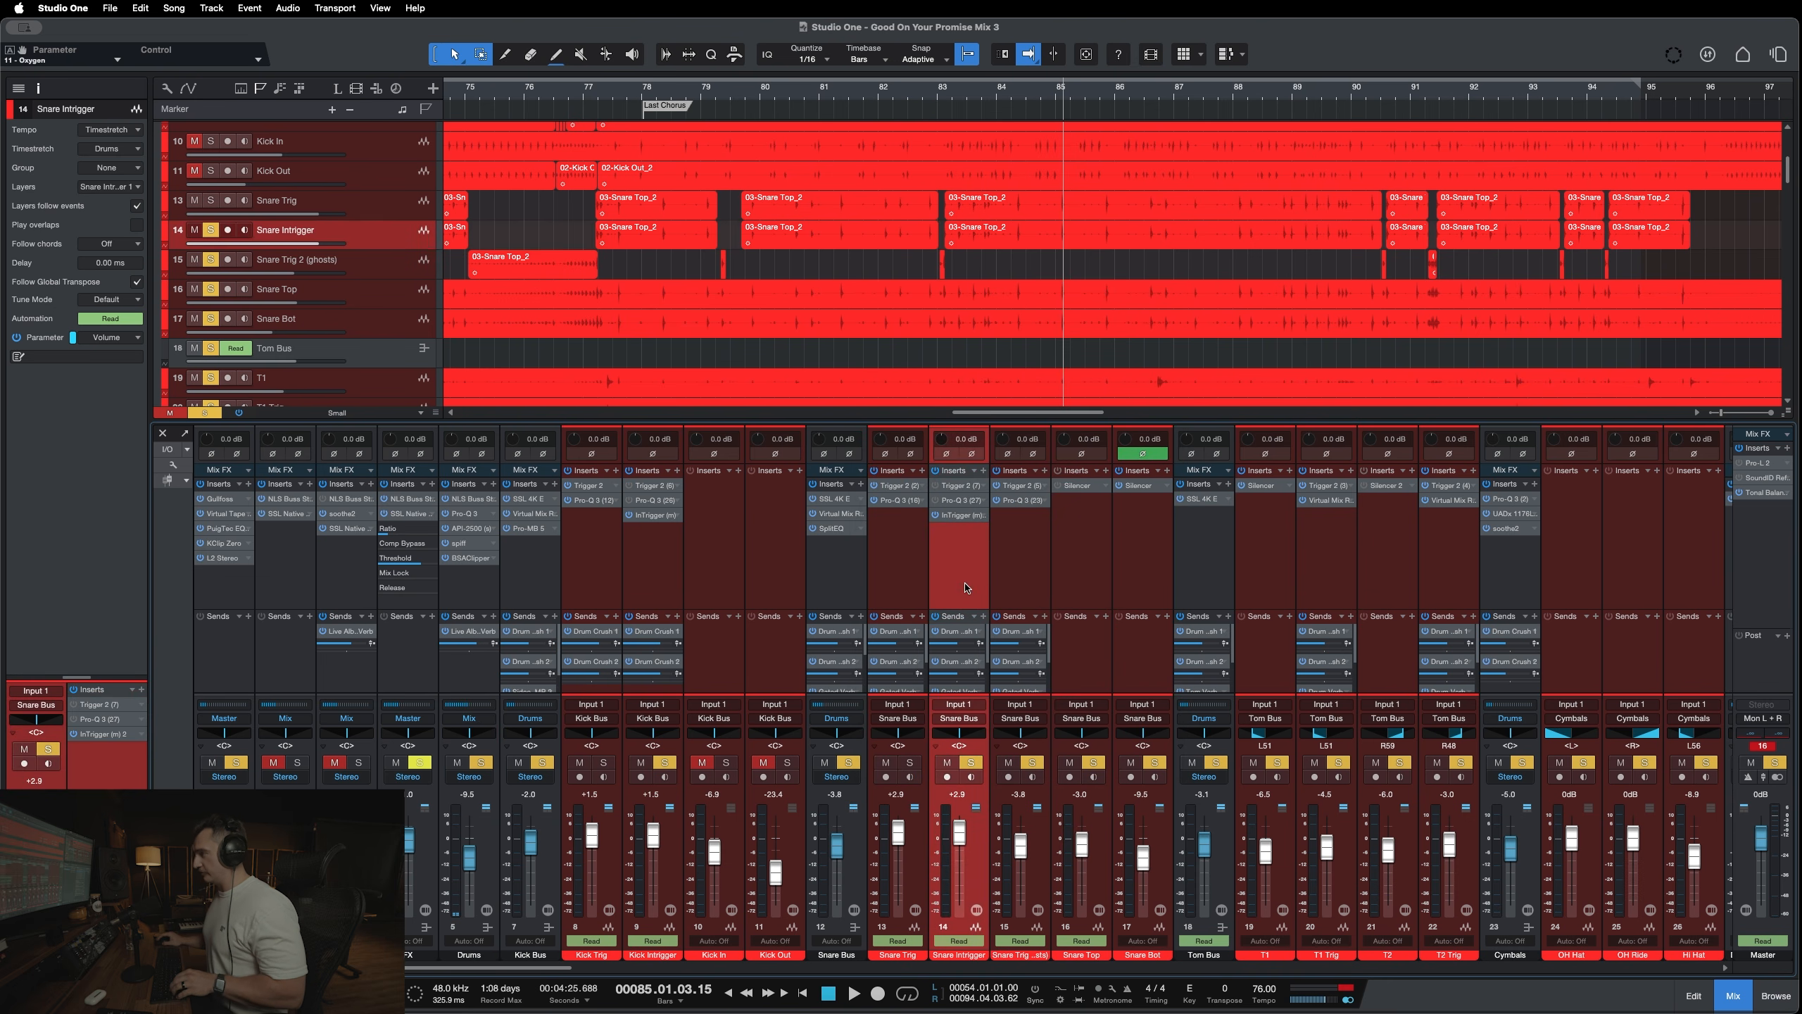
pyautogui.click(960, 941)
pyautogui.click(993, 846)
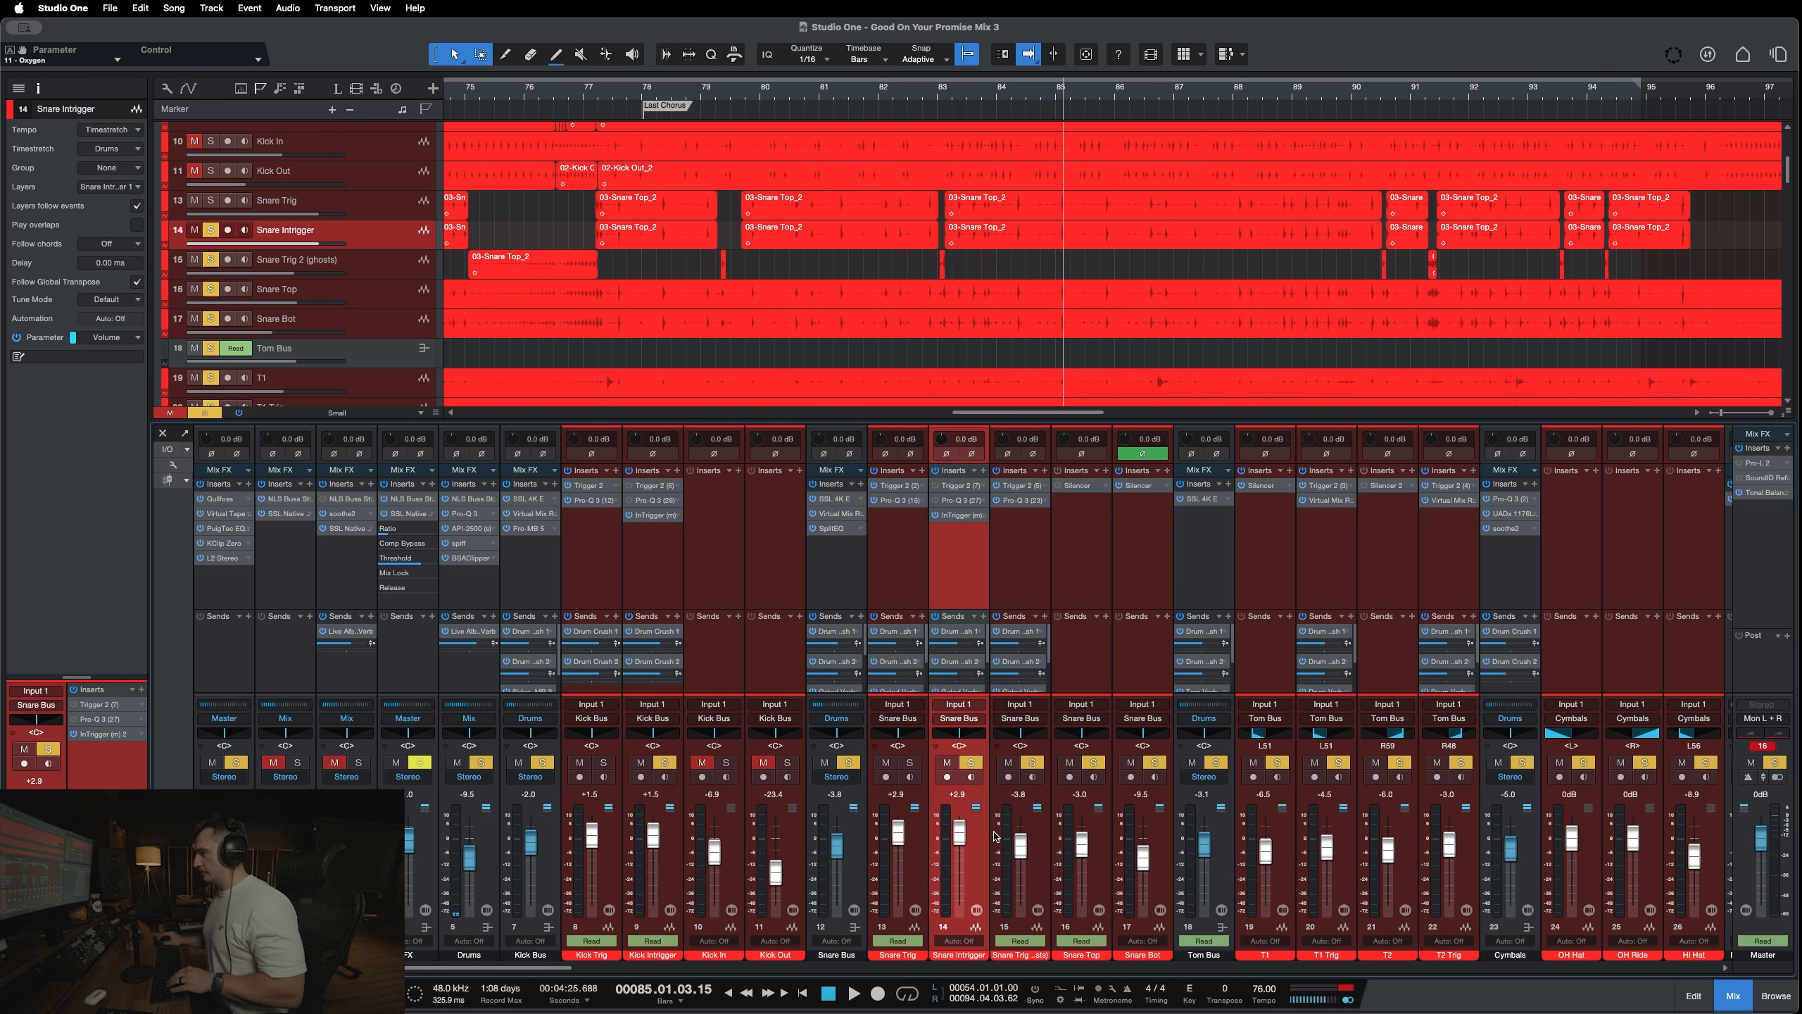
pyautogui.click(671, 942)
pyautogui.click(682, 846)
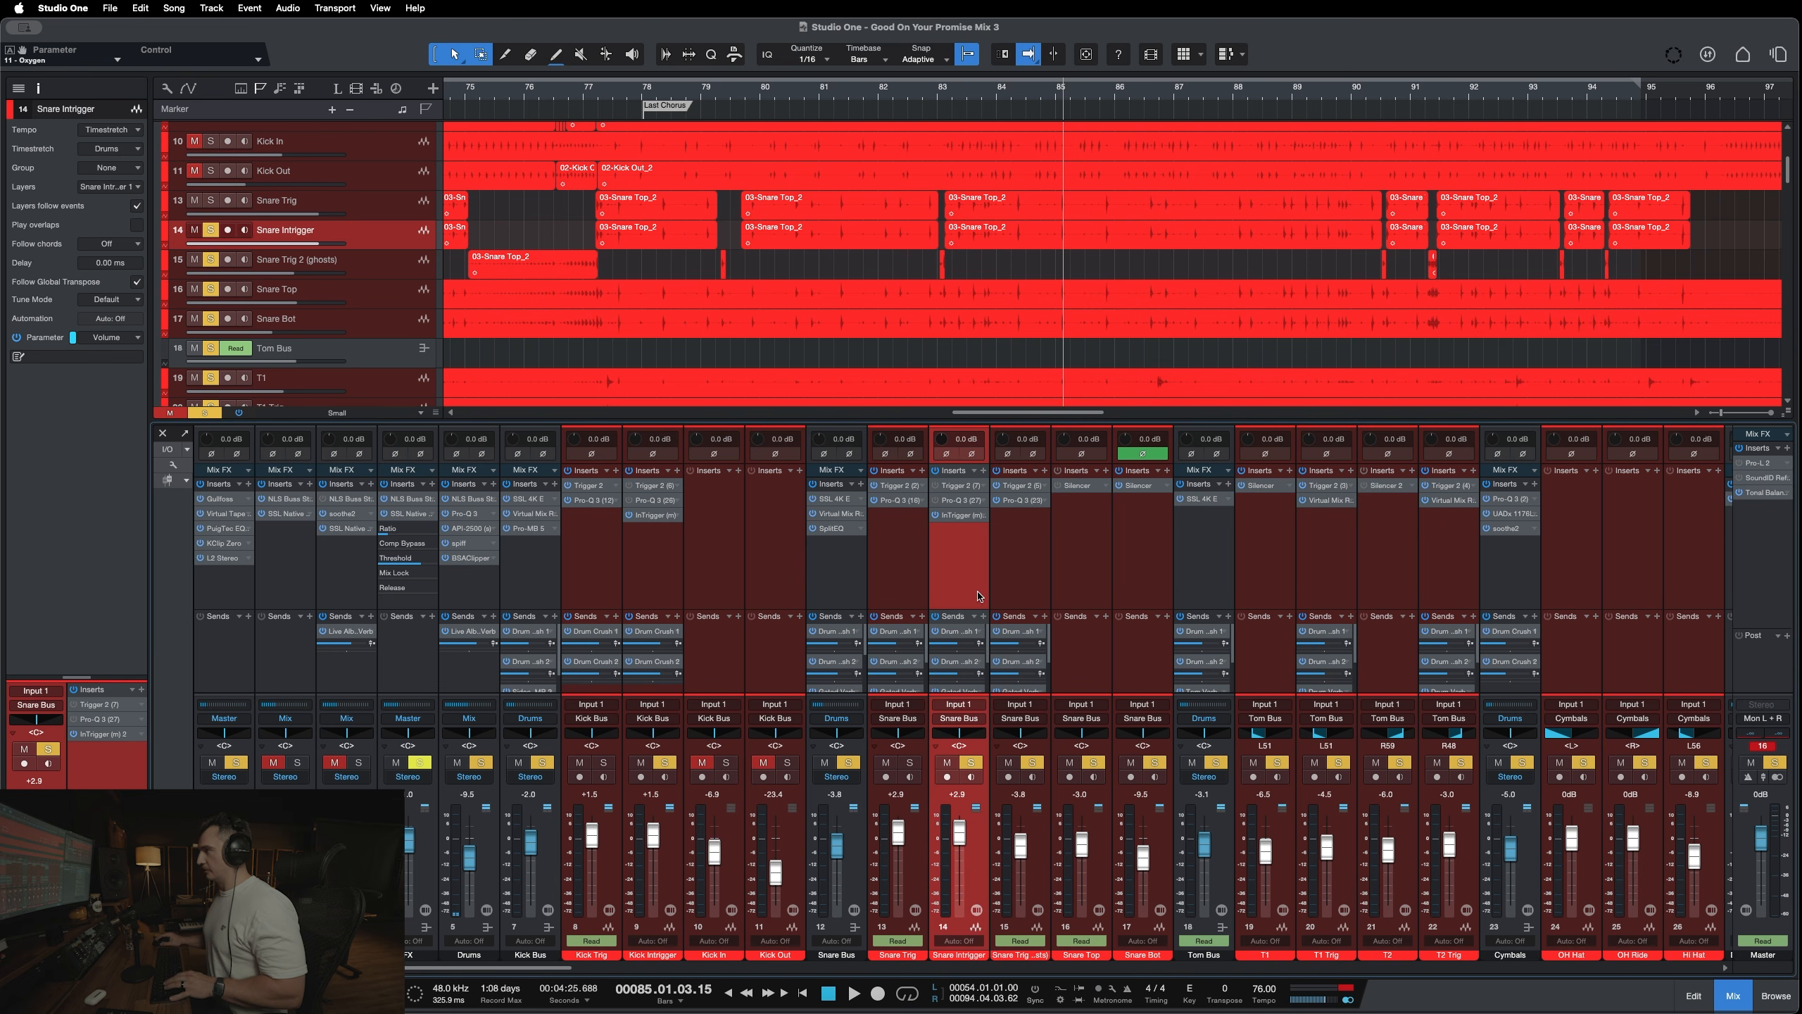
# Reopen the Snare Intrigger channel's InTrigger, solo that channel and run Learn again during playback.
pyautogui.click(959, 515)
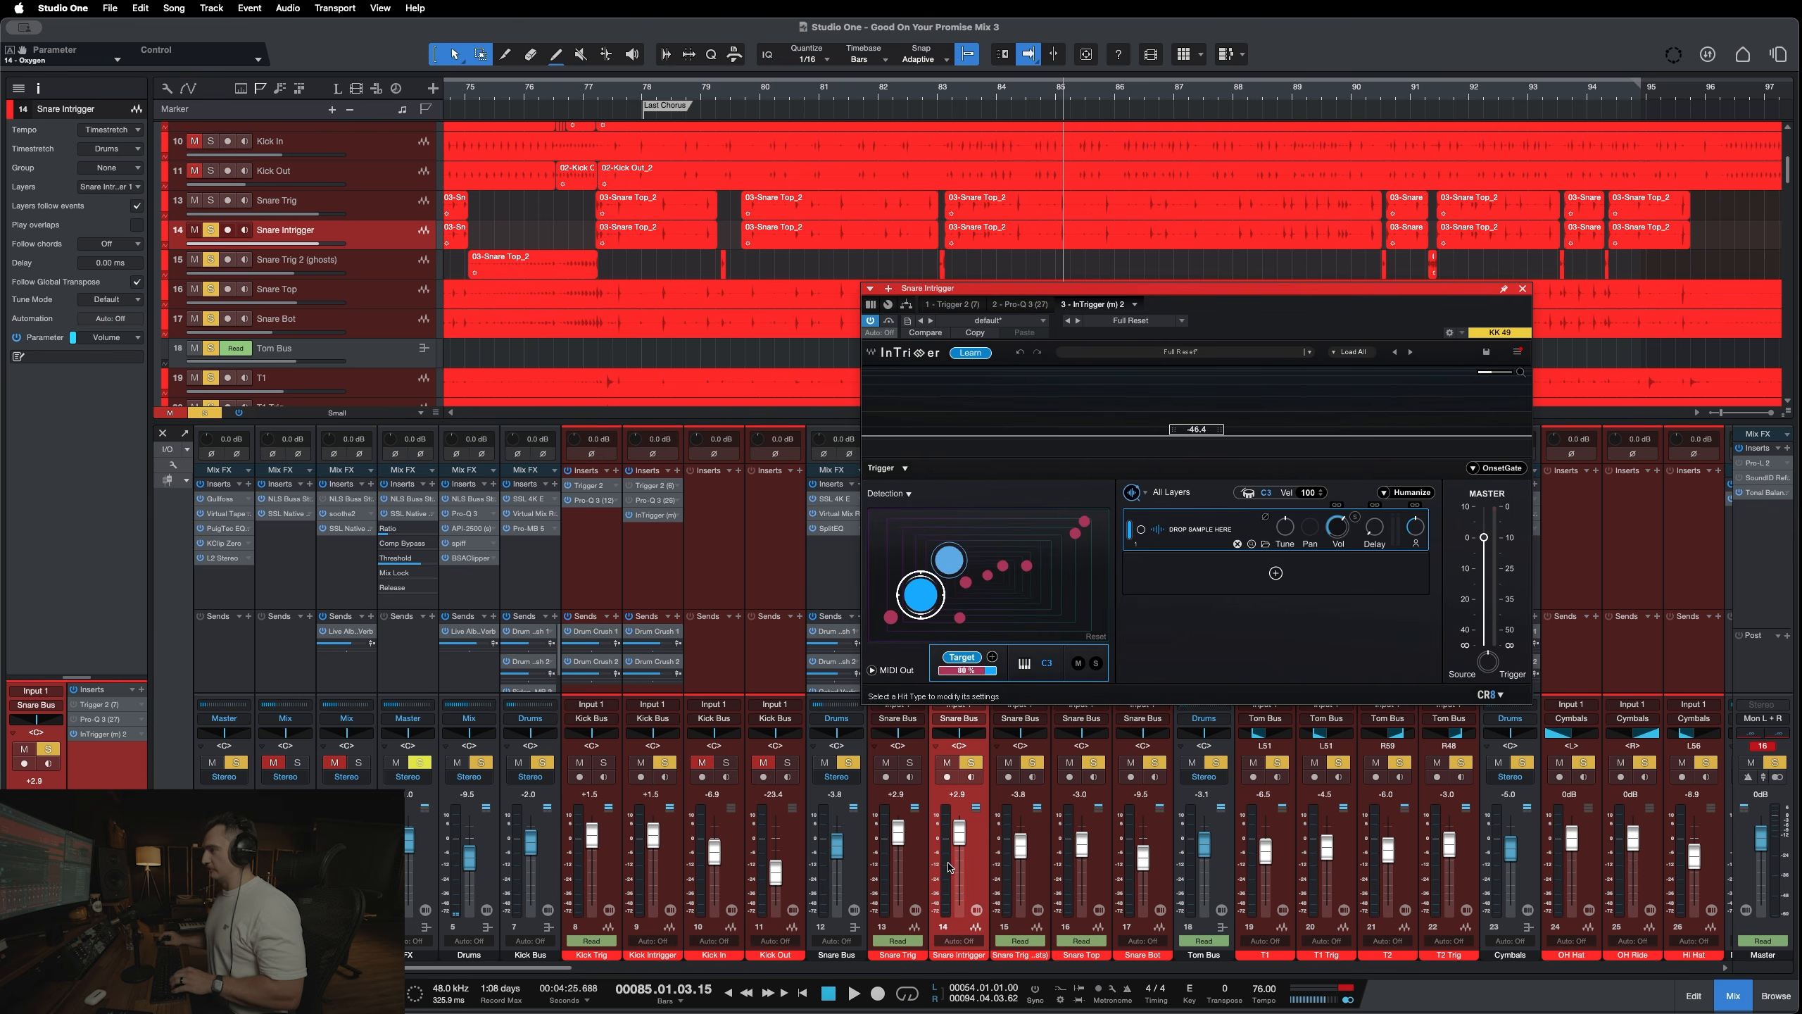
pyautogui.click(971, 762)
pyautogui.press('s')
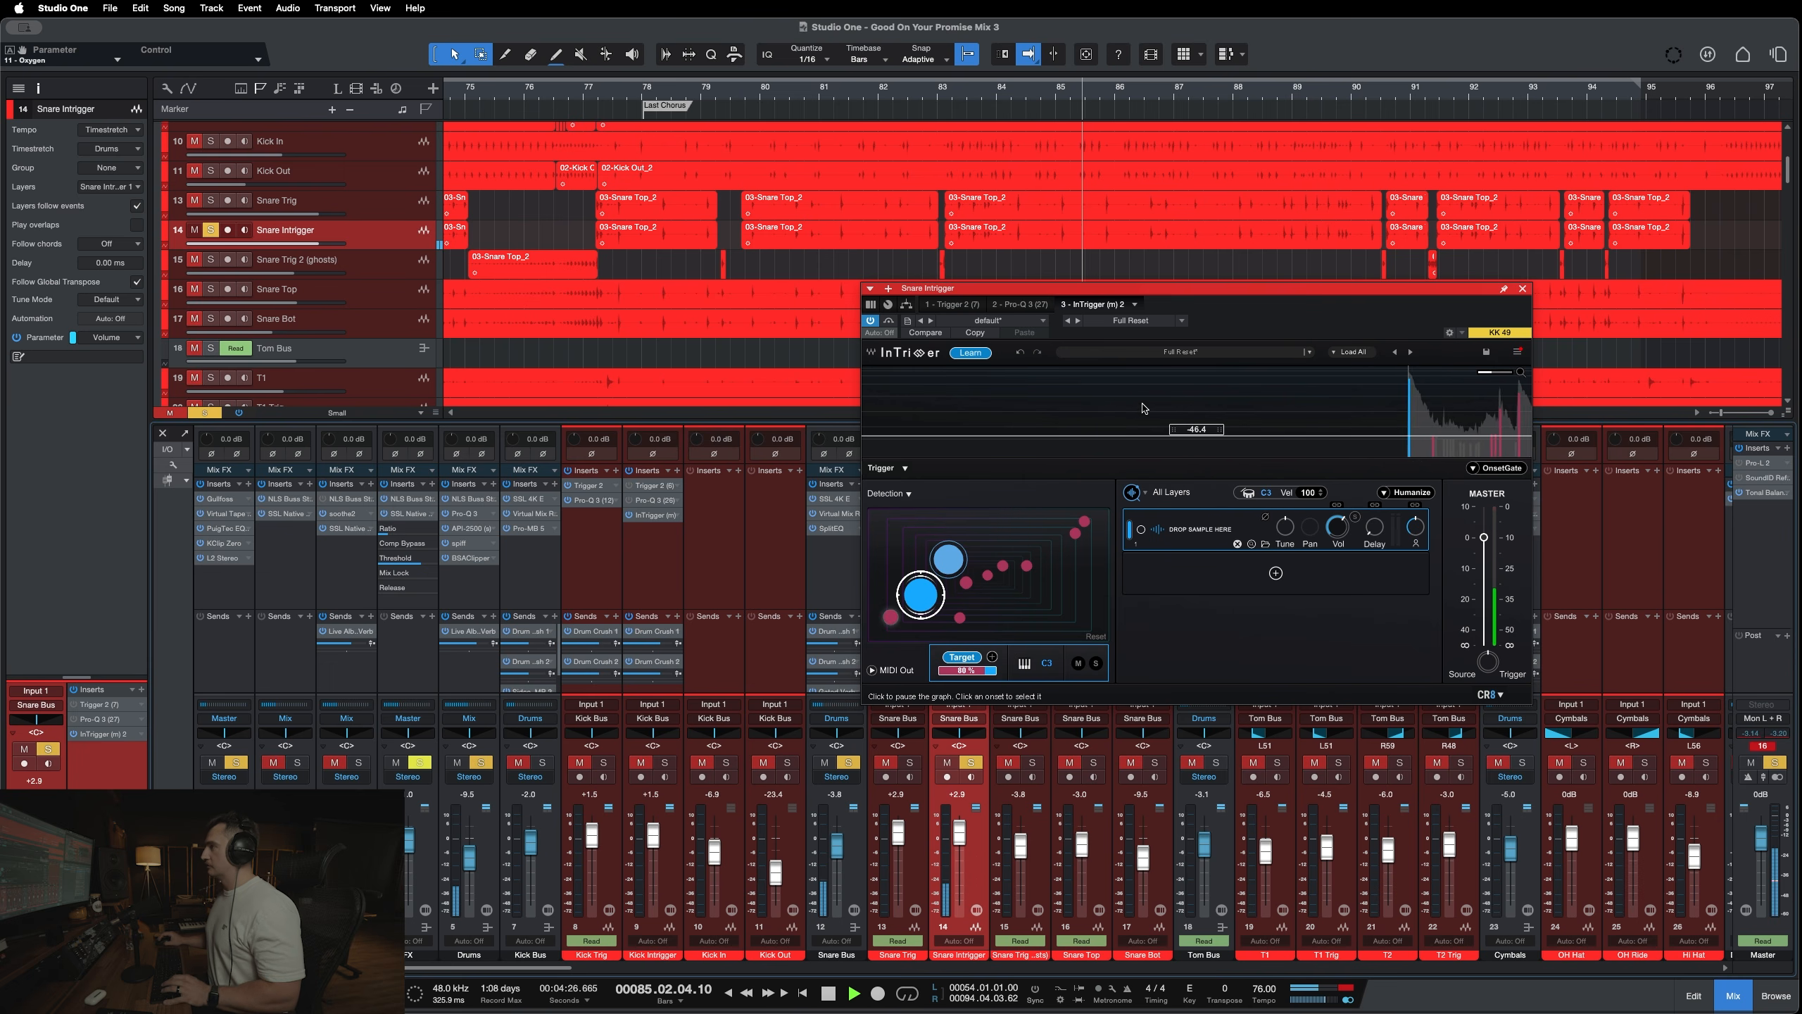
pyautogui.click(971, 353)
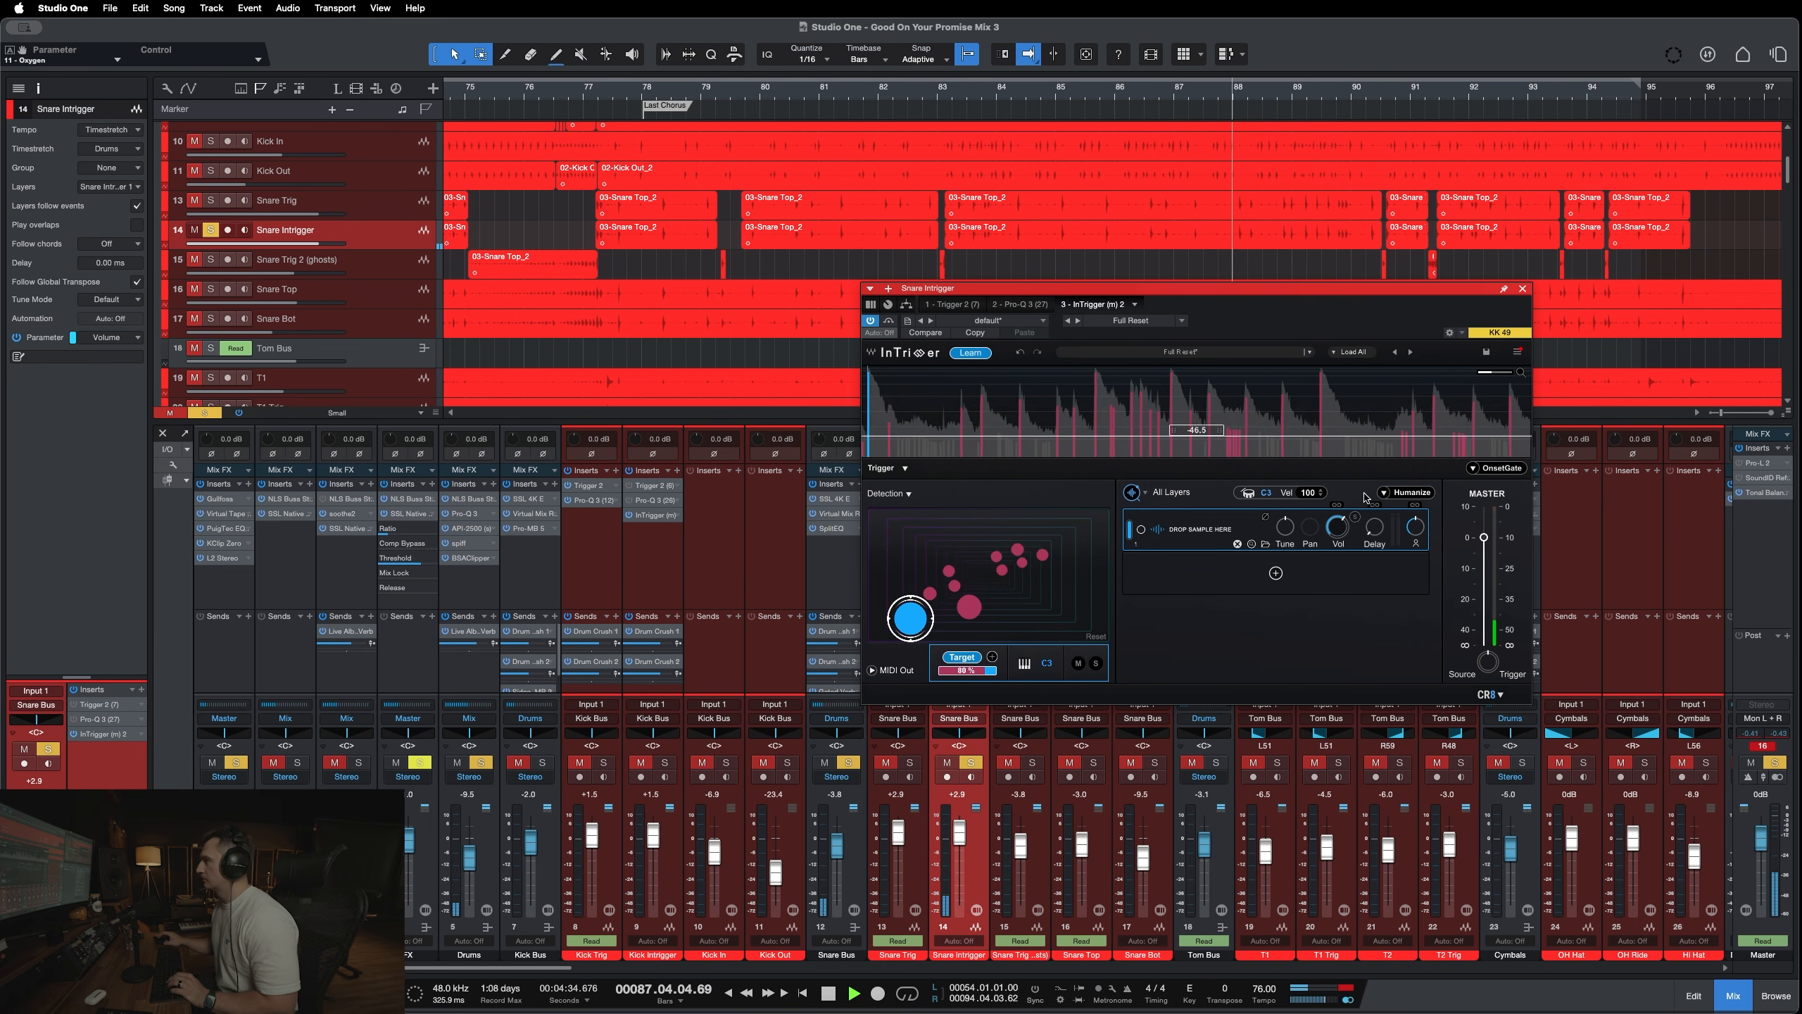
pyautogui.moveTo(1261, 293)
pyautogui.mouseDown()
pyautogui.moveTo(1190, 470)
pyautogui.moveTo(1198, 507)
pyautogui.moveTo(1257, 303)
pyautogui.mouseUp()
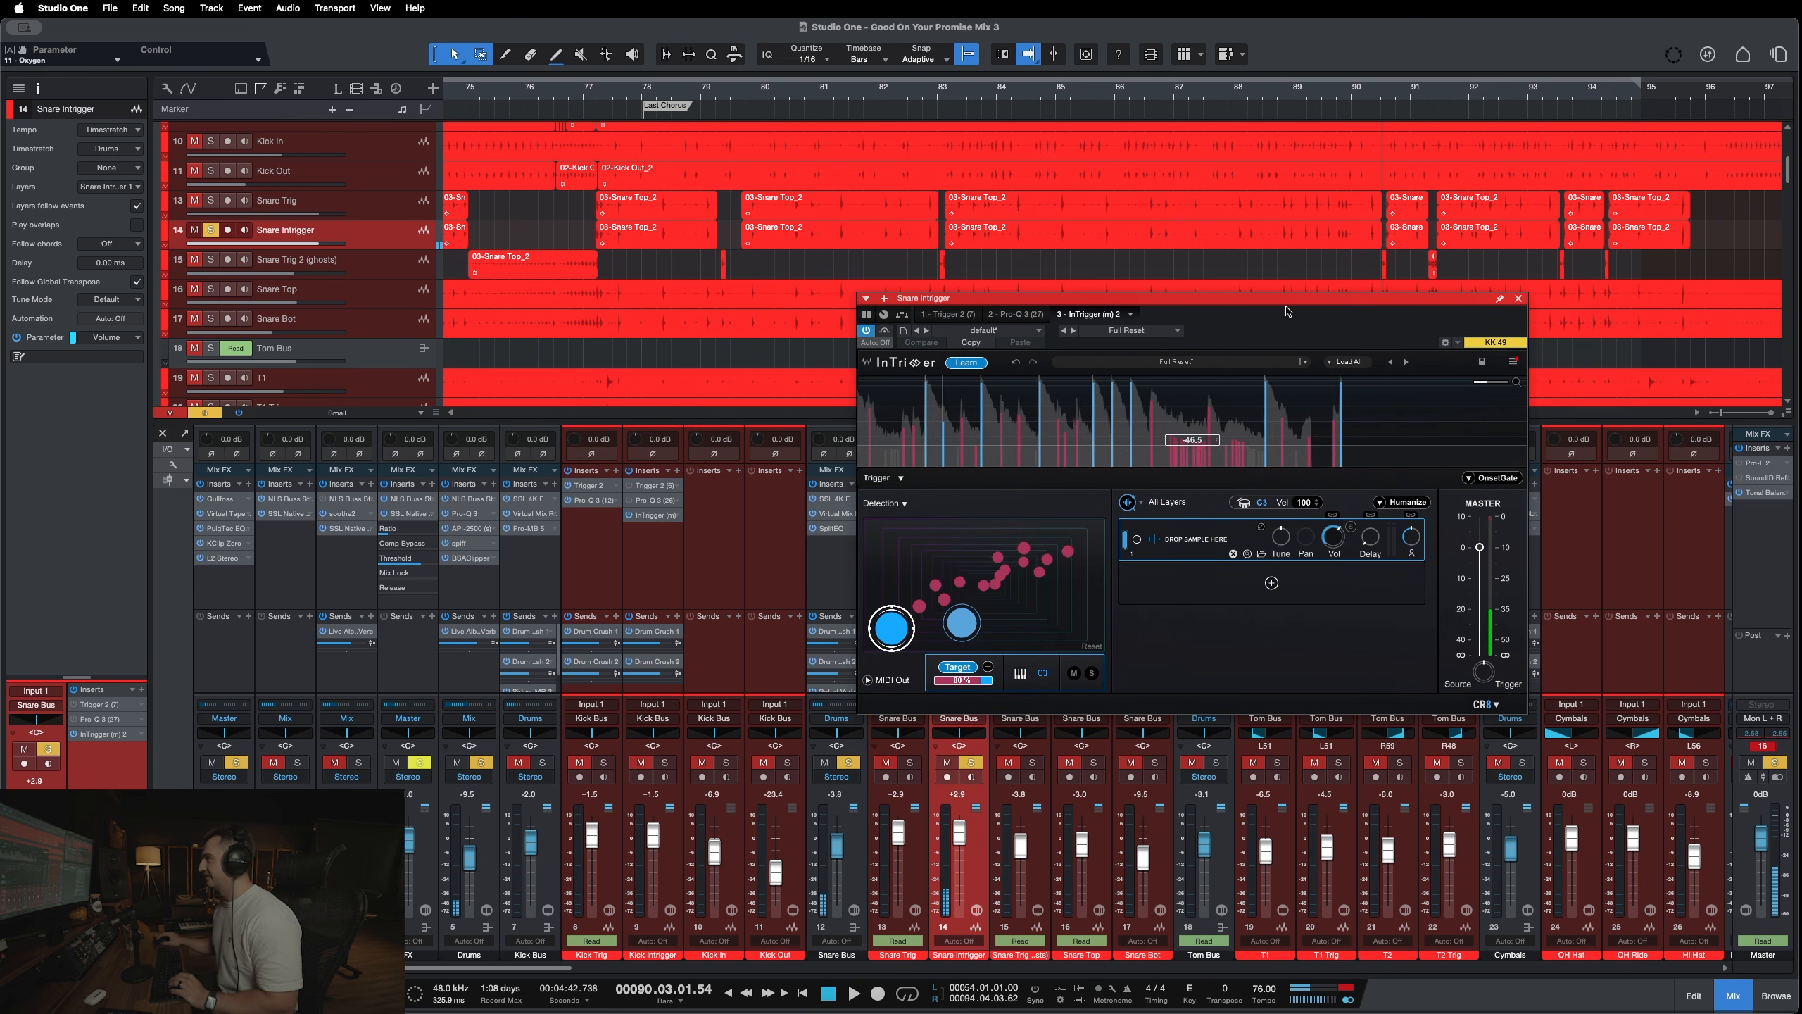
pyautogui.moveTo(1288, 310); pyautogui.dragTo(1143, 339)
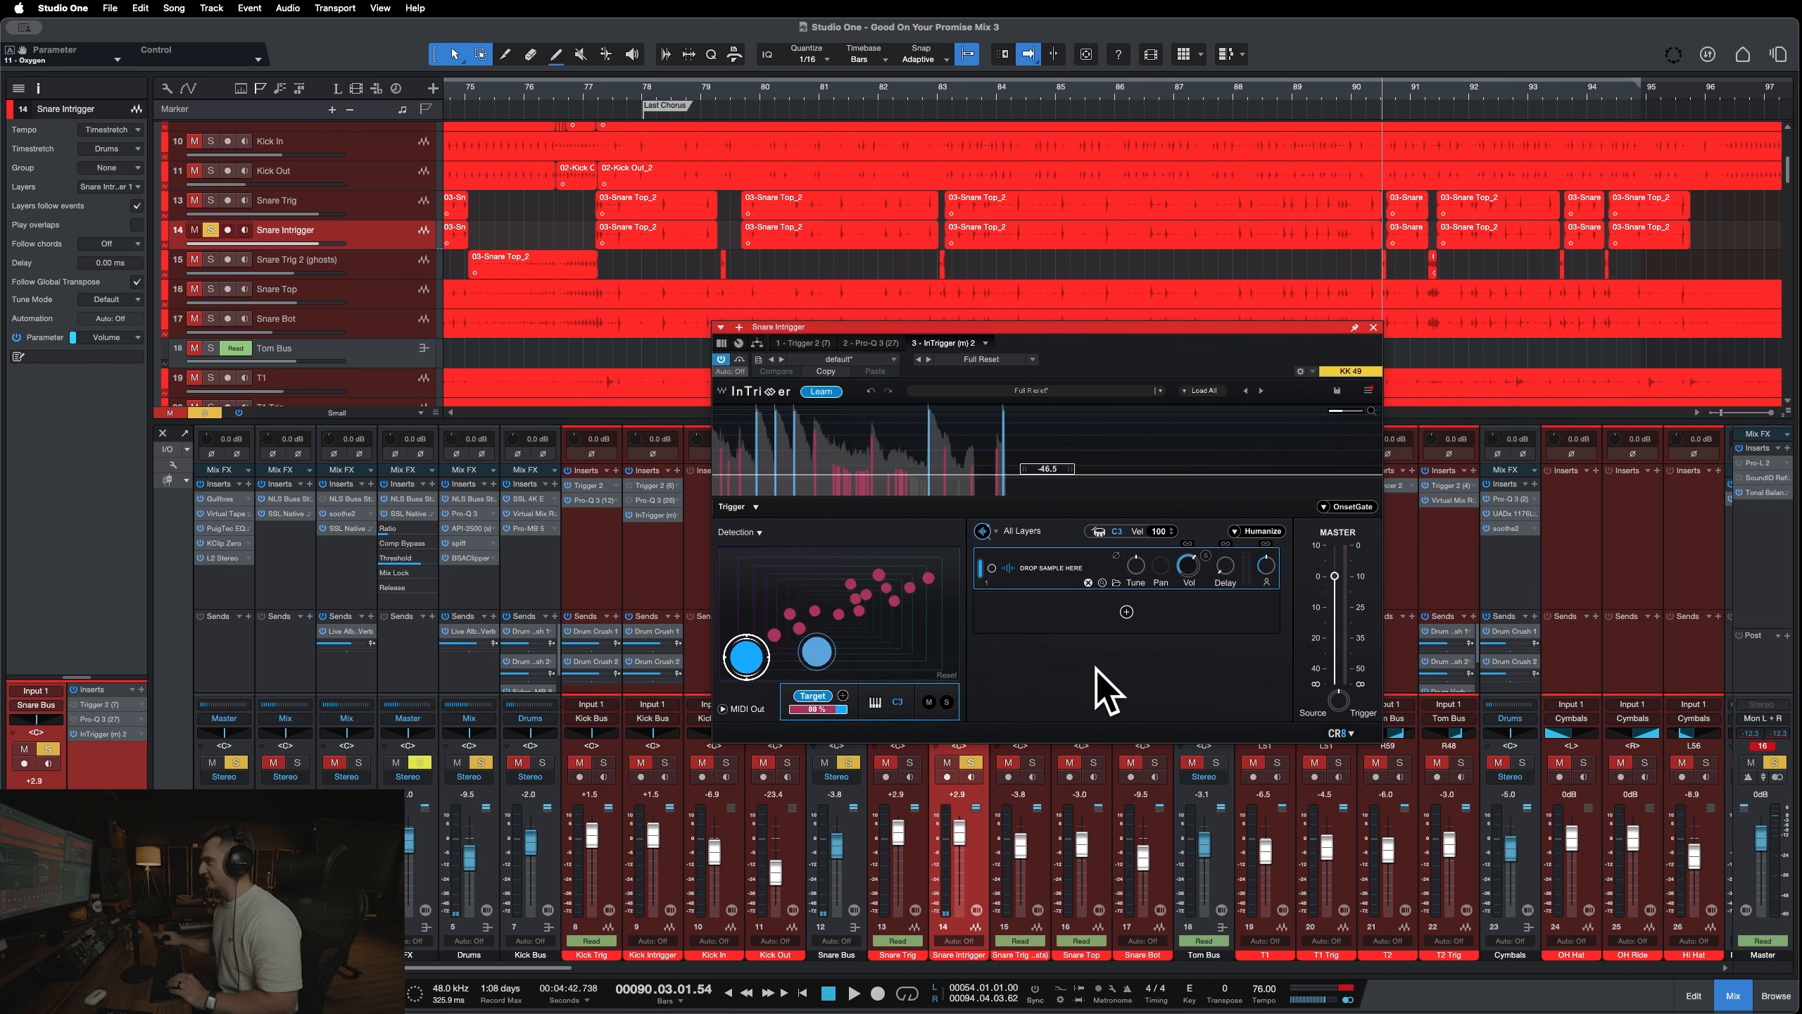
# Open the sample browser for the empty layer, collapse the Kicks folder and expand the Snares folder.
pyautogui.click(1115, 584)
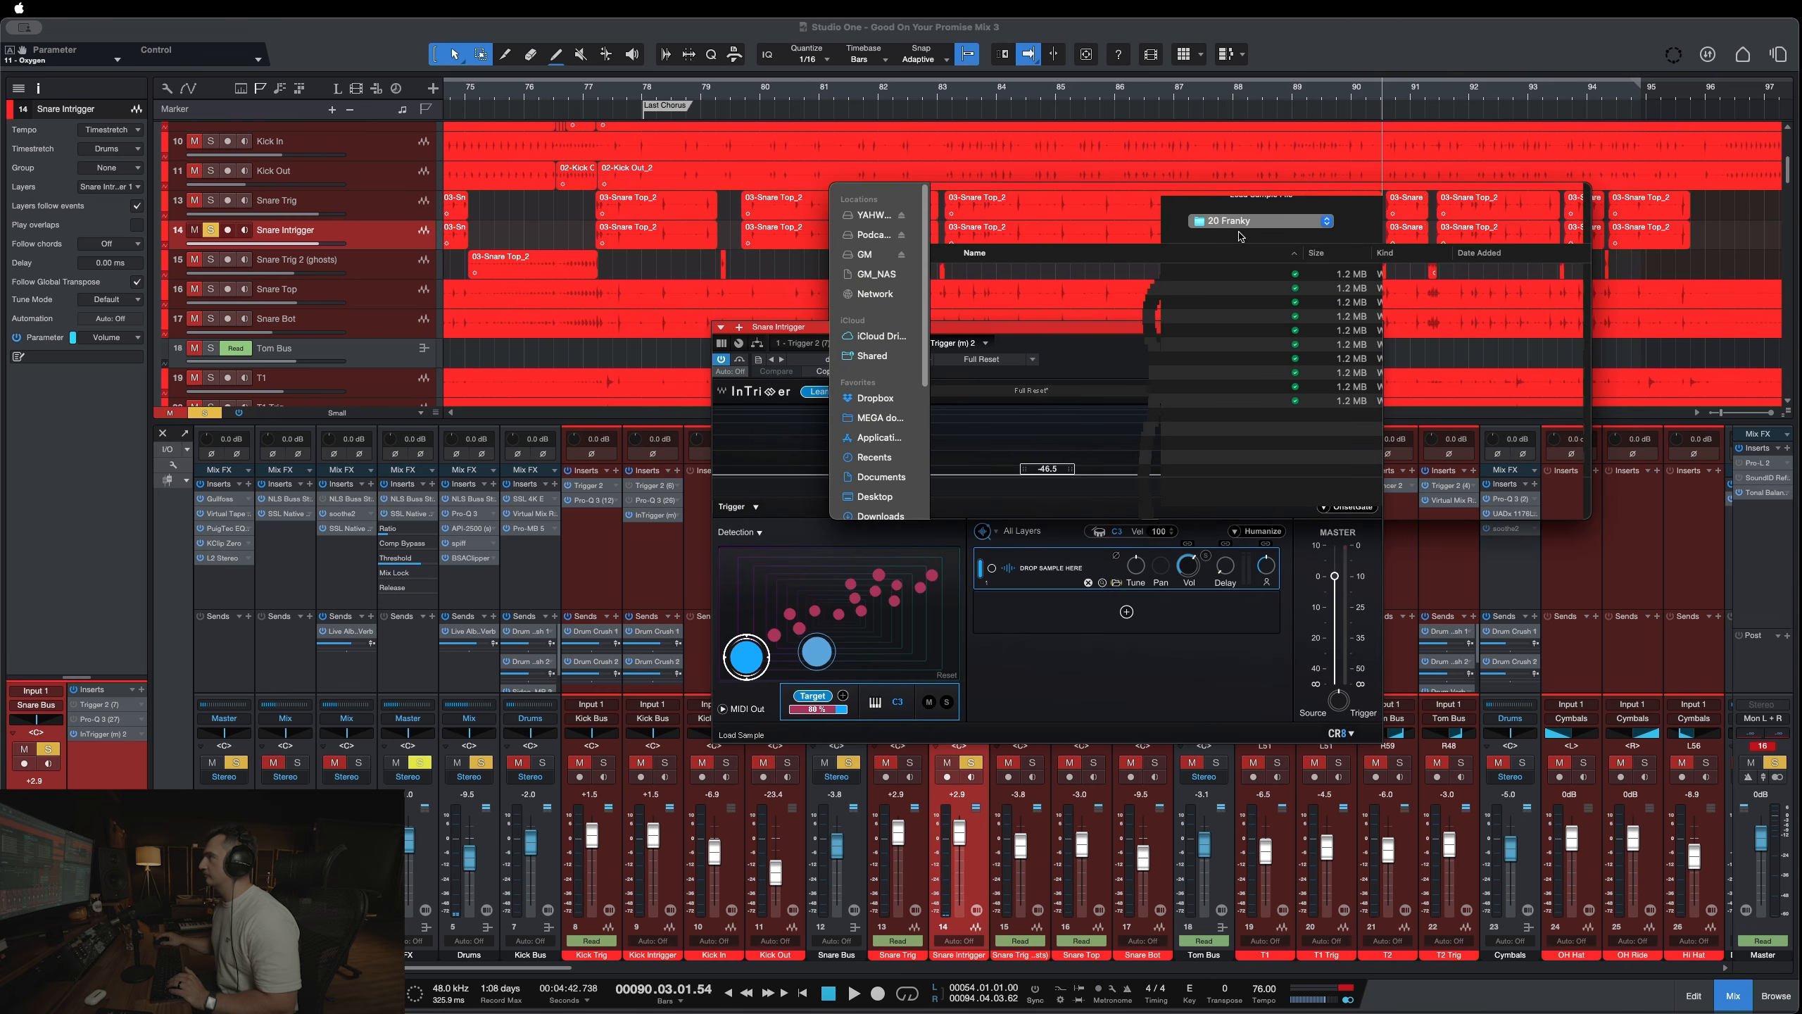
pyautogui.click(1249, 221)
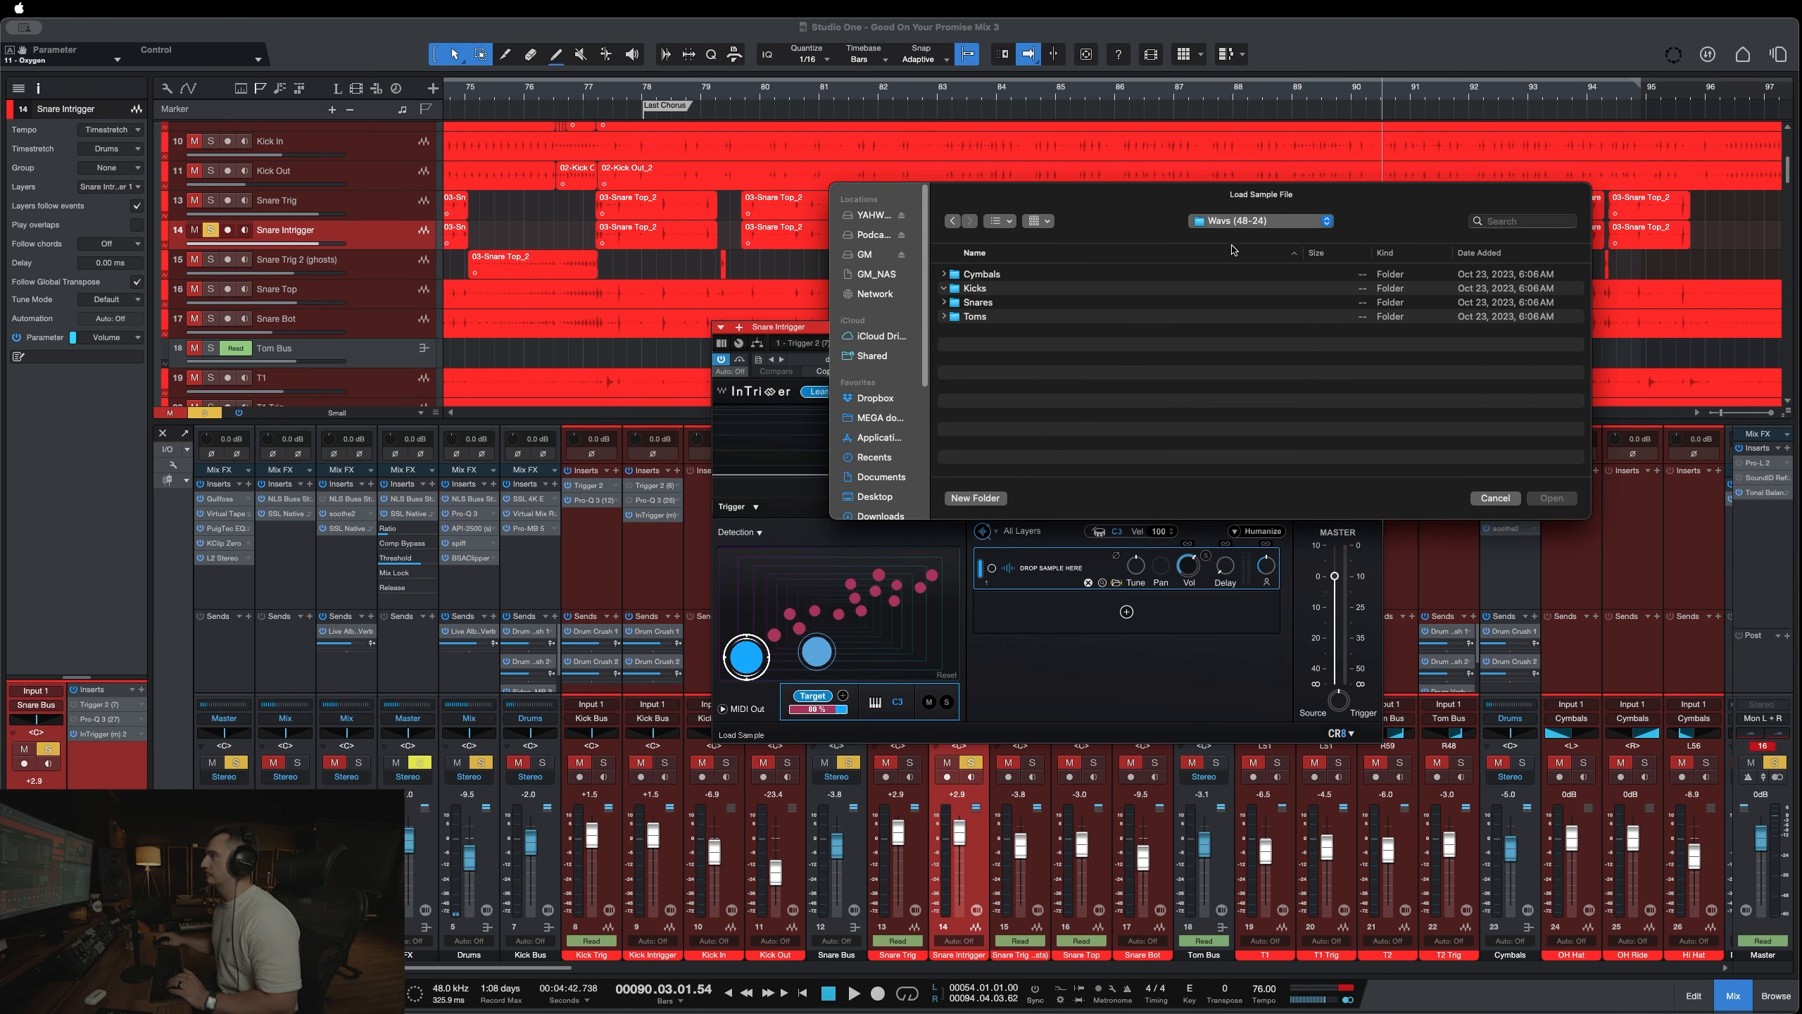
pyautogui.click(991, 336)
pyautogui.click(966, 380)
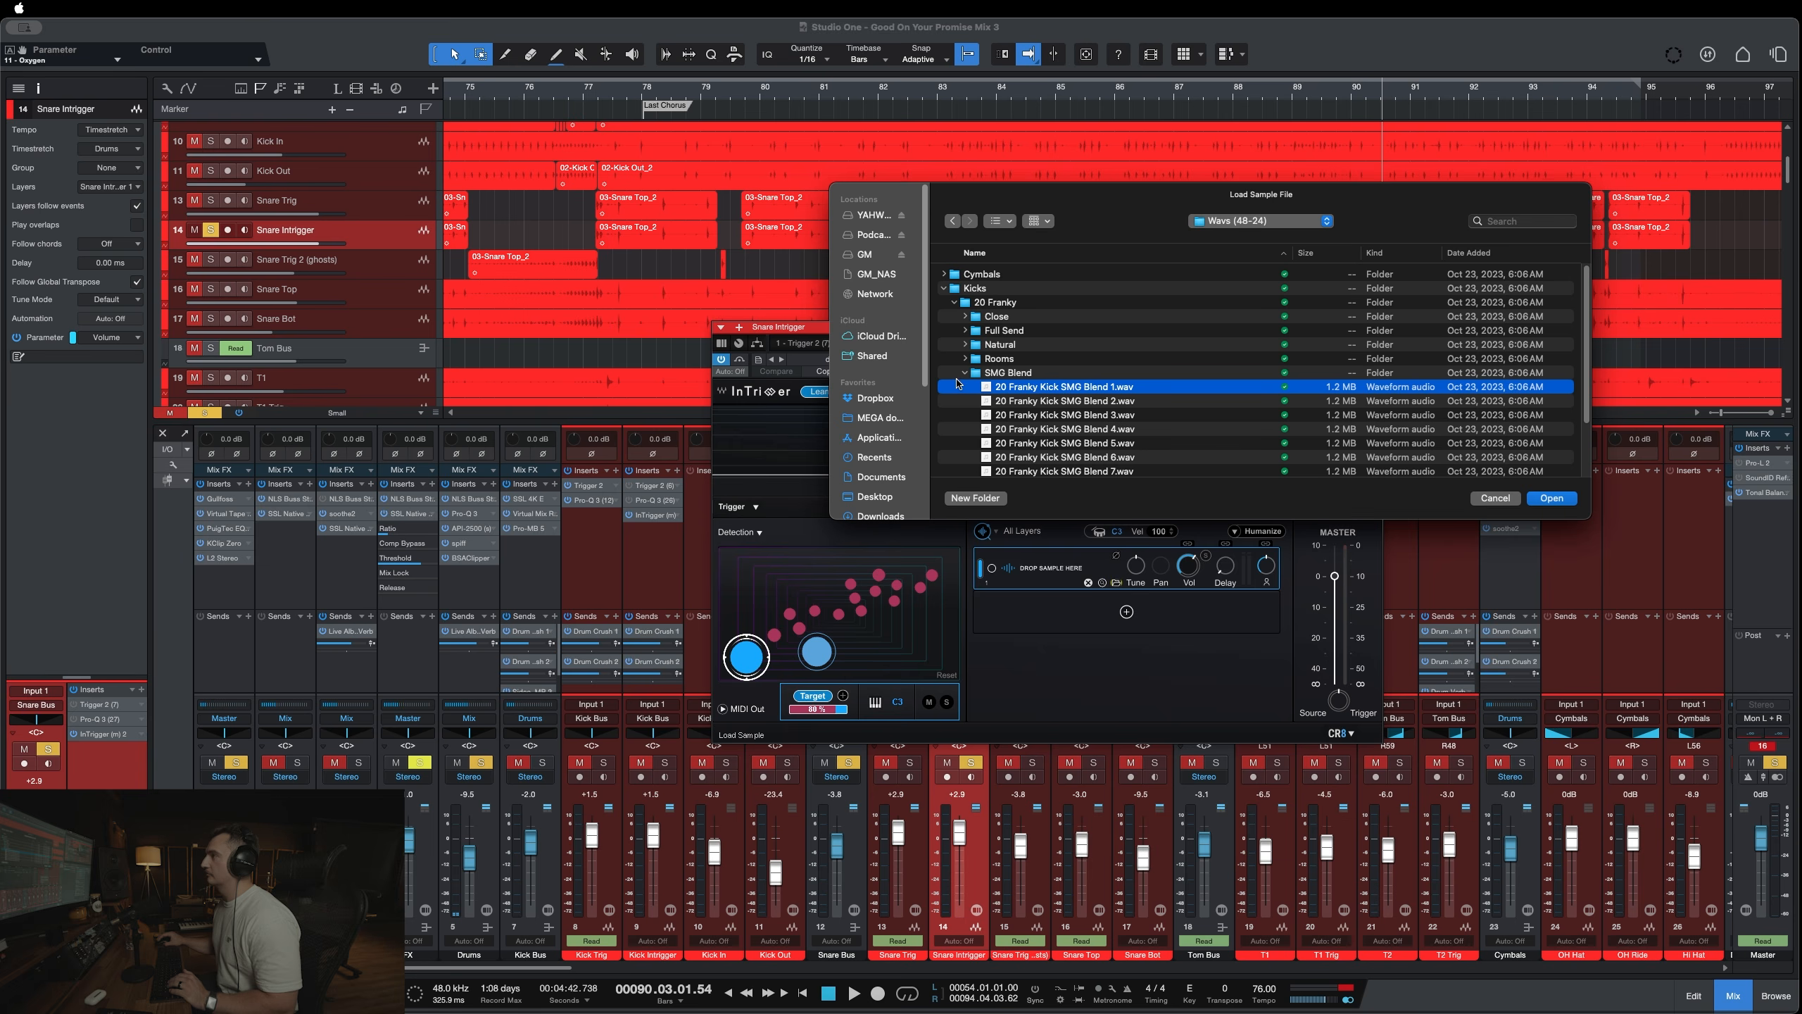
pyautogui.click(960, 305)
pyautogui.click(944, 289)
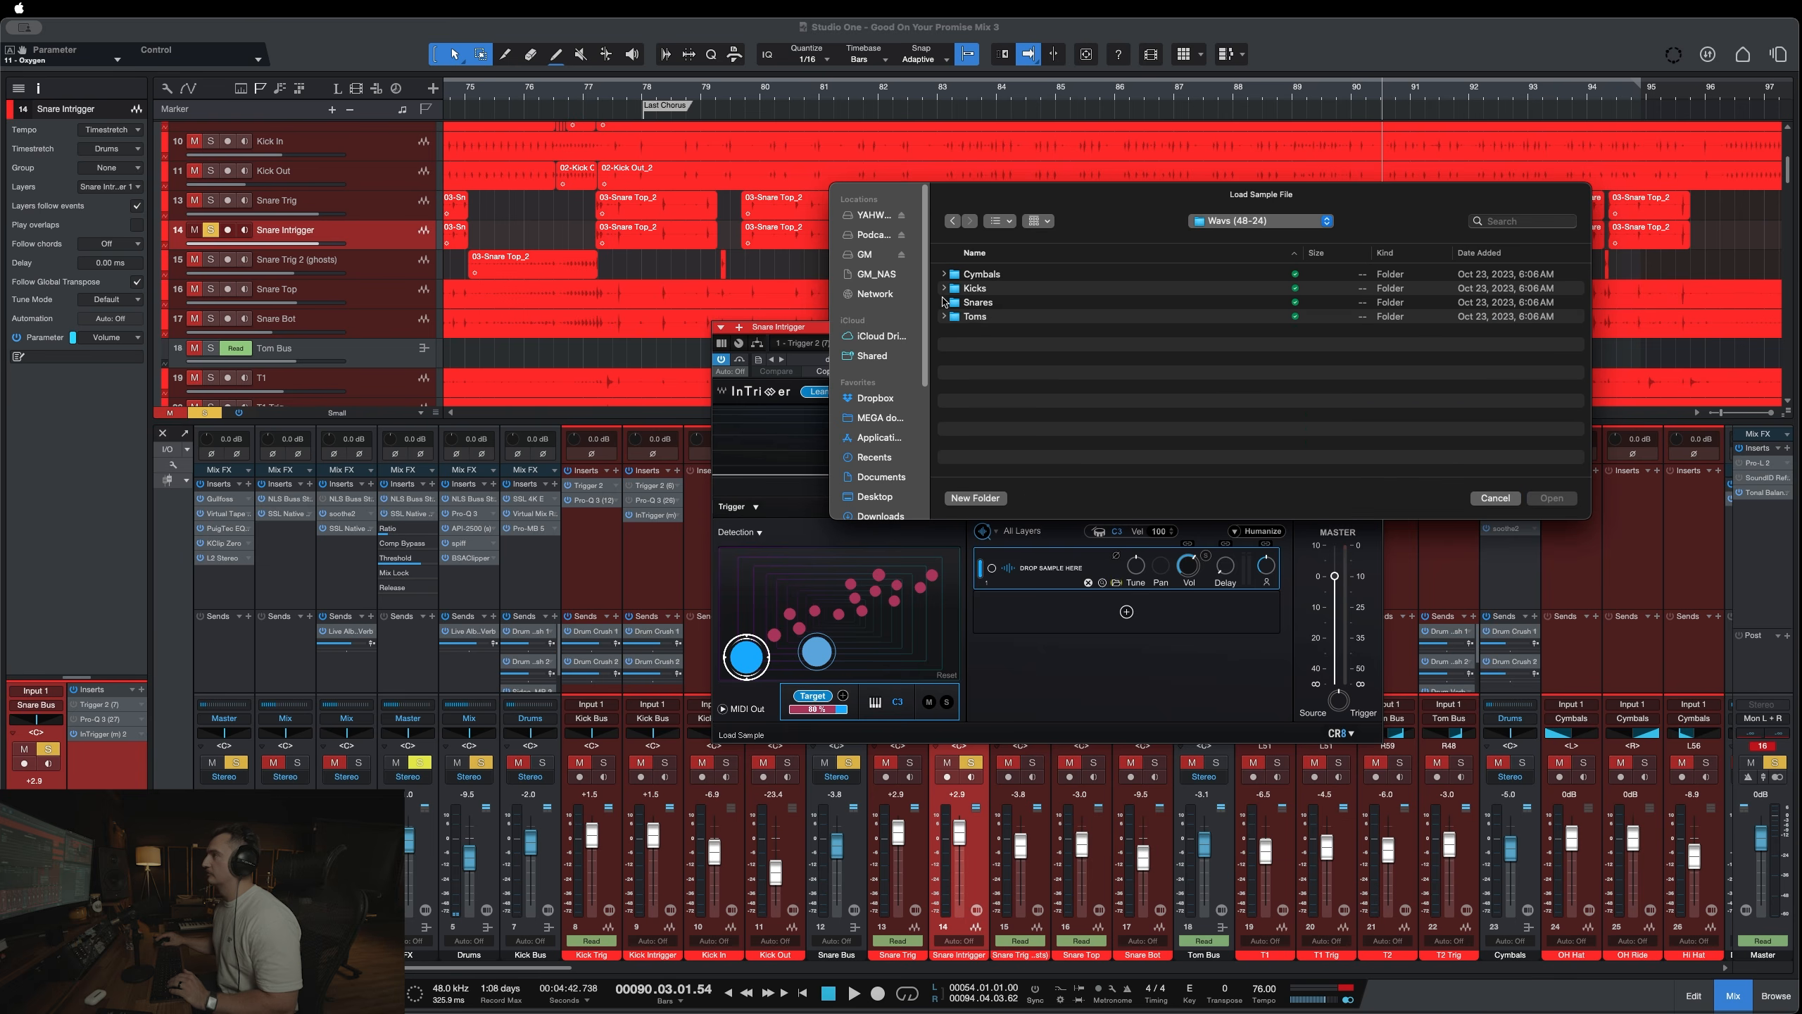
pyautogui.click(944, 303)
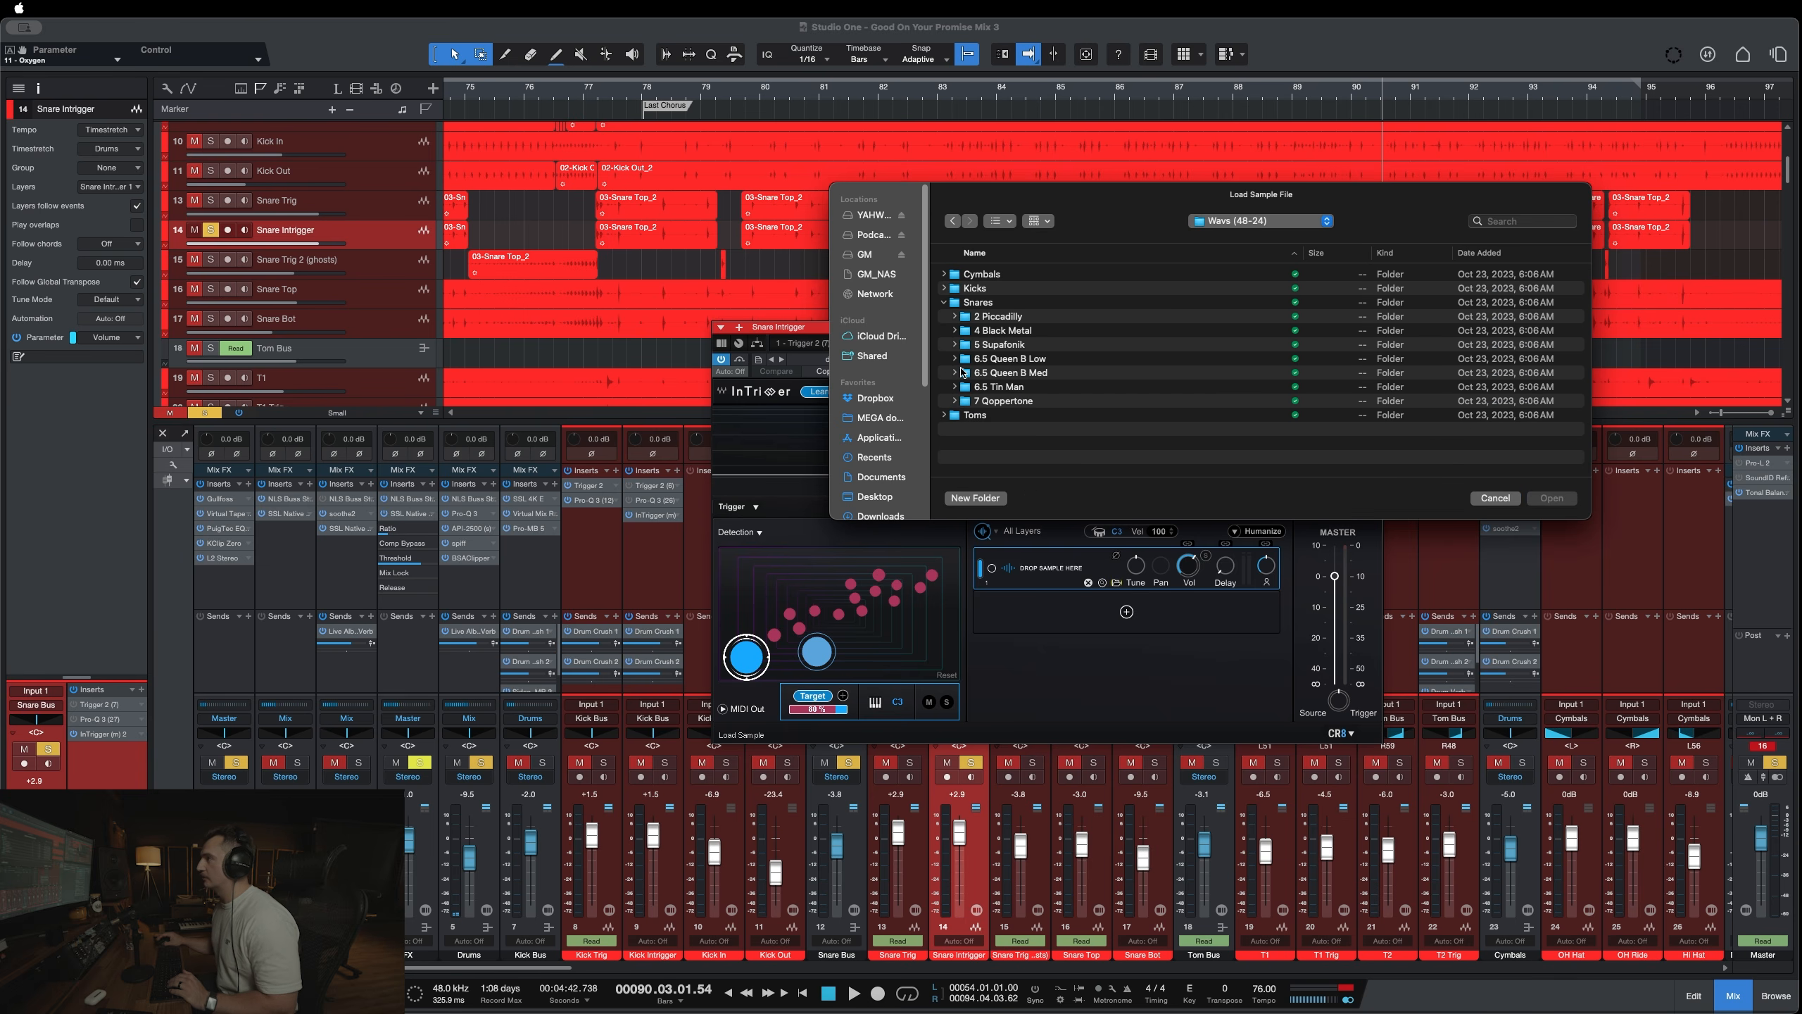
# Load 6.5 Queen B Med SMG Blend 10.wav from the 6.5 Queen B Med SMG Blend folder into the layer.
pyautogui.click(953, 372)
pyautogui.scroll(-2, 1010, 395)
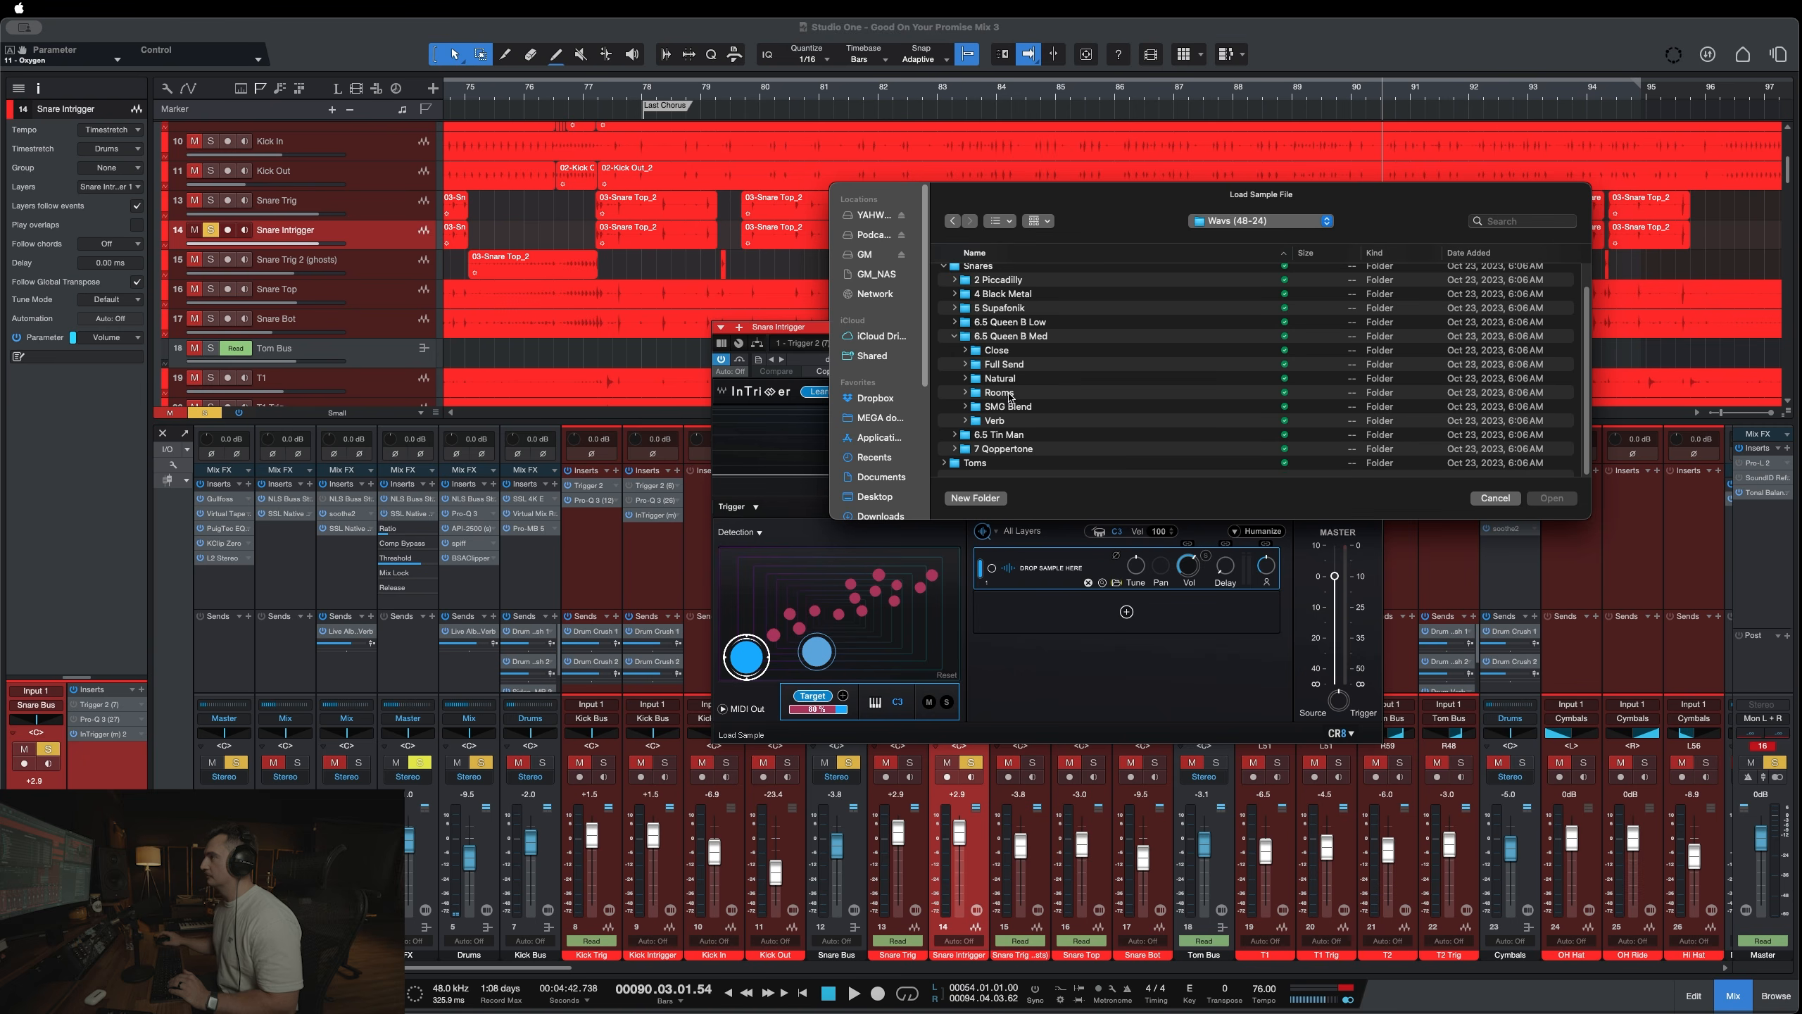
pyautogui.click(963, 408)
pyautogui.scroll(-10, 1164, 437)
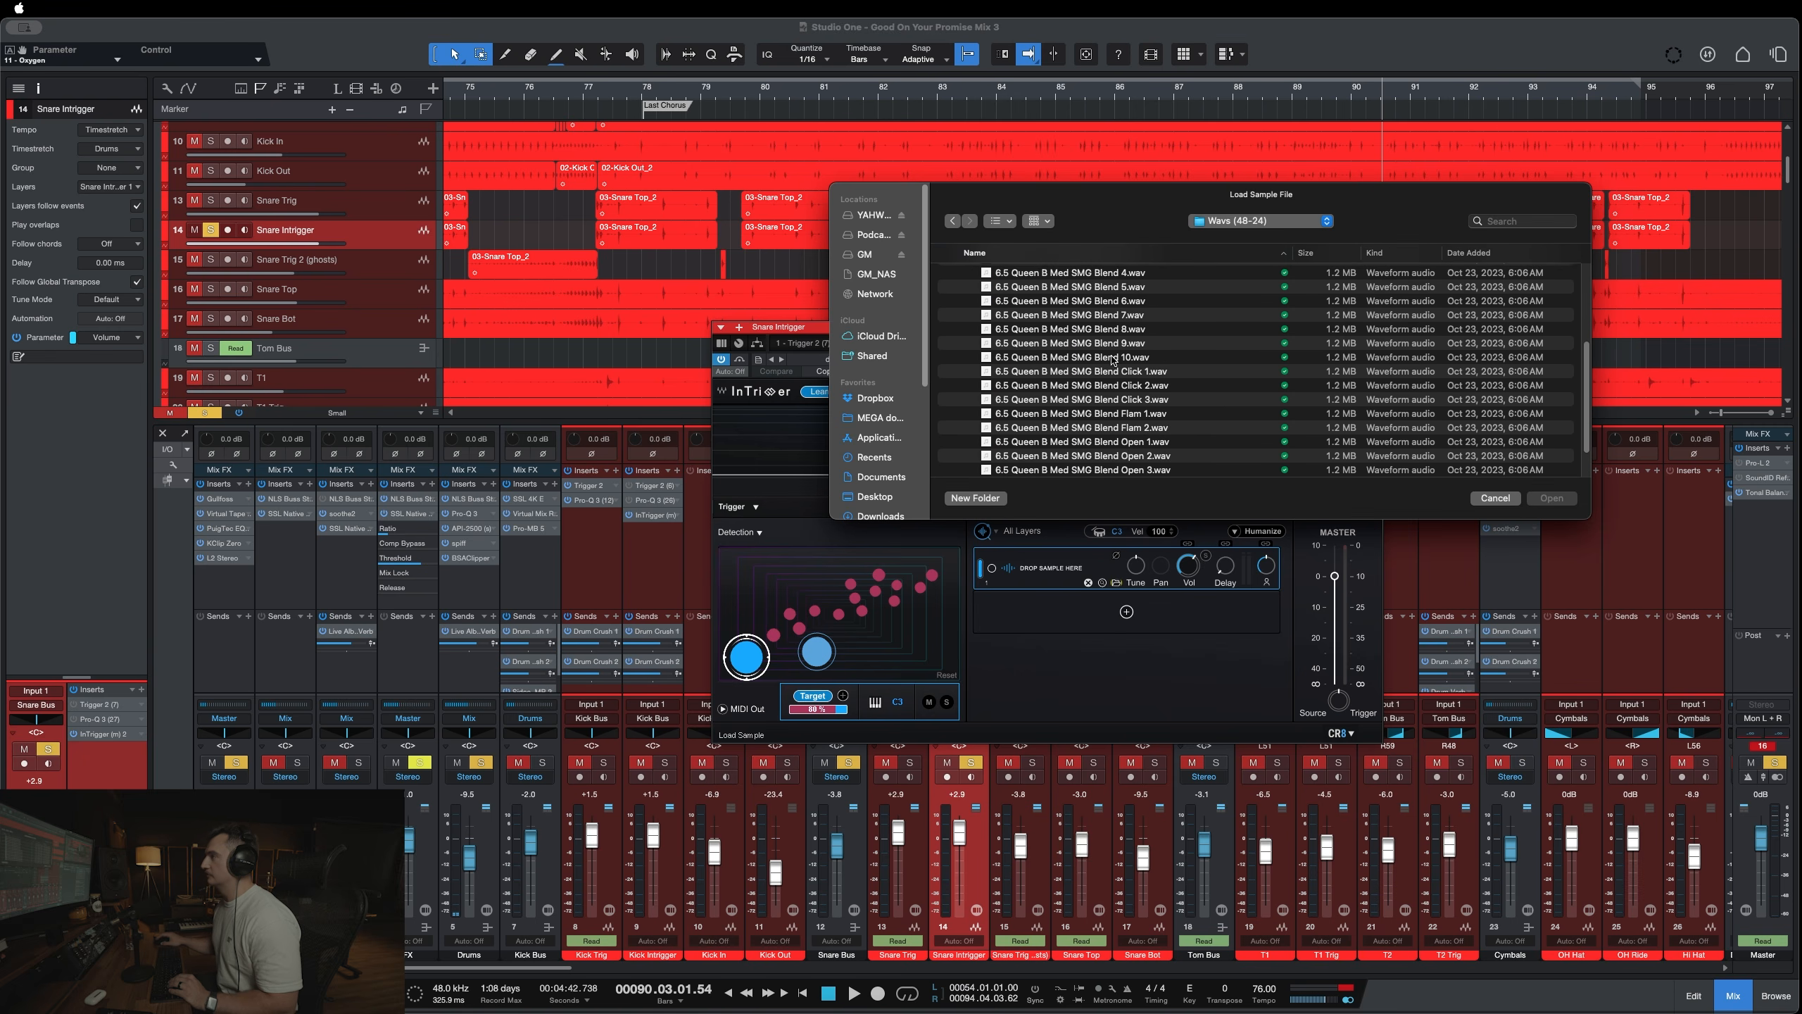
pyautogui.click(1082, 357)
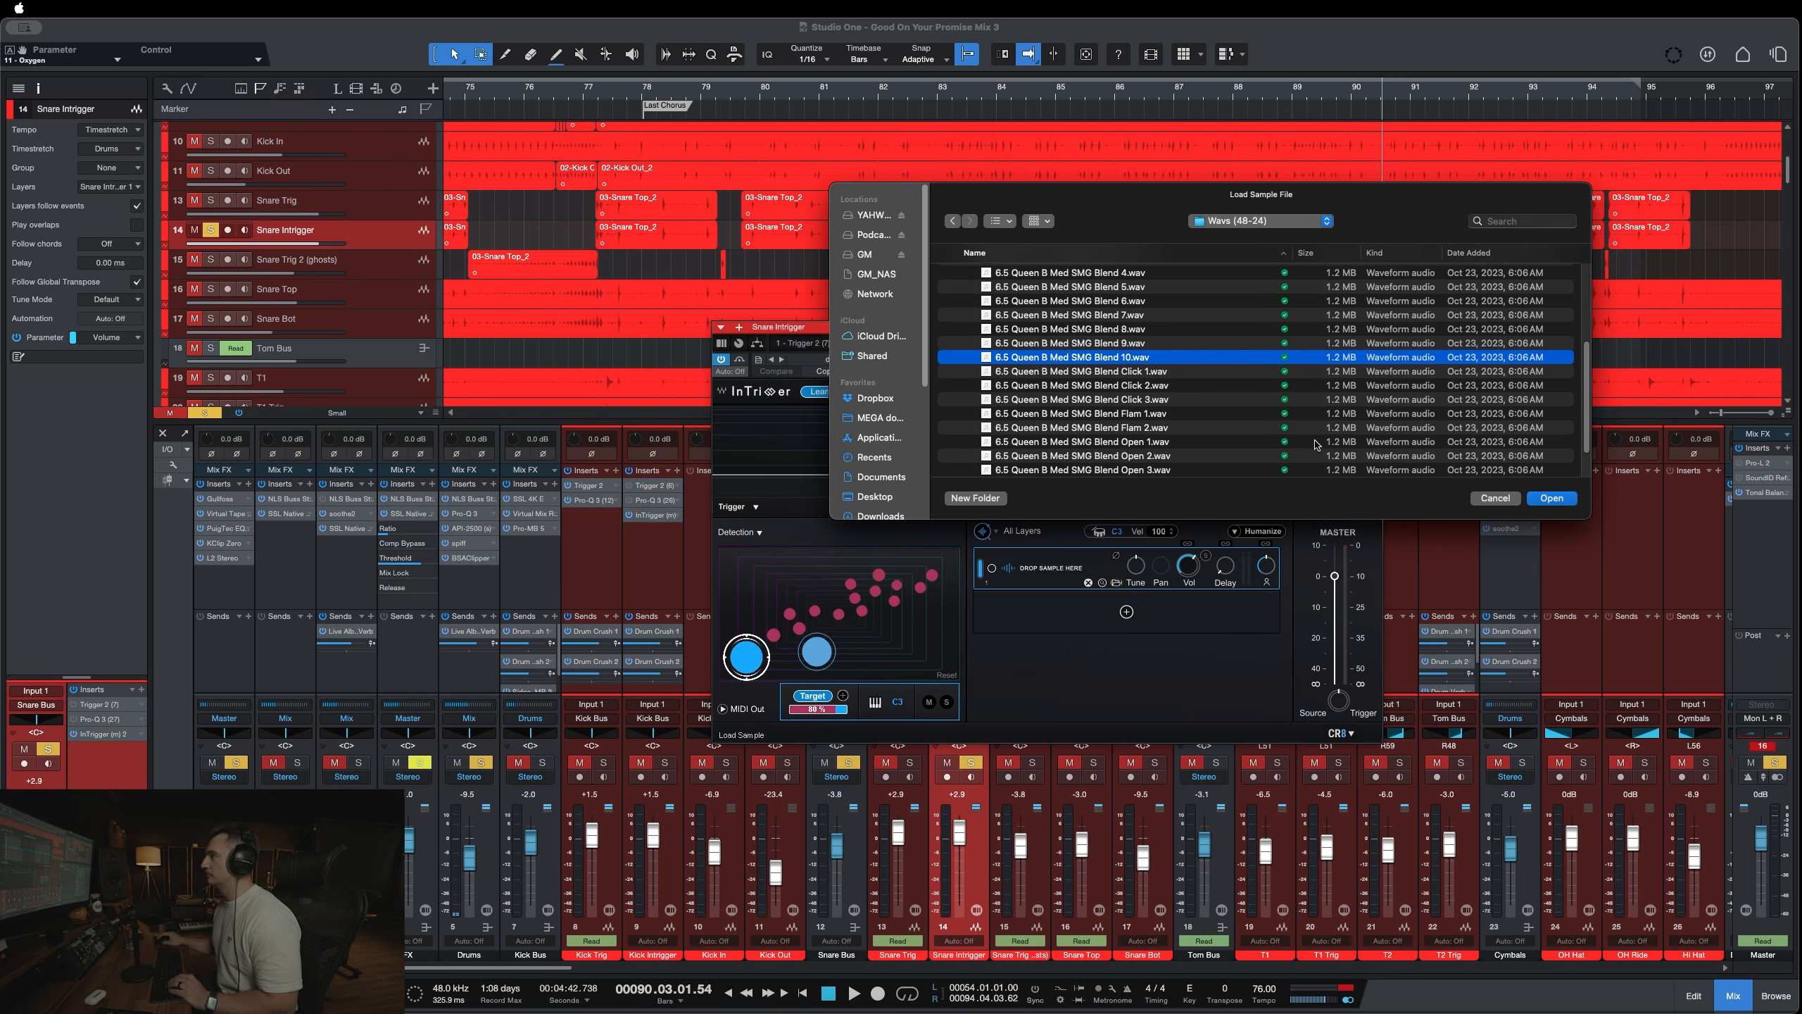
pyautogui.click(1568, 501)
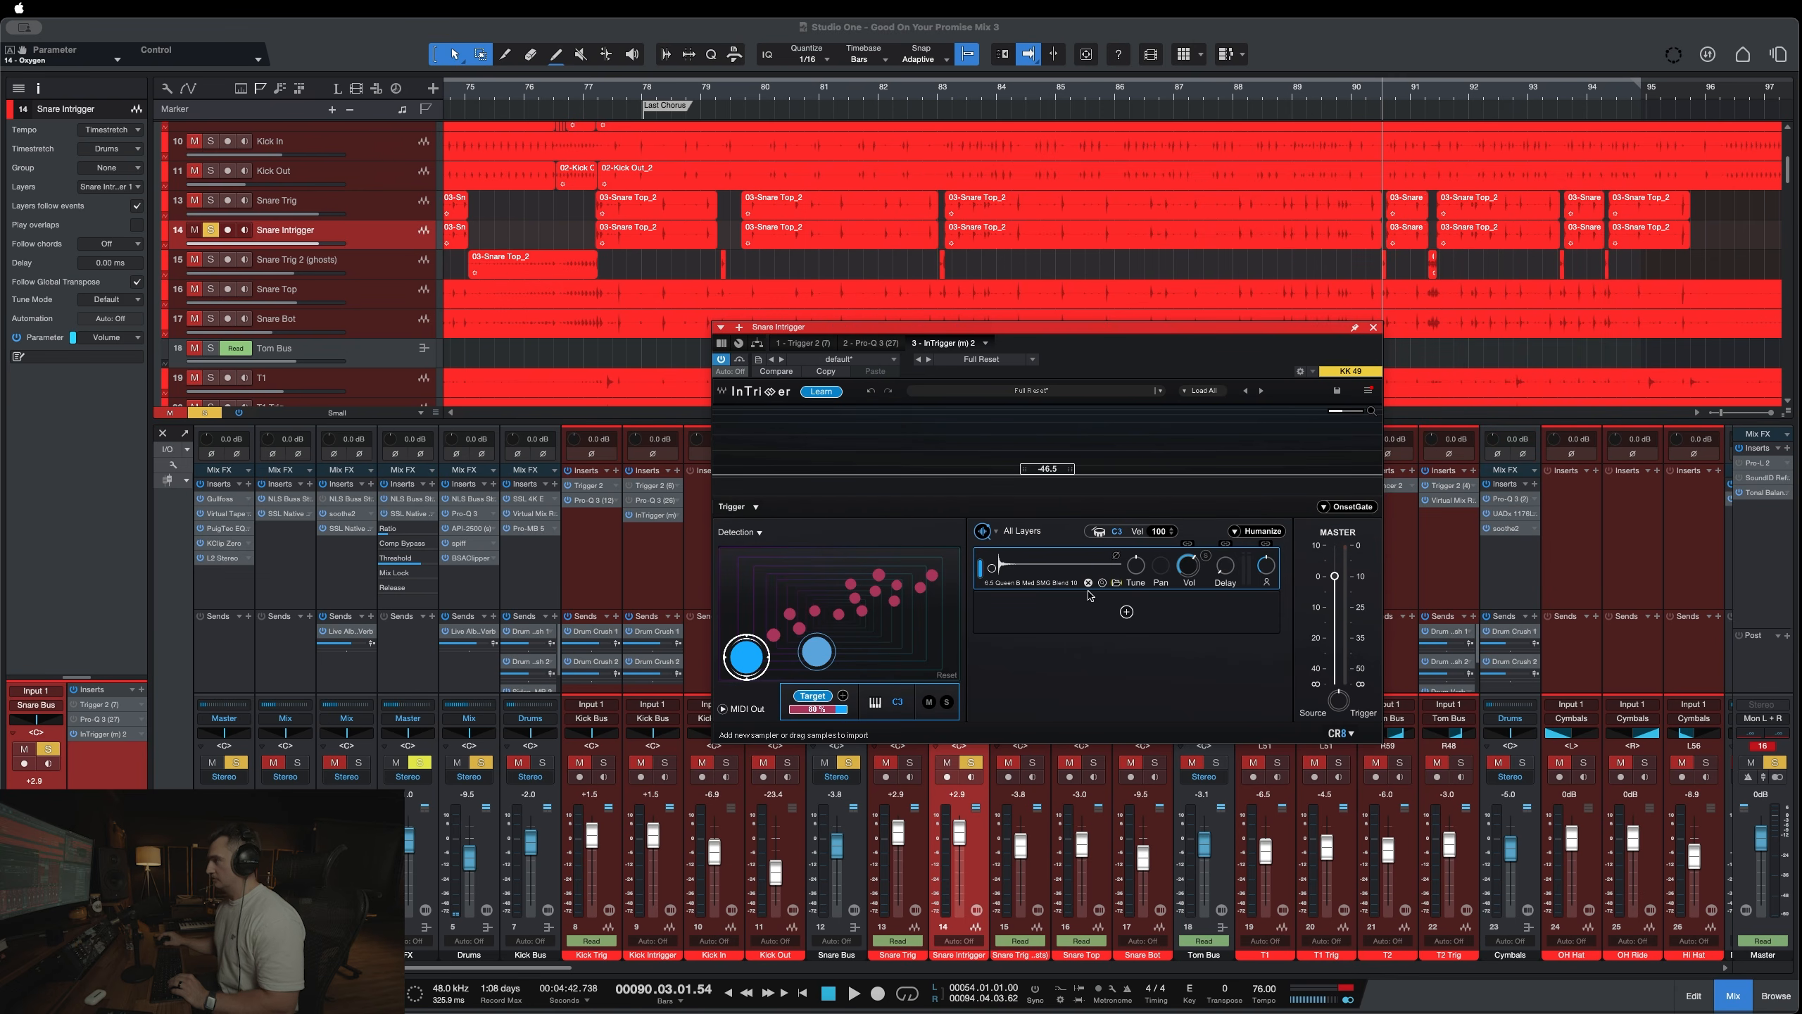
# Adjust the master Source/Trigger balance and audition the snare sample, replaying it from around bar 81.
pyautogui.moveTo(1339, 711); pyautogui.dragTo(1336, 706)
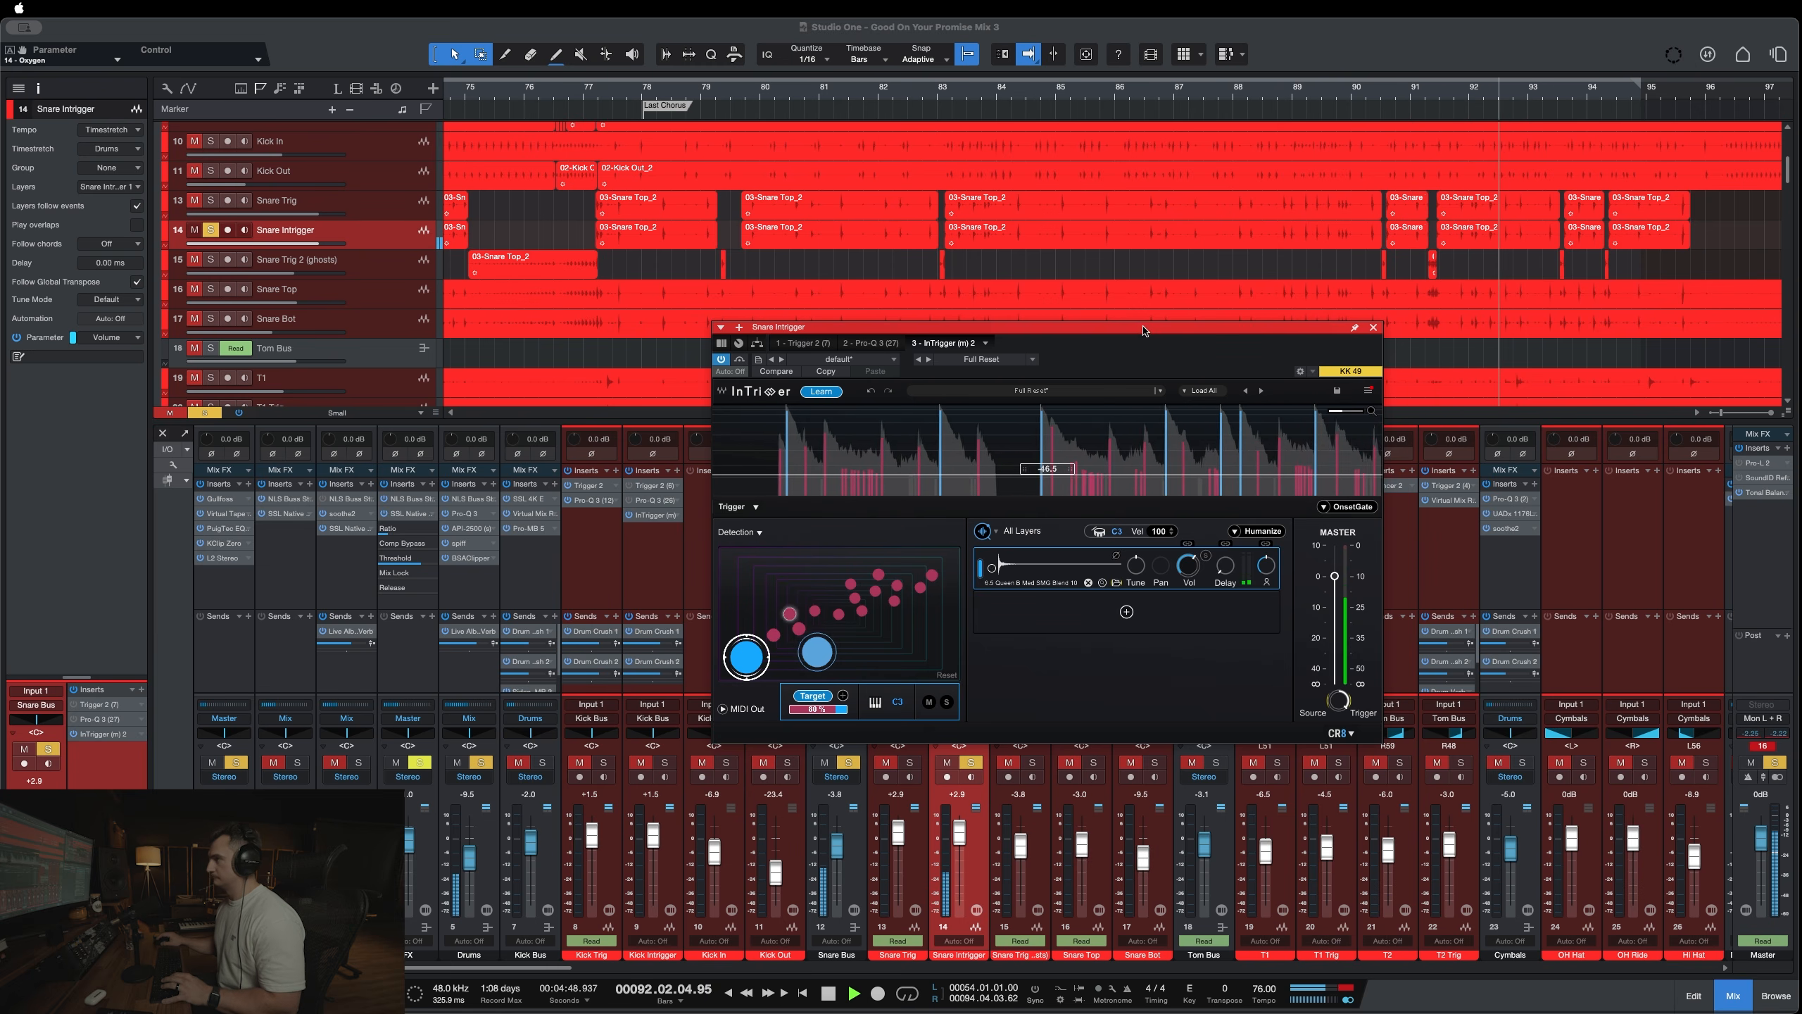
pyautogui.moveTo(1150, 364); pyautogui.dragTo(1070, 328)
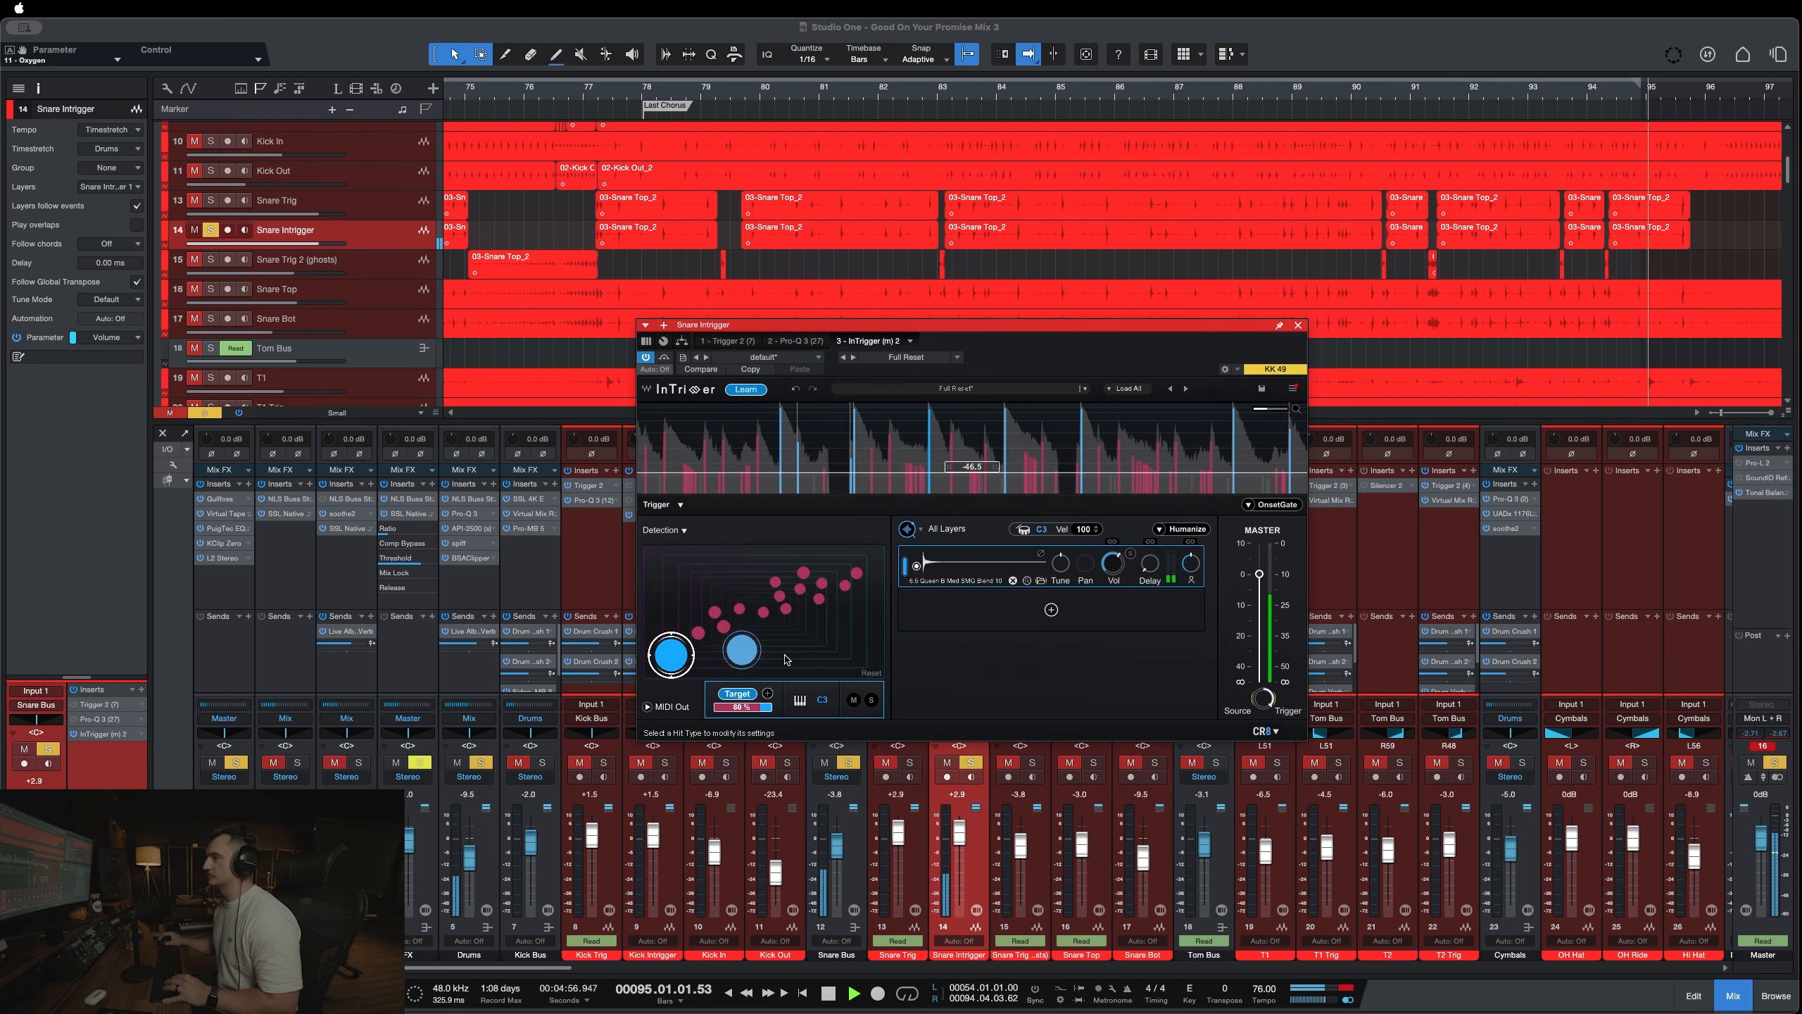
pyautogui.moveTo(694, 635); pyautogui.dragTo(694, 623)
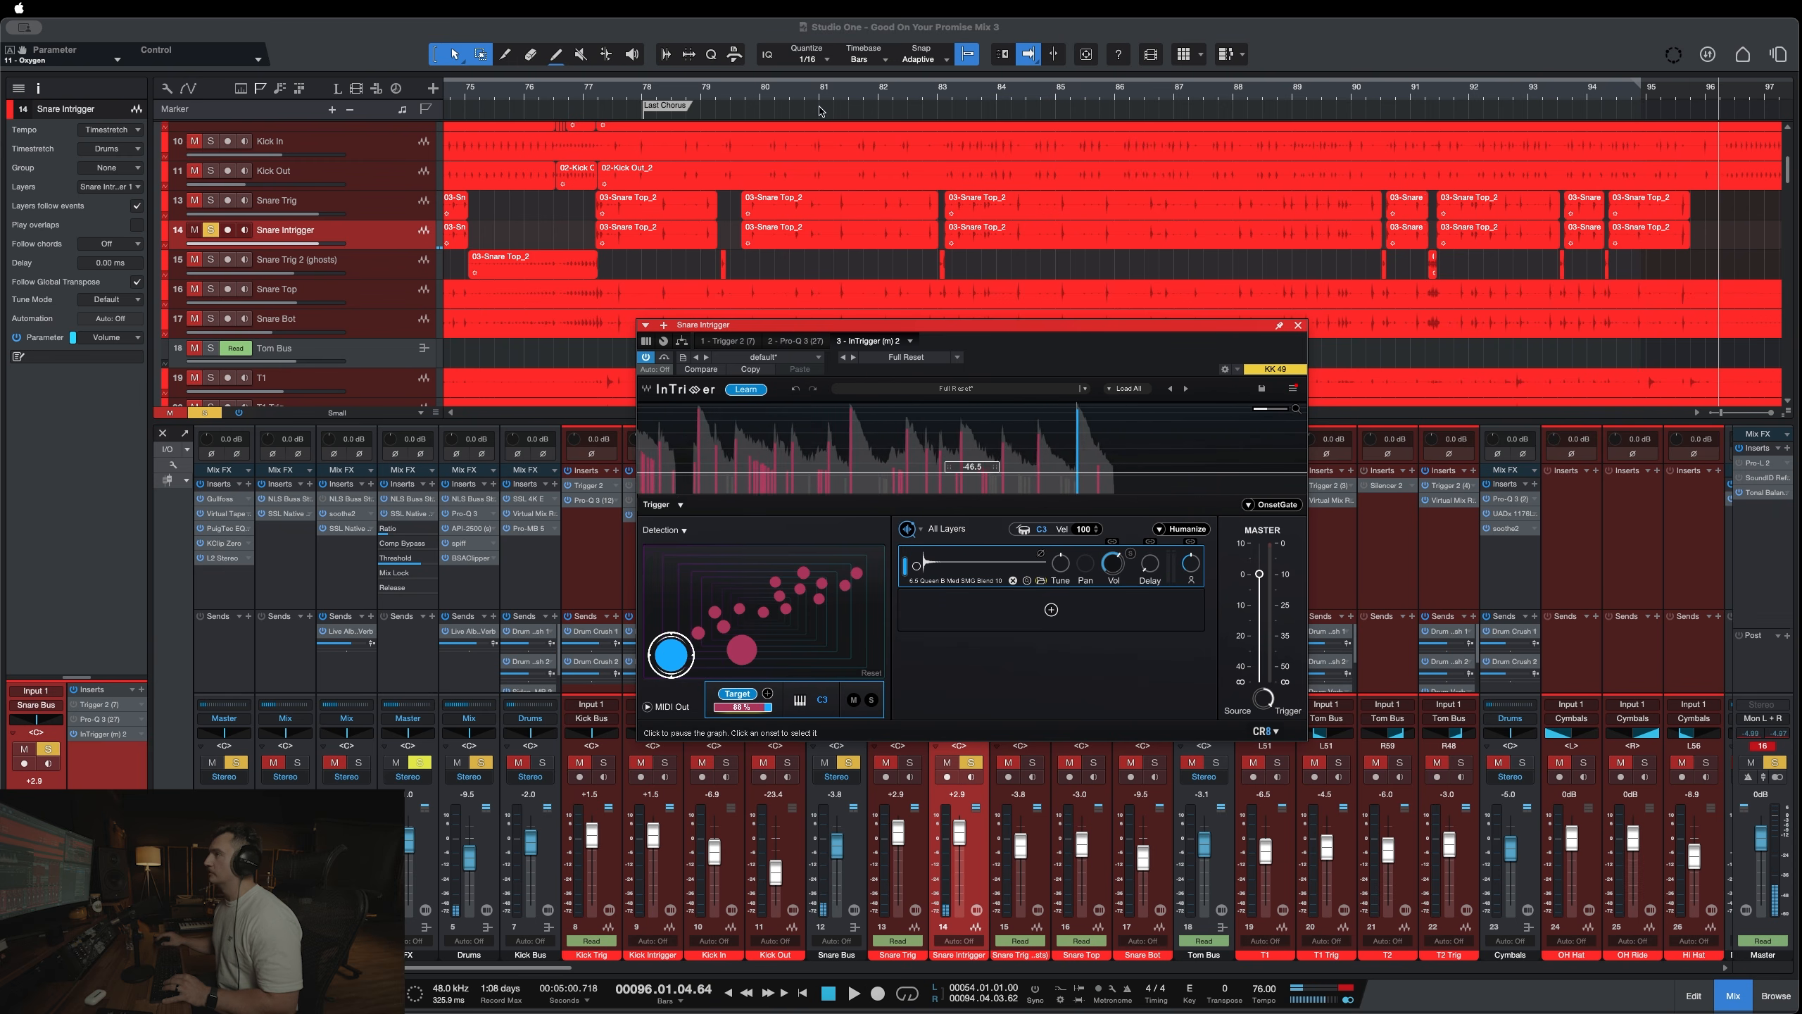
pyautogui.click(1065, 206)
pyautogui.press('space')
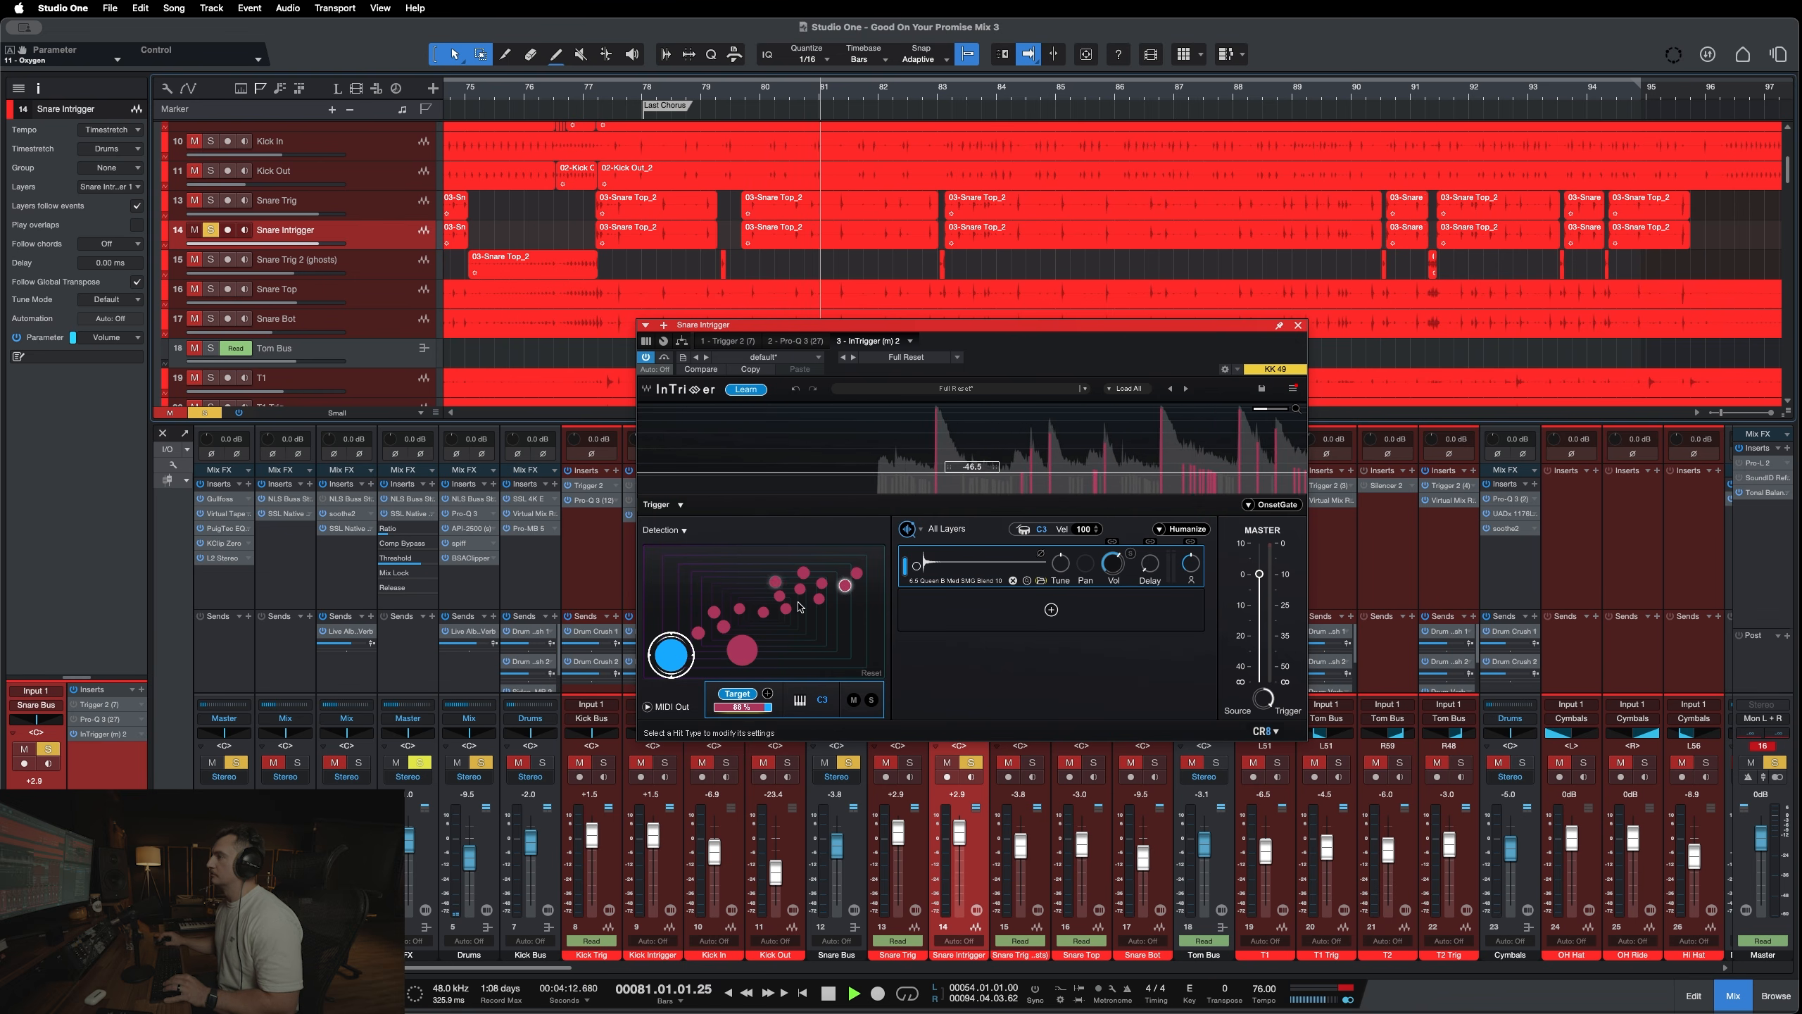
# Set the detection threshold to -45.9 and the snare Target amount to 81% while auditioning the triggered hits.
pyautogui.moveTo(972, 471); pyautogui.dragTo(973, 470)
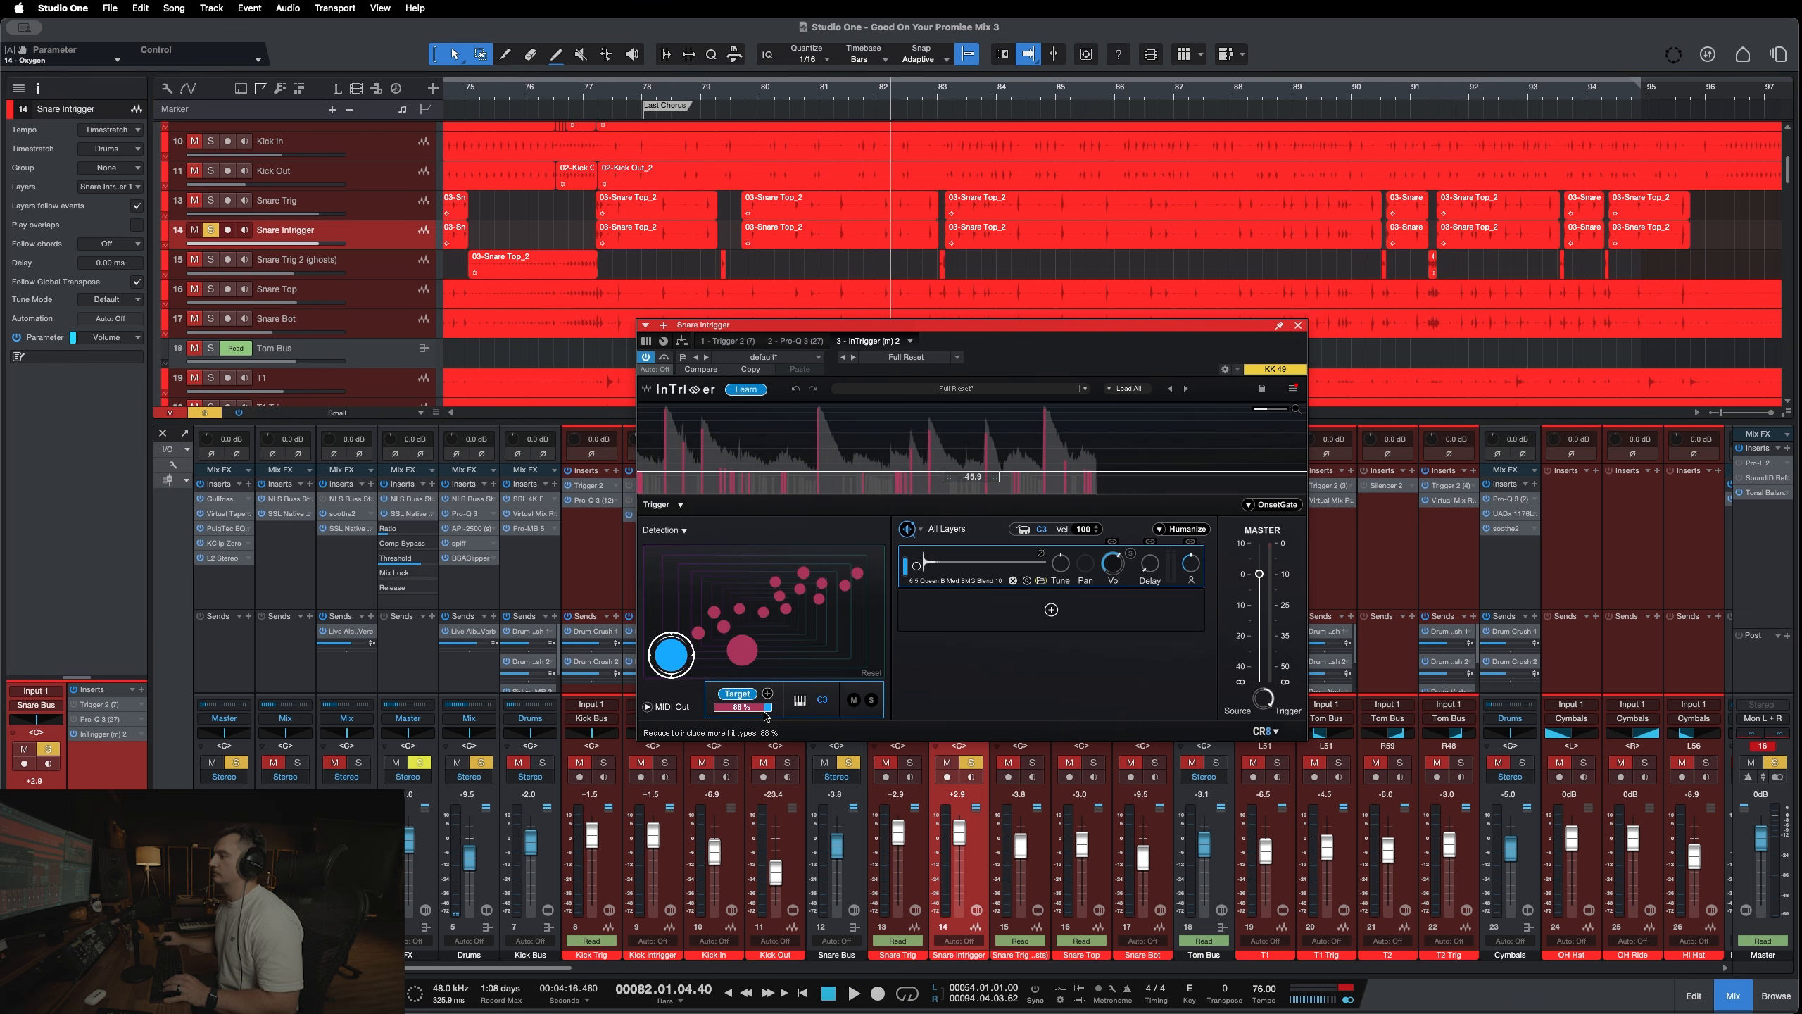
pyautogui.moveTo(742, 706); pyautogui.dragTo(741, 707)
pyautogui.press('space')
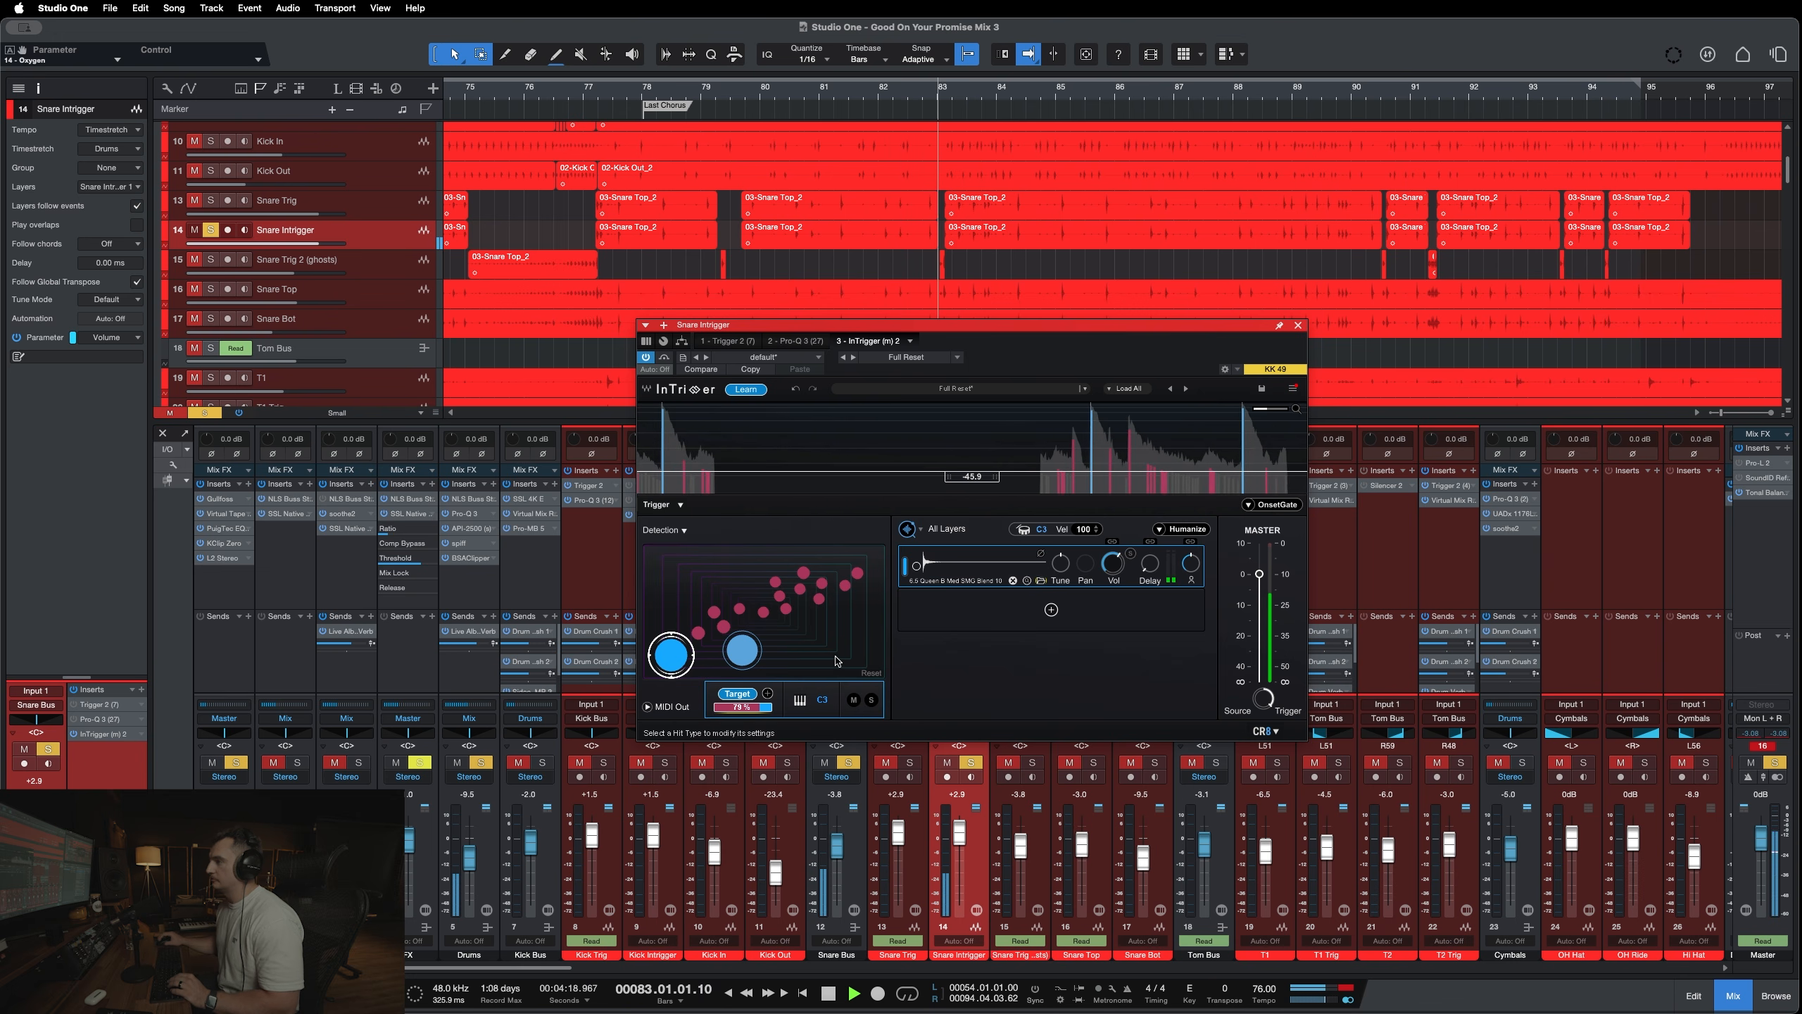
pyautogui.moveTo(756, 710); pyautogui.dragTo(759, 711)
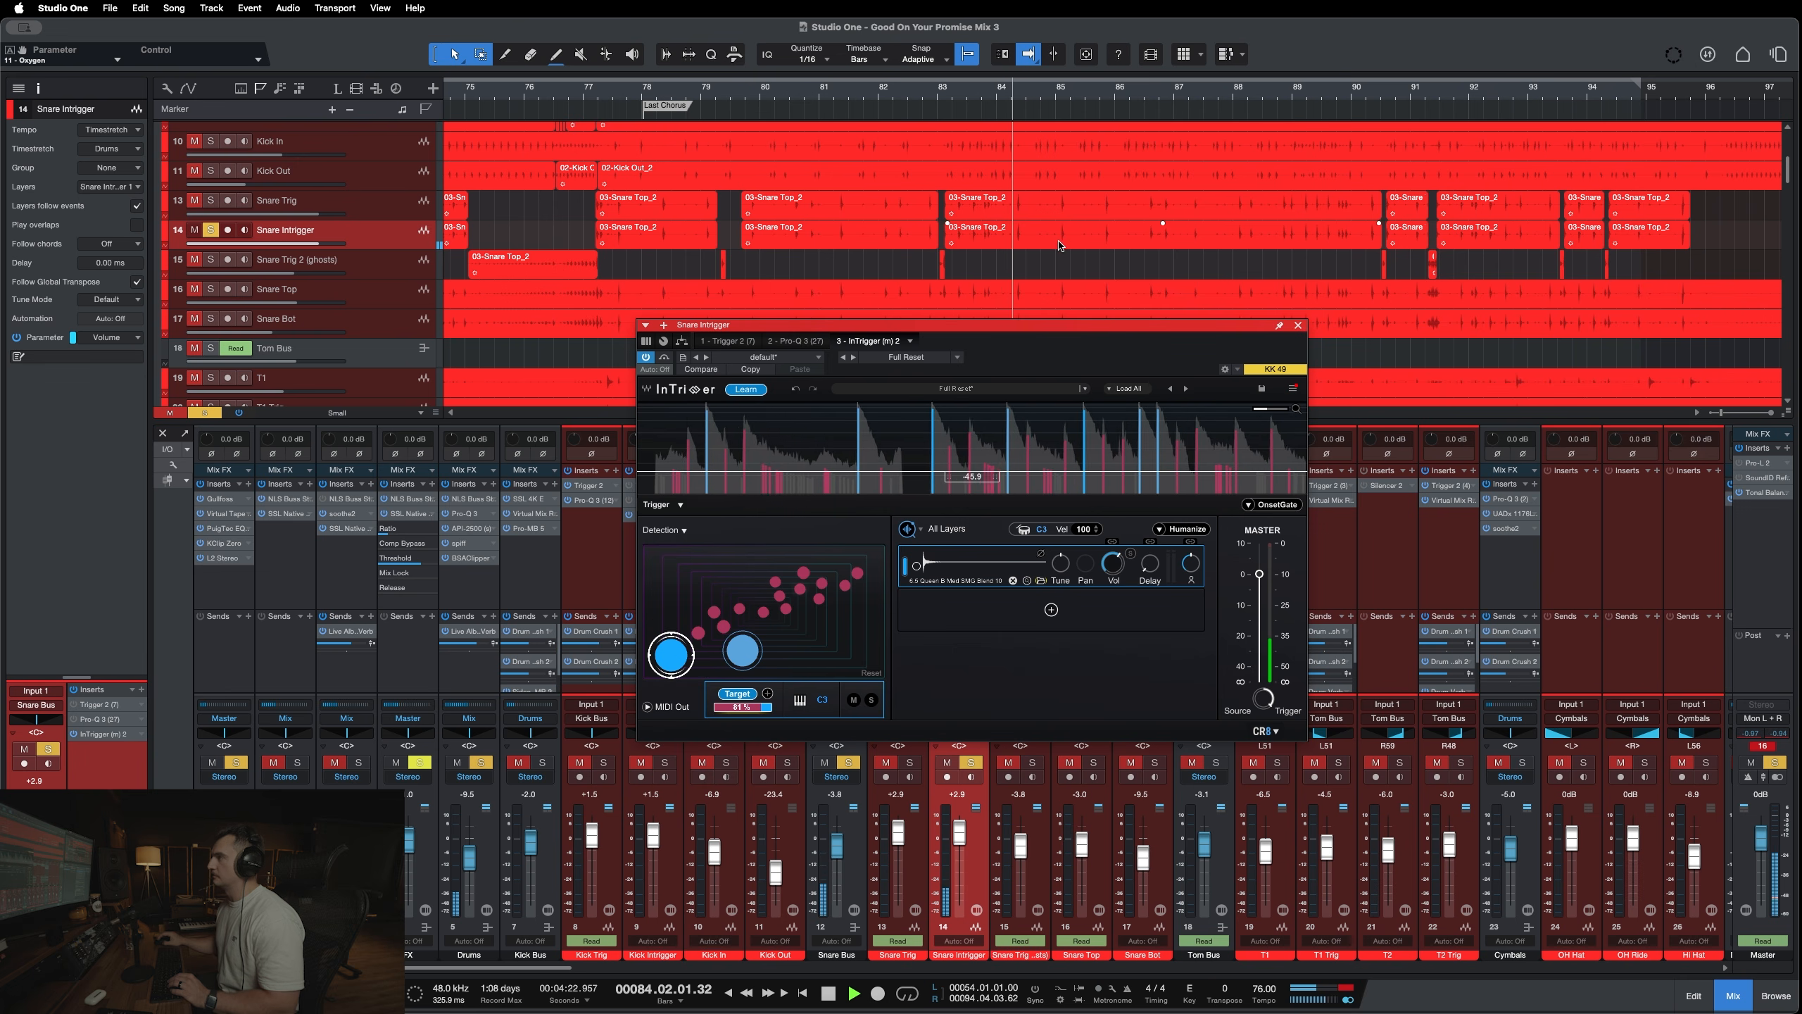
pyautogui.moveTo(1220, 326); pyautogui.dragTo(1195, 276)
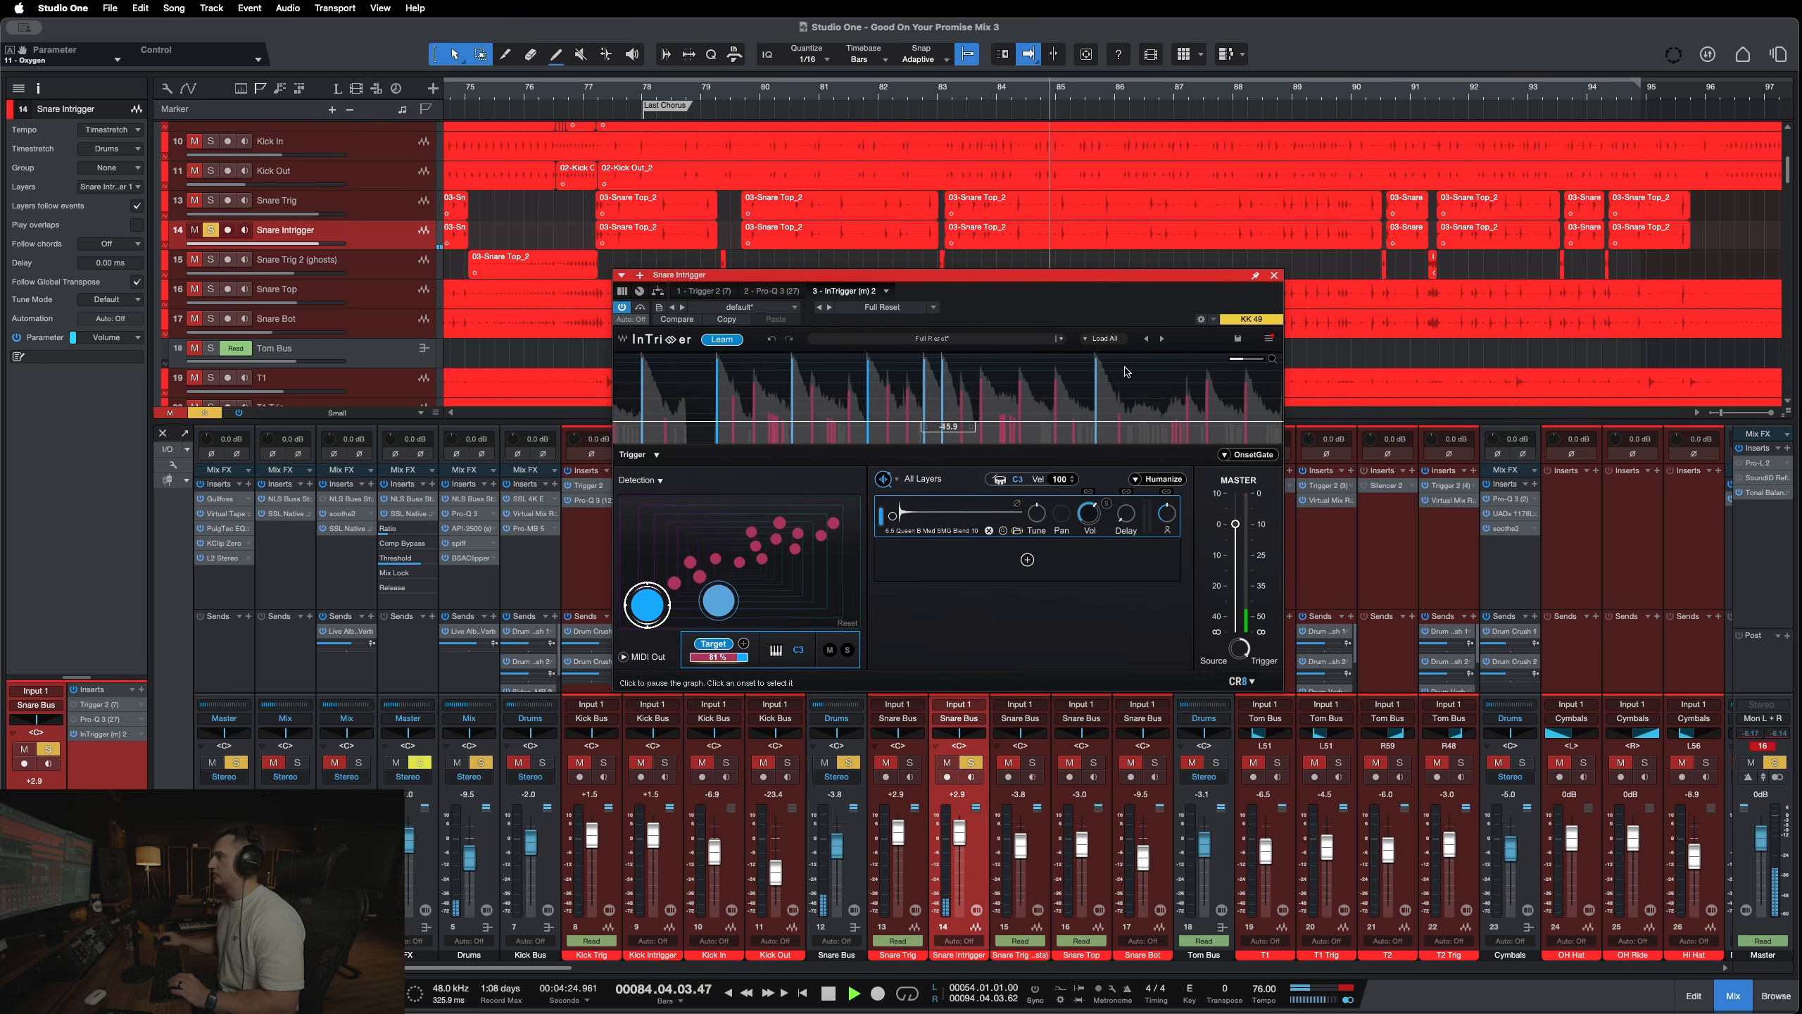
pyautogui.press('space')
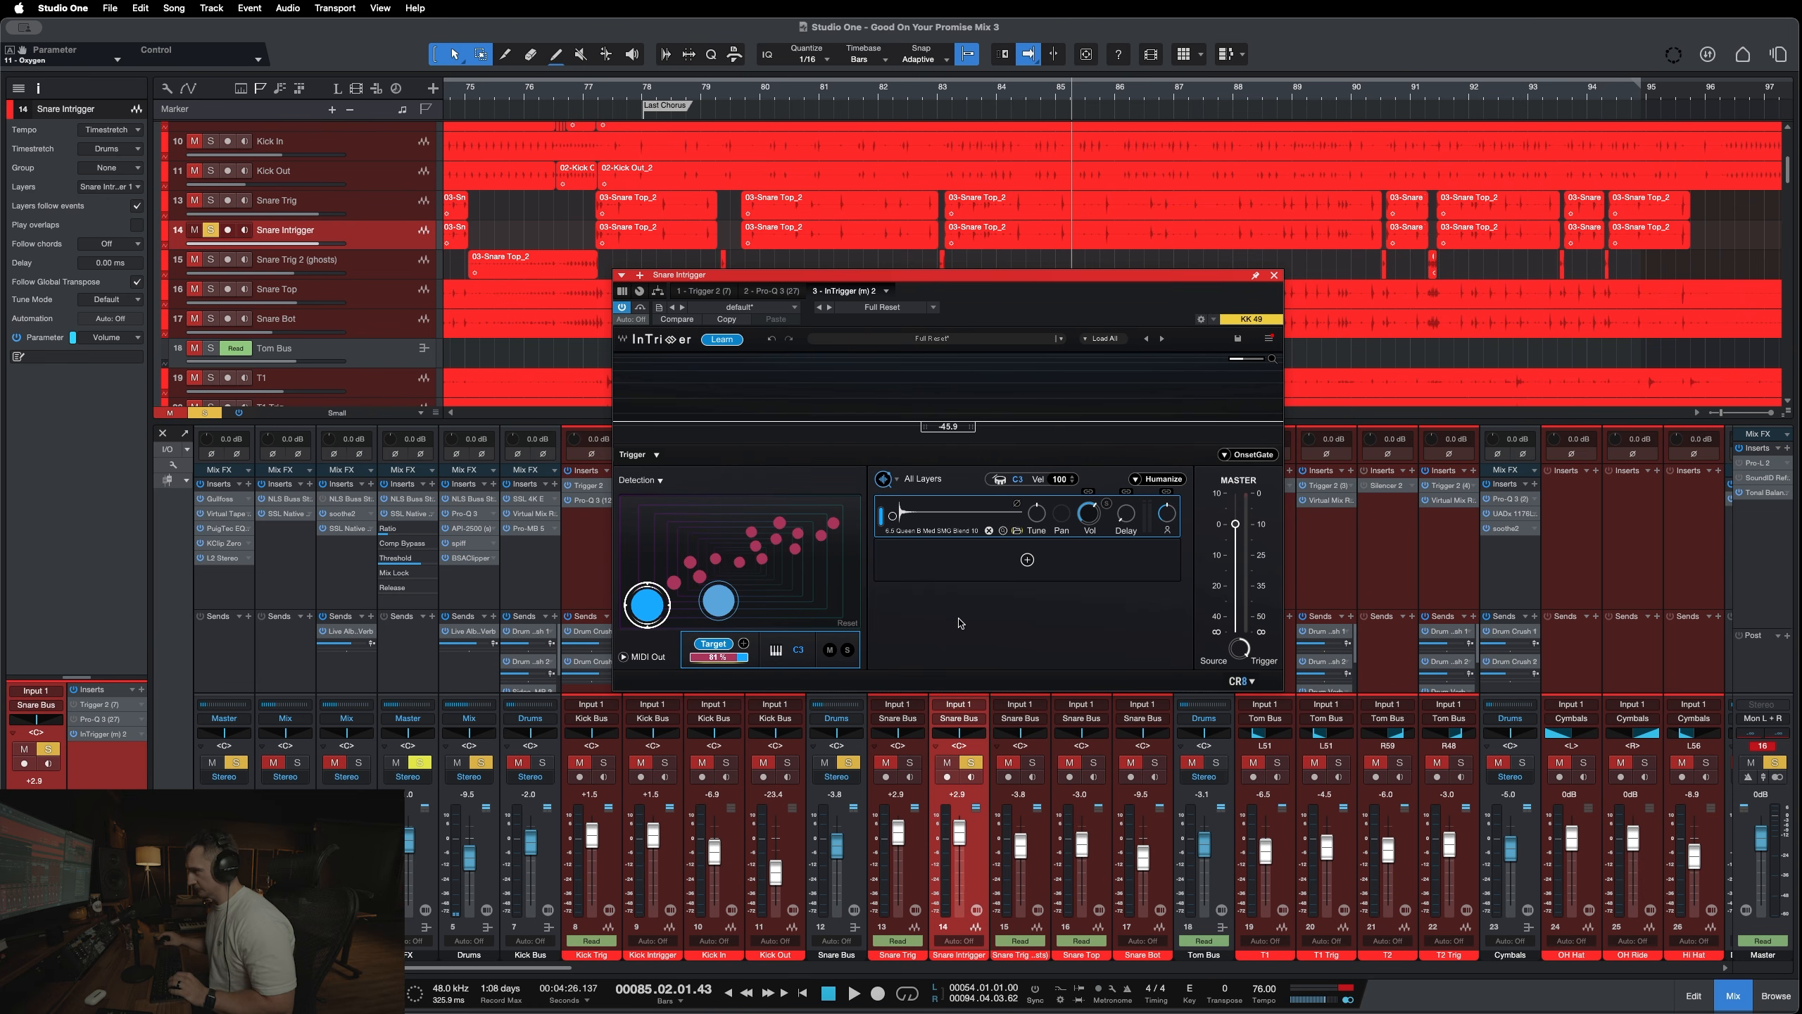
# Expand the snare sample layer in the CR8 sampler and adjust its filter Drive while auditioning the snare.
pyautogui.moveTo(1014, 279); pyautogui.dragTo(997, 275)
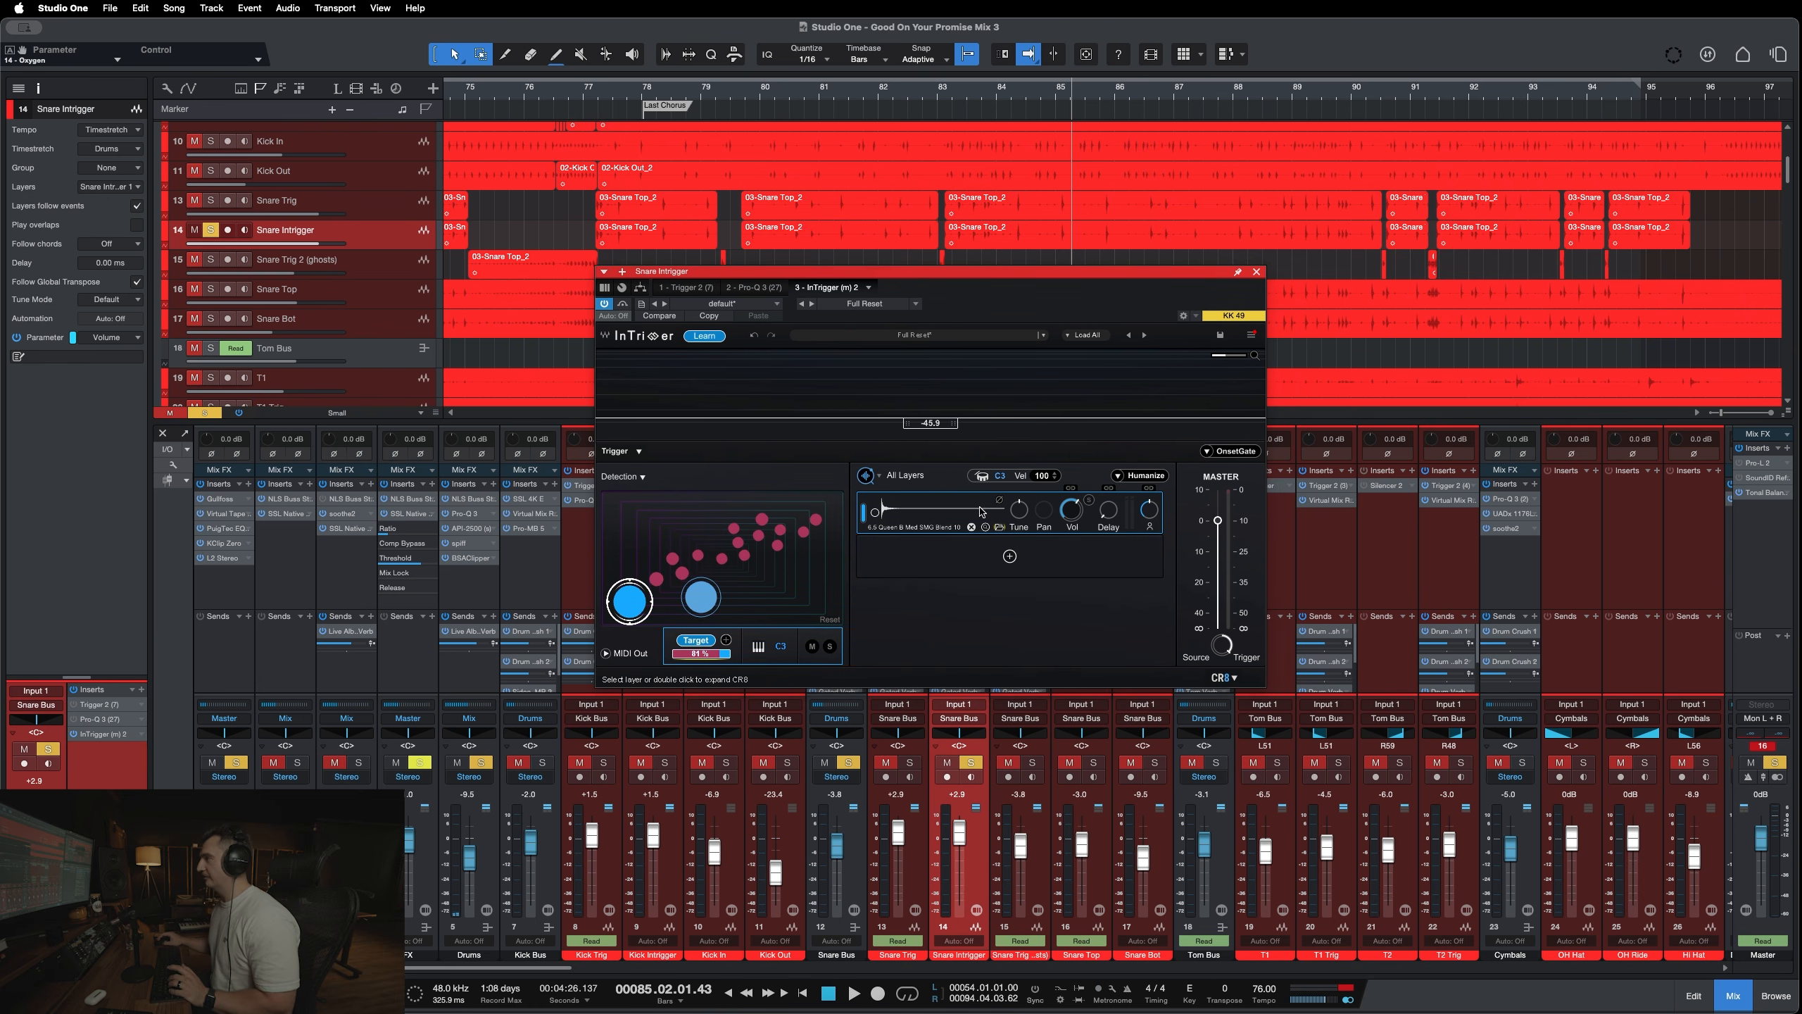
pyautogui.doubleClick(955, 528)
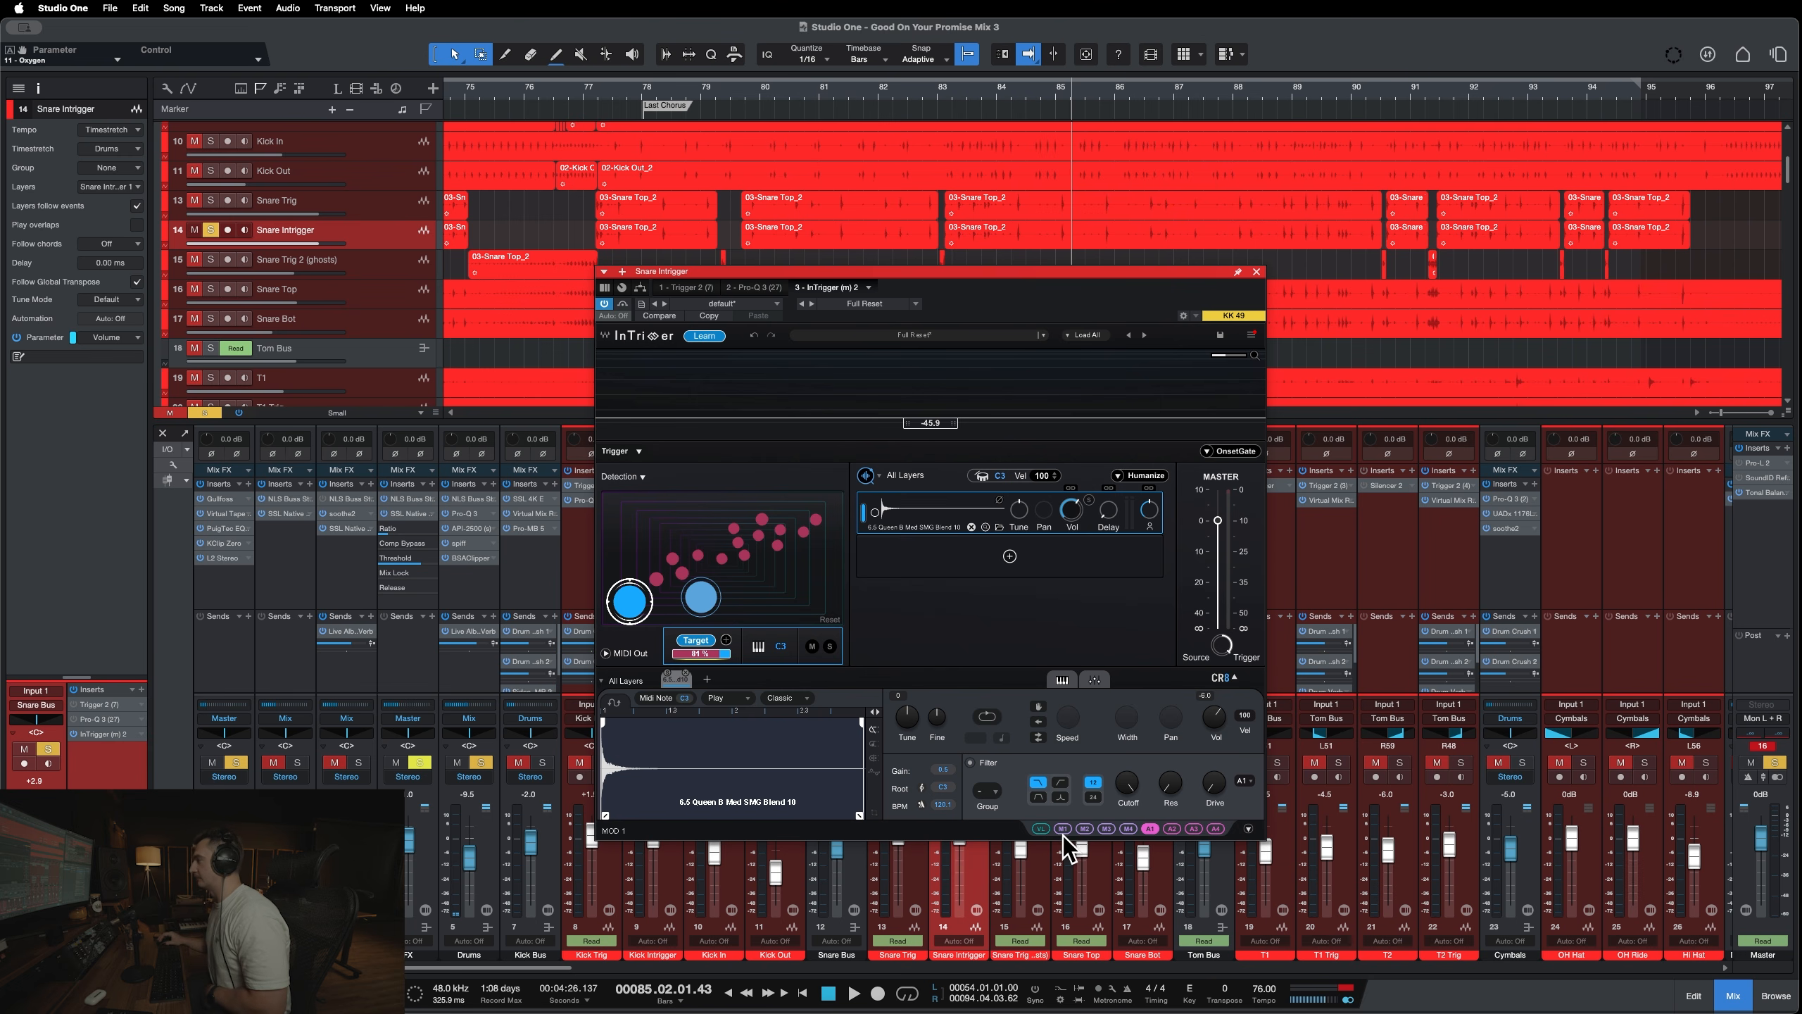
pyautogui.moveTo(1212, 787); pyautogui.dragTo(1213, 660)
pyautogui.press('space')
pyautogui.moveTo(1221, 809); pyautogui.dragTo(1216, 876)
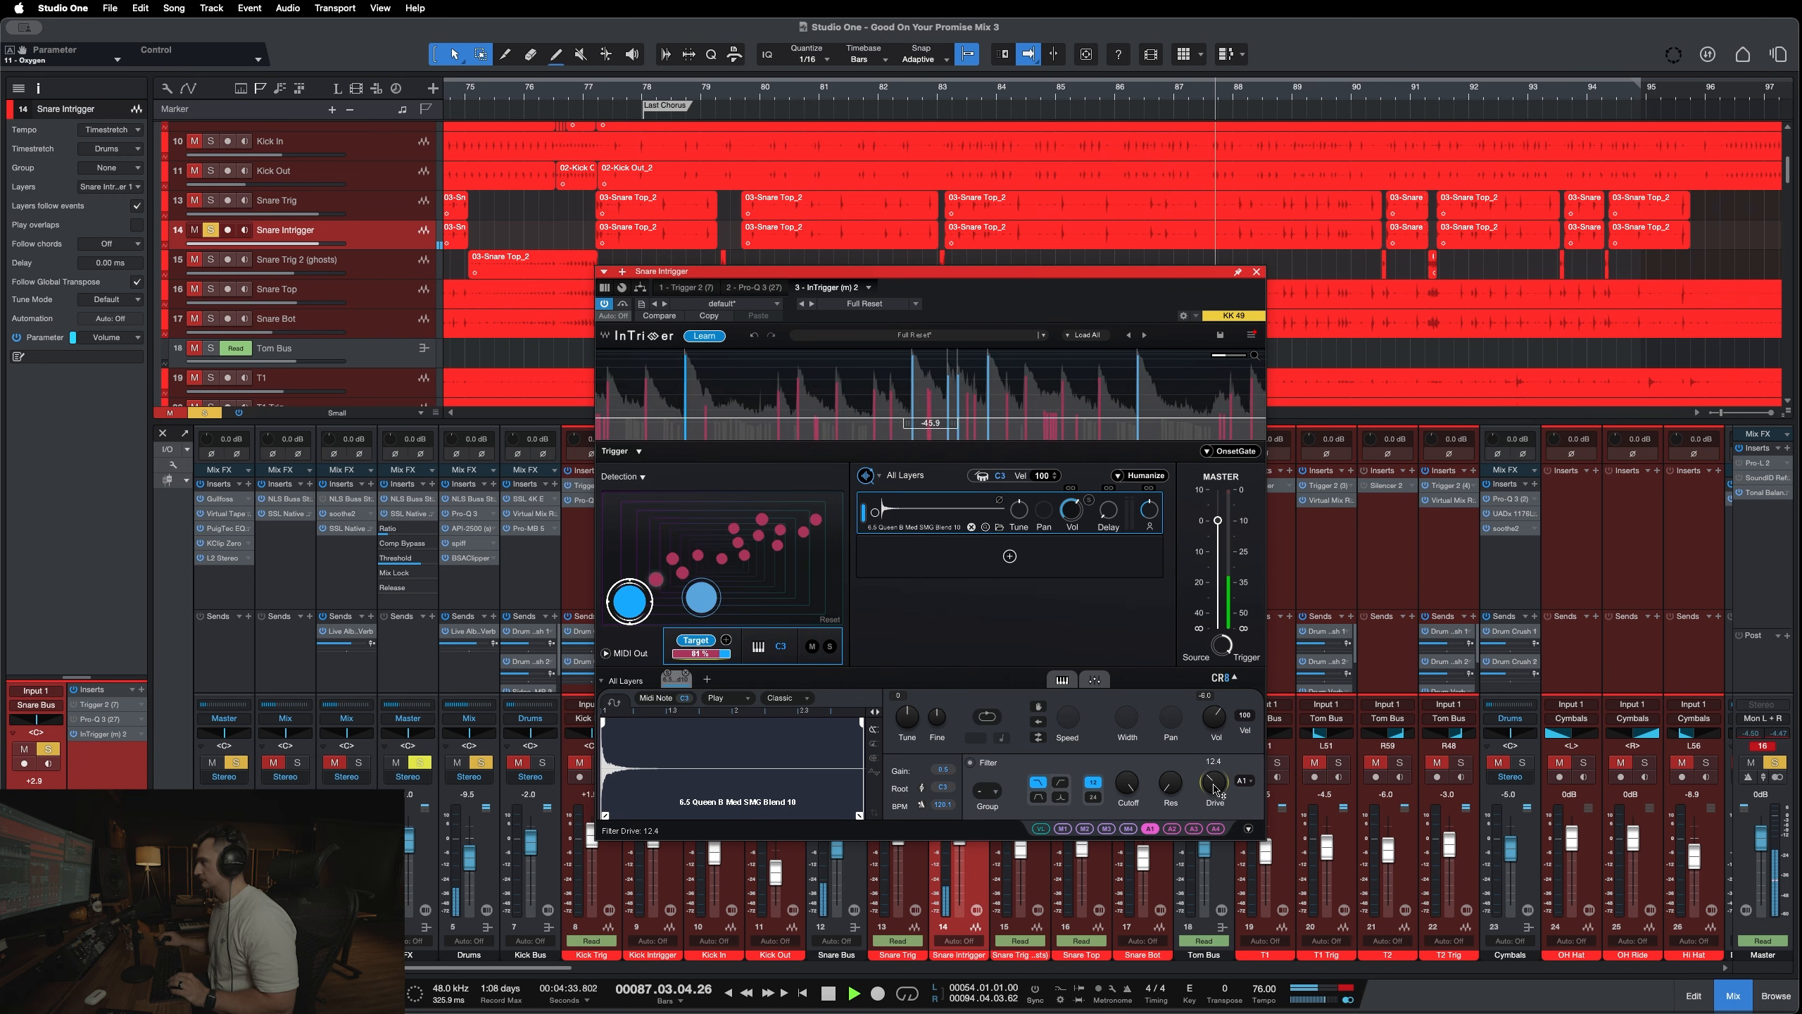
pyautogui.moveTo(1214, 786); pyautogui.dragTo(1214, 795)
pyautogui.press('space')
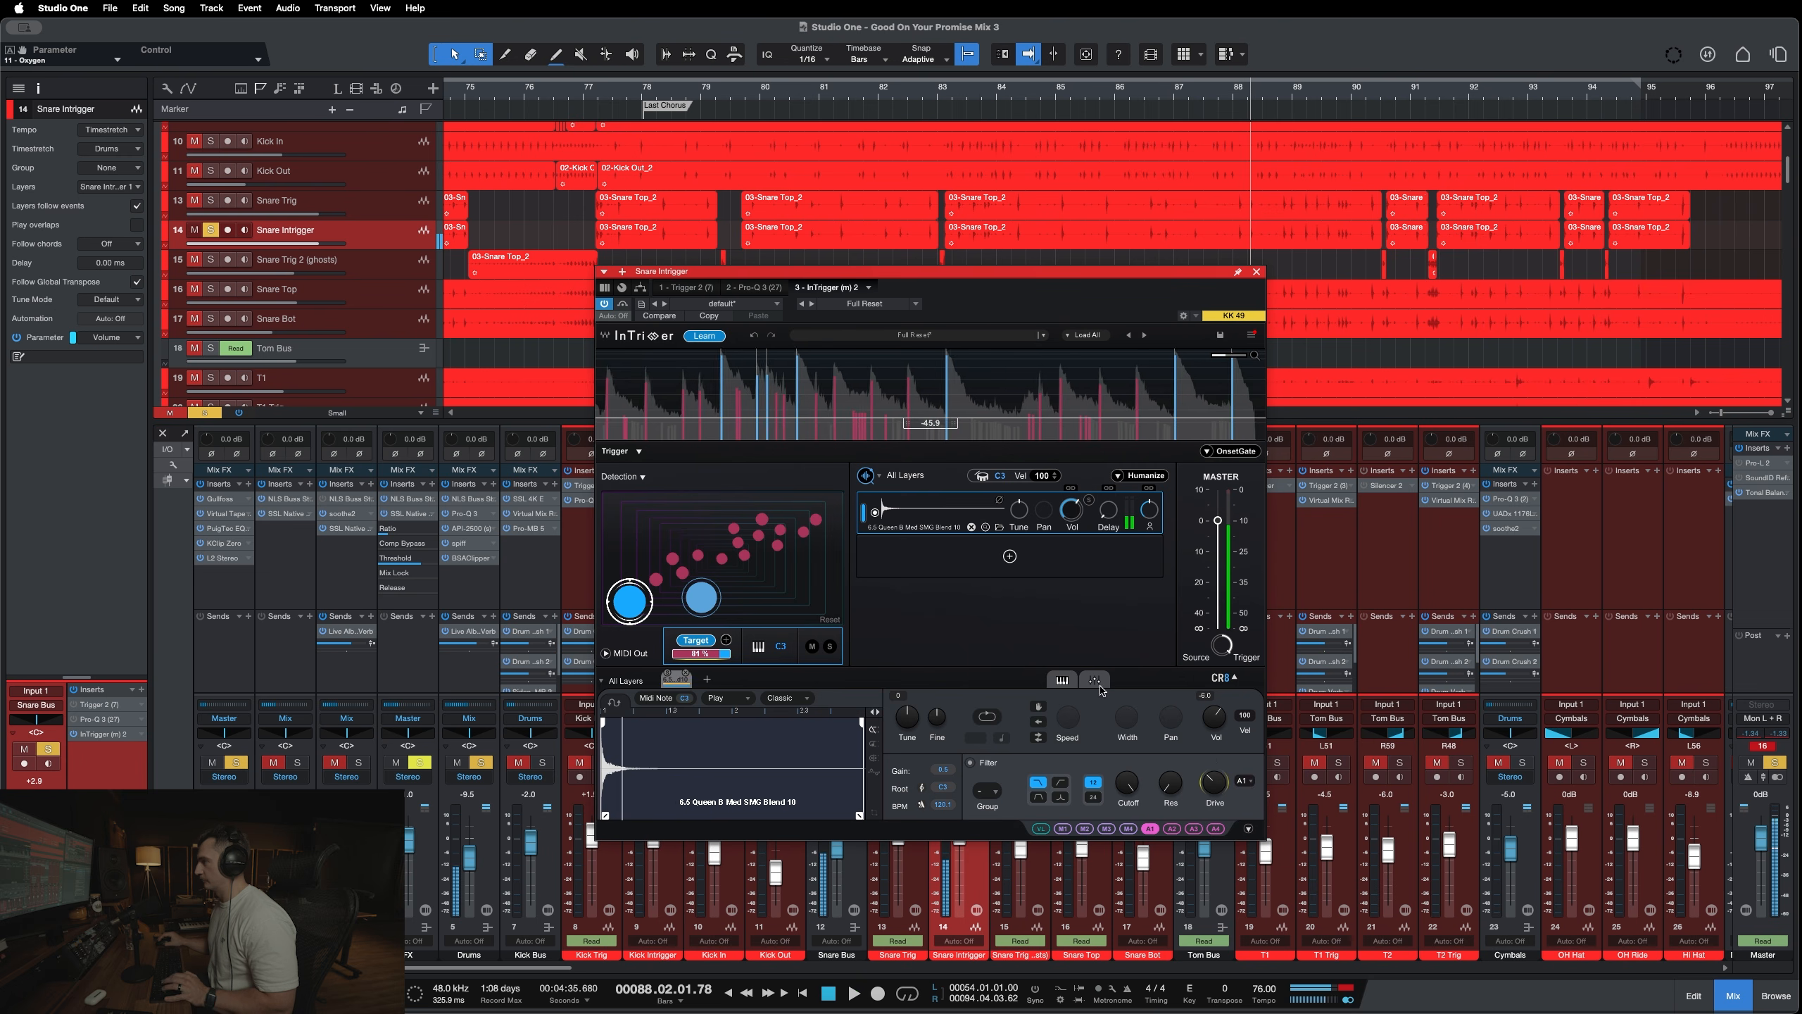
# Show the pitch and velocity mapping of the snare layer in CR8.
pyautogui.click(1061, 680)
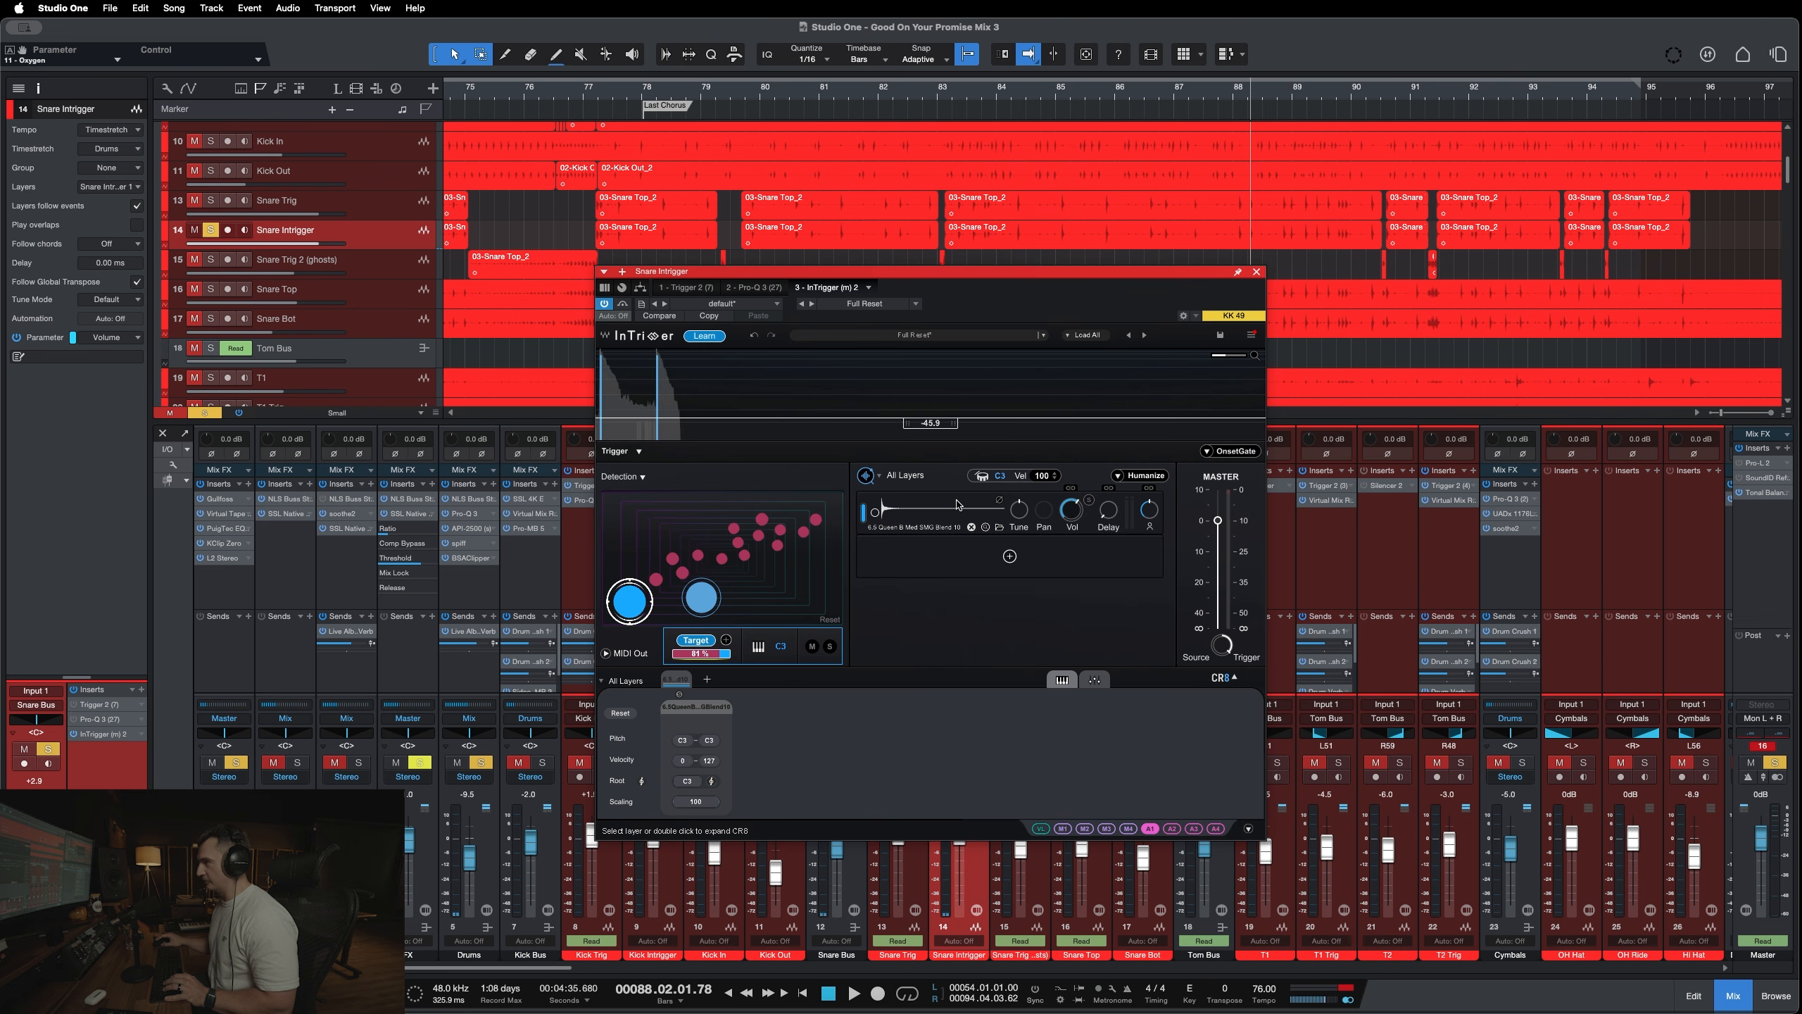
# Return to the snare layer's sample view, add a second sample layer and open the file browser for it.
pyautogui.click(1072, 508)
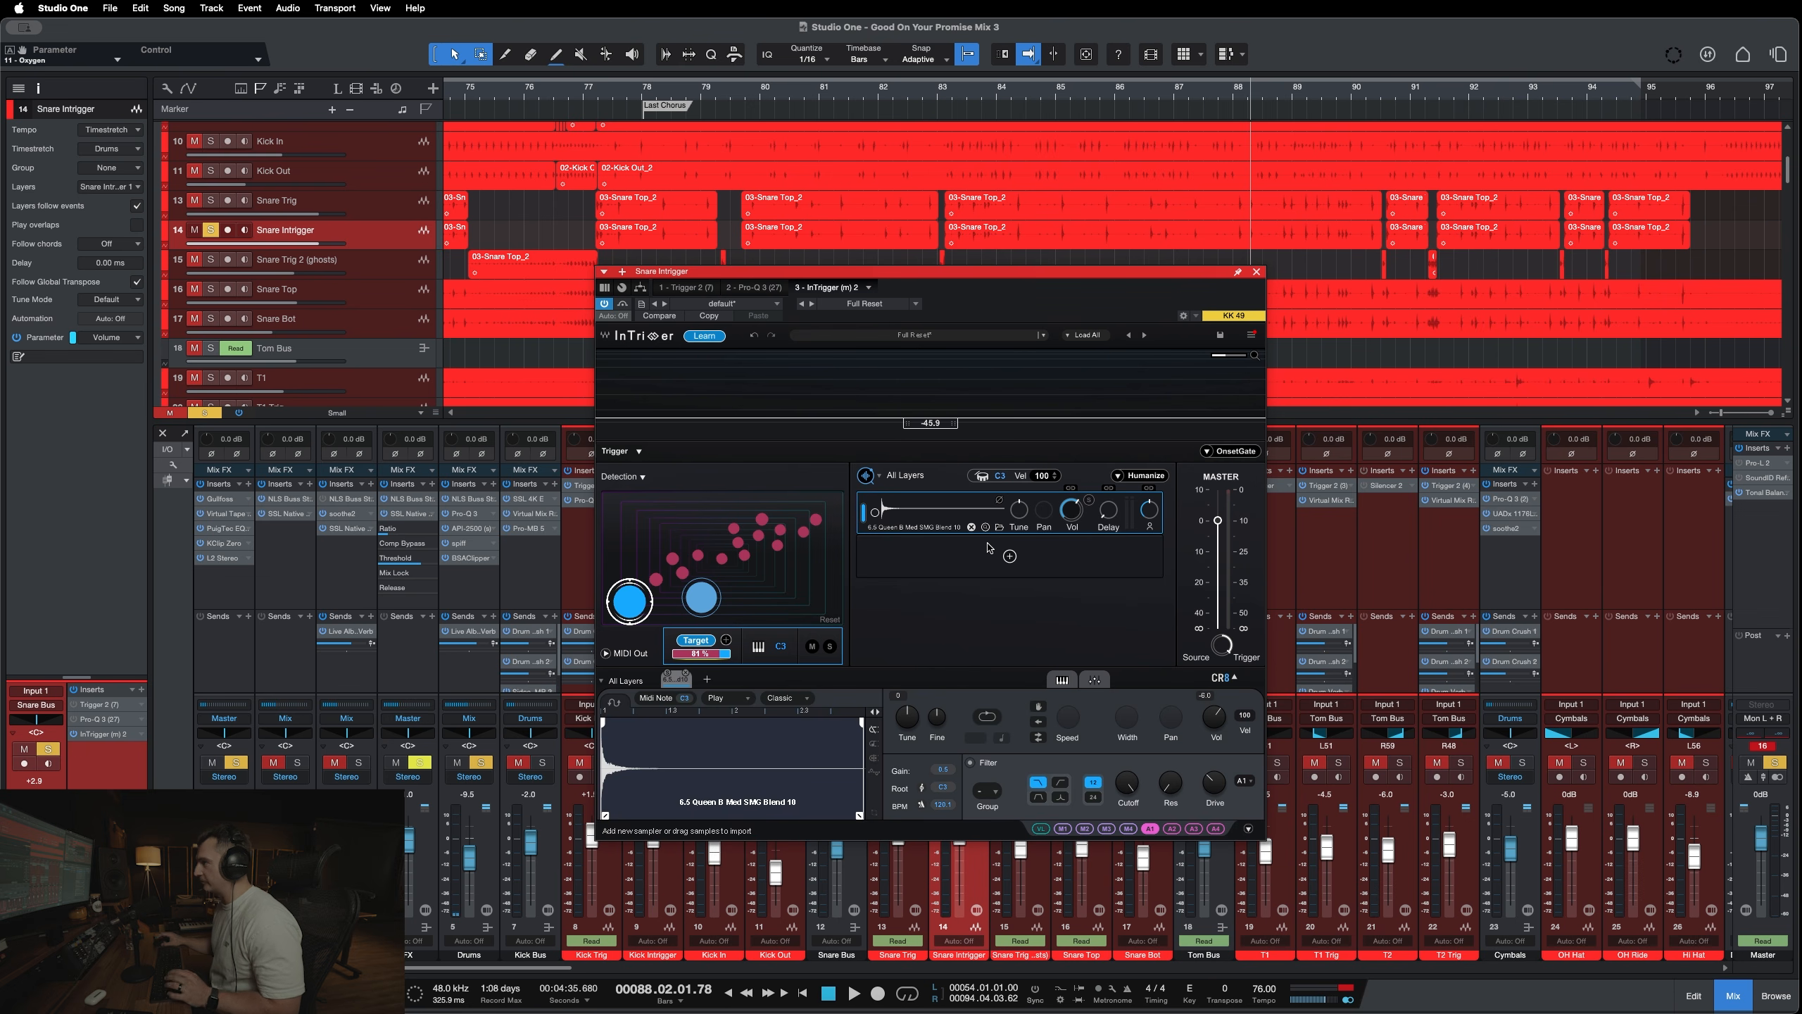
pyautogui.click(1009, 558)
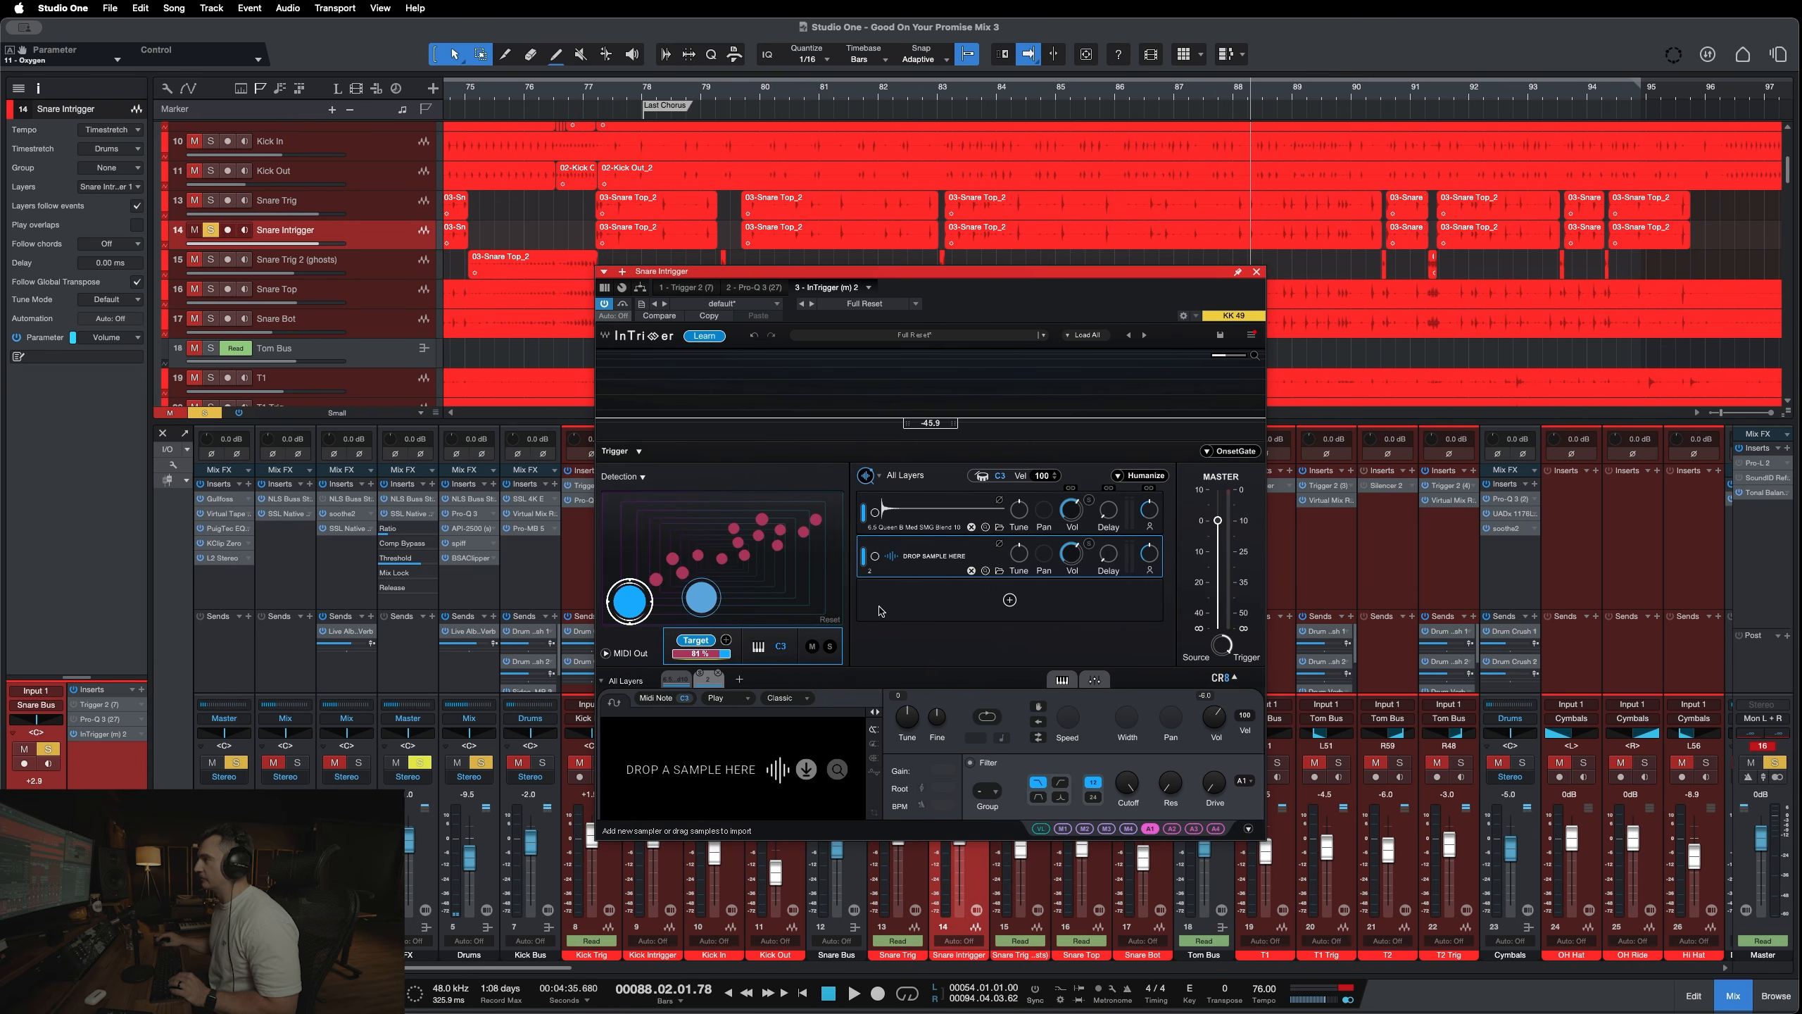
pyautogui.click(999, 571)
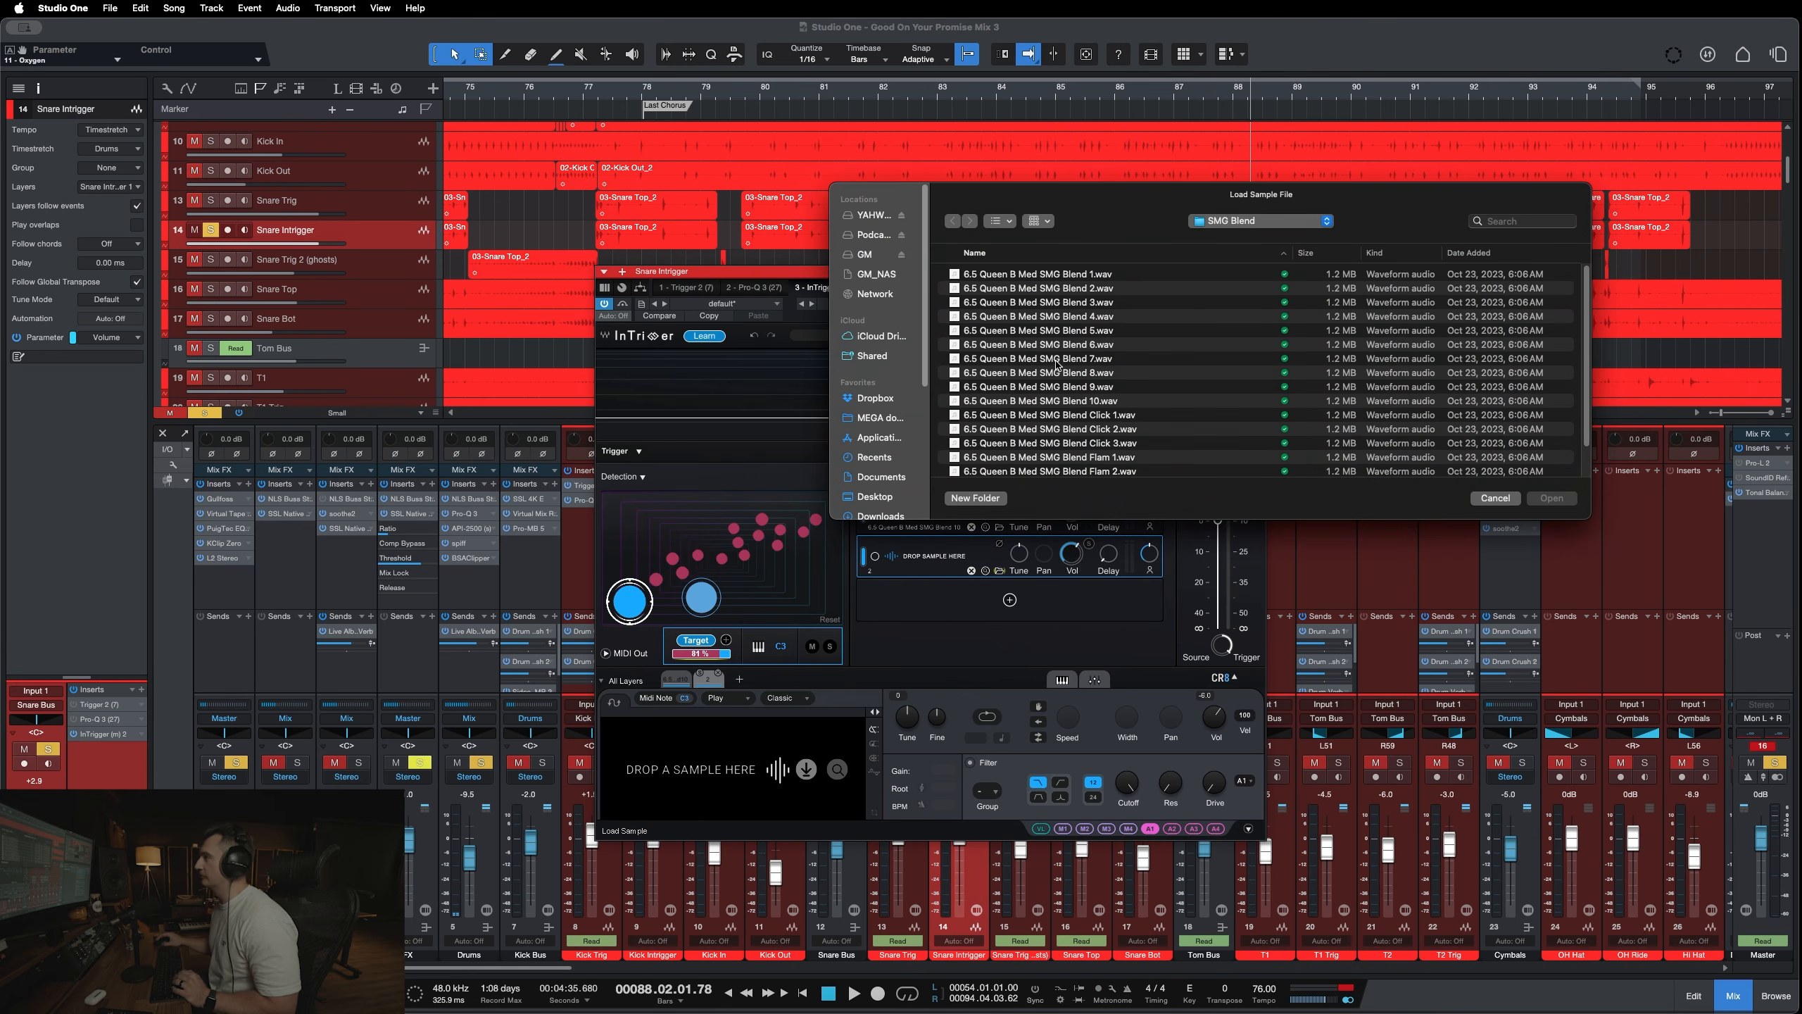
# Go up from the SMG Blend folder to the Snares folder and collapse the 6.5 Queen B Med subfolders.
pyautogui.click(1221, 225)
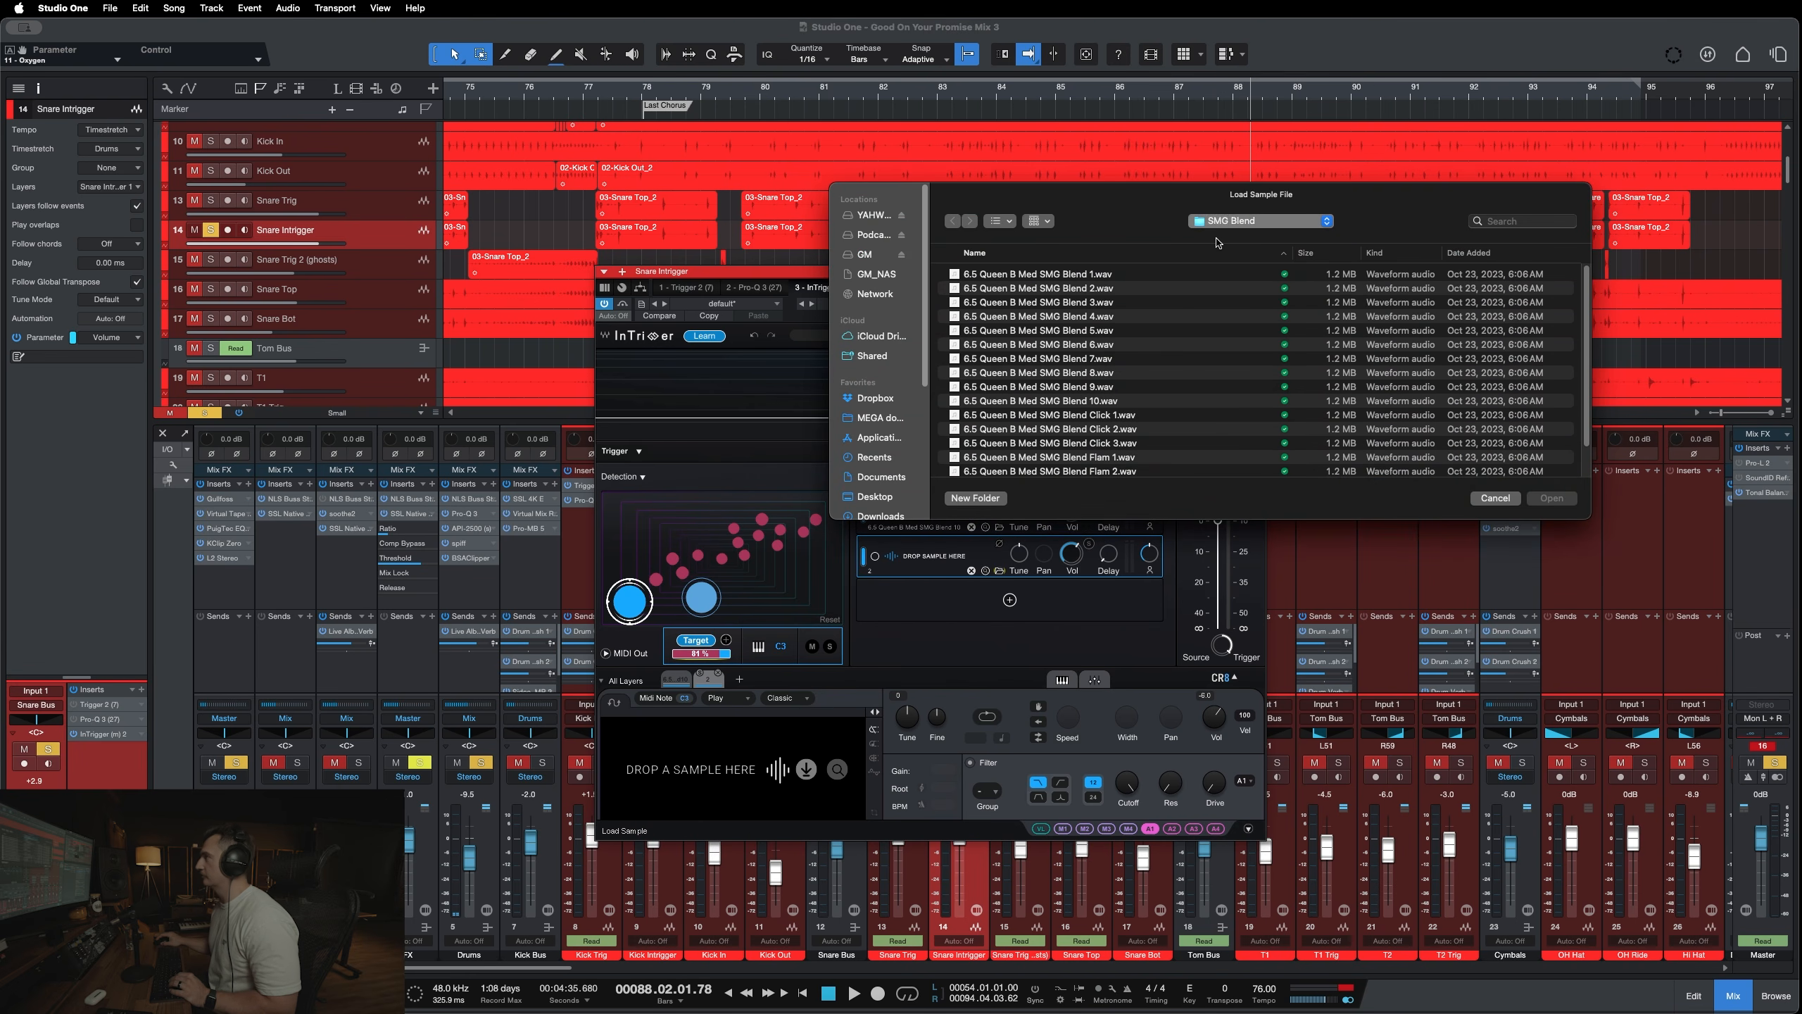
pyautogui.click(1218, 242)
pyautogui.click(944, 331)
pyautogui.click(943, 332)
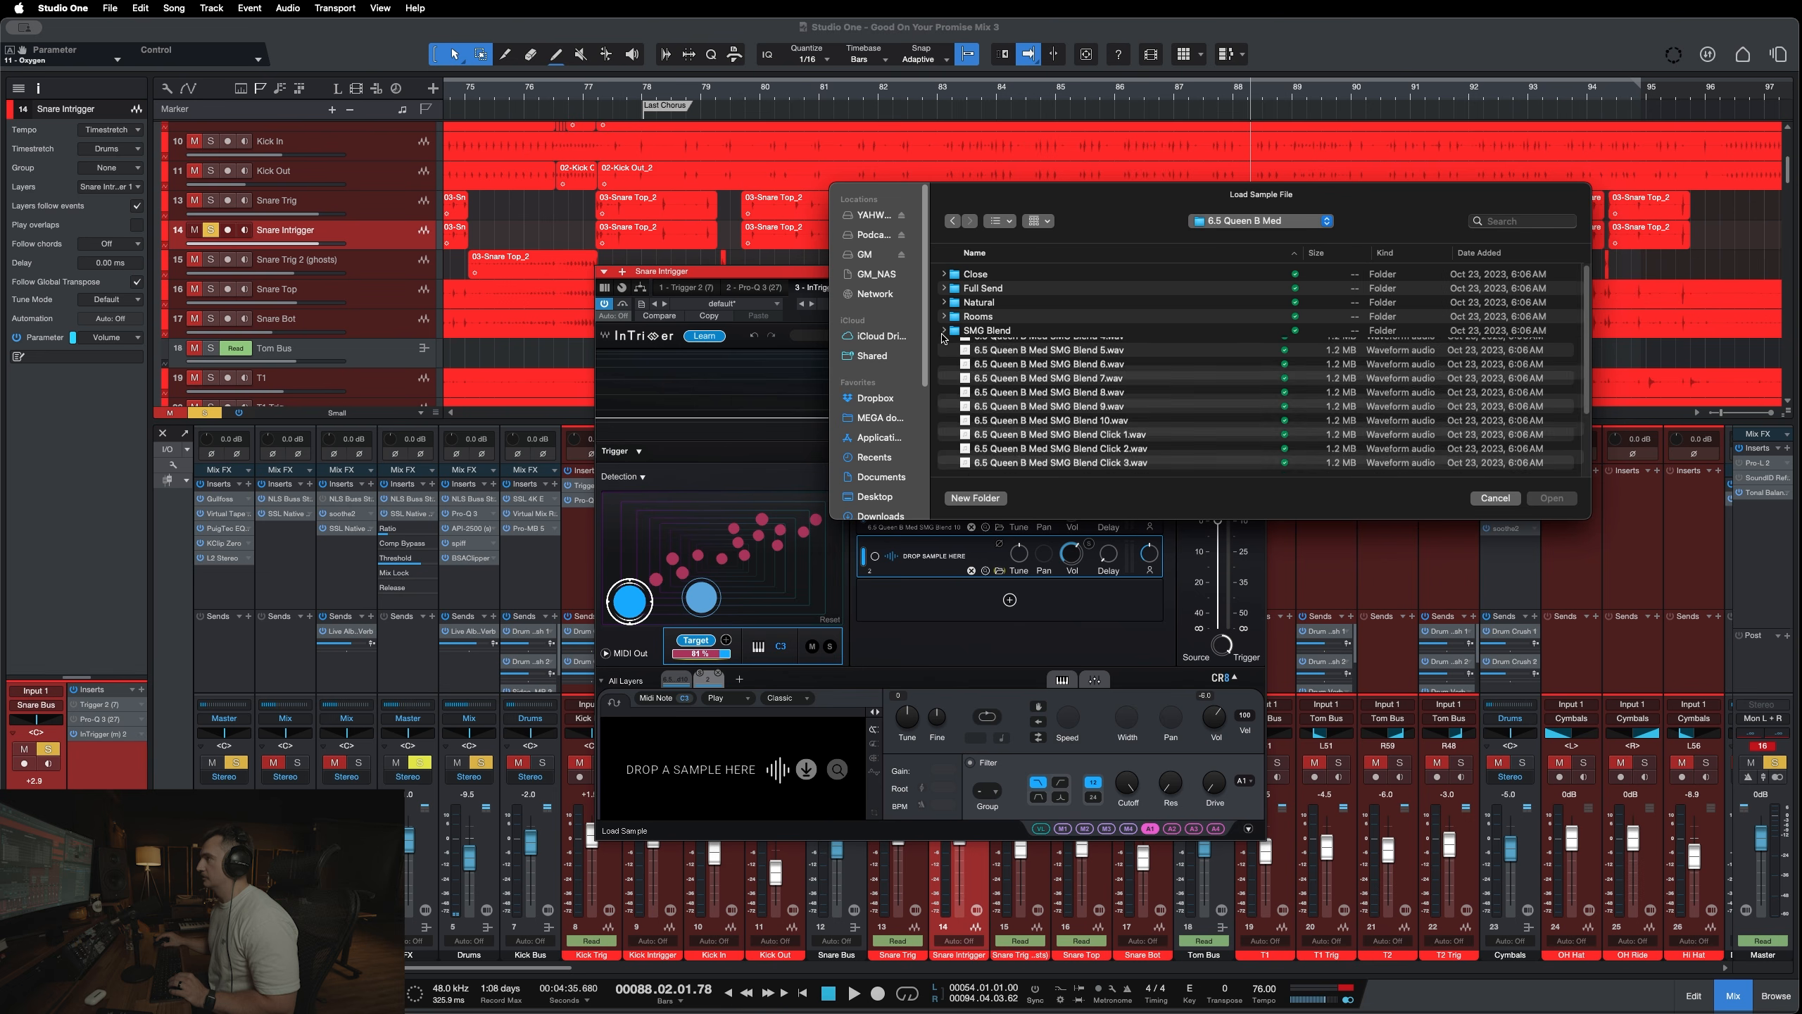
pyautogui.click(943, 332)
pyautogui.click(944, 331)
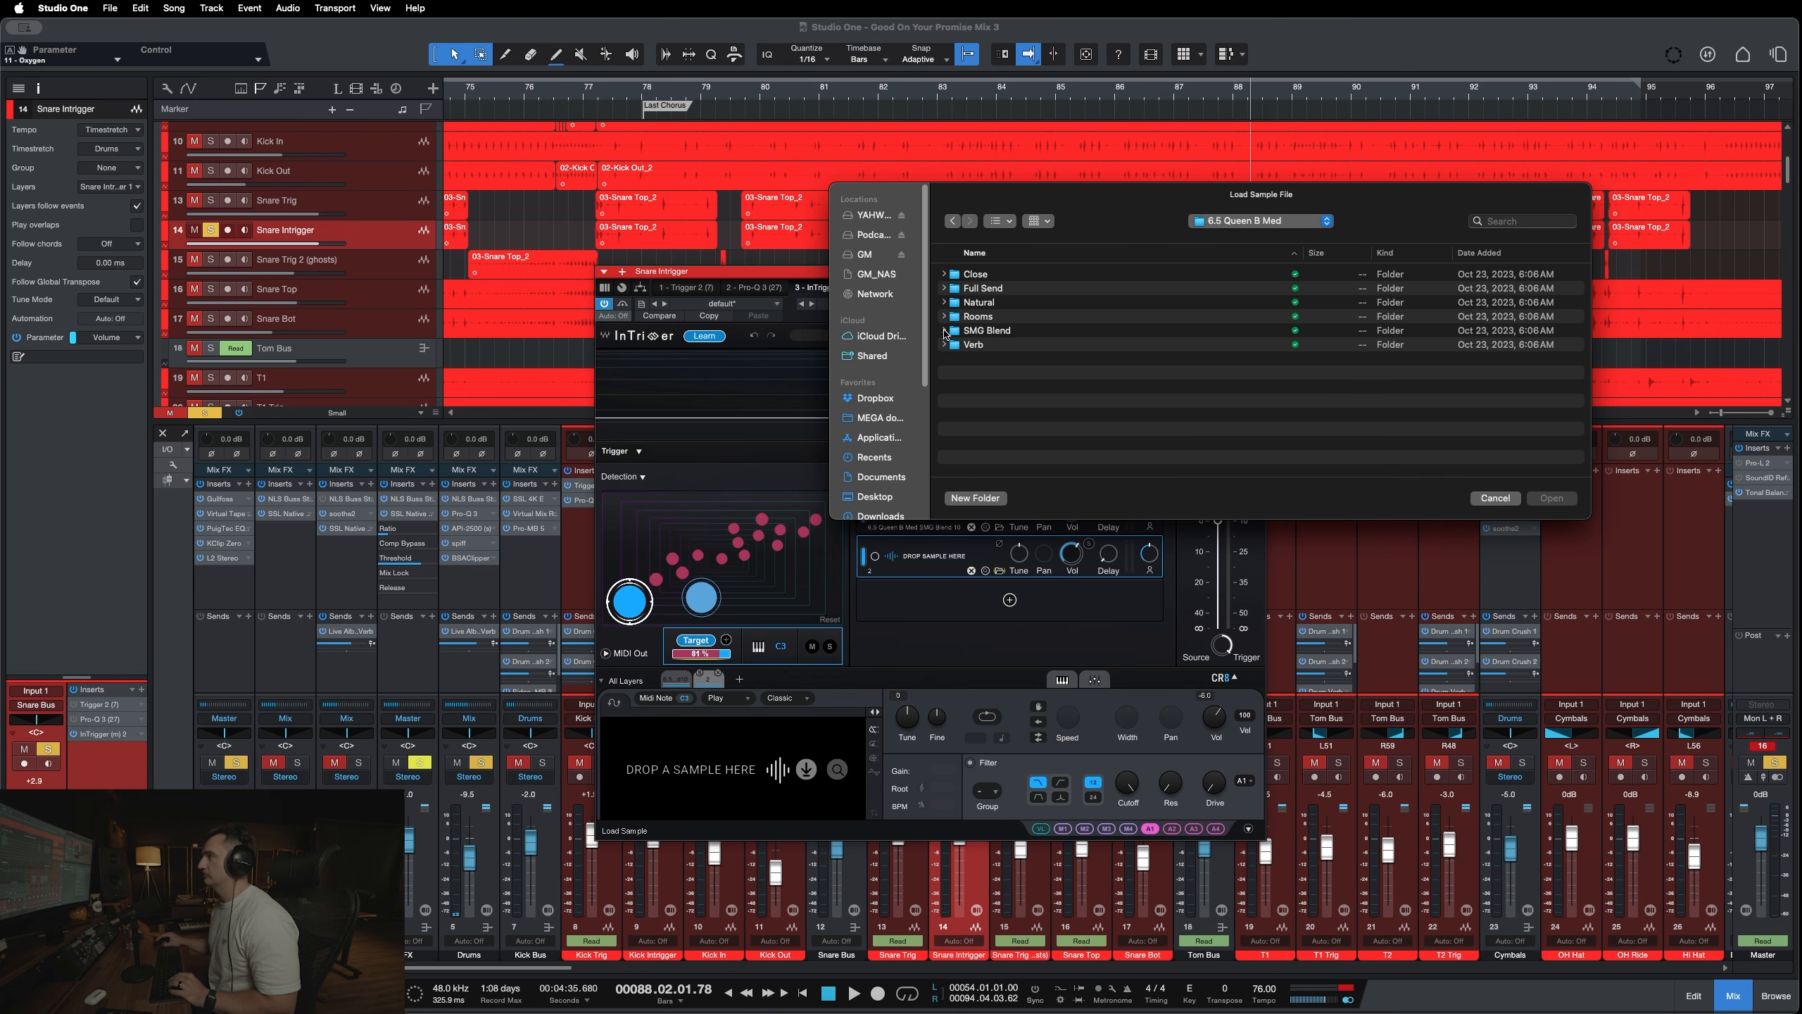
pyautogui.click(1221, 221)
pyautogui.click(1218, 239)
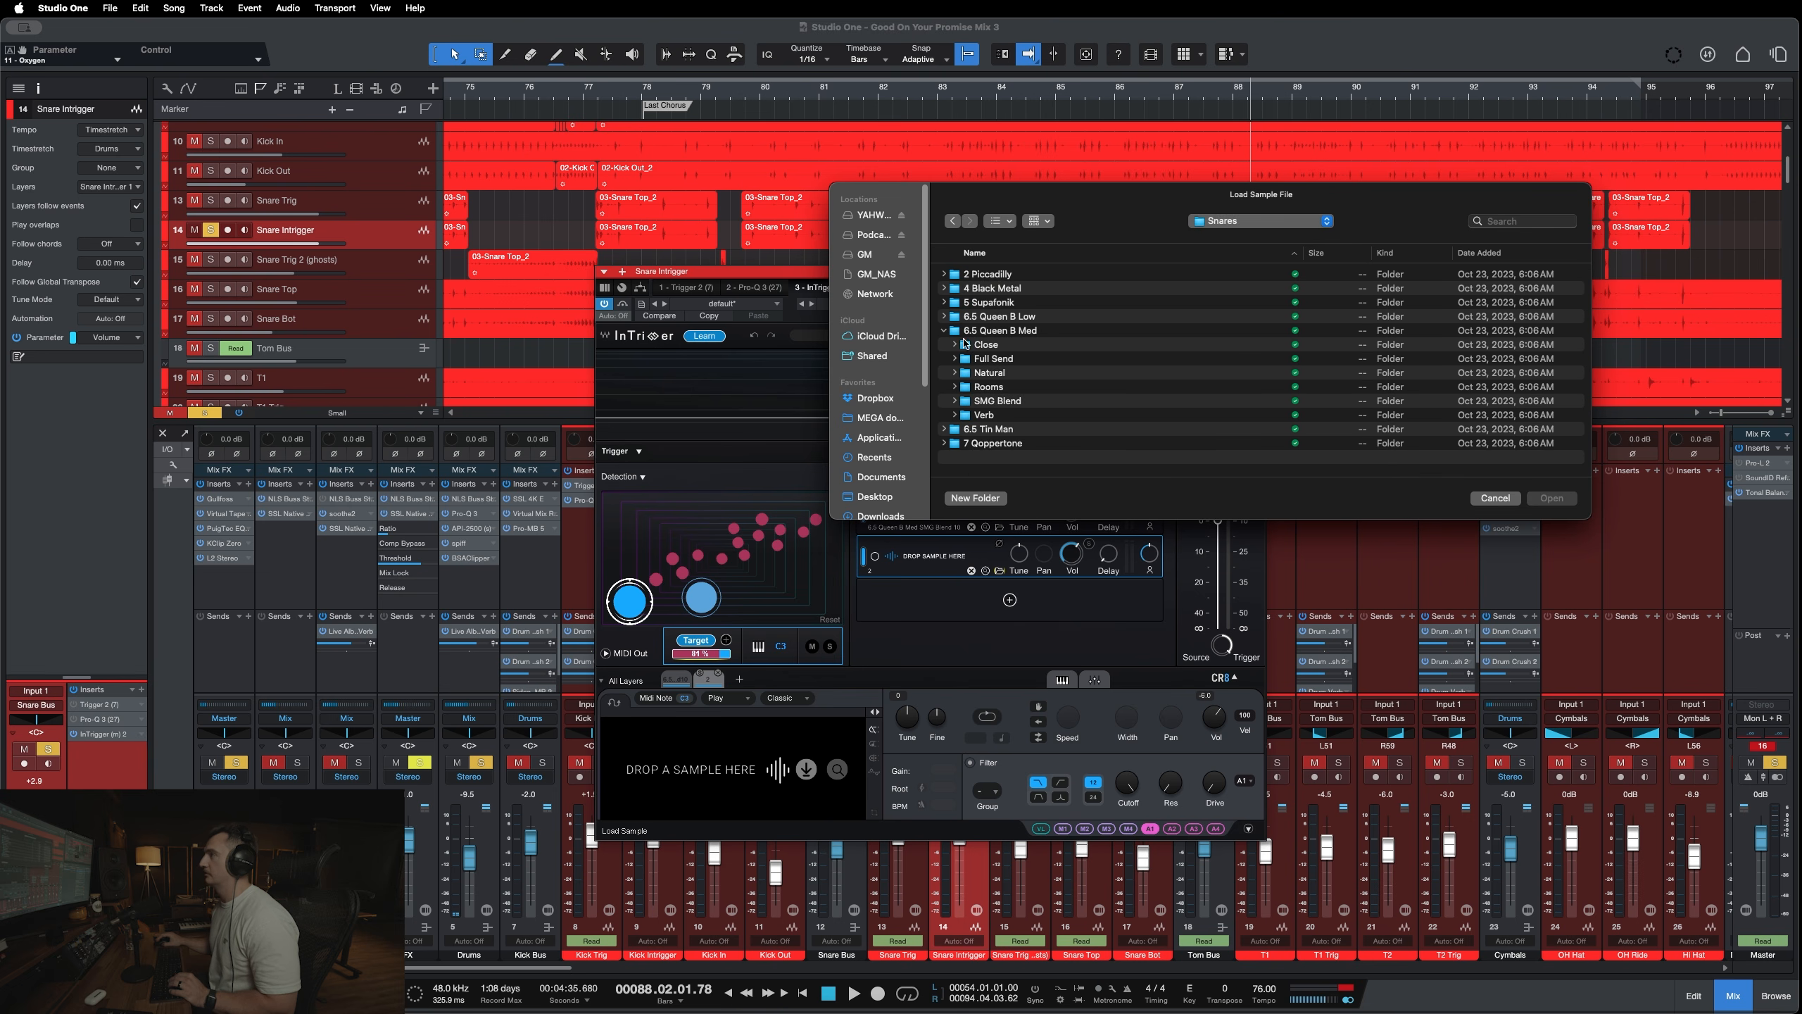
pyautogui.click(942, 342)
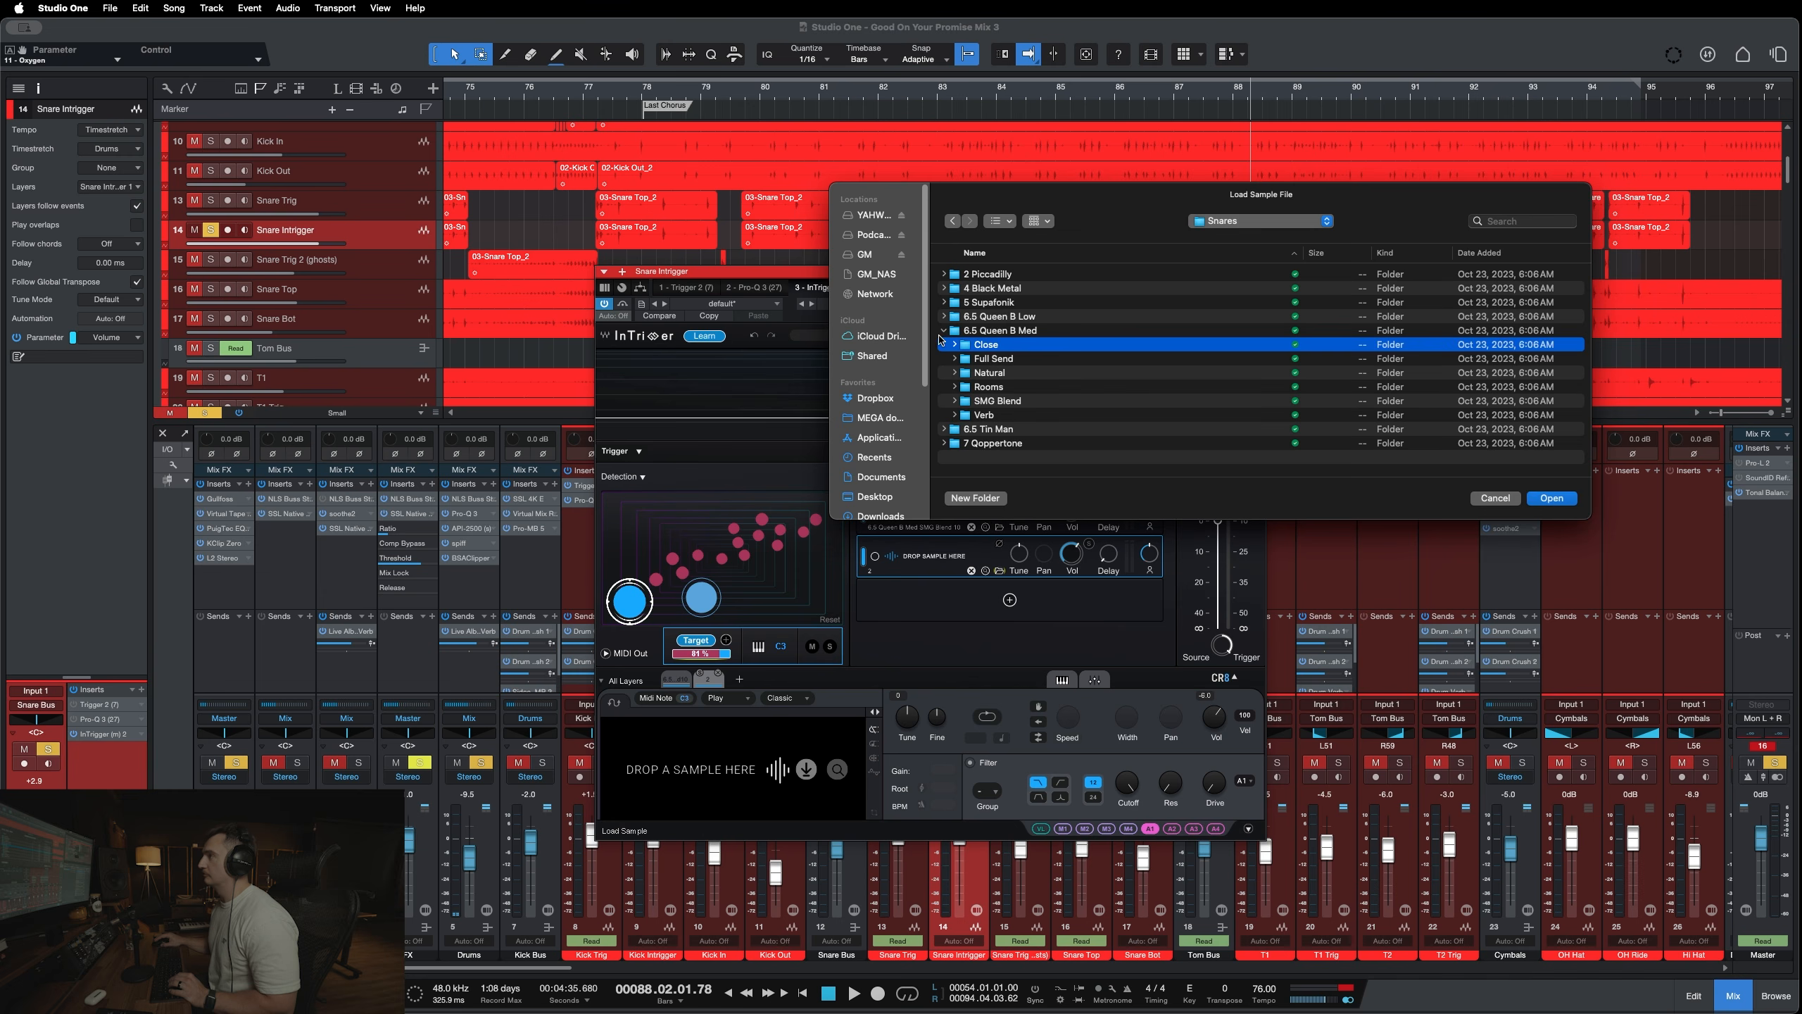
pyautogui.click(944, 331)
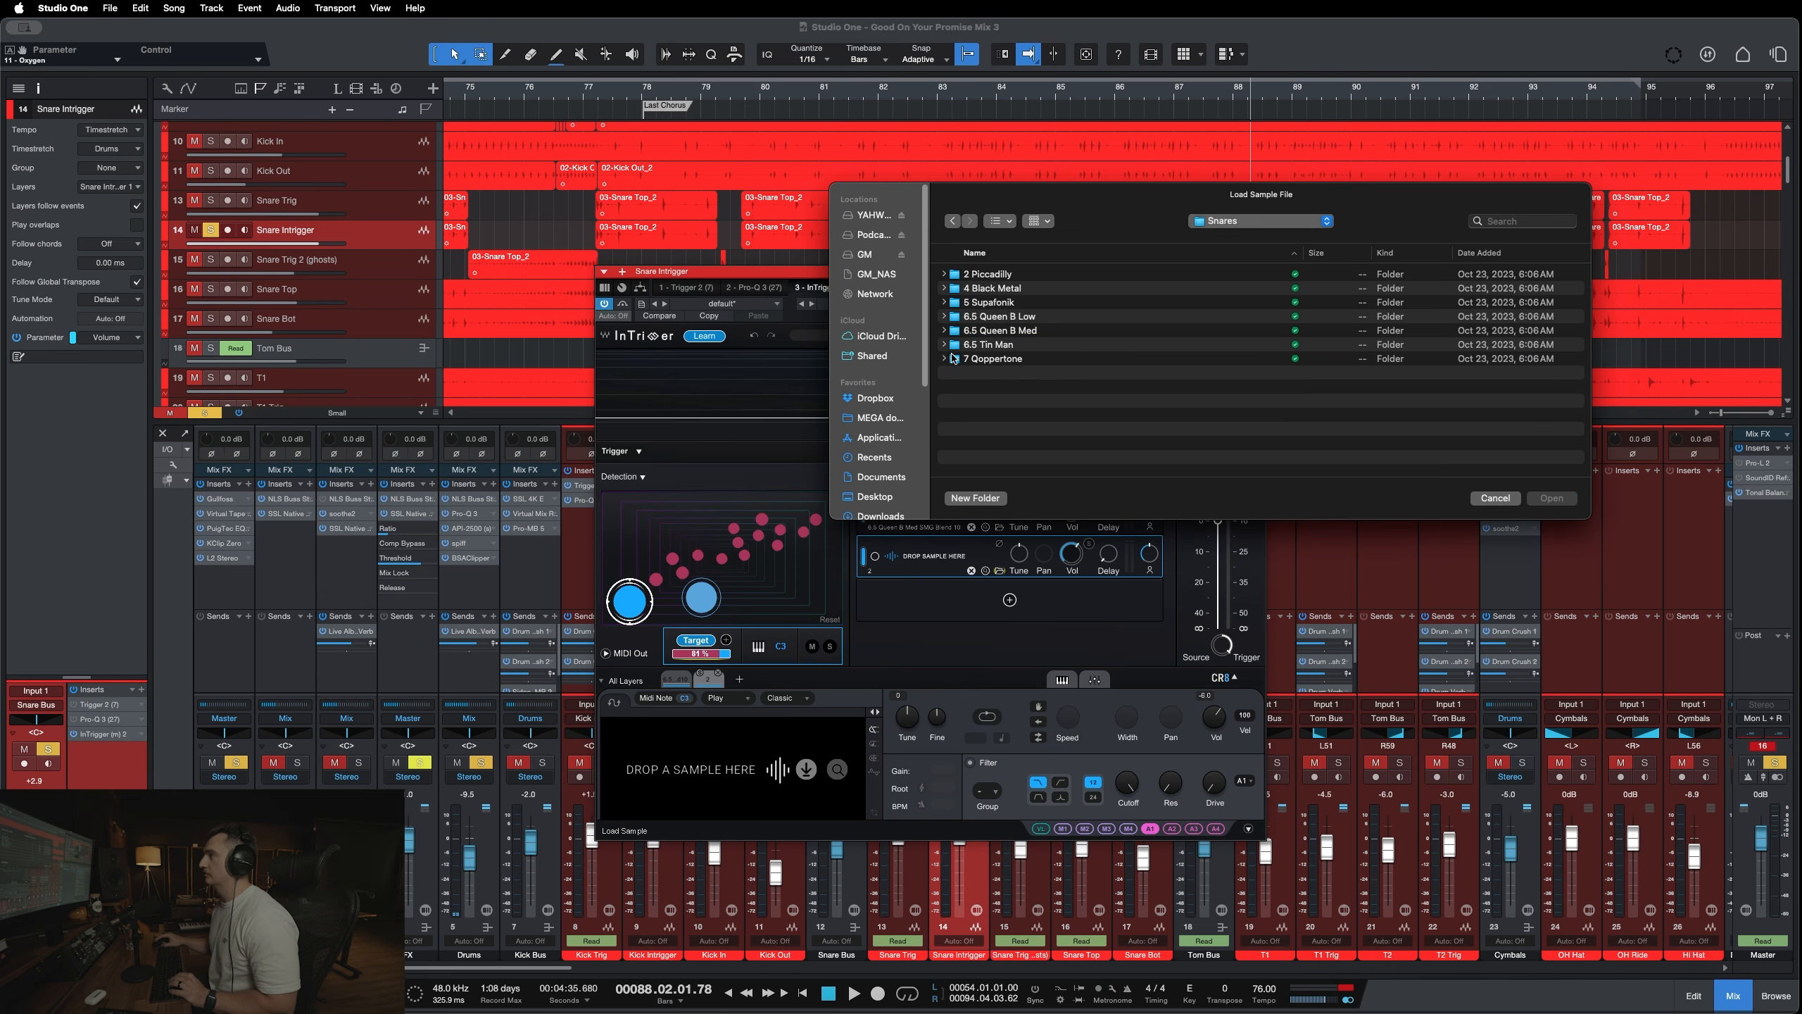
# Load "7 Qoppertone SMG Blend 10.wav" from the 7 Qoppertone folder's SMG Blend subfolder into the second layer.
pyautogui.click(944, 359)
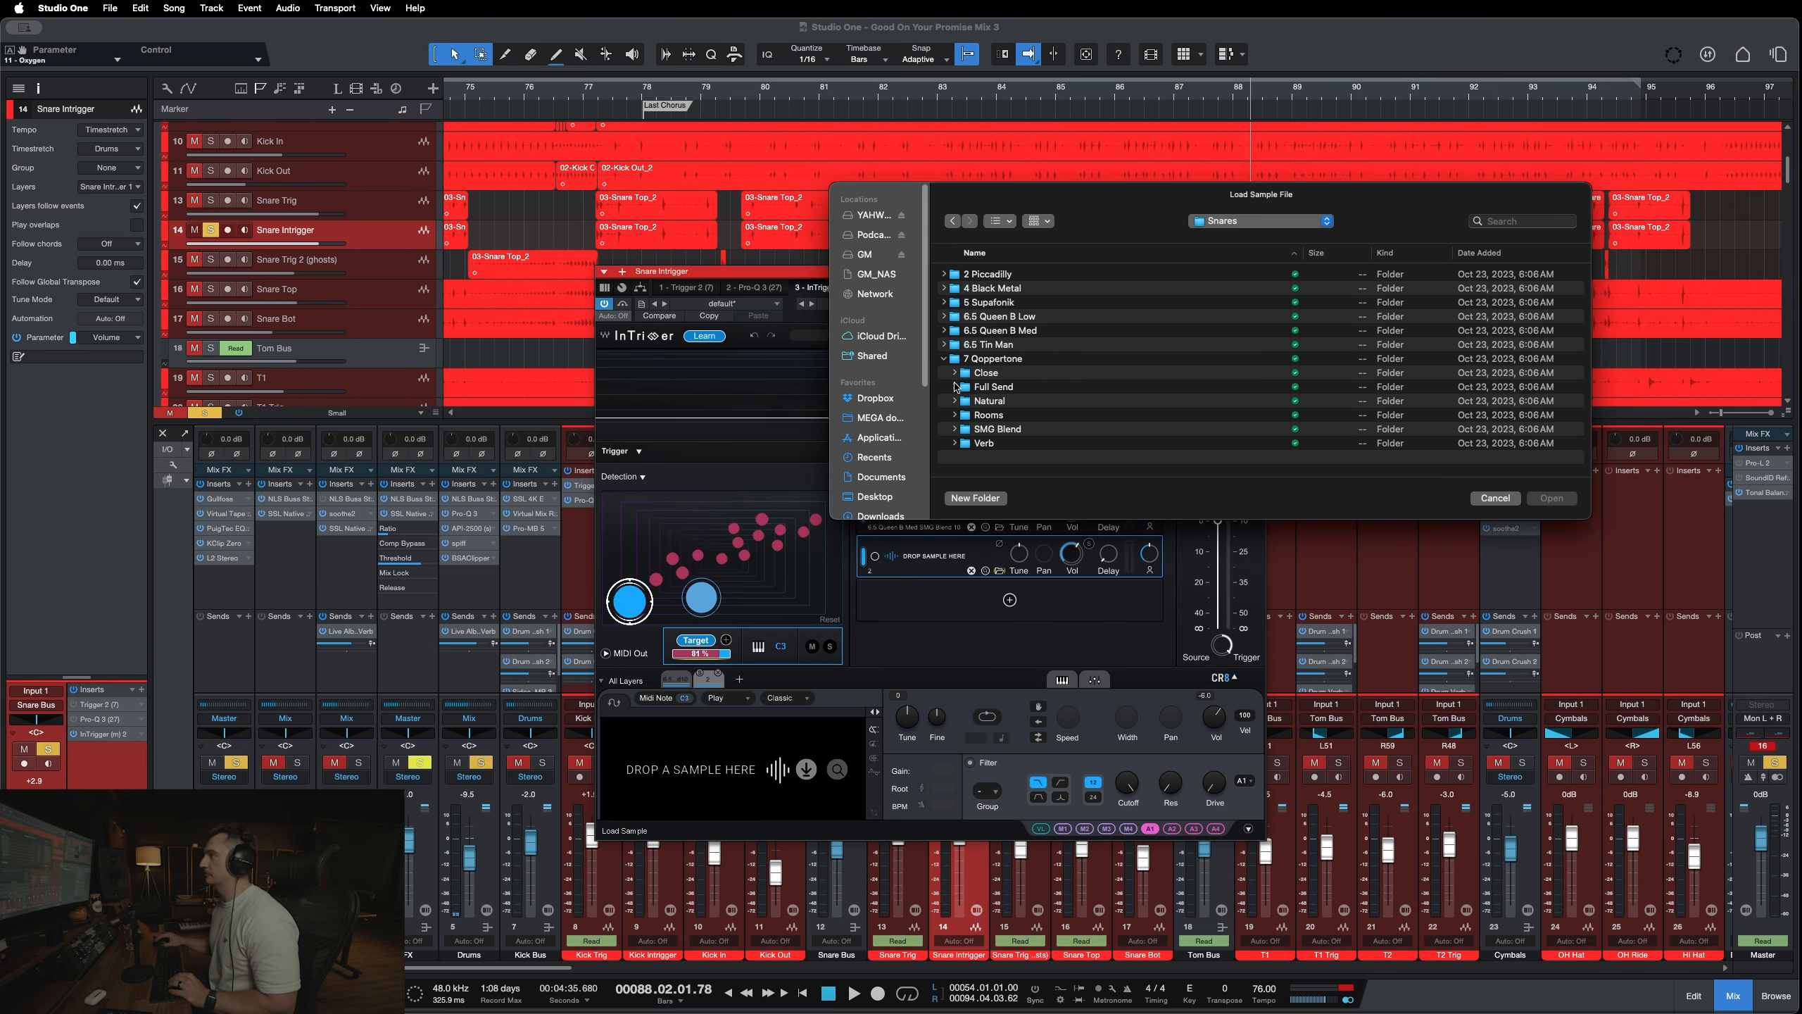
pyautogui.click(962, 432)
pyautogui.scroll(-5, 1058, 456)
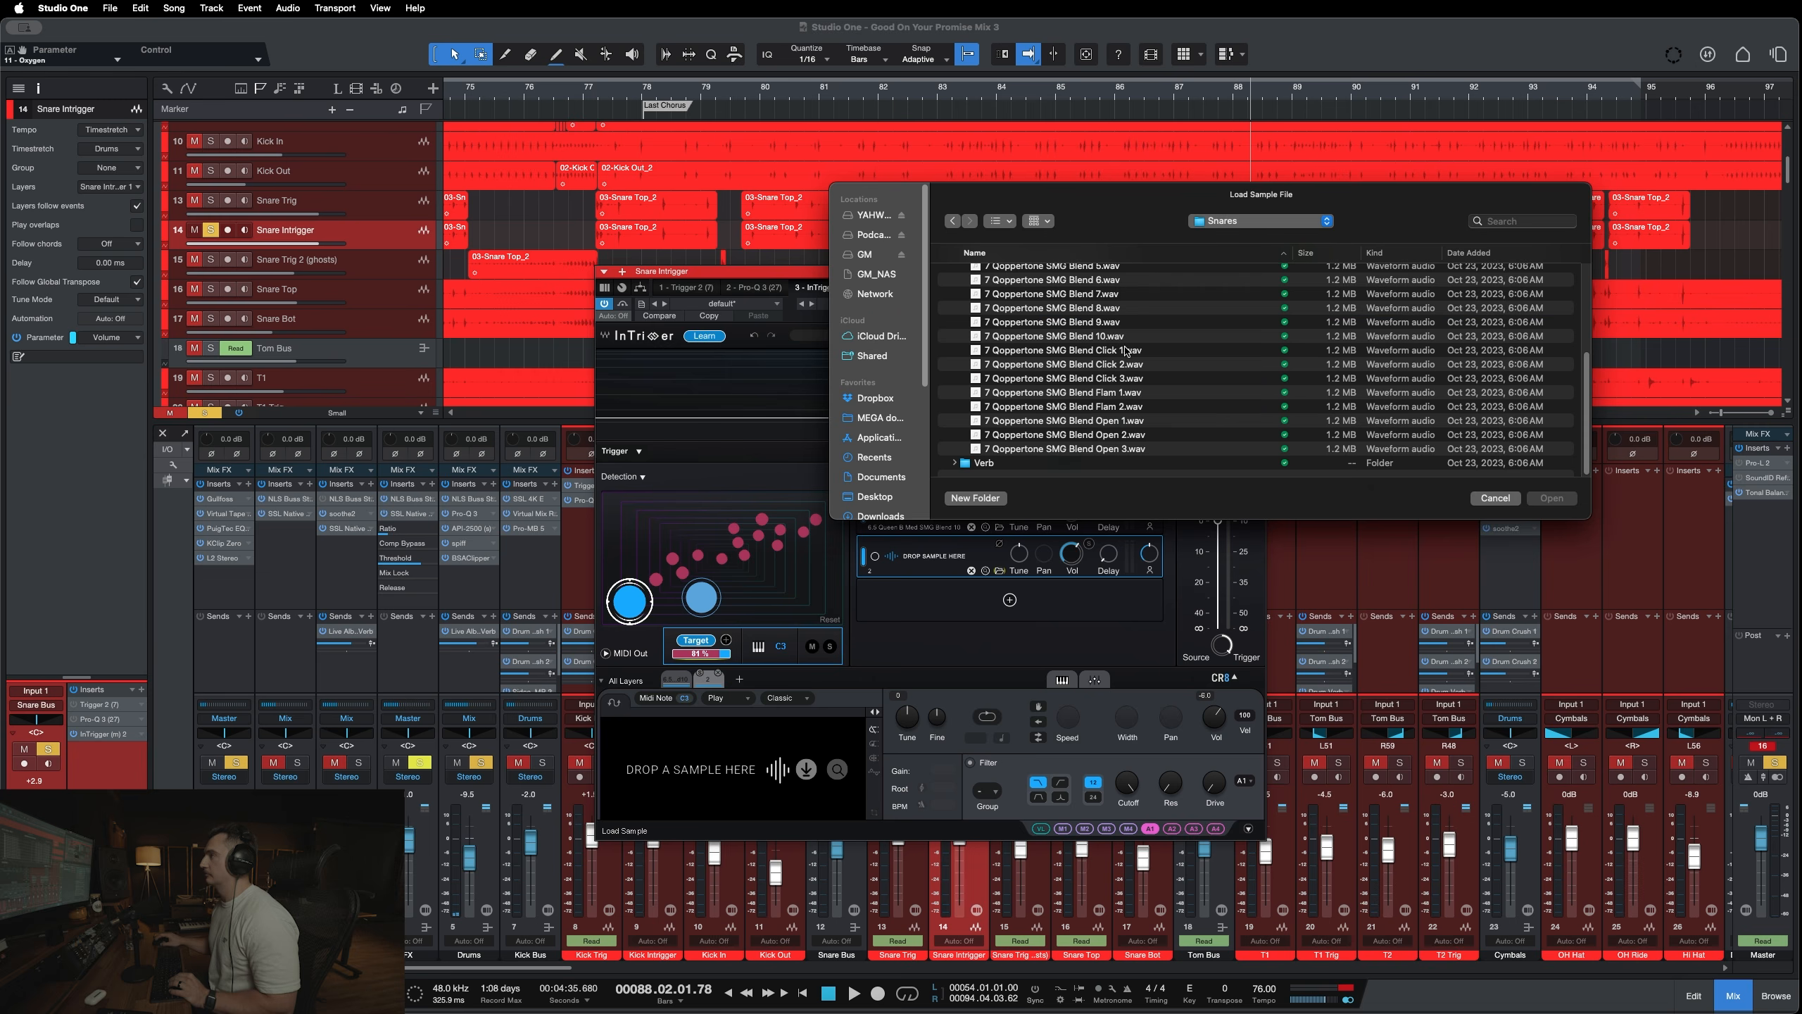
pyautogui.doubleClick(1125, 336)
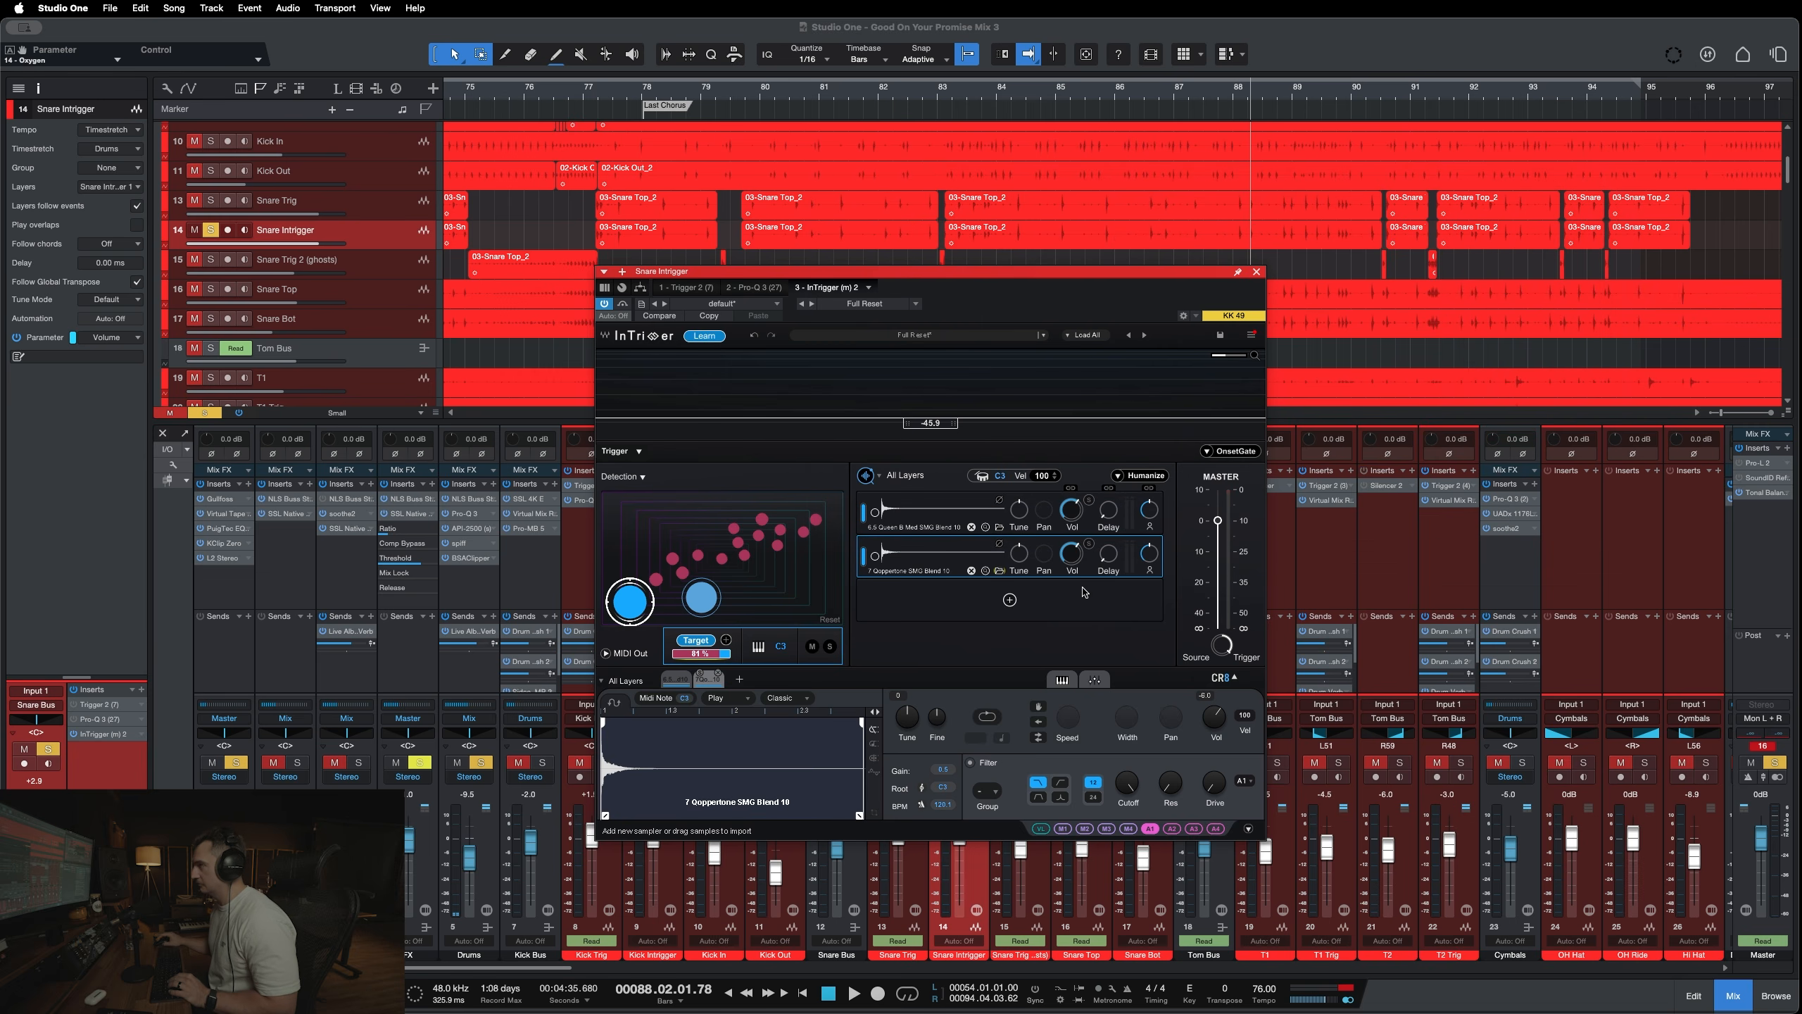
# Balance the 6.5 Queen B layer's volume against the Qoppertone layer while auditioning the snare, and reposition the InTrigger window.
pyautogui.moveTo(1068, 508); pyautogui.dragTo(1068, 568)
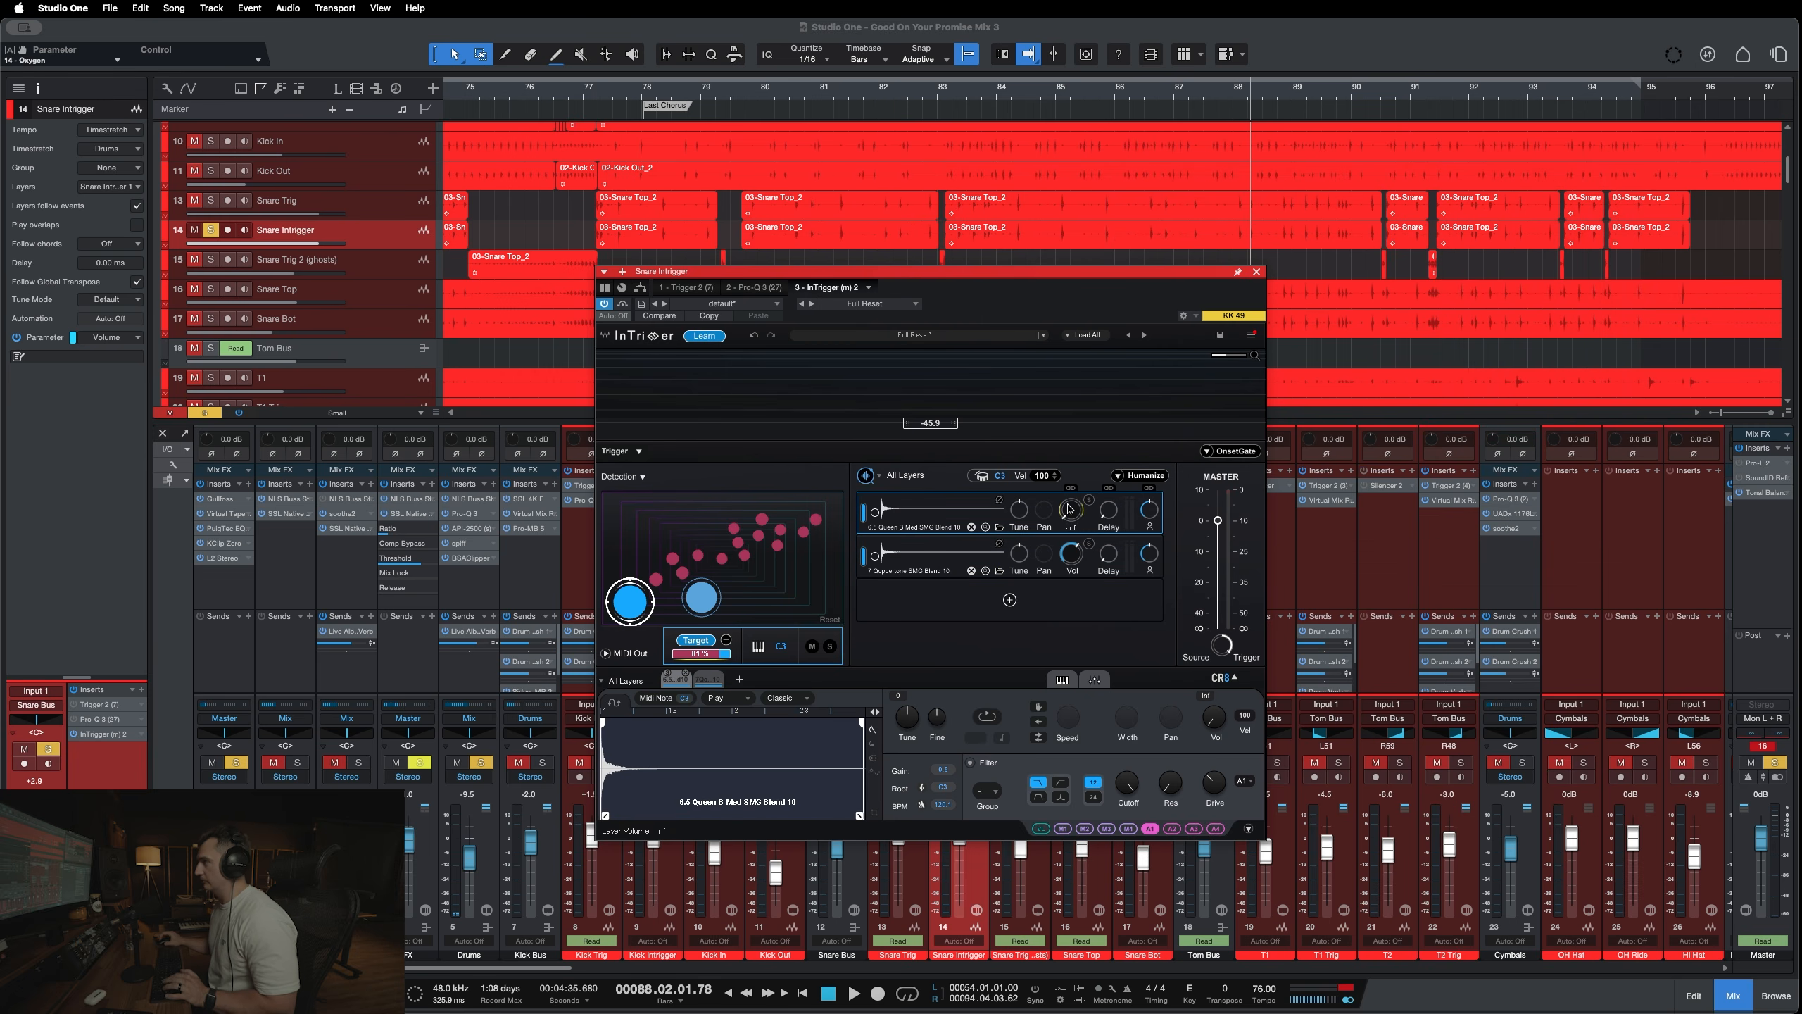
pyautogui.press('space')
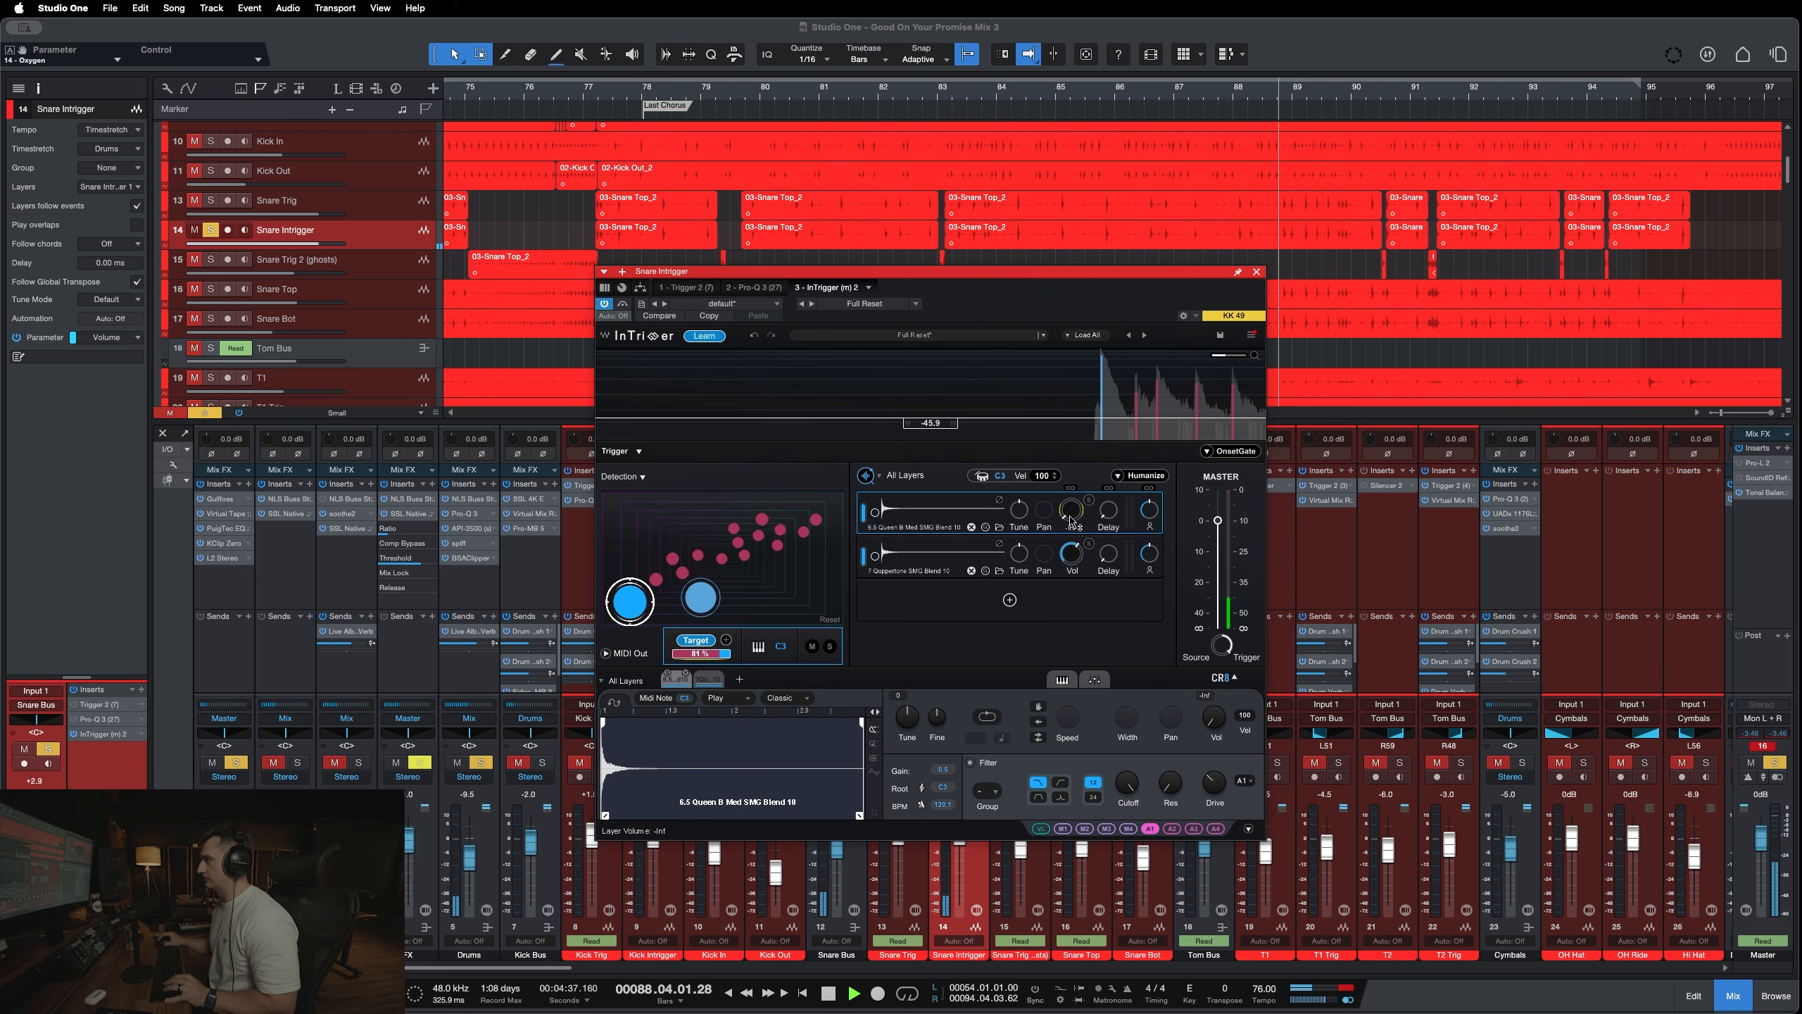
pyautogui.press('space')
pyautogui.moveTo(1072, 517); pyautogui.dragTo(1074, 505)
pyautogui.press('space')
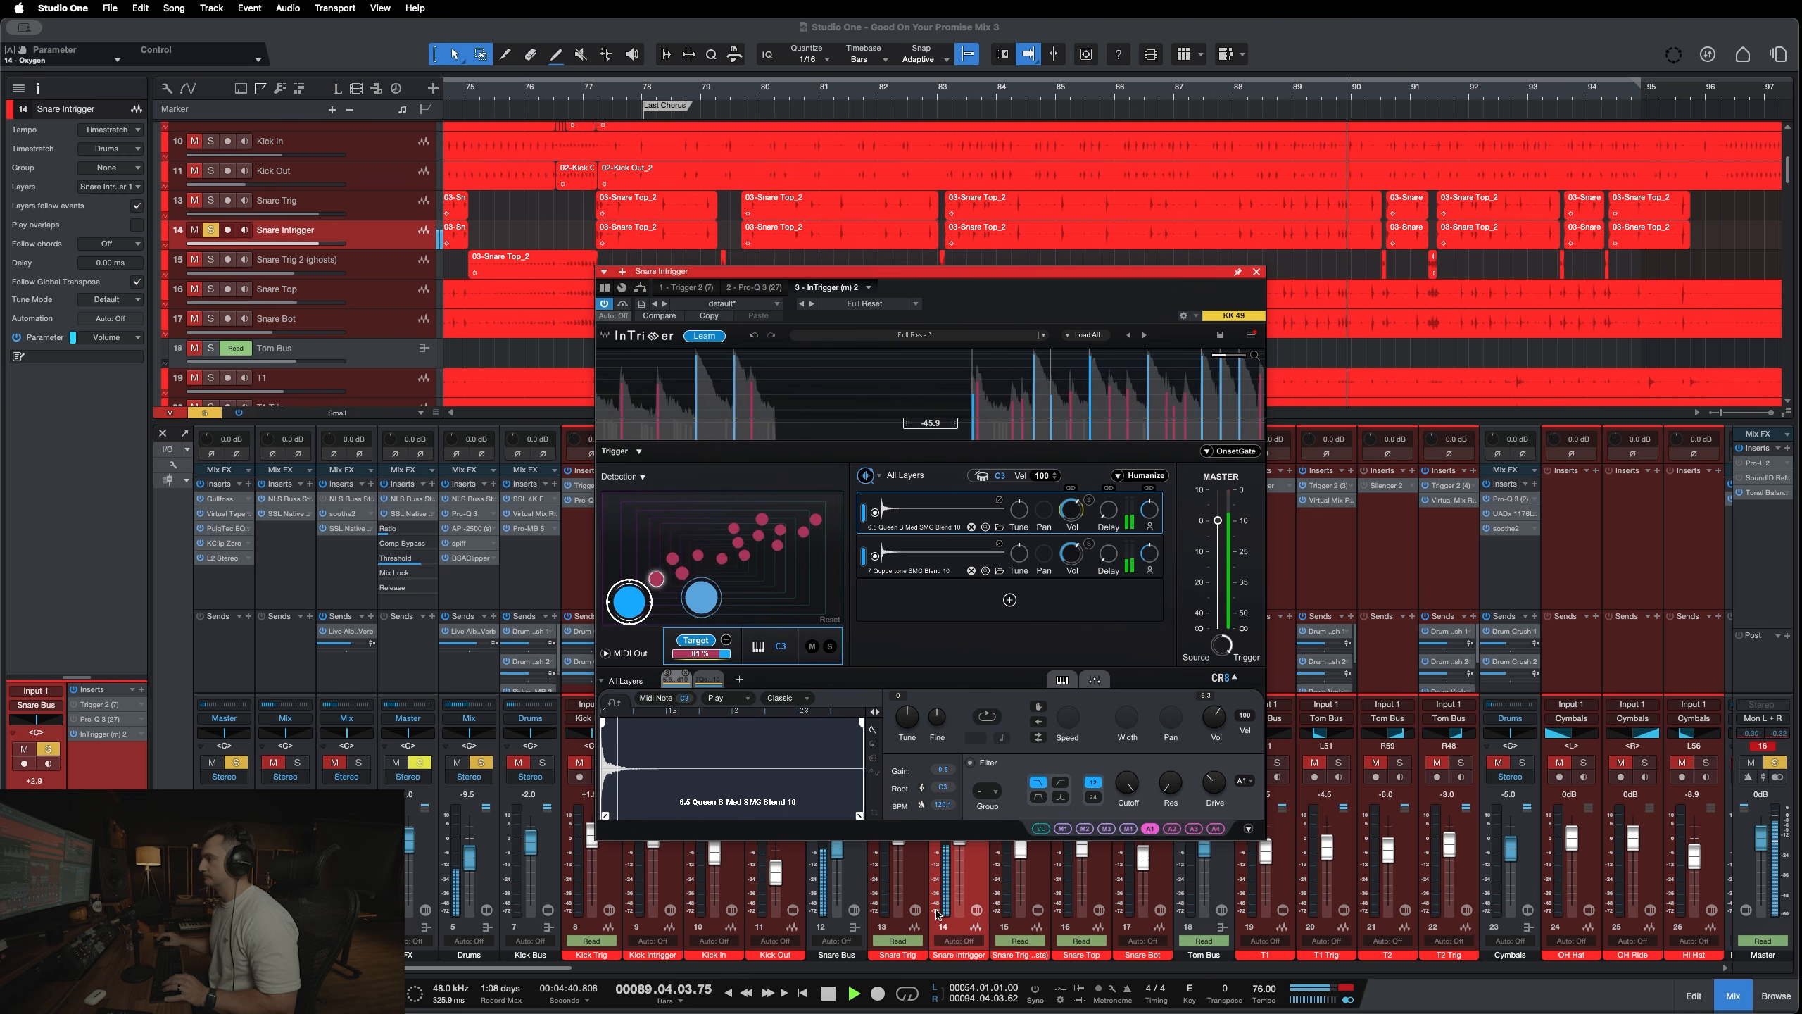
pyautogui.moveTo(1016, 273); pyautogui.dragTo(1120, 251)
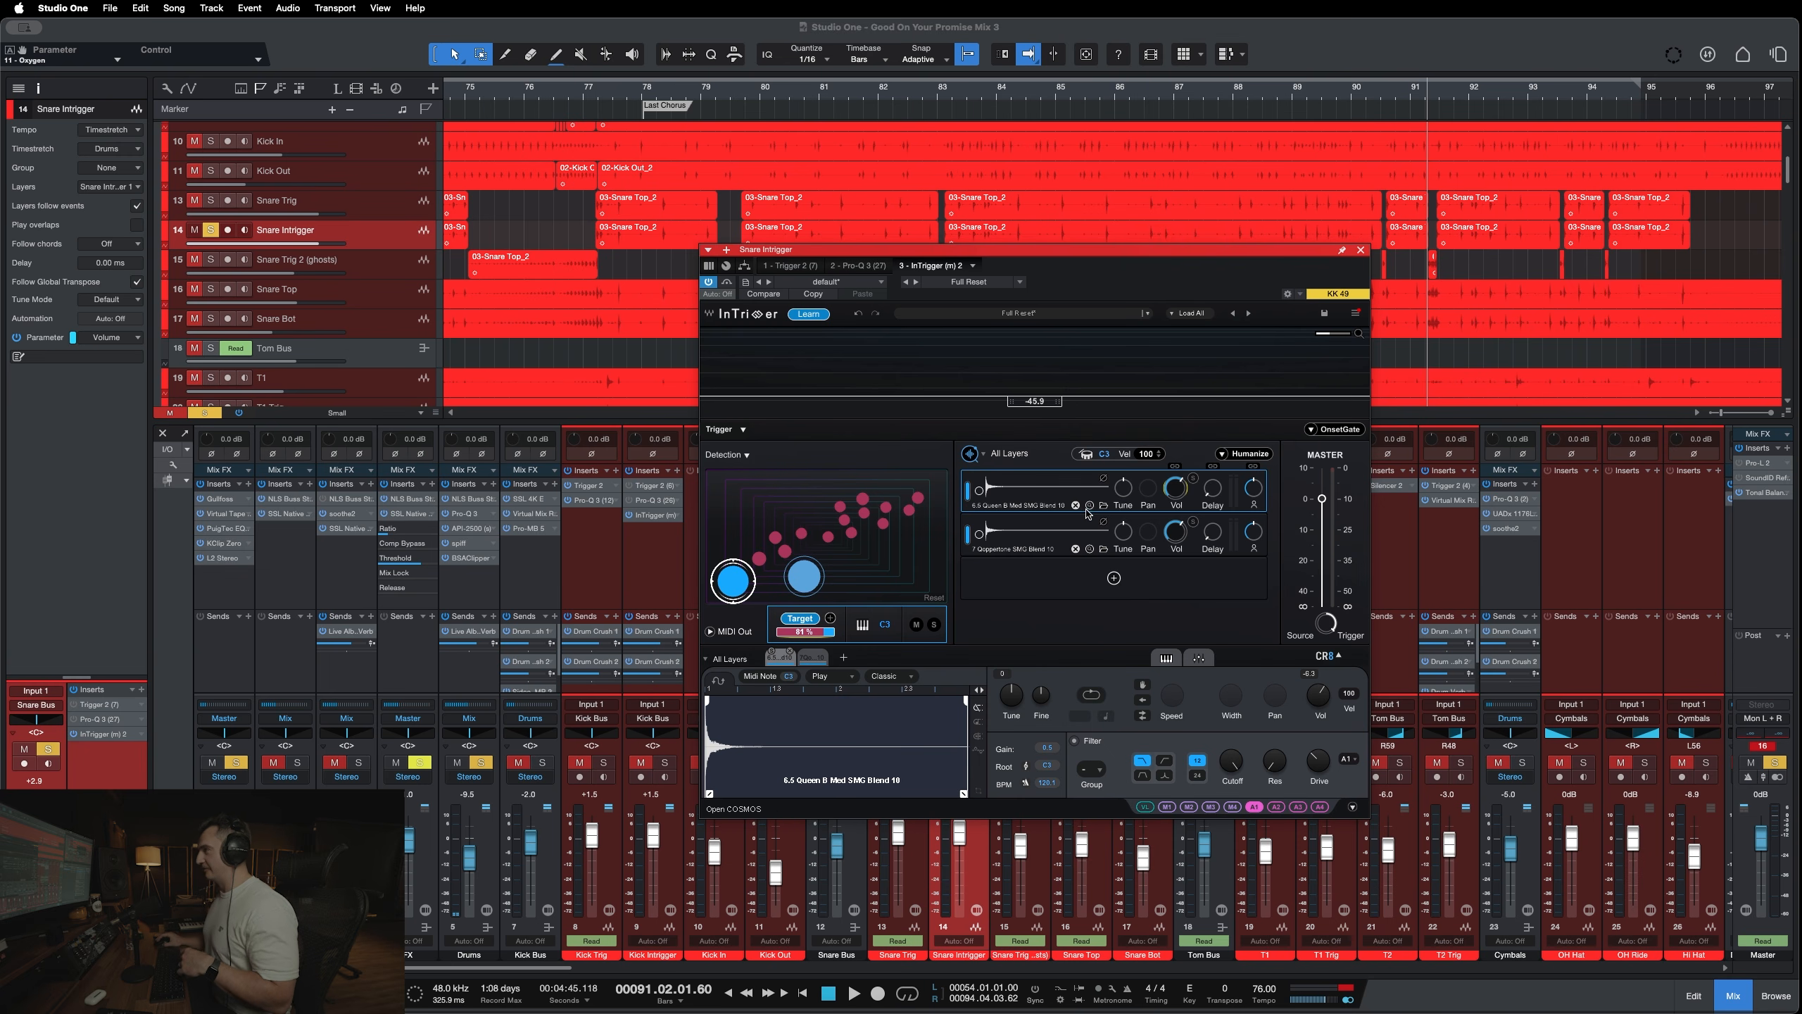
# Remove both snare samples from the layer list and set the layer play order to Velocity, trying Sequence and All Layers on the way.
pyautogui.click(1075, 505)
pyautogui.click(1075, 506)
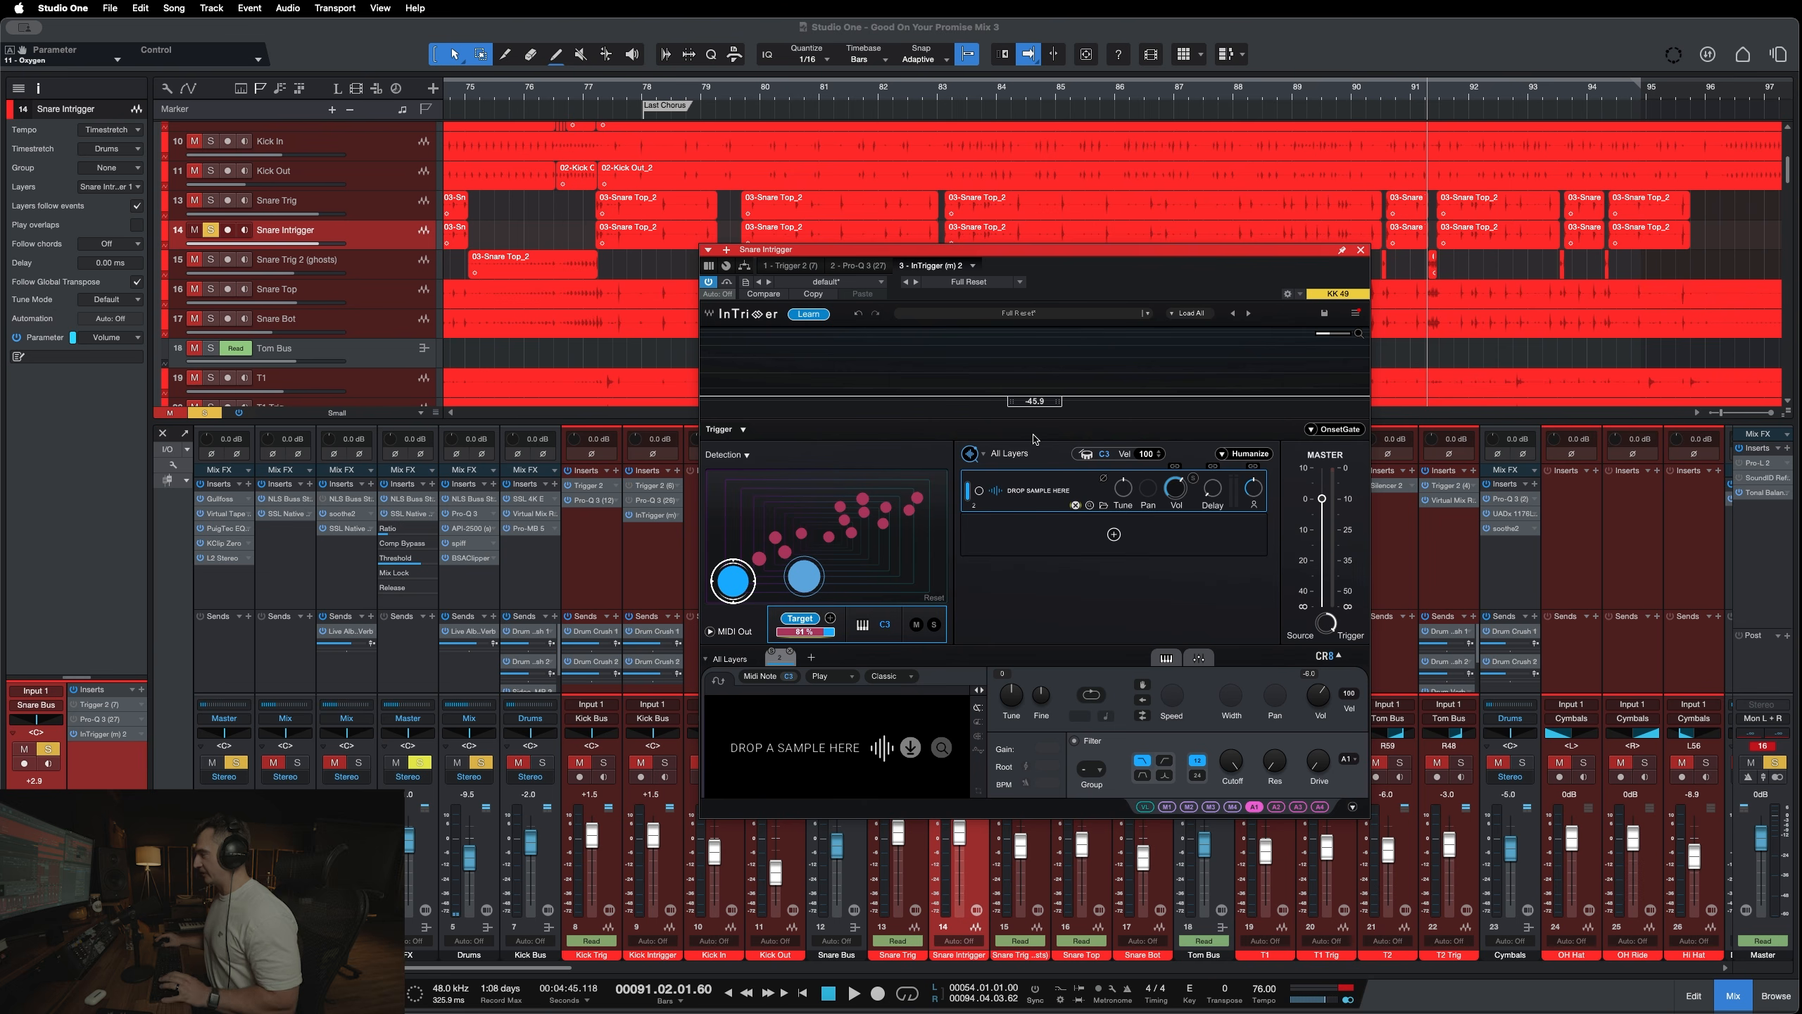
pyautogui.click(1012, 460)
pyautogui.click(991, 458)
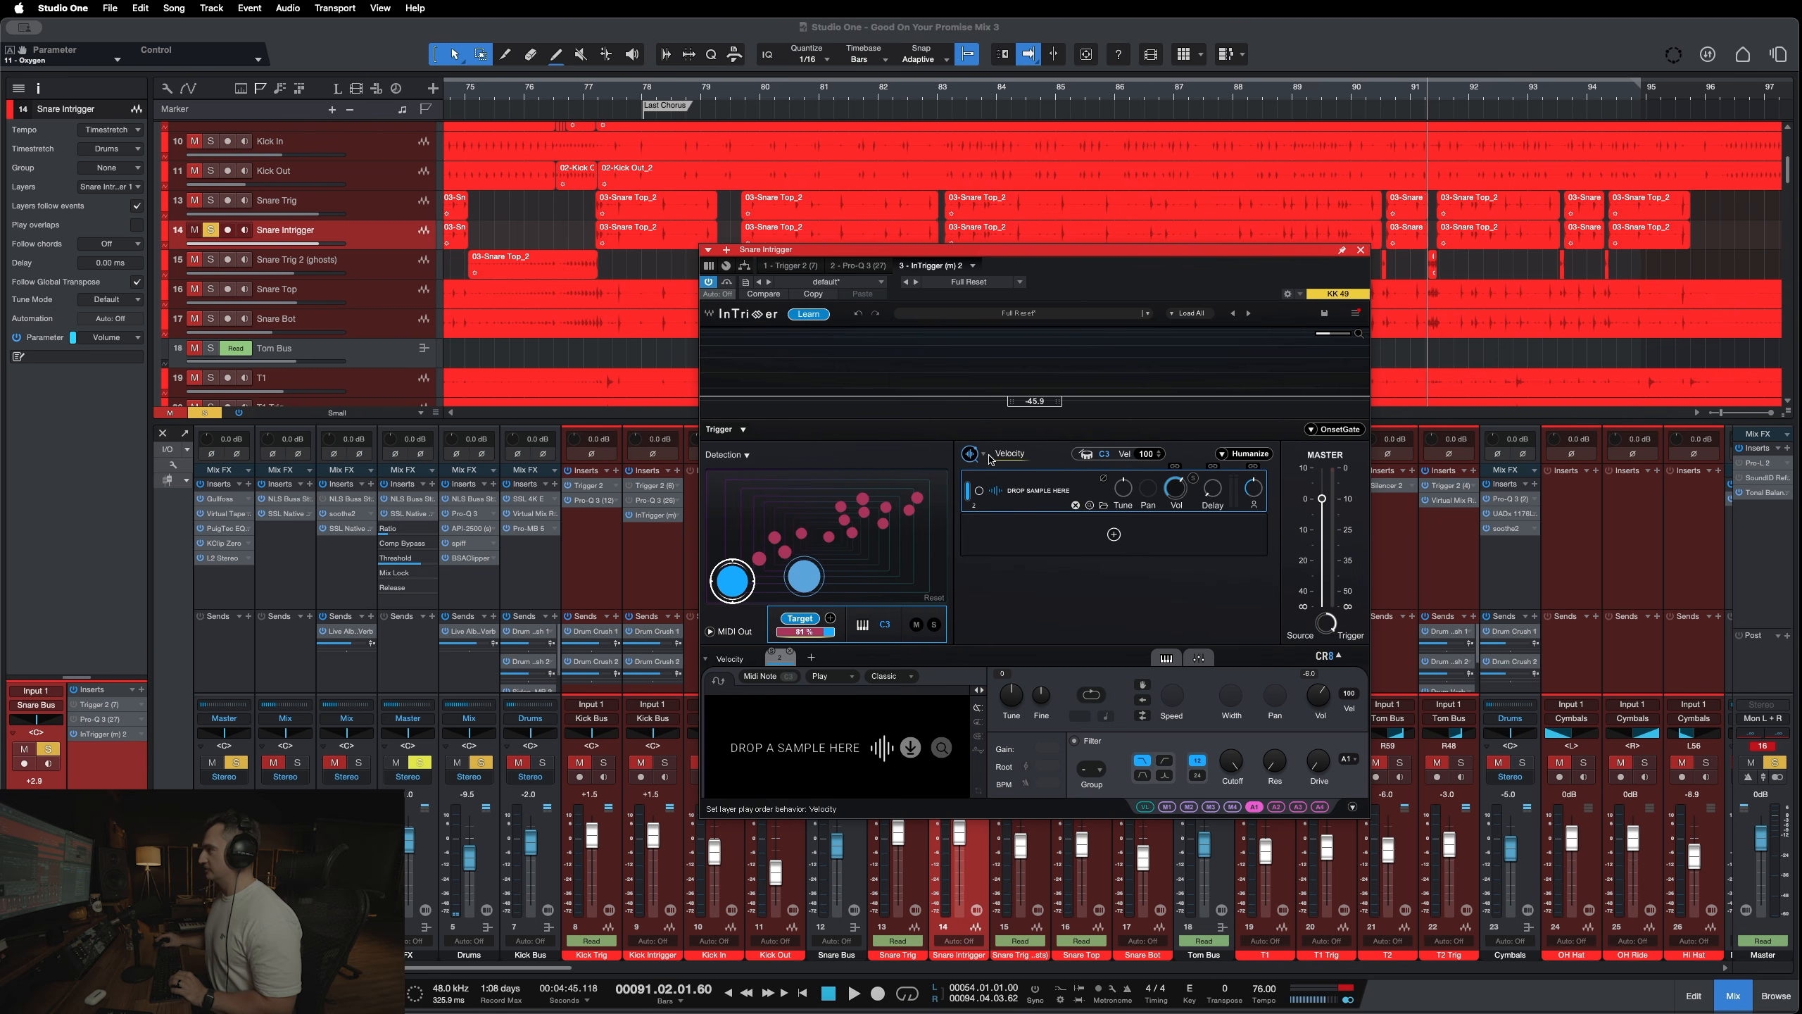
pyautogui.click(1009, 456)
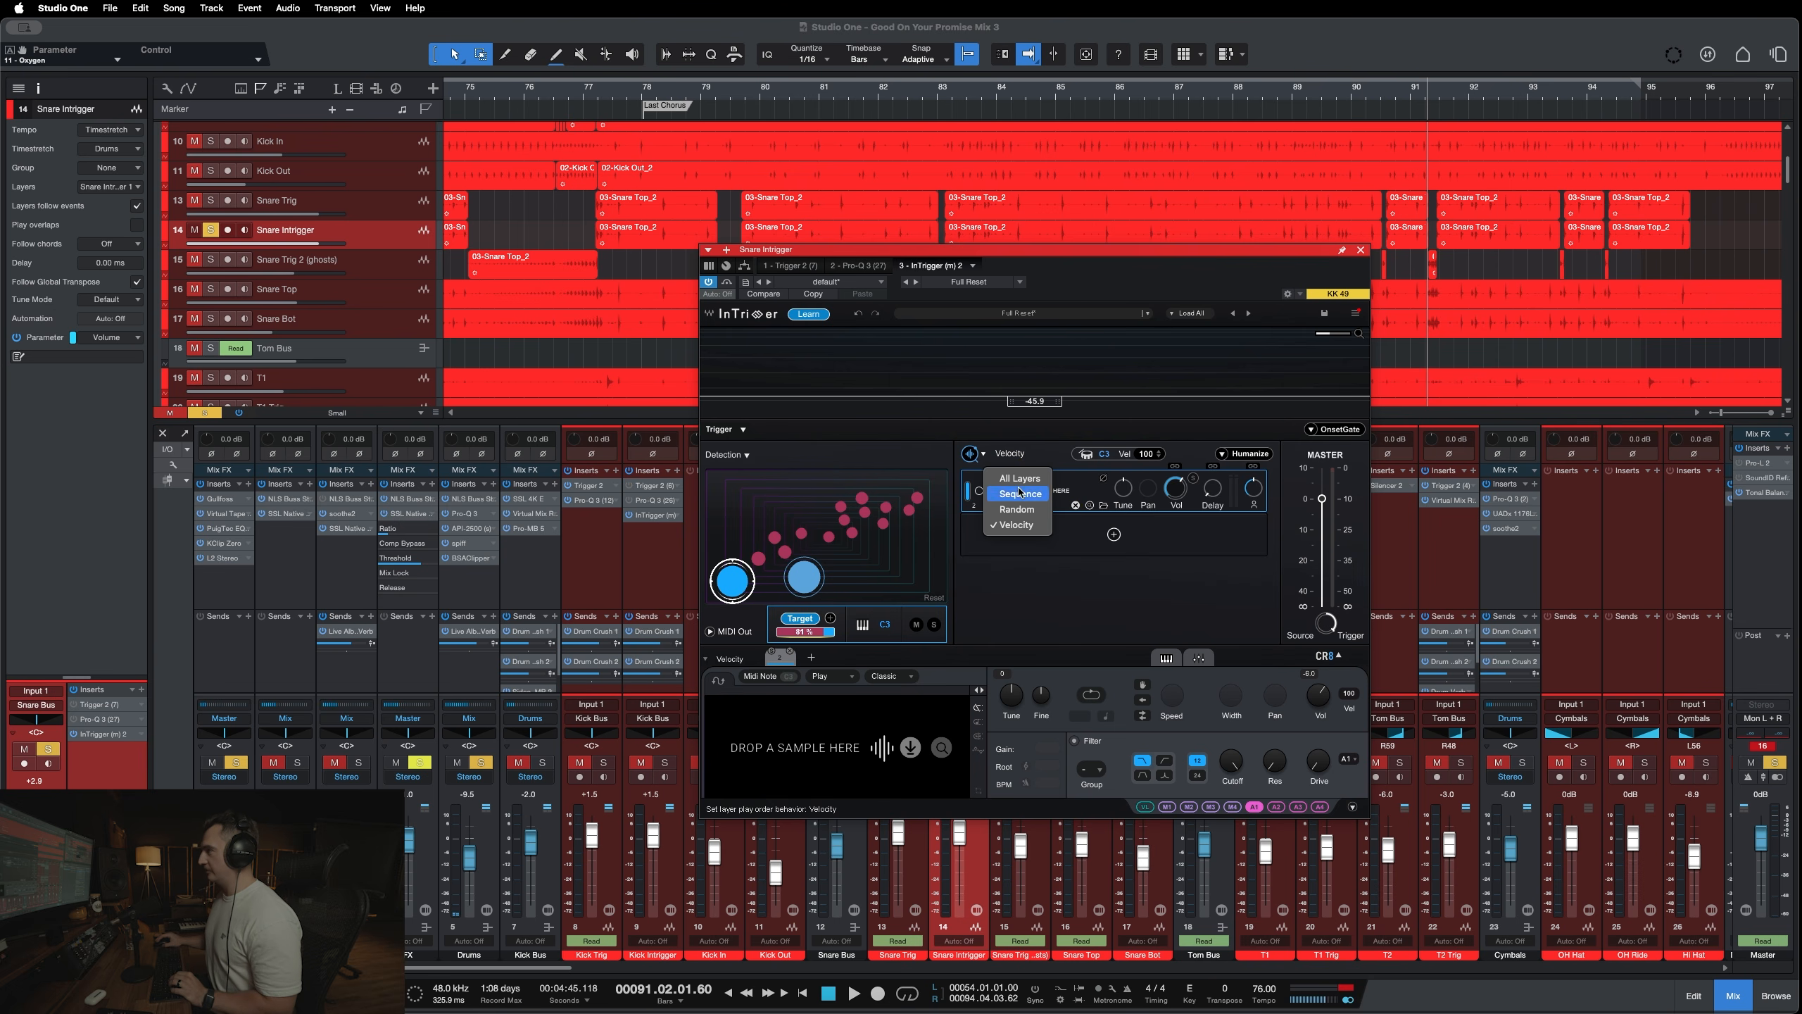
pyautogui.click(1020, 525)
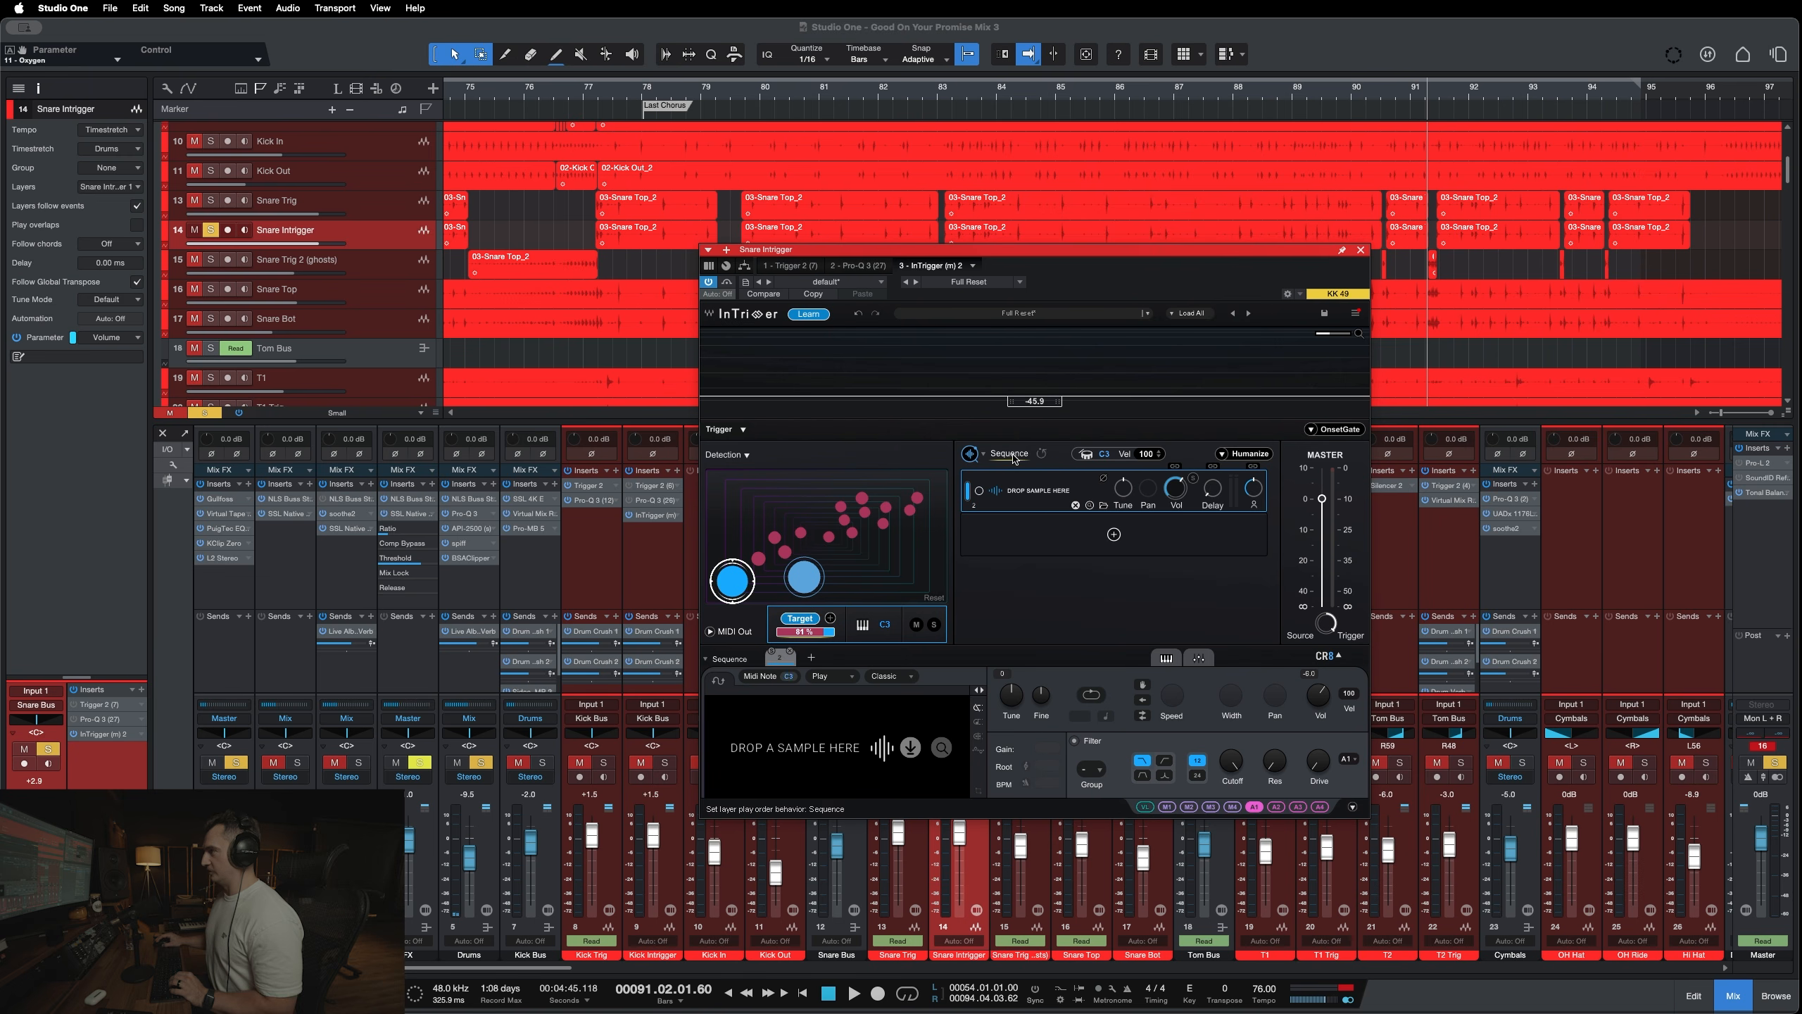
pyautogui.click(984, 456)
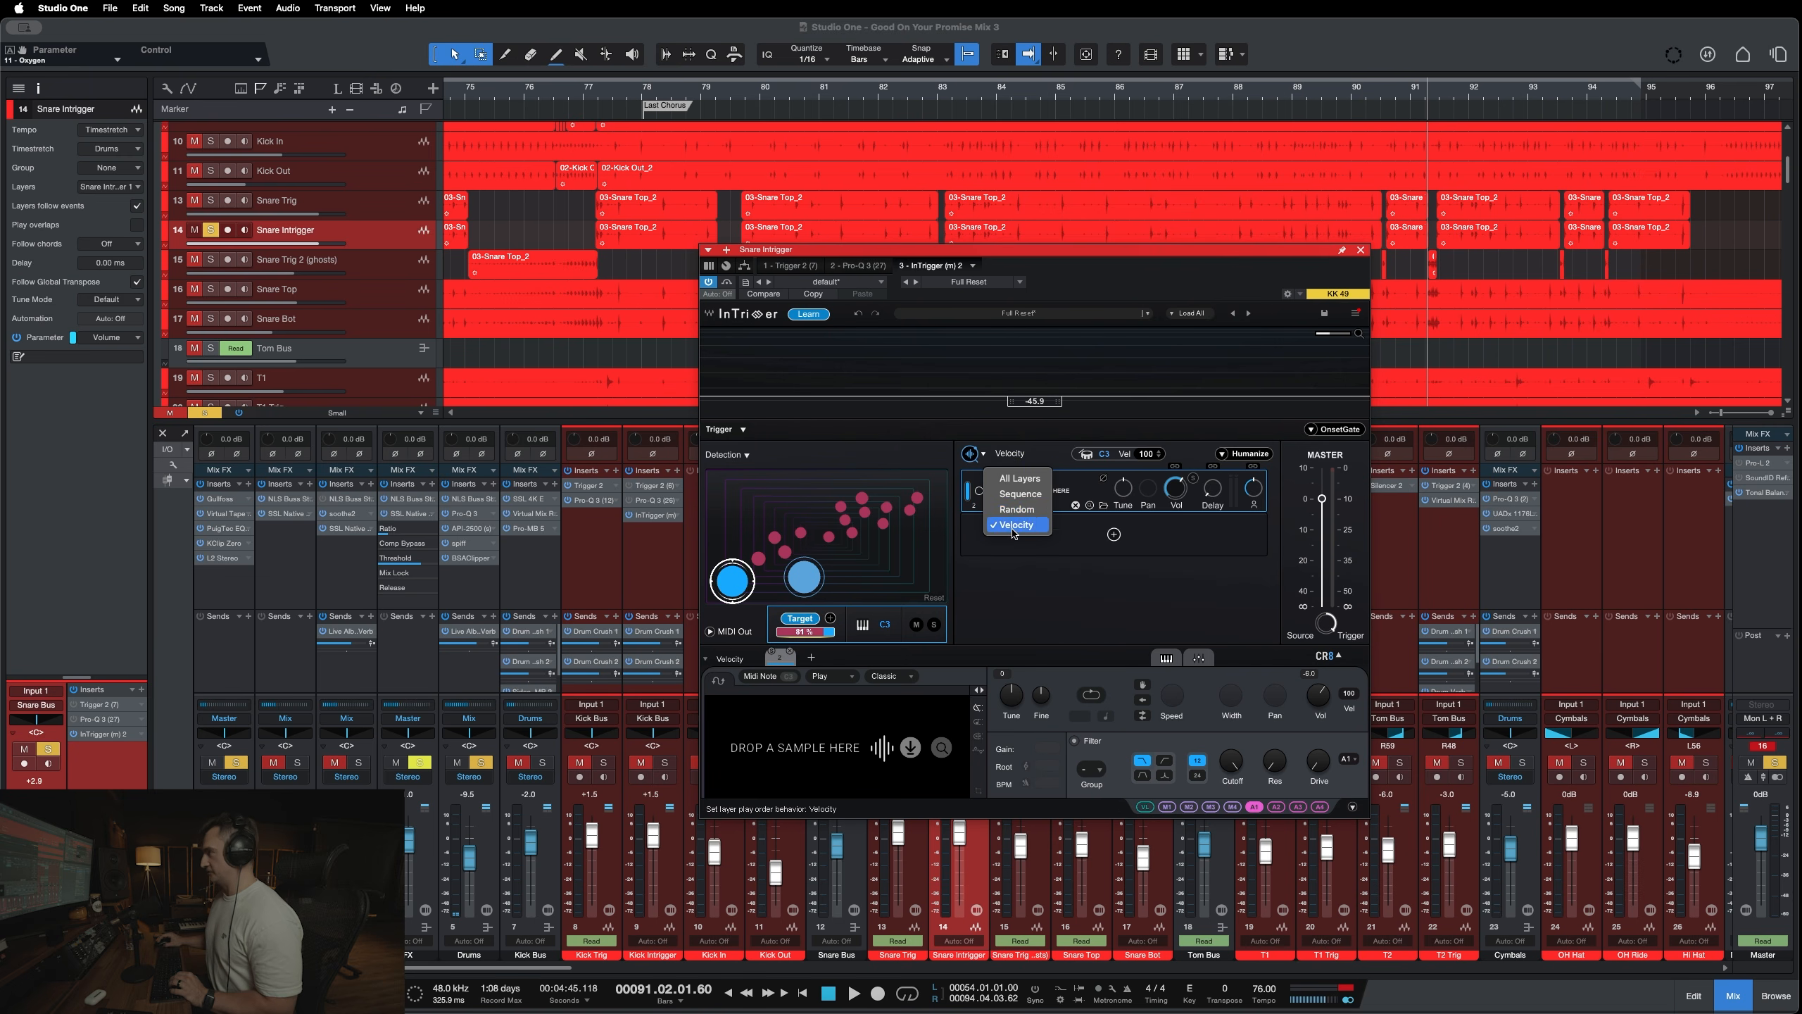
pyautogui.click(1020, 479)
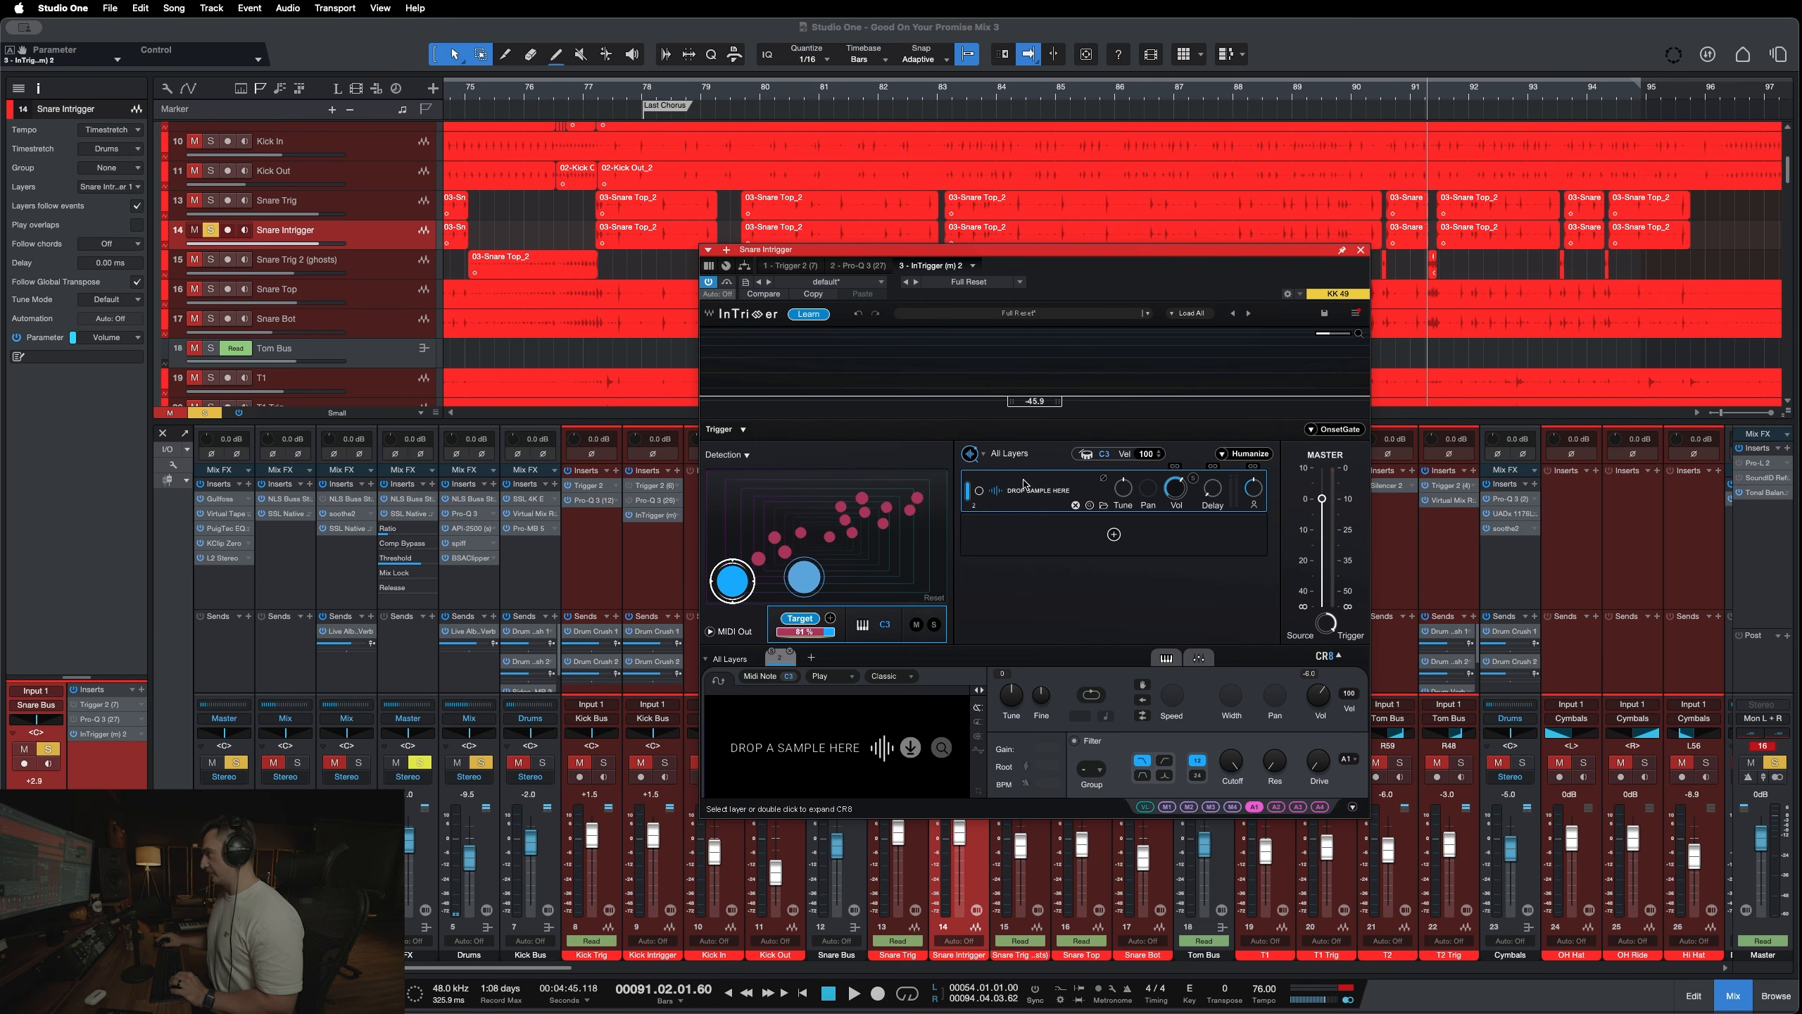
pyautogui.click(985, 454)
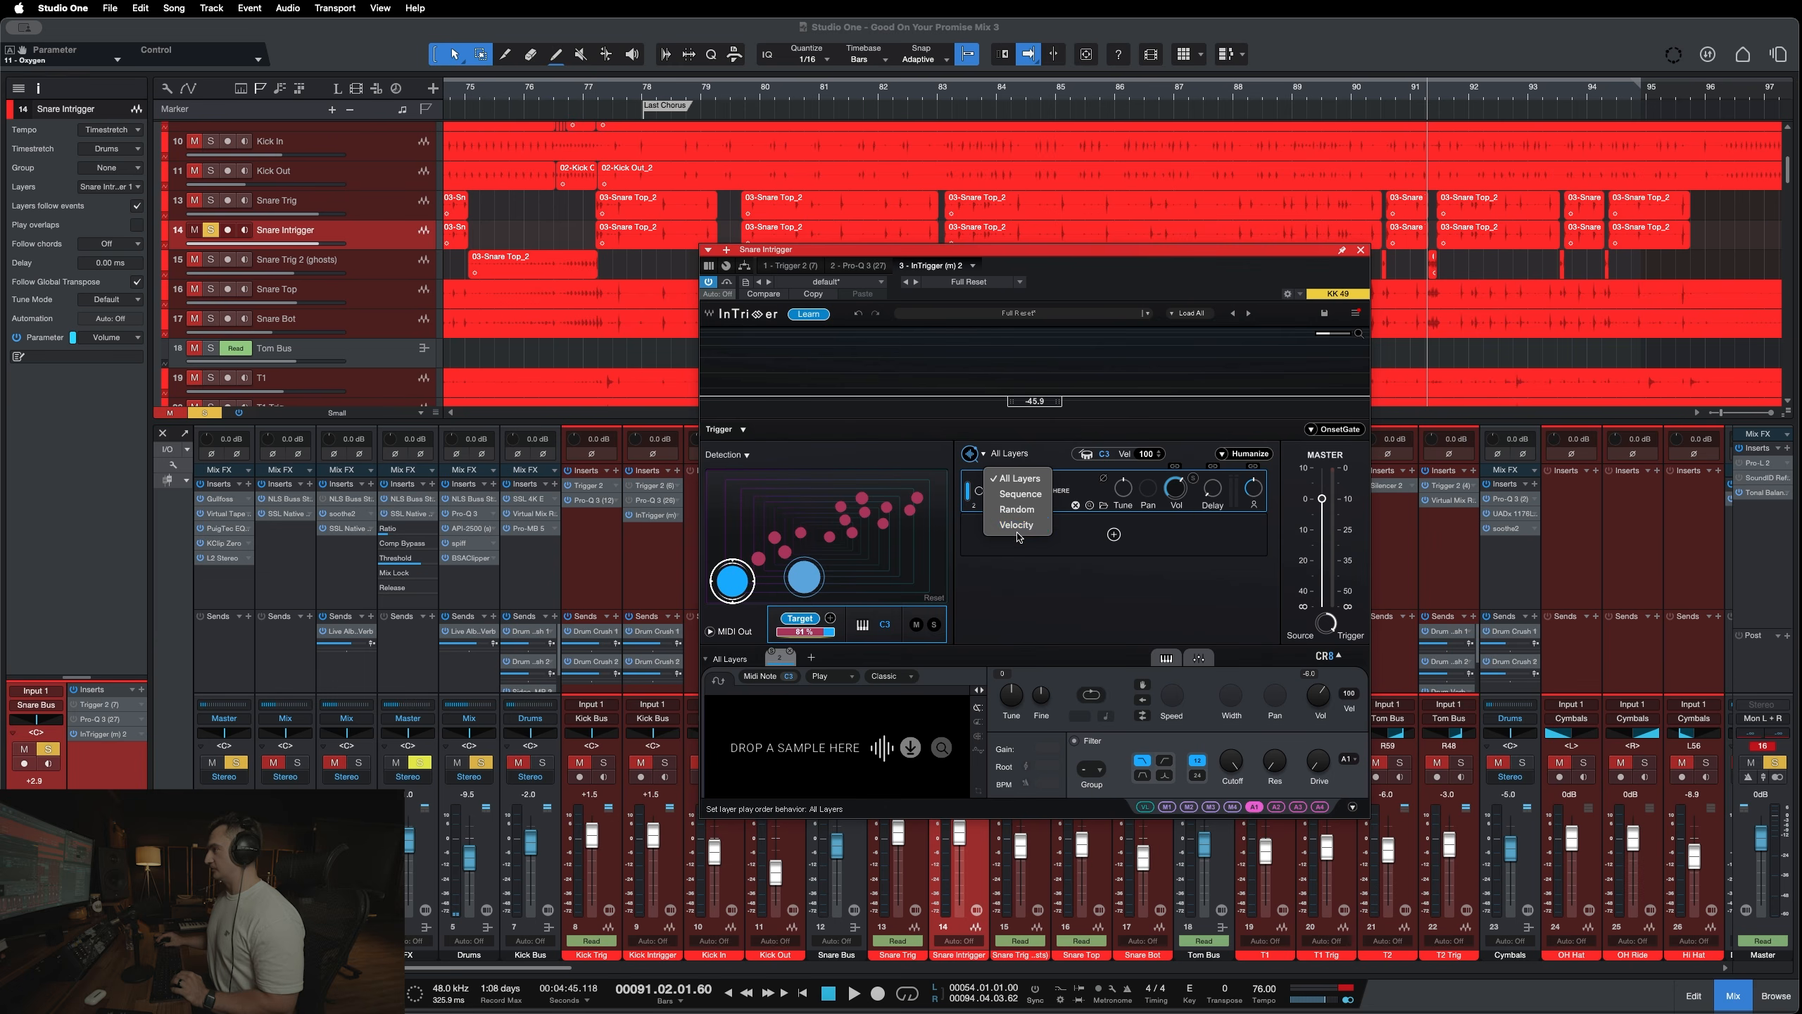
pyautogui.click(1016, 525)
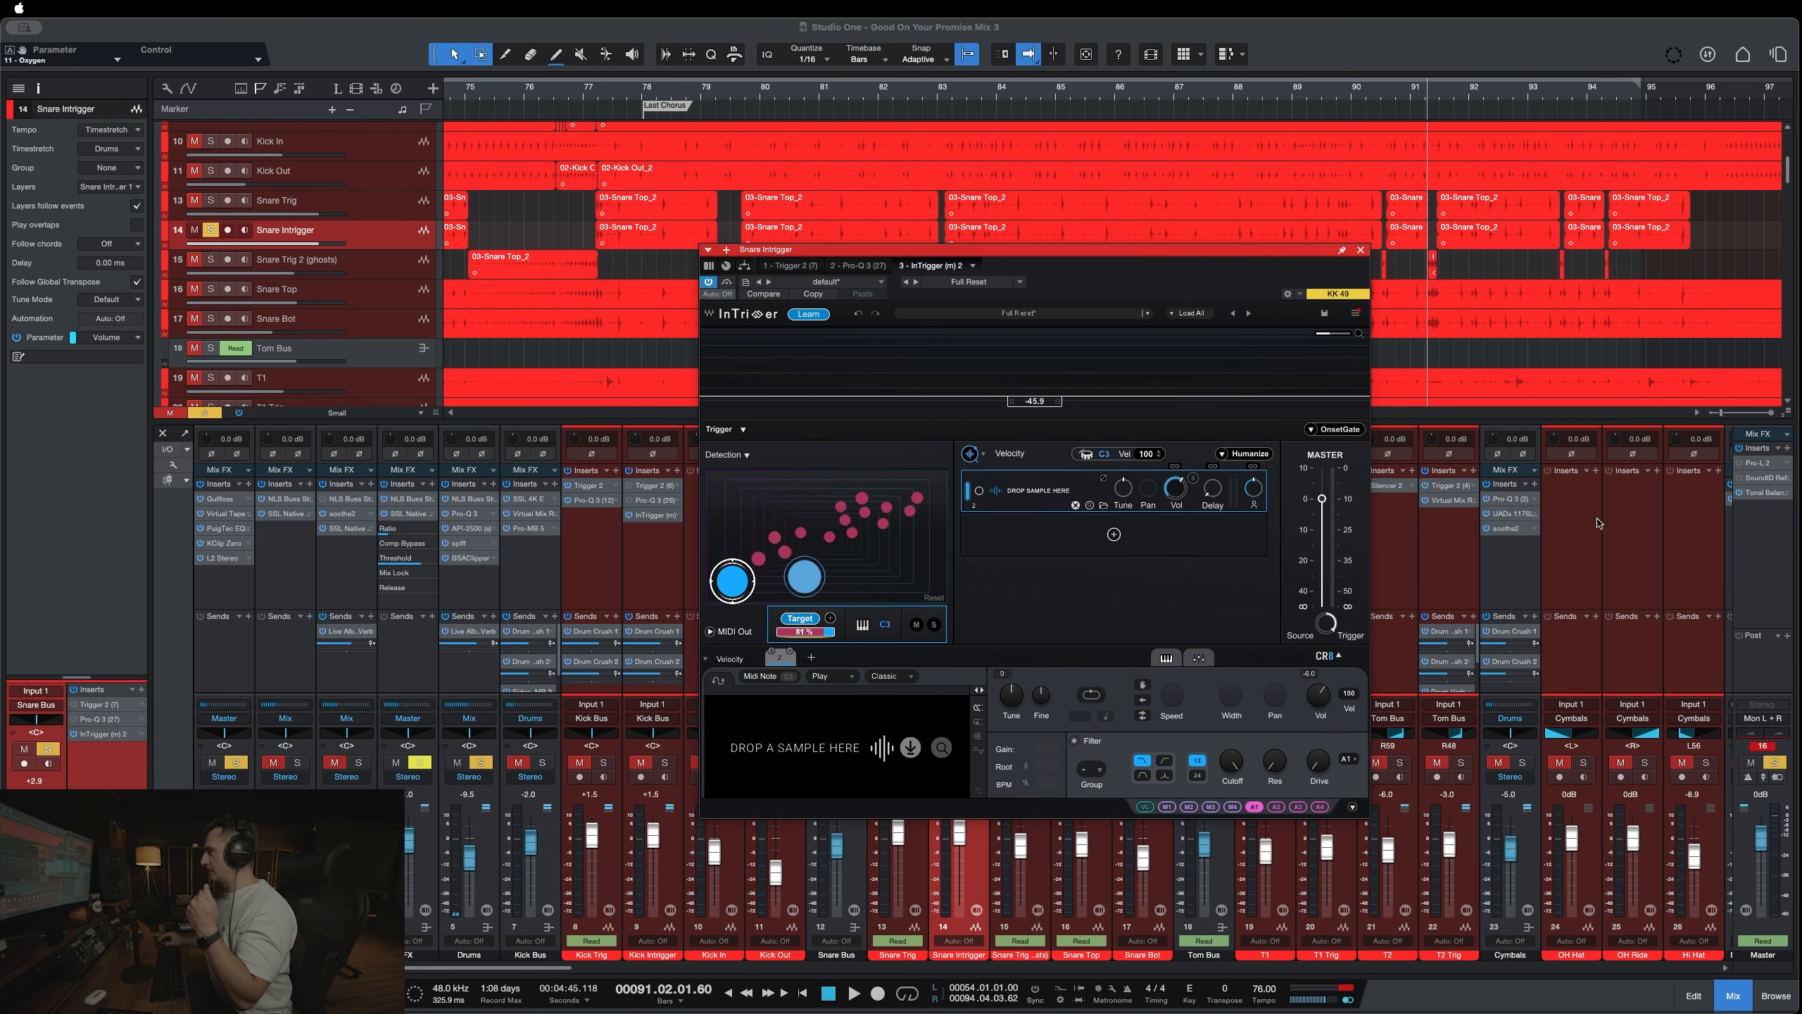
# Load the 6.5 Queen B Med SMG Blend samples 1 to 8 together as separate snare layers.
pyautogui.press('super+w')
pyautogui.click(1646, 507)
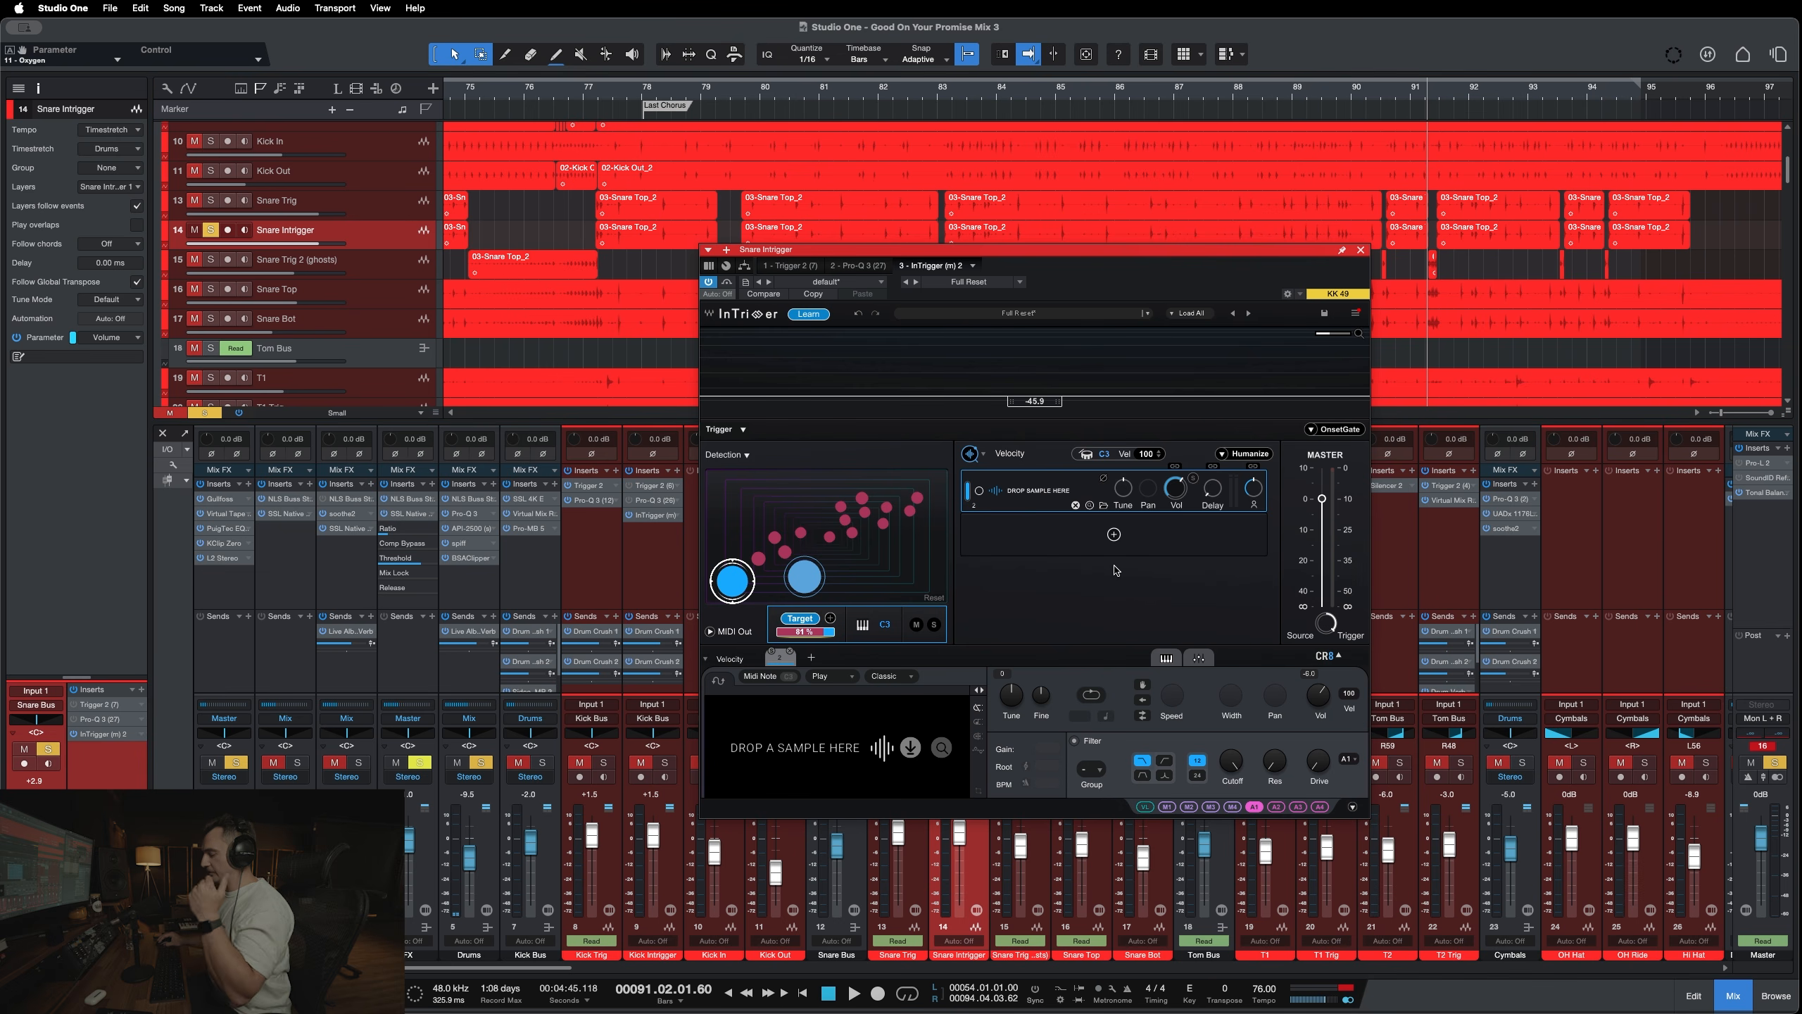
pyautogui.moveTo(1101, 564); pyautogui.dragTo(1076, 492)
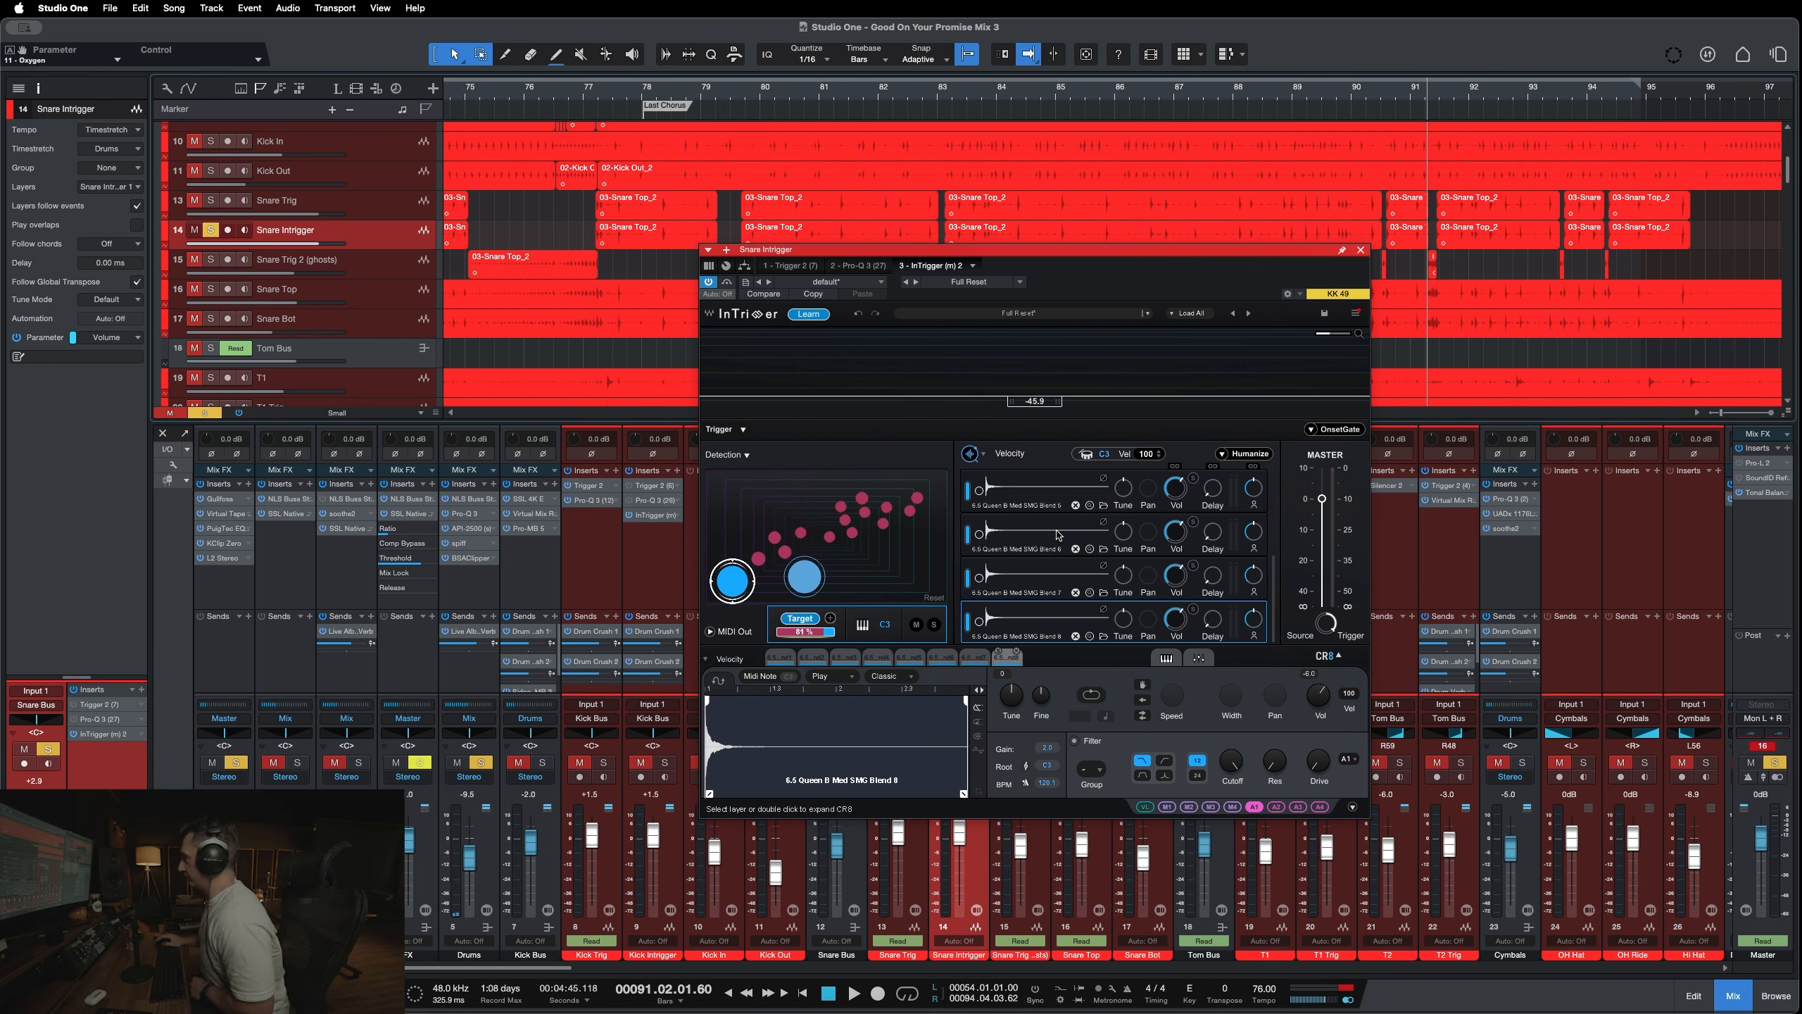
# Look through the list of loaded Queen B Med SMG Blend velocity layers from the first to the last.
pyautogui.scroll(4, 1058, 535)
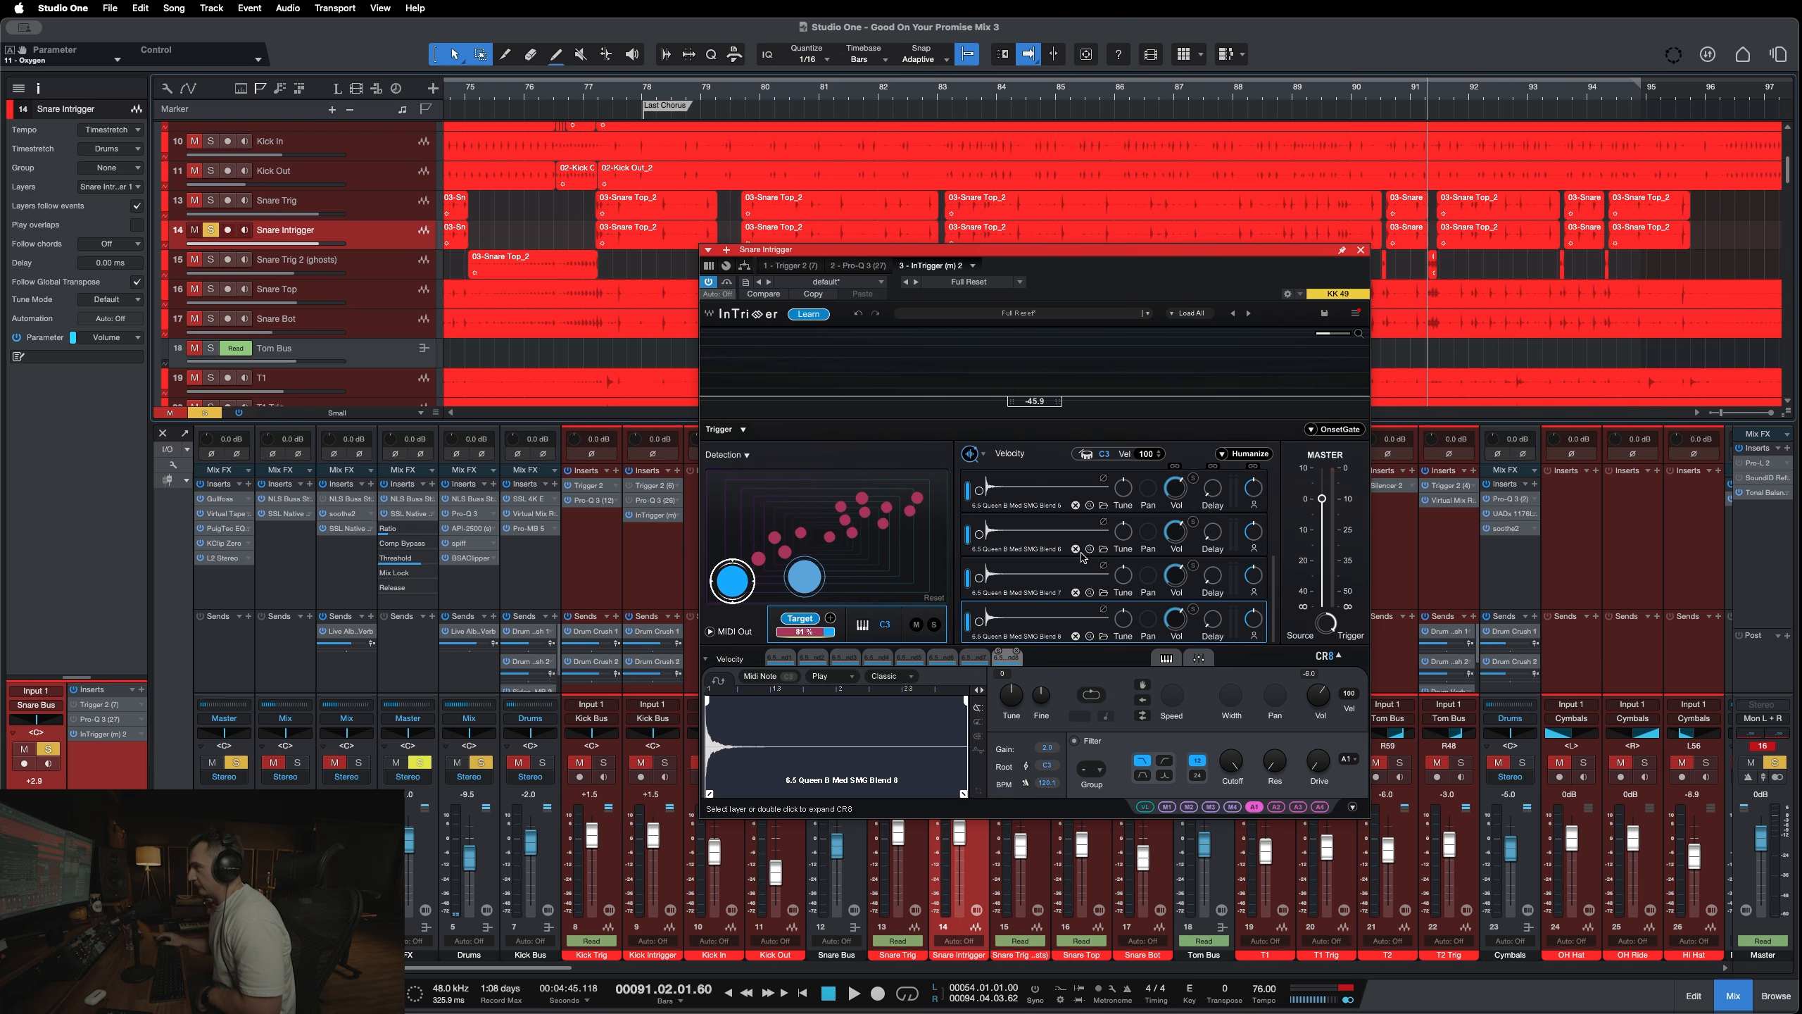
pyautogui.scroll(-2, 1078, 615)
pyautogui.scroll(-2, 1071, 623)
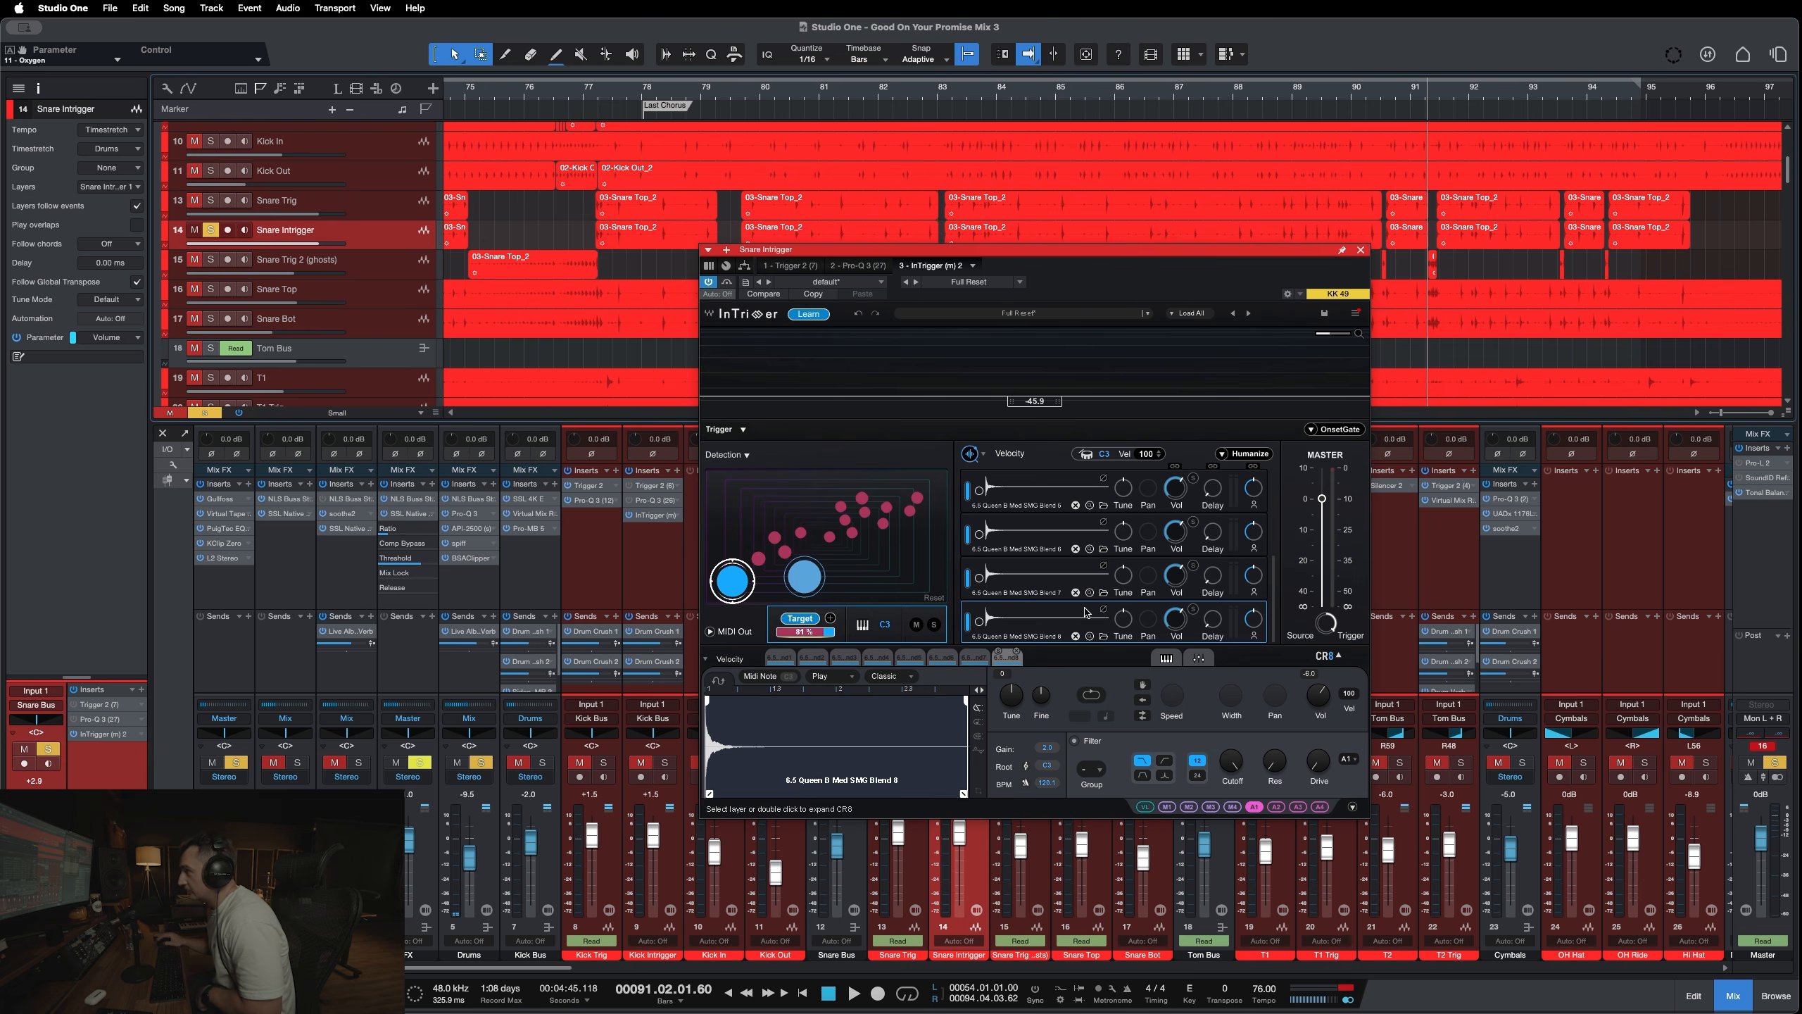
pyautogui.scroll(4, 1061, 625)
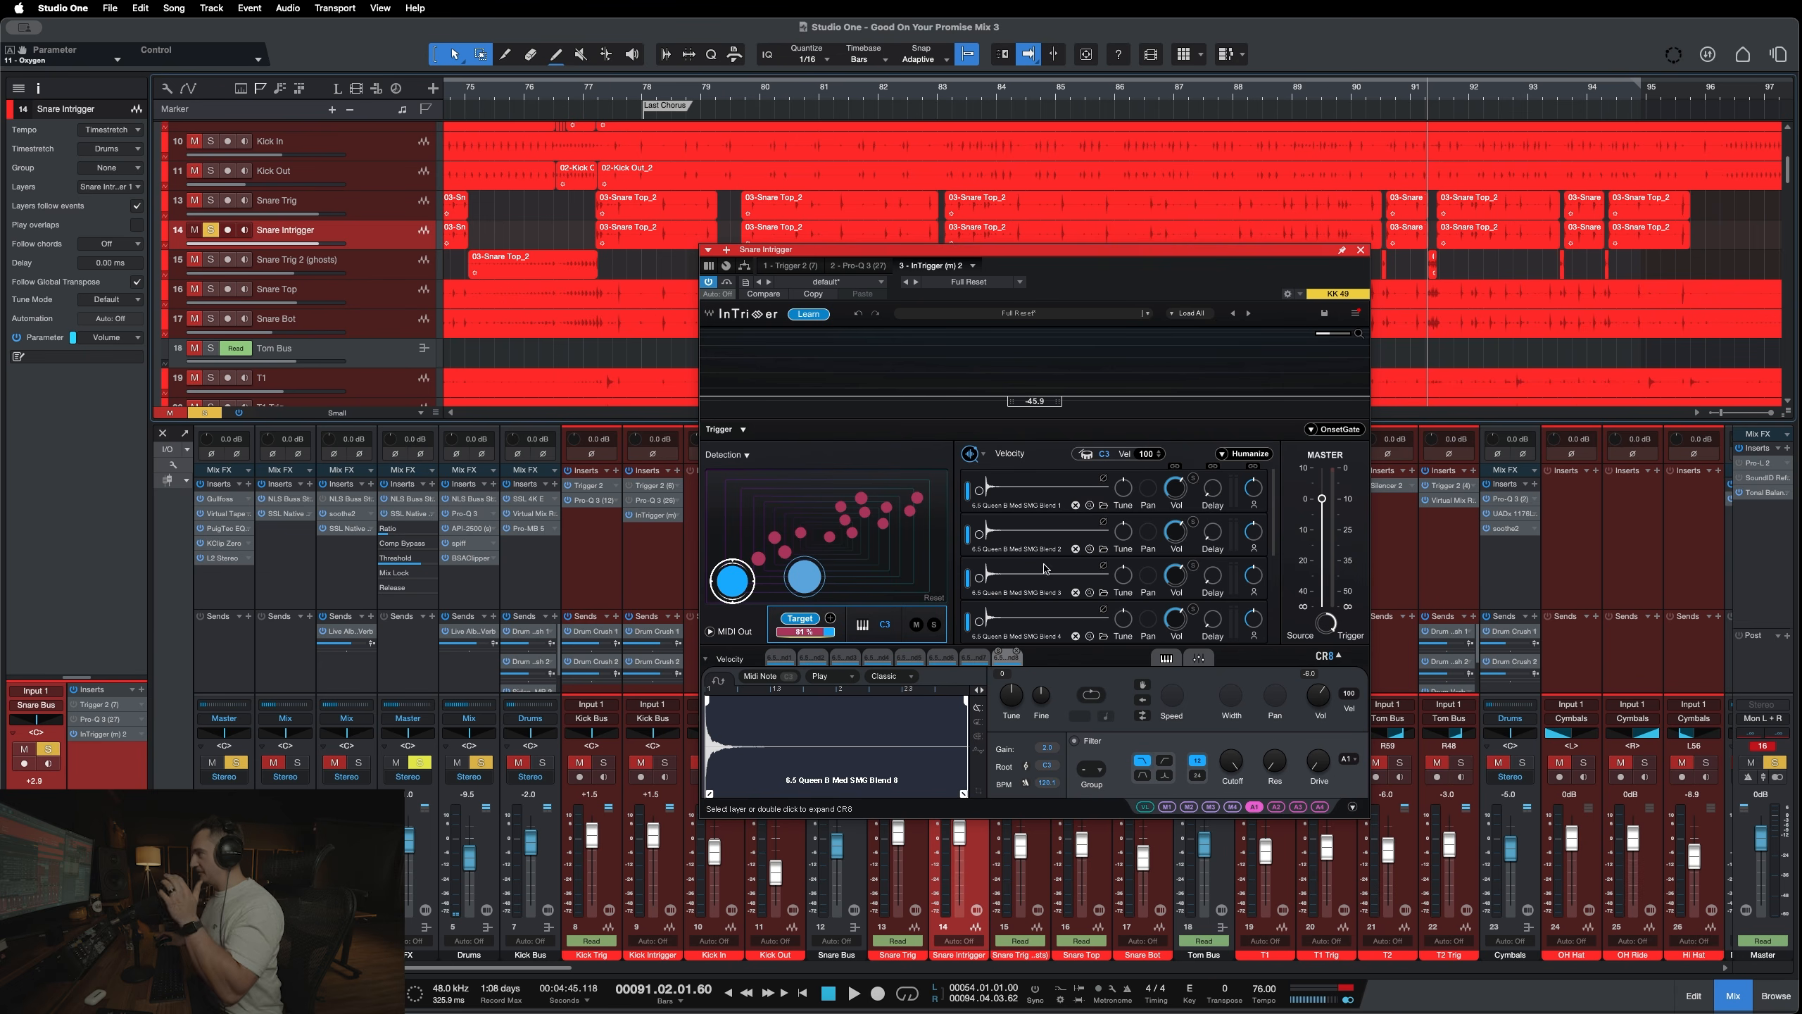
pyautogui.scroll(-1, 1160, 591)
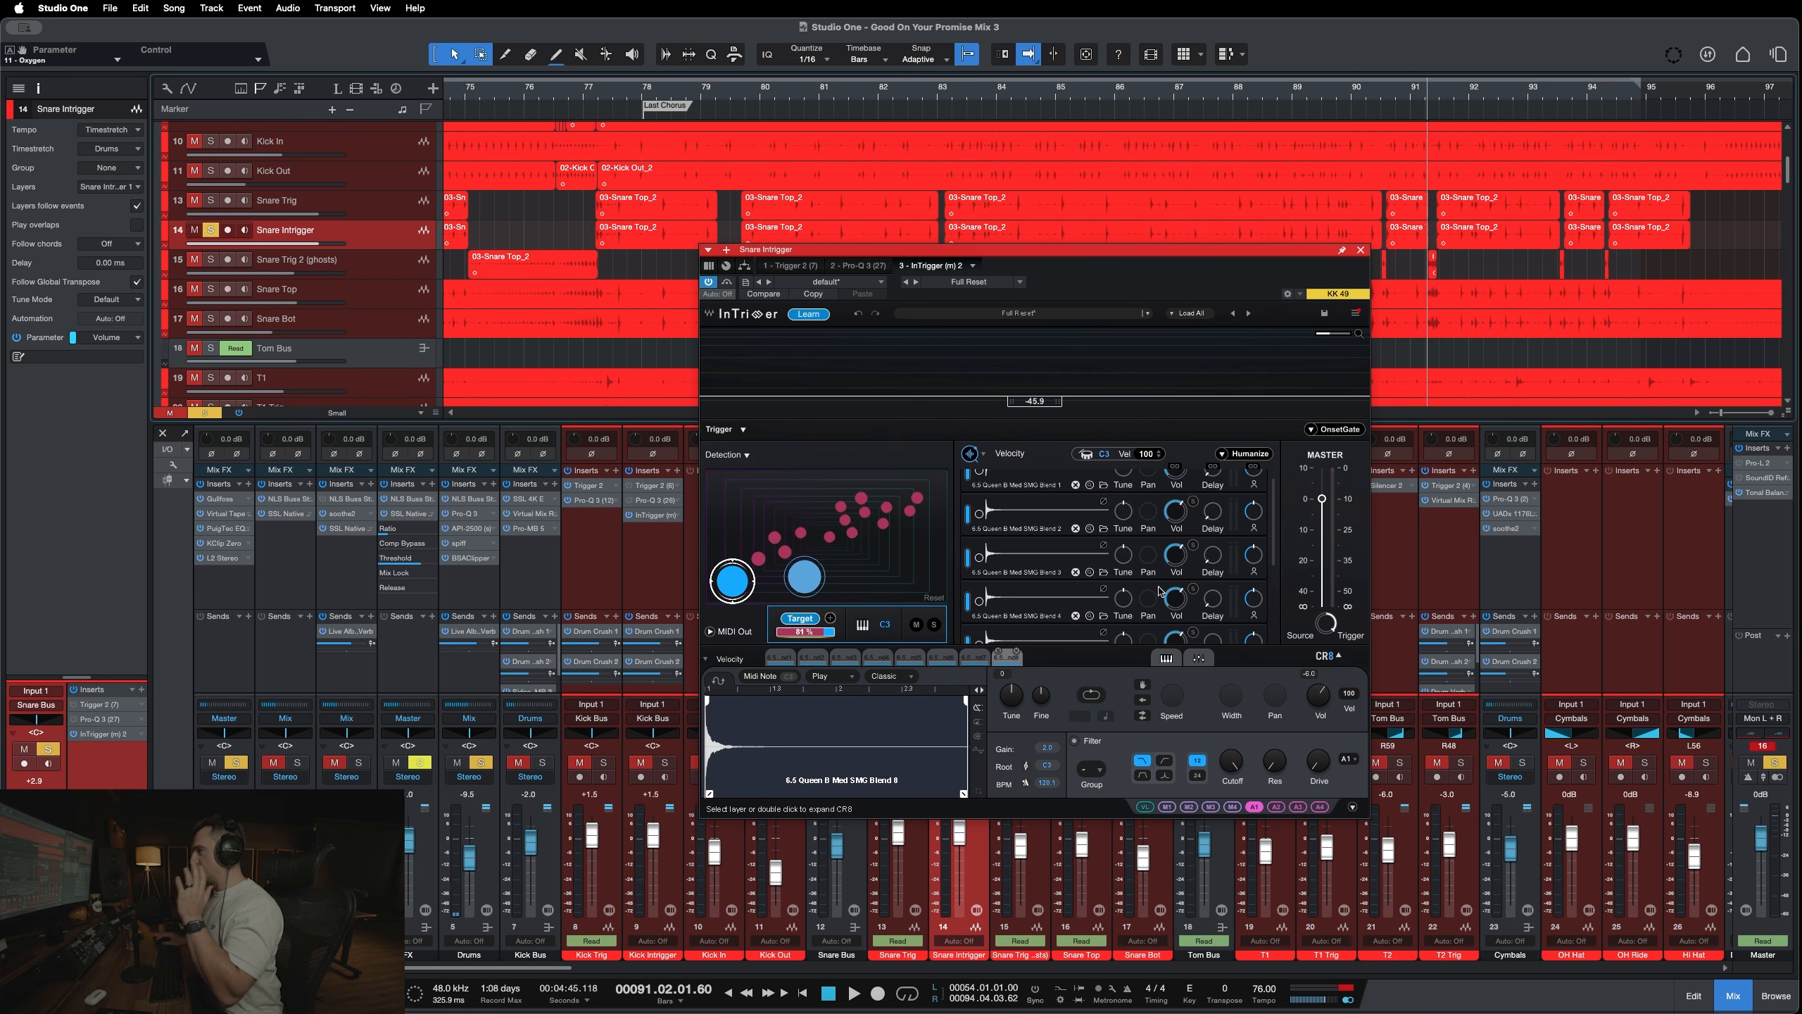
pyautogui.scroll(-6, 1160, 591)
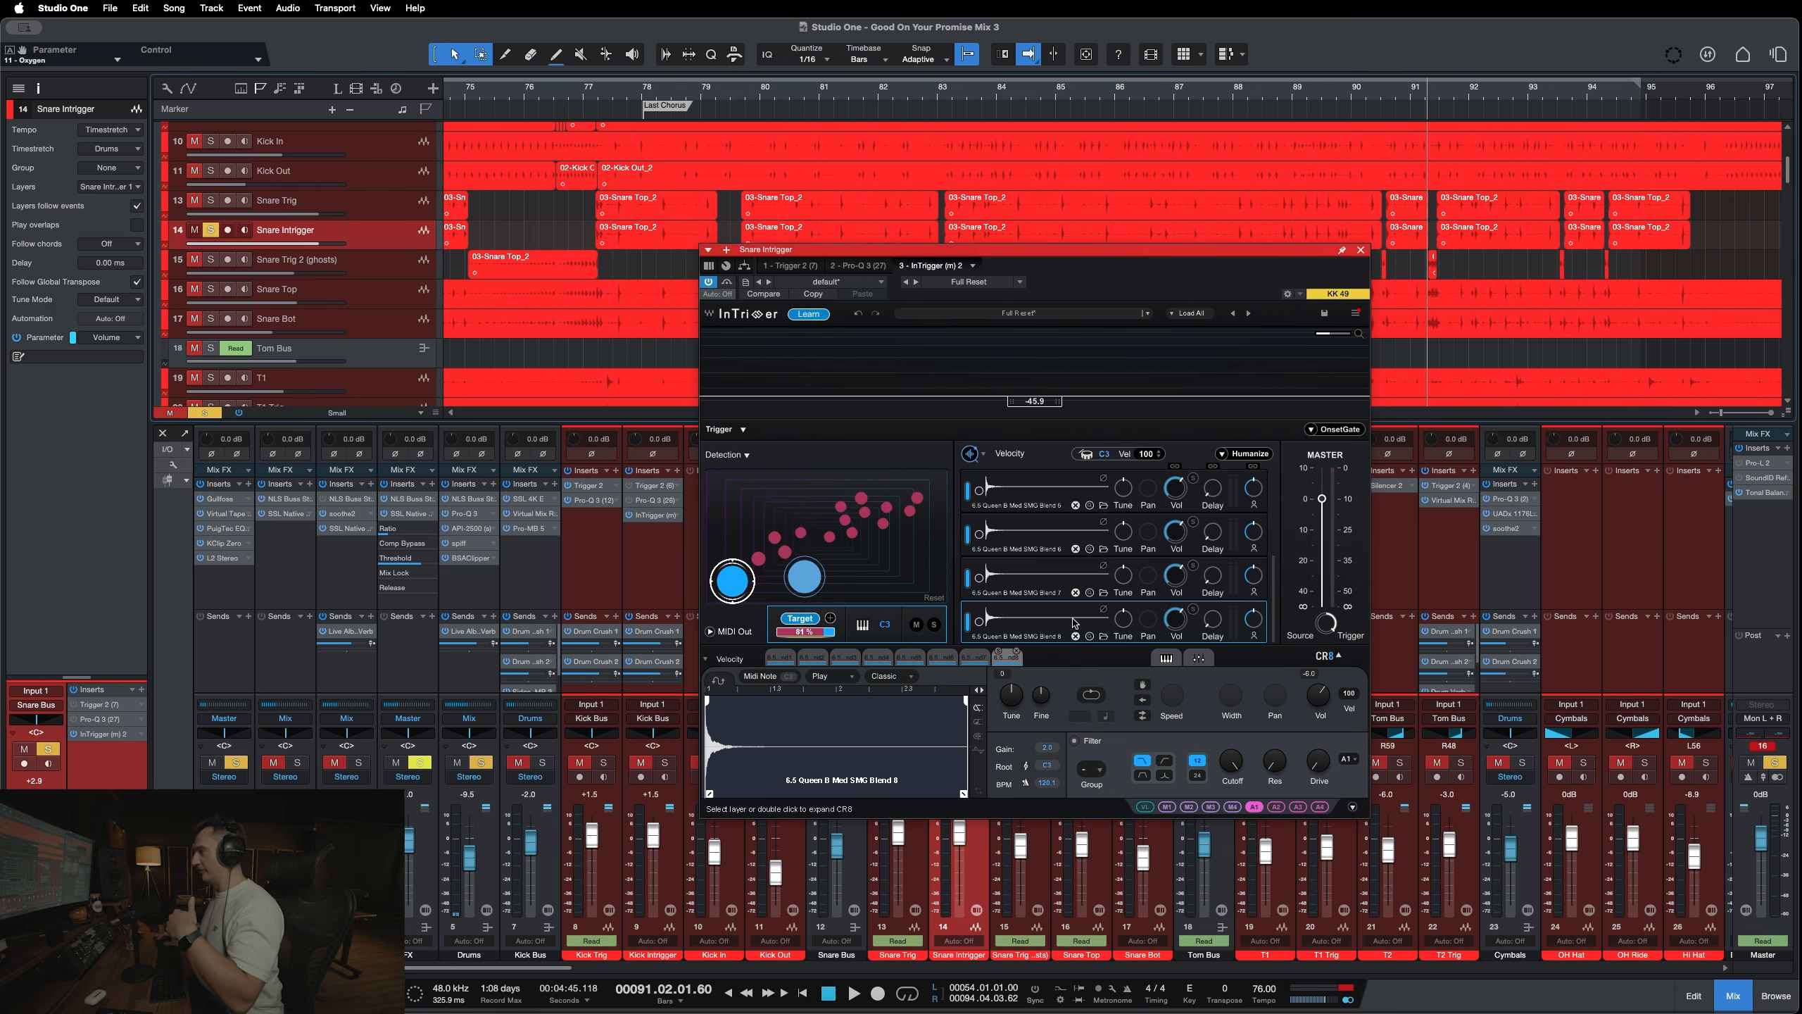
pyautogui.scroll(4, 1047, 632)
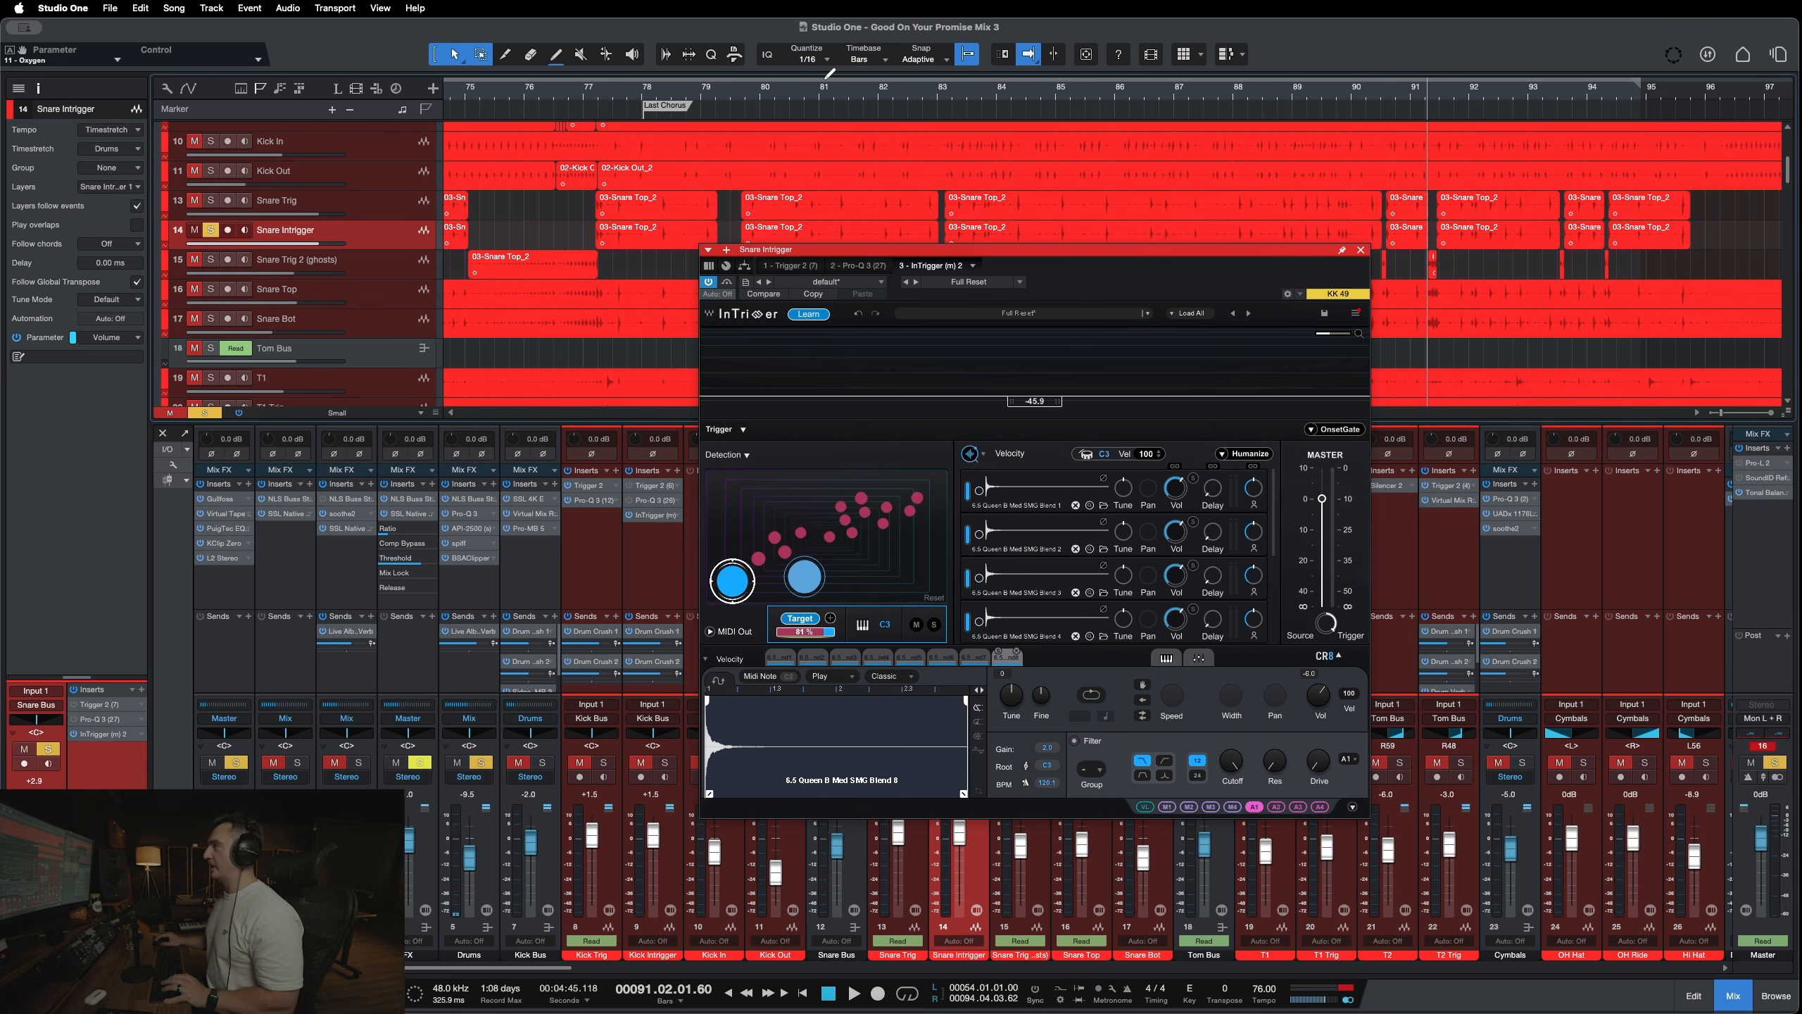
# Play the song from about bar 79 to audition the velocity-ordered snare layers while watching the layer list.
pyautogui.click(746, 94)
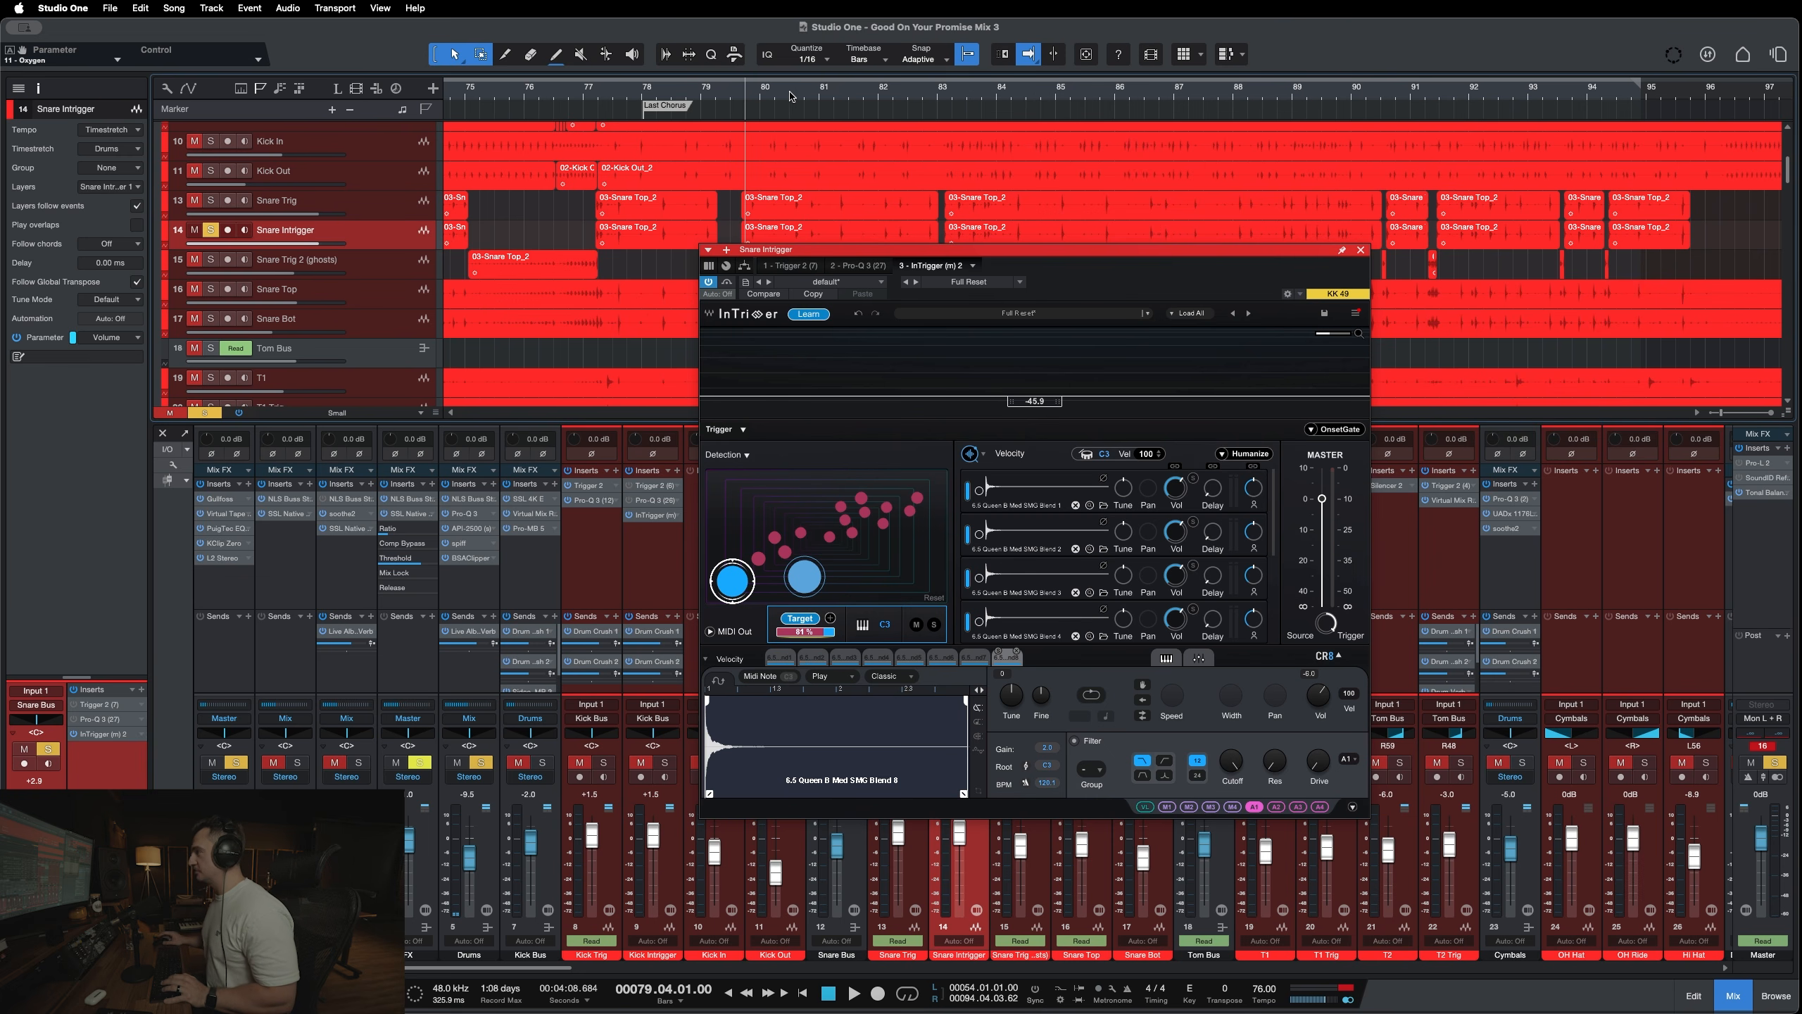
pyautogui.scroll(-4, 1075, 558)
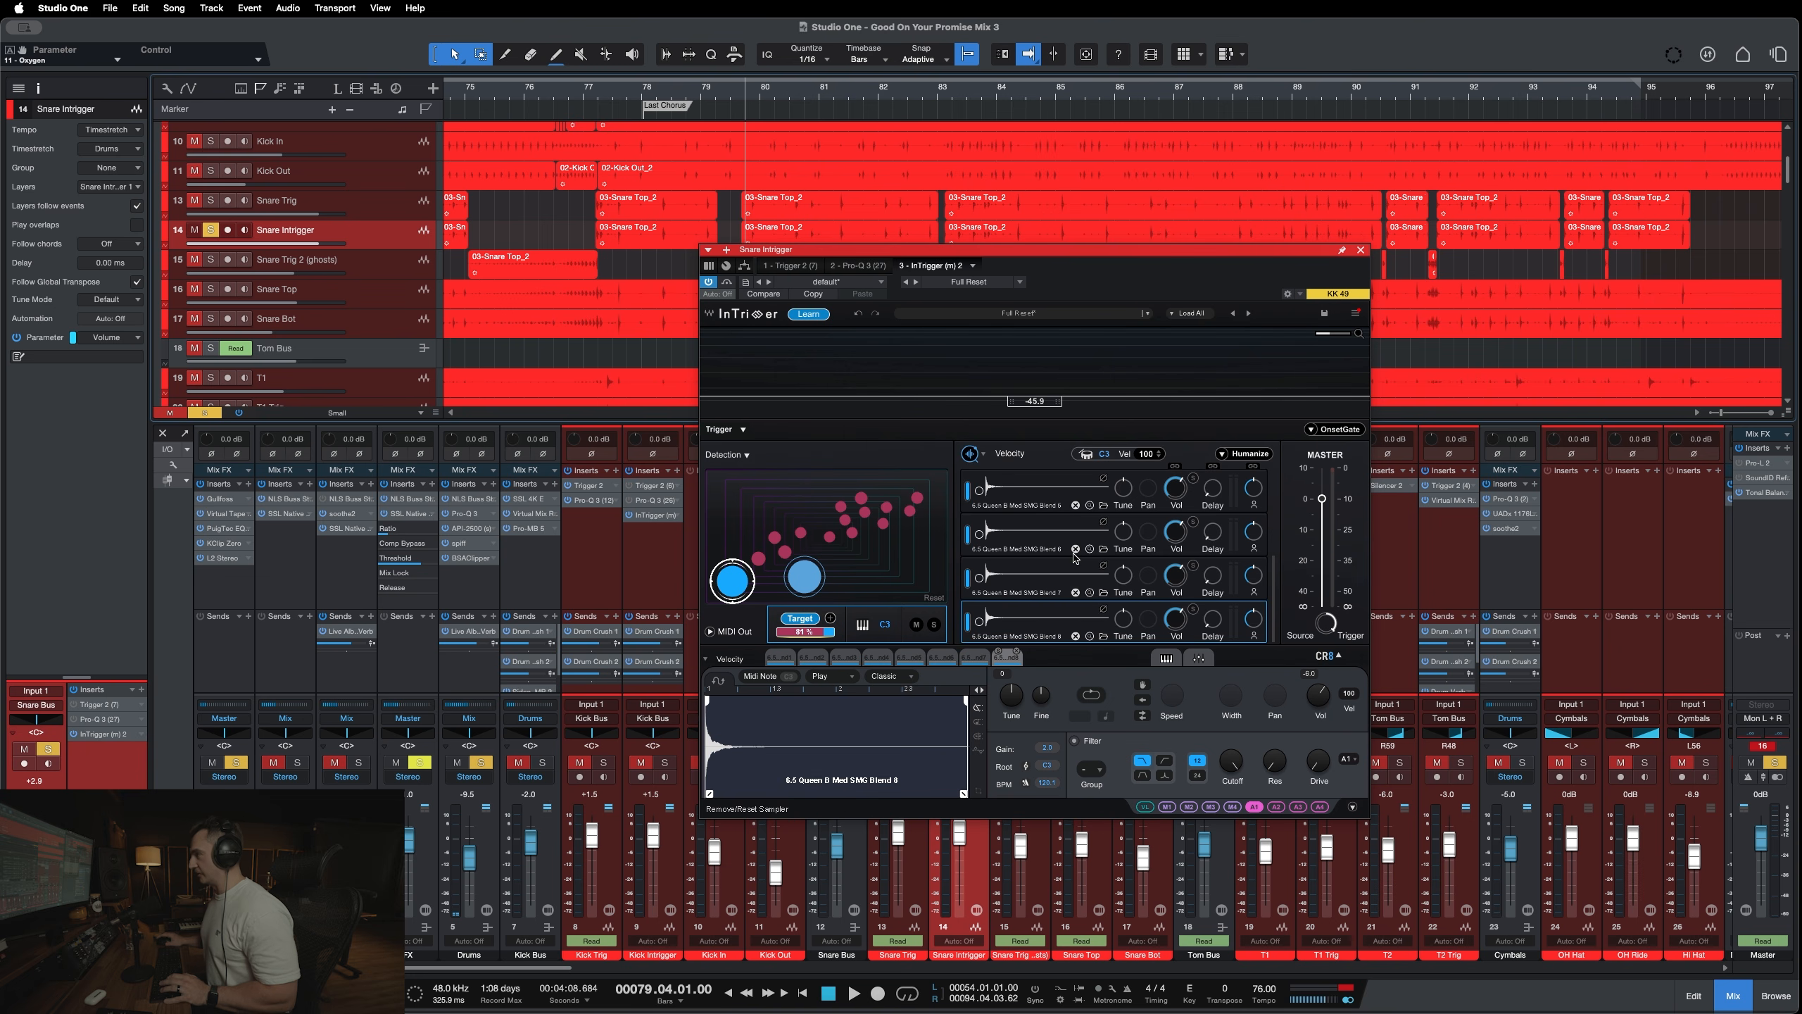
pyautogui.press('space')
pyautogui.scroll(2, 1061, 558)
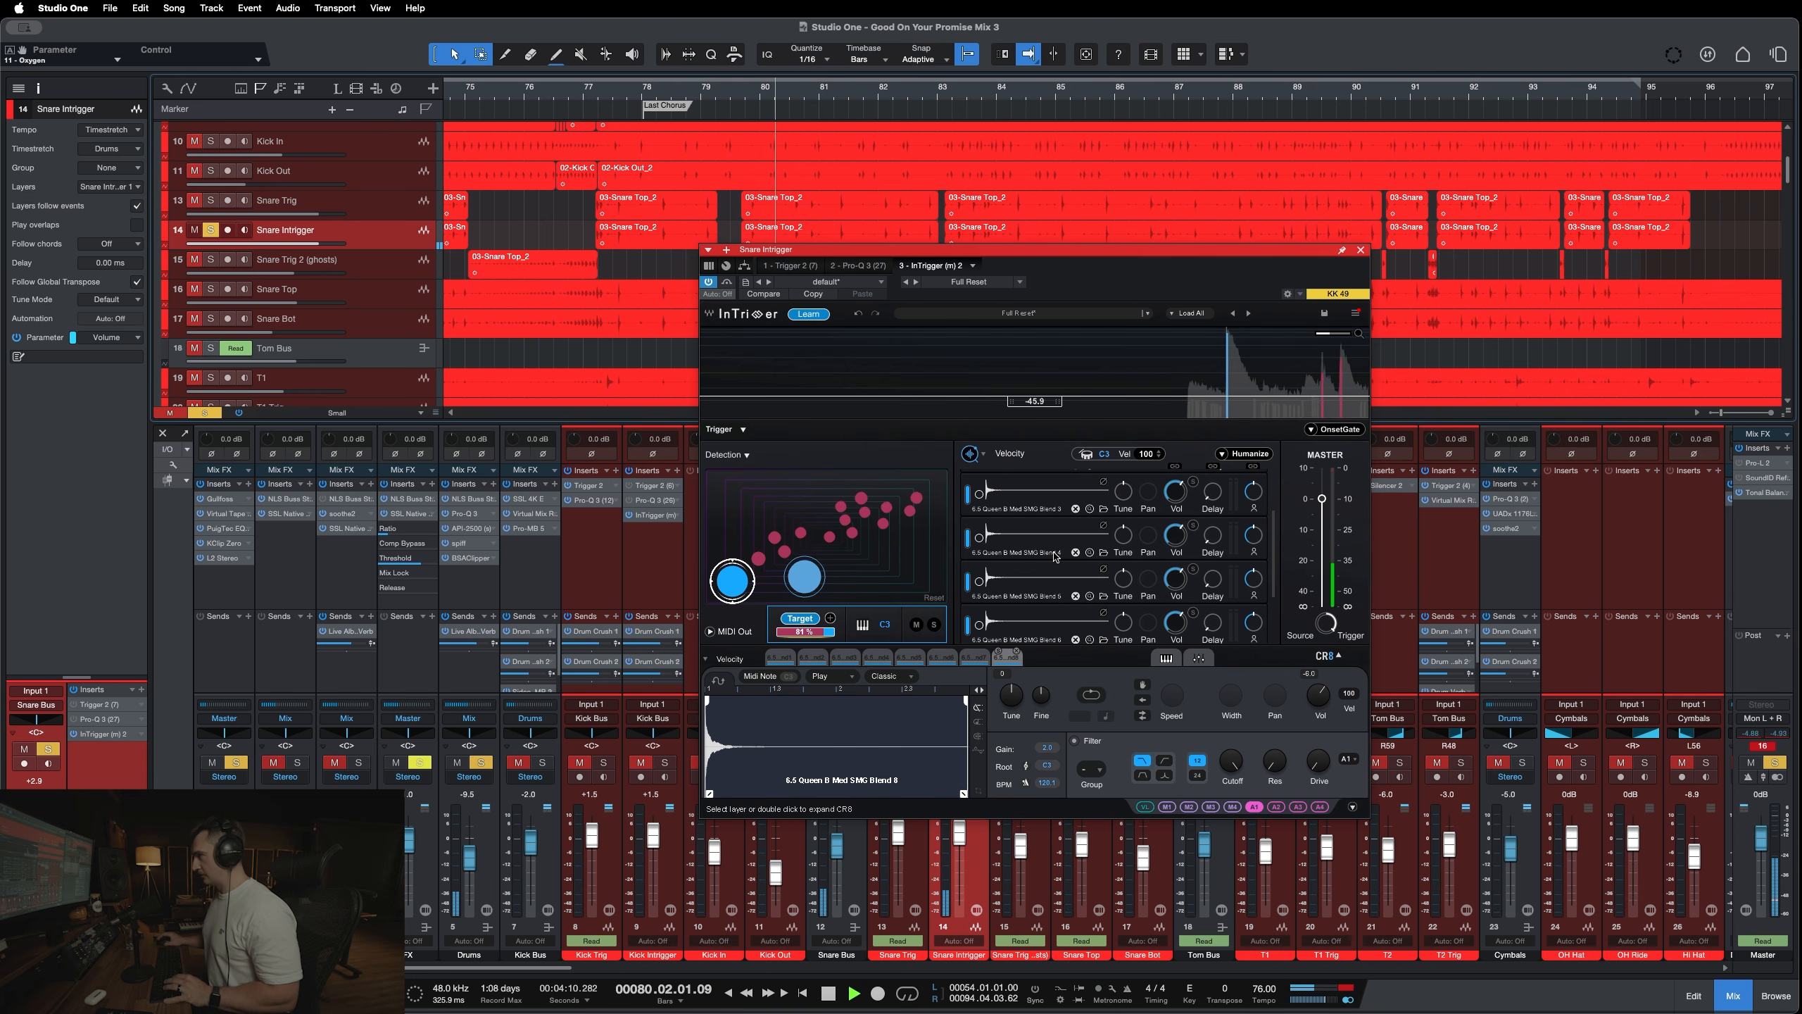
# Select the Snare Top_2 event at about bars 75 to 77 on the Snare Intrigger track and set the loop range around it.
pyautogui.scroll(2, 1055, 557)
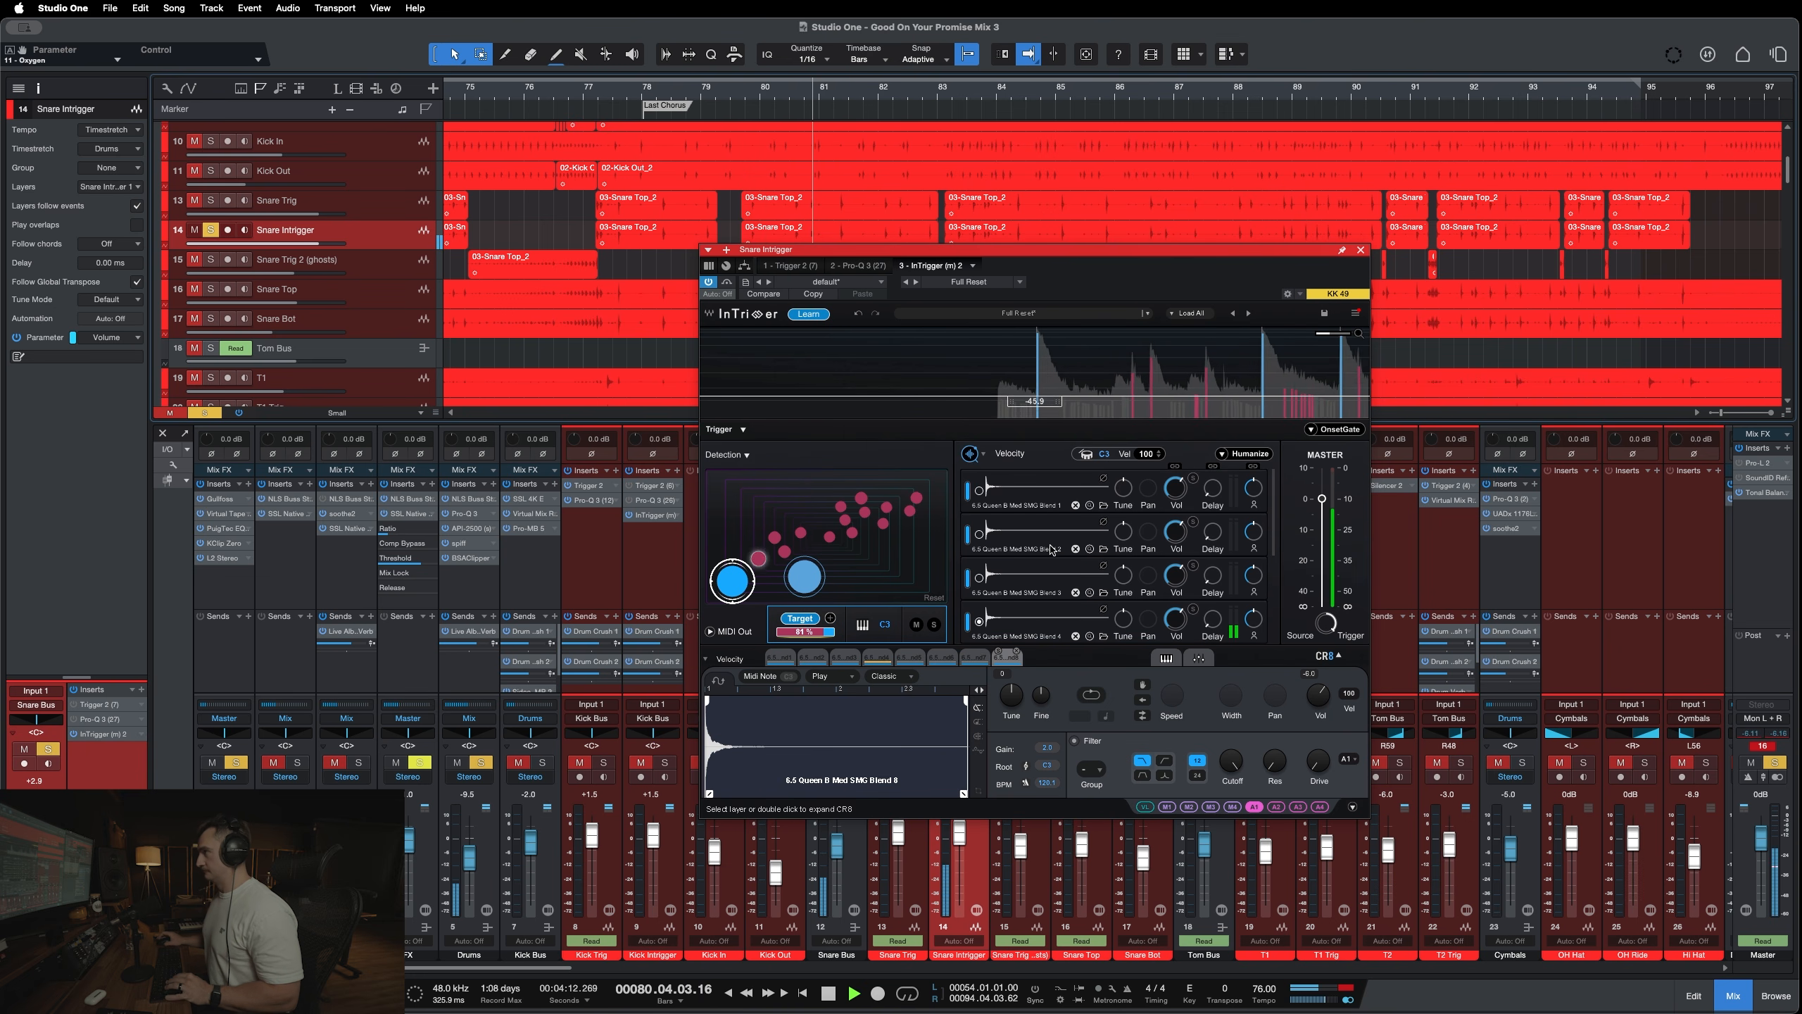
pyautogui.hscroll(-5, 689, 228)
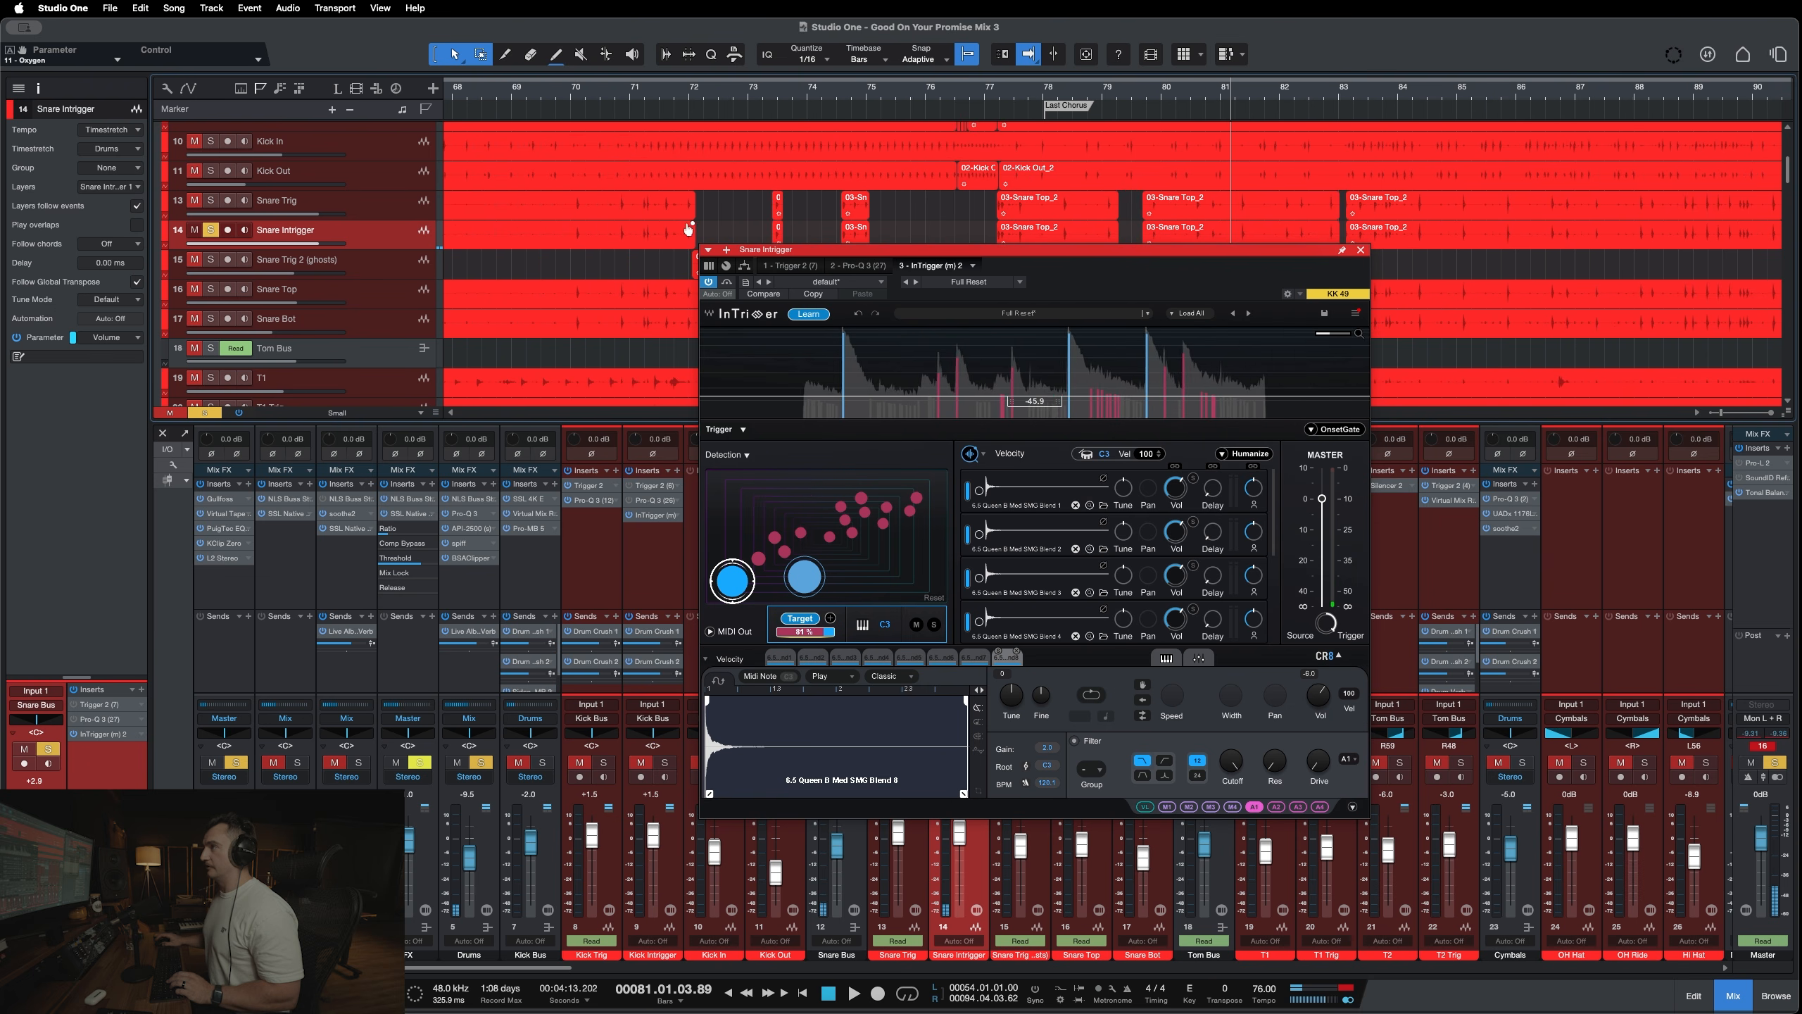
pyautogui.scroll(-1, 688, 228)
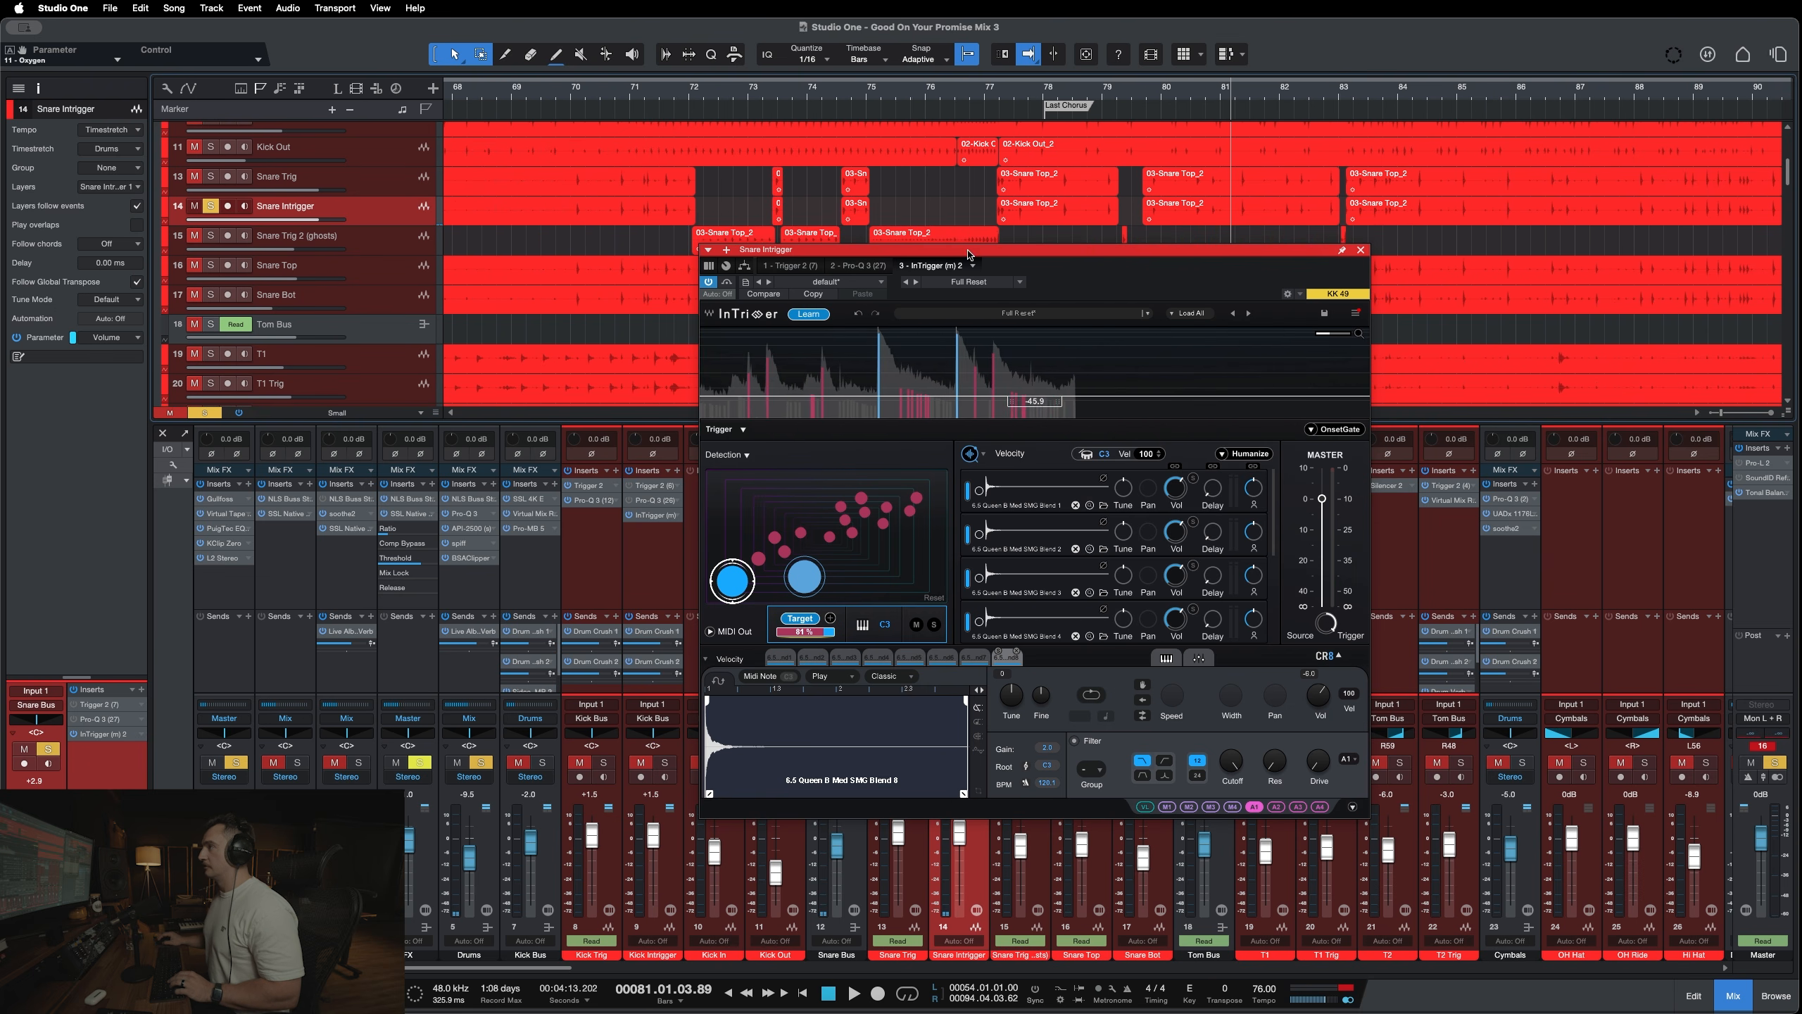
pyautogui.moveTo(961, 235); pyautogui.dragTo(962, 208)
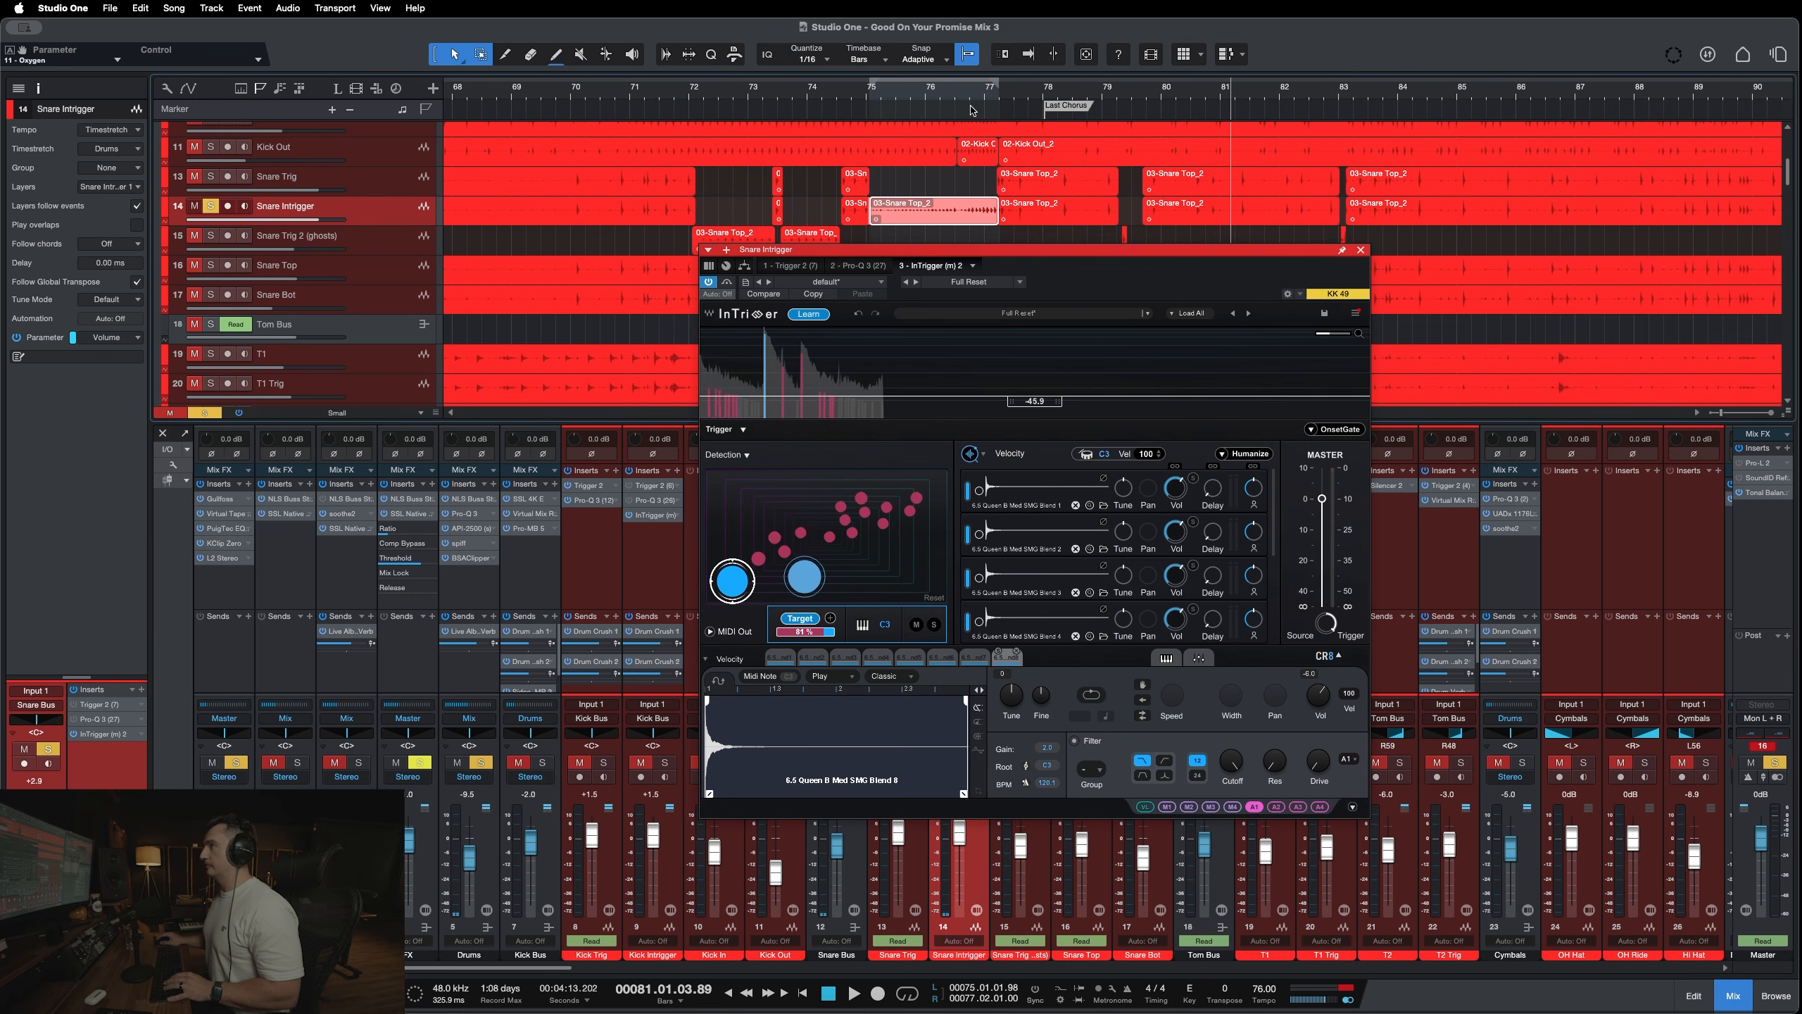
# Play the soloed snare roll between bars 75 and 77 while watching which velocity layers trigger, and stop playback.
pyautogui.click(971, 110)
pyautogui.press('space')
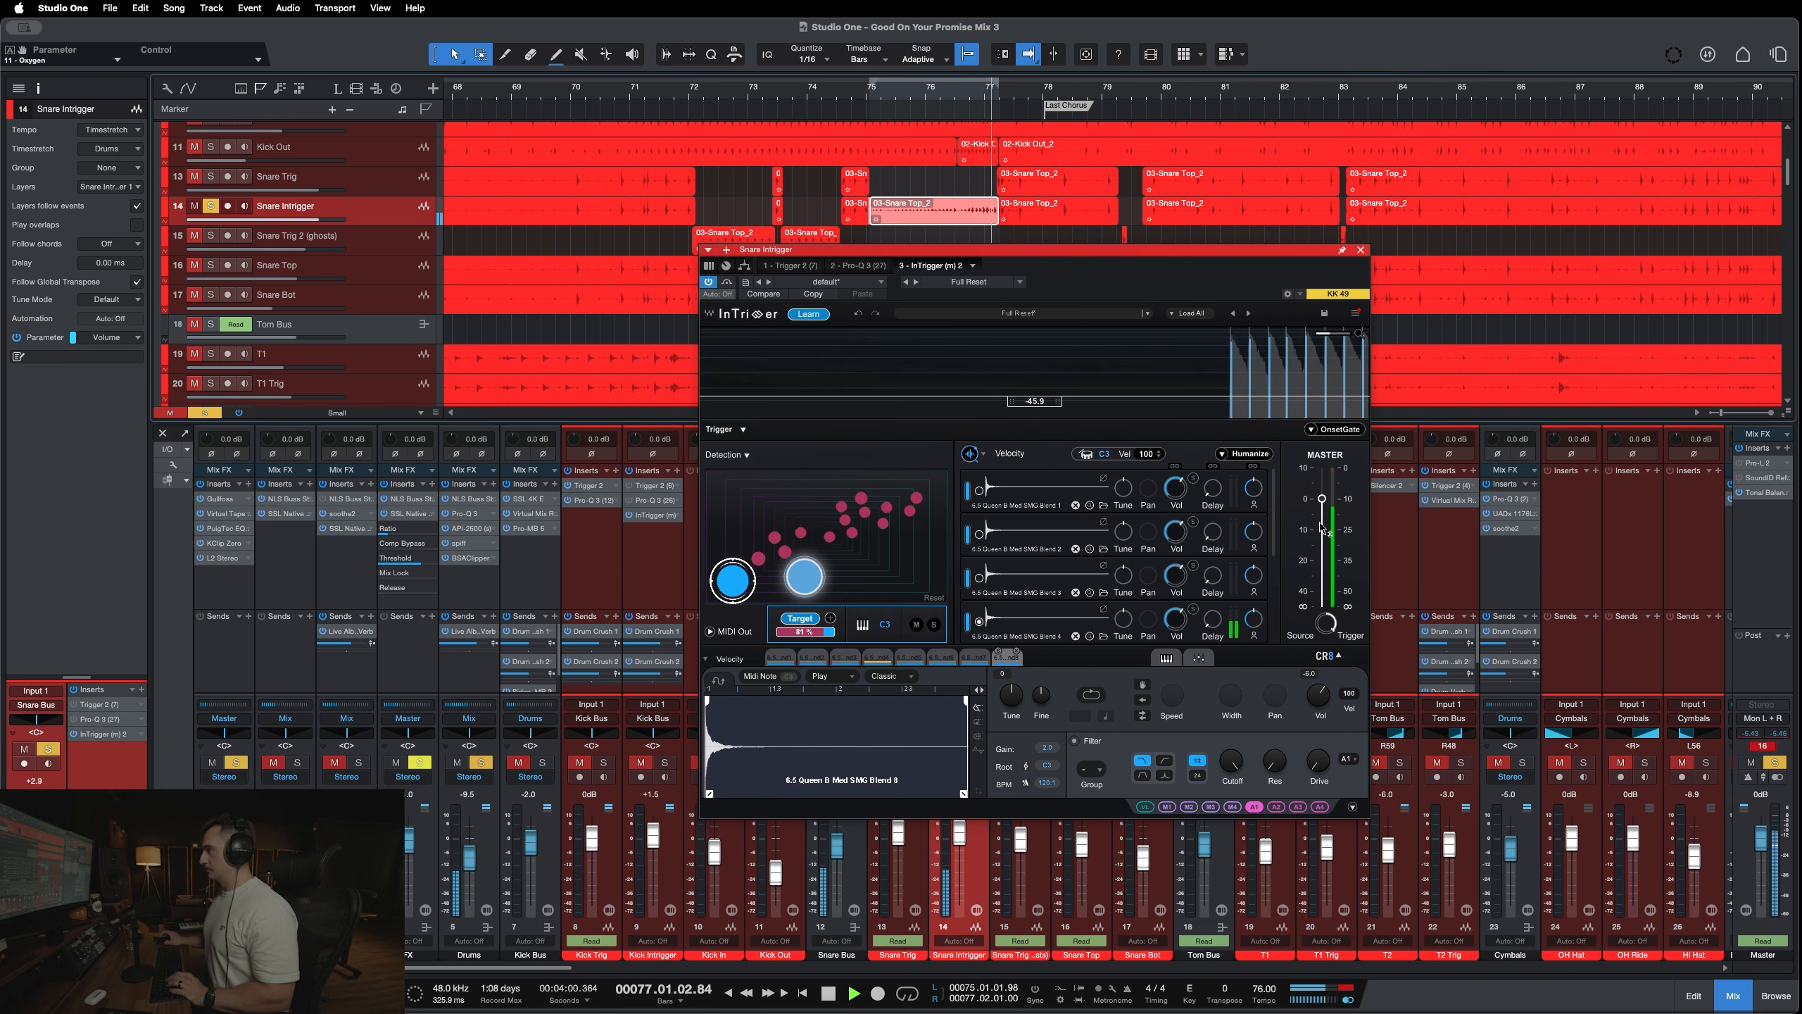
pyautogui.scroll(-2, 1231, 584)
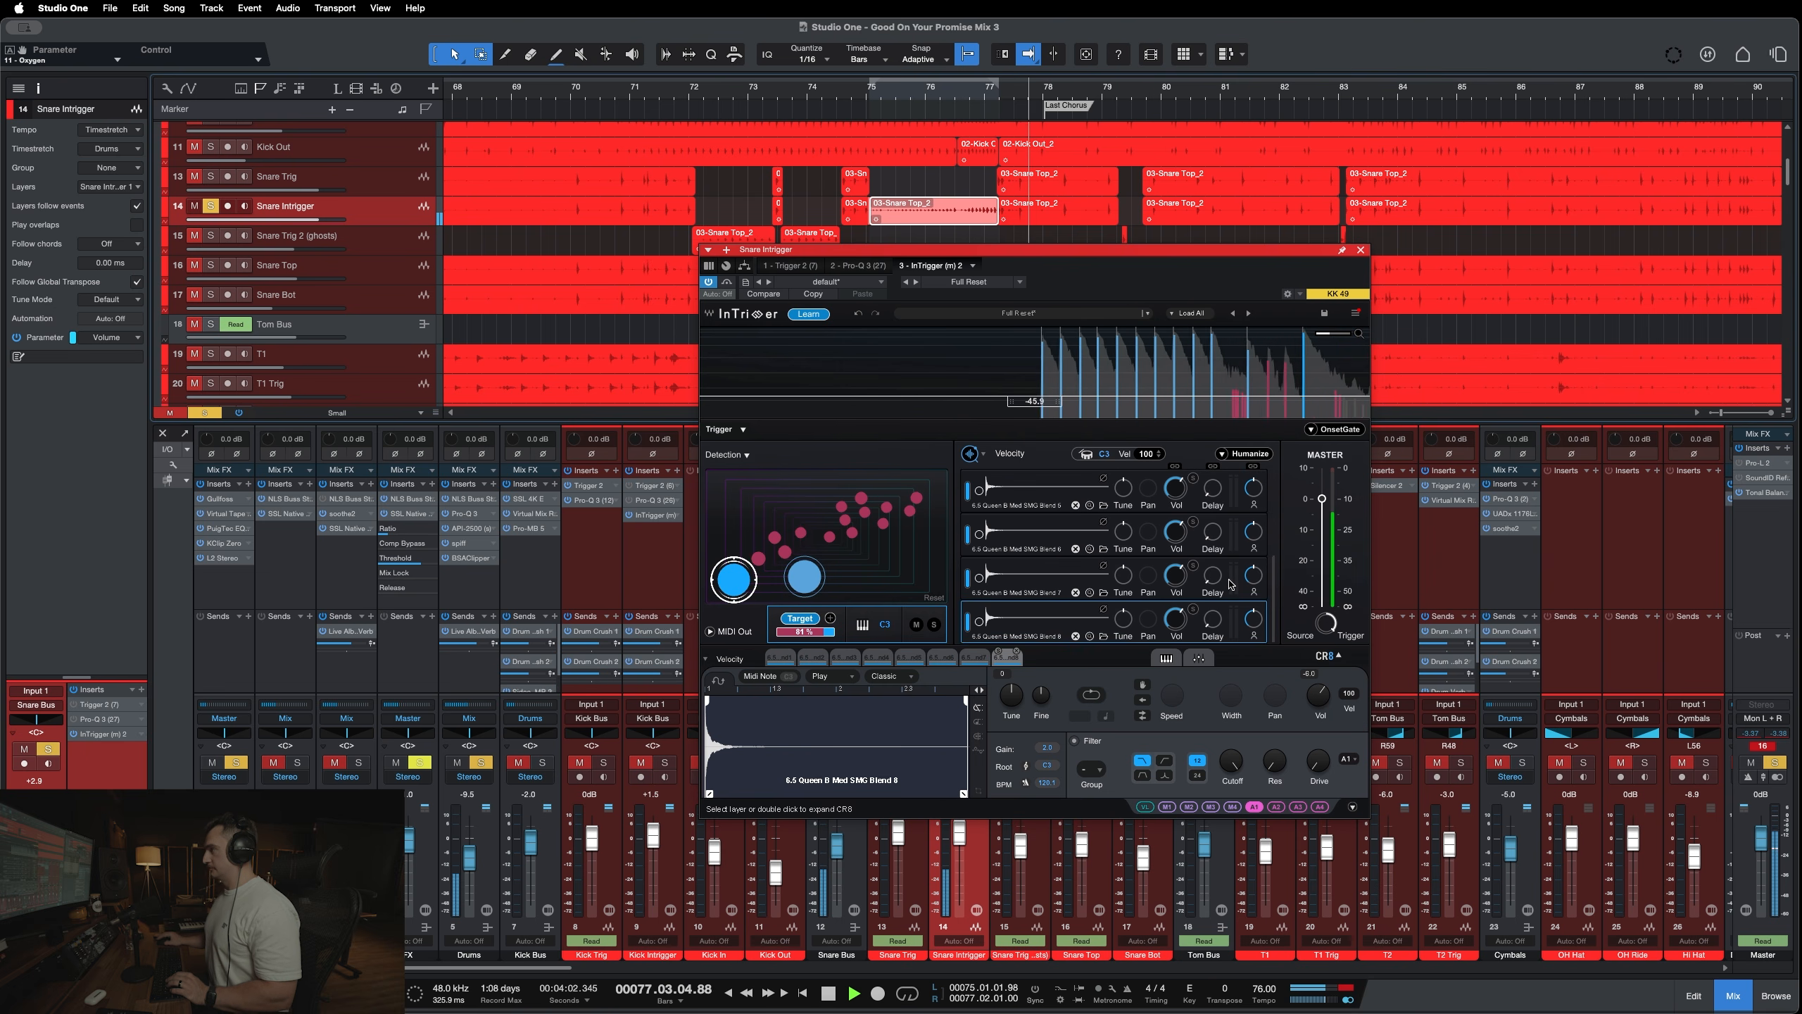
pyautogui.scroll(2, 1231, 584)
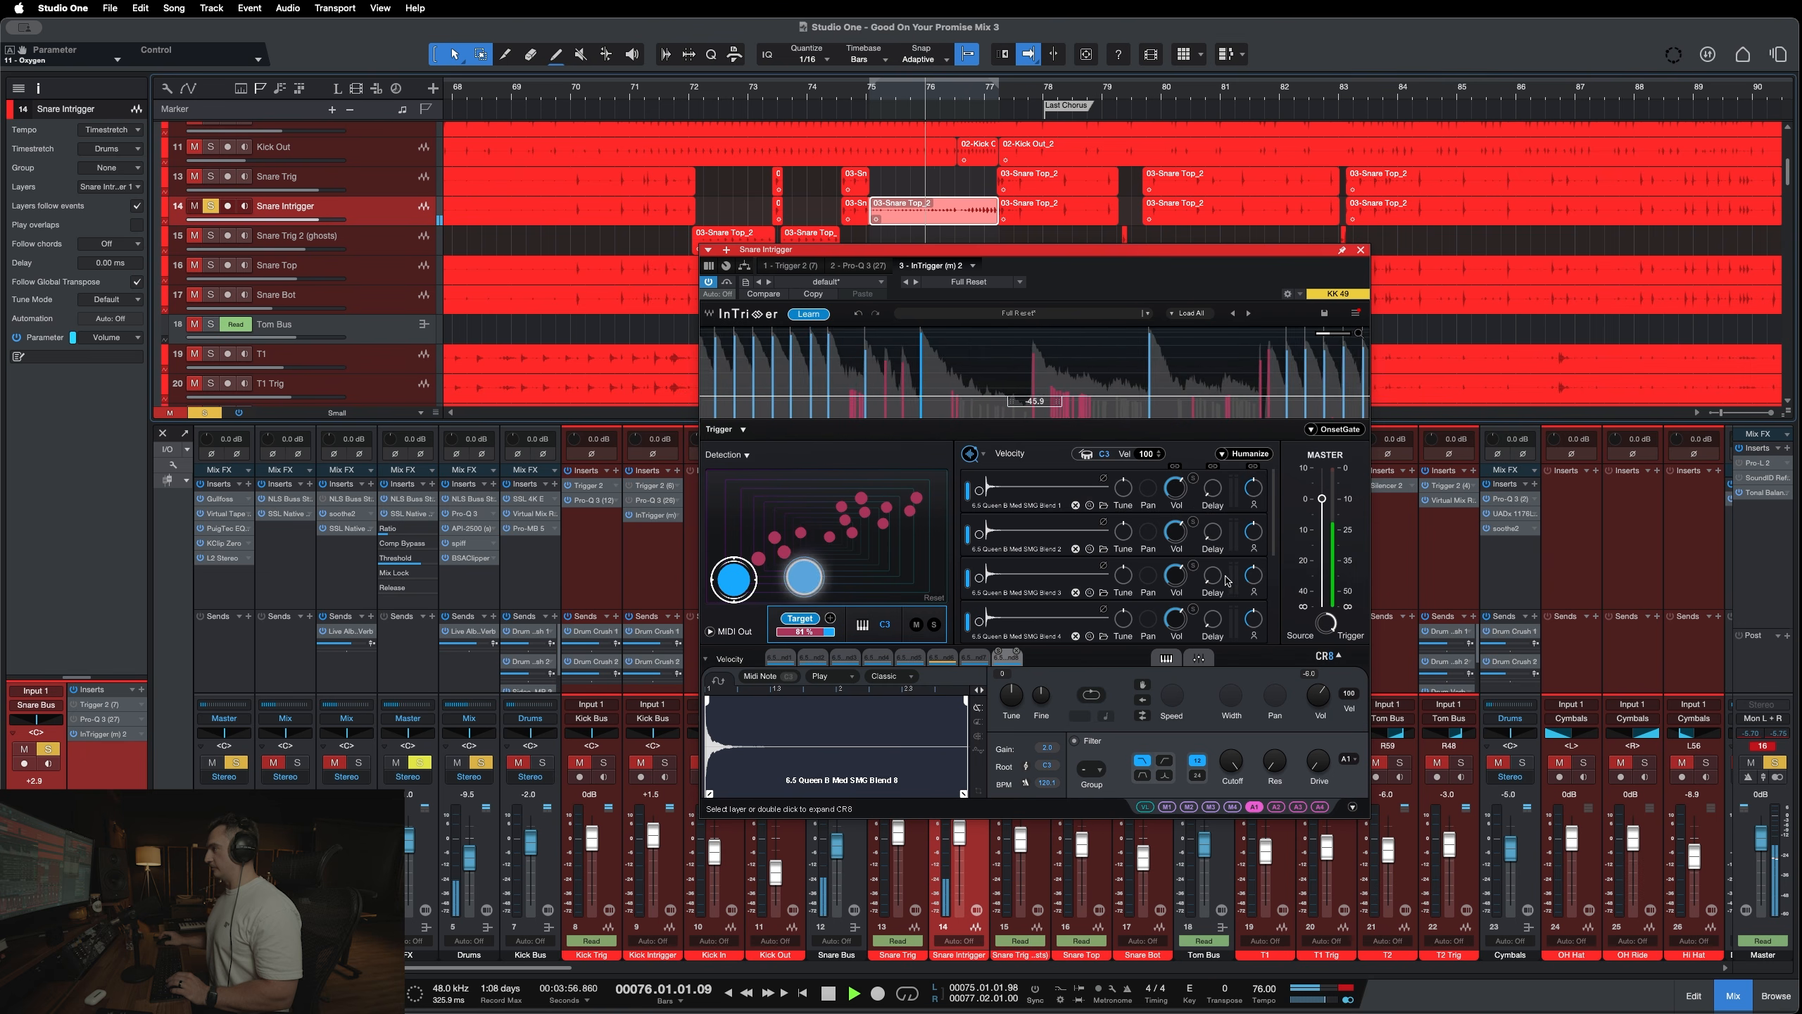
pyautogui.scroll(-1, 1229, 581)
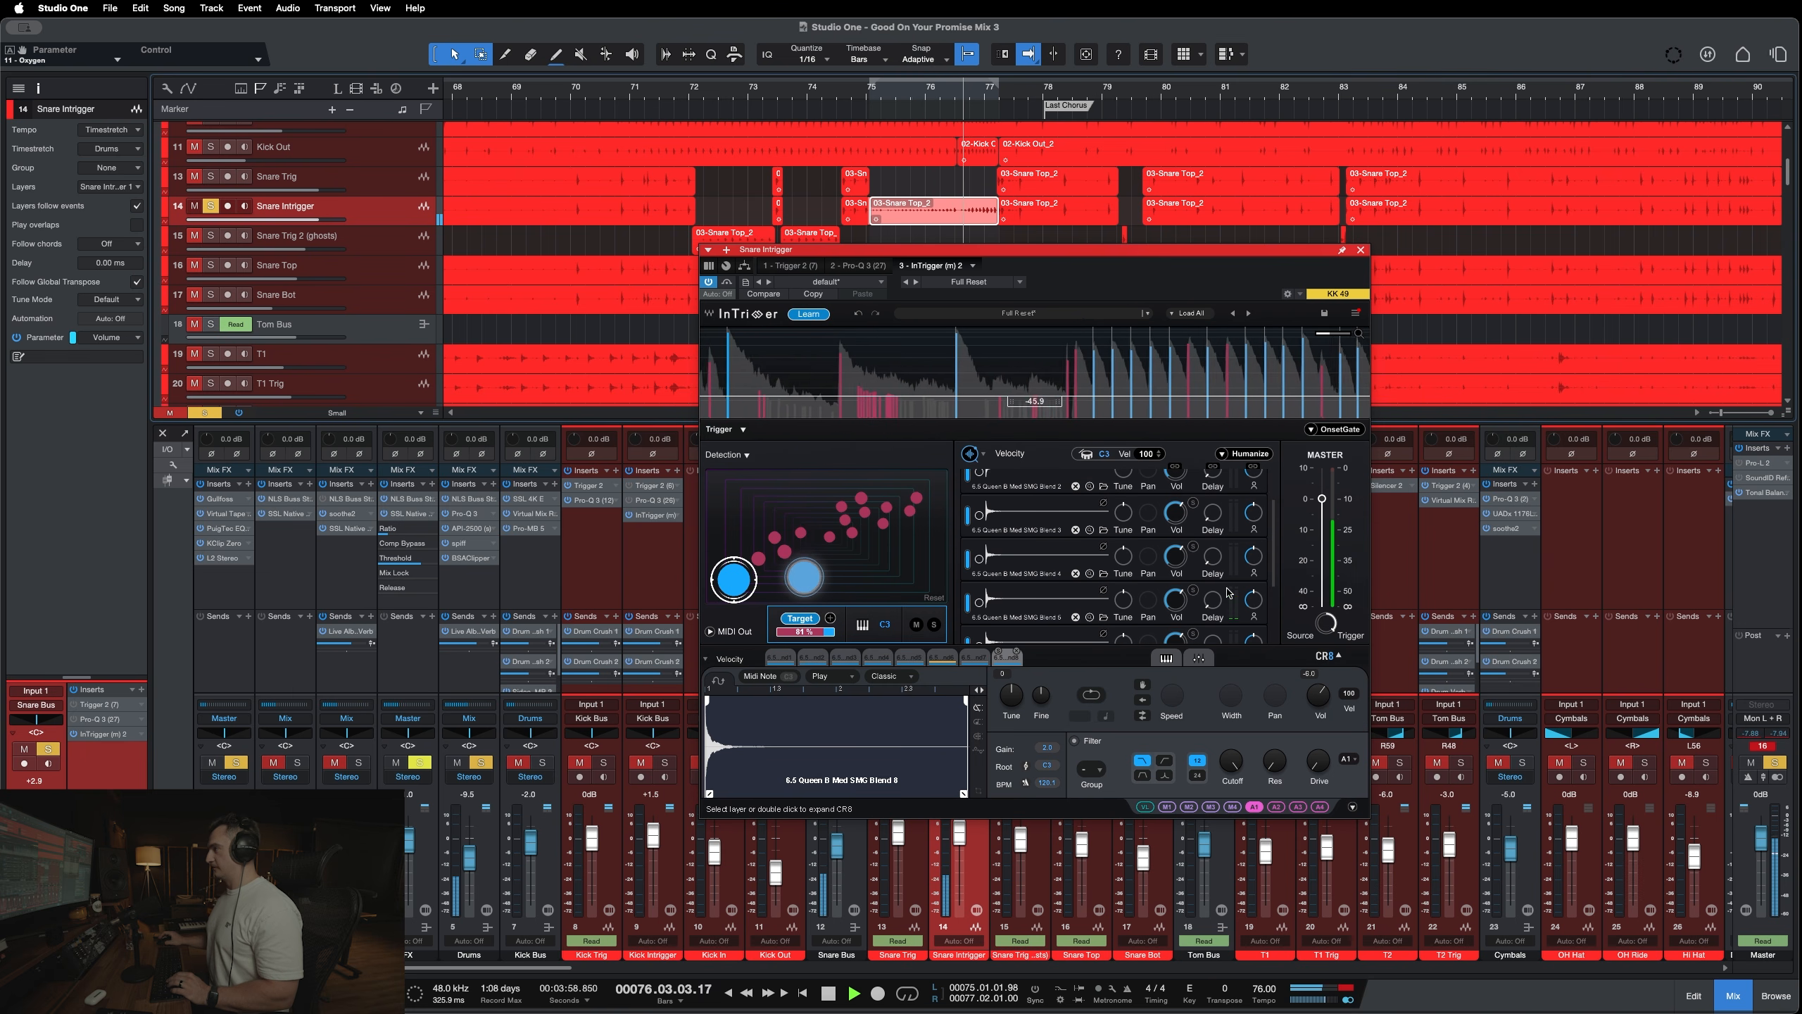
pyautogui.scroll(1, 1235, 587)
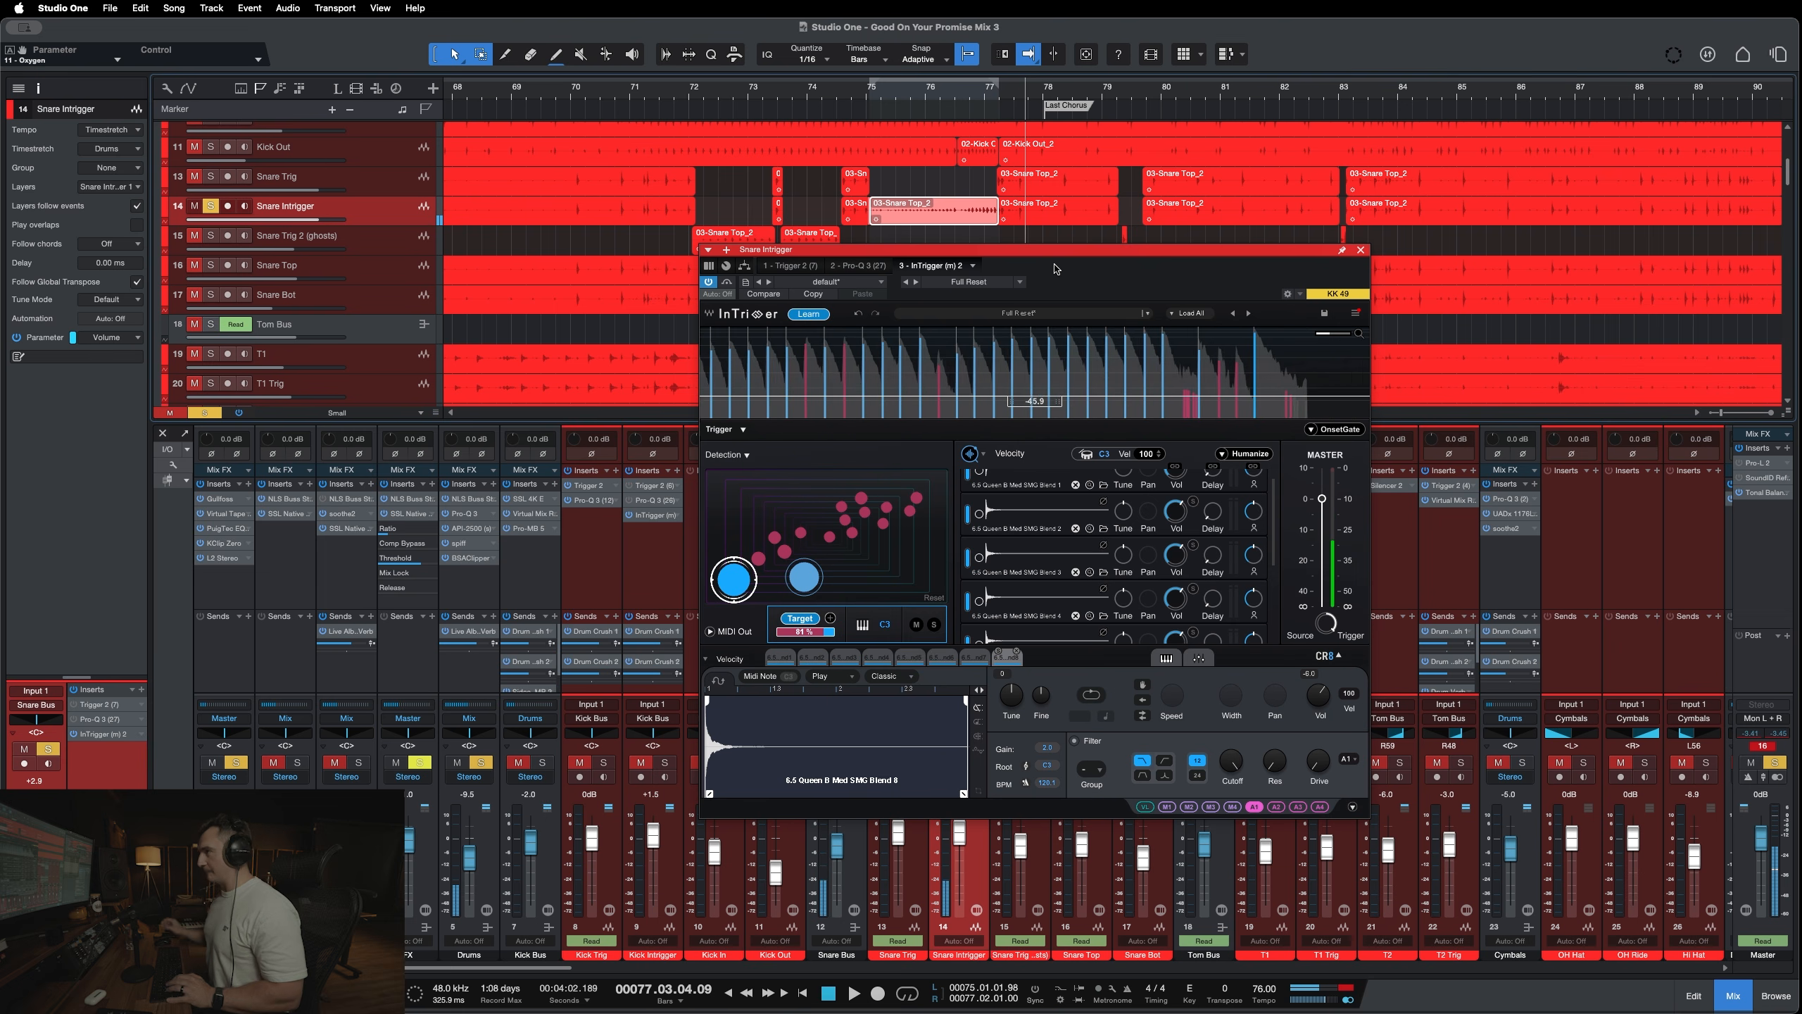
pyautogui.press('space')
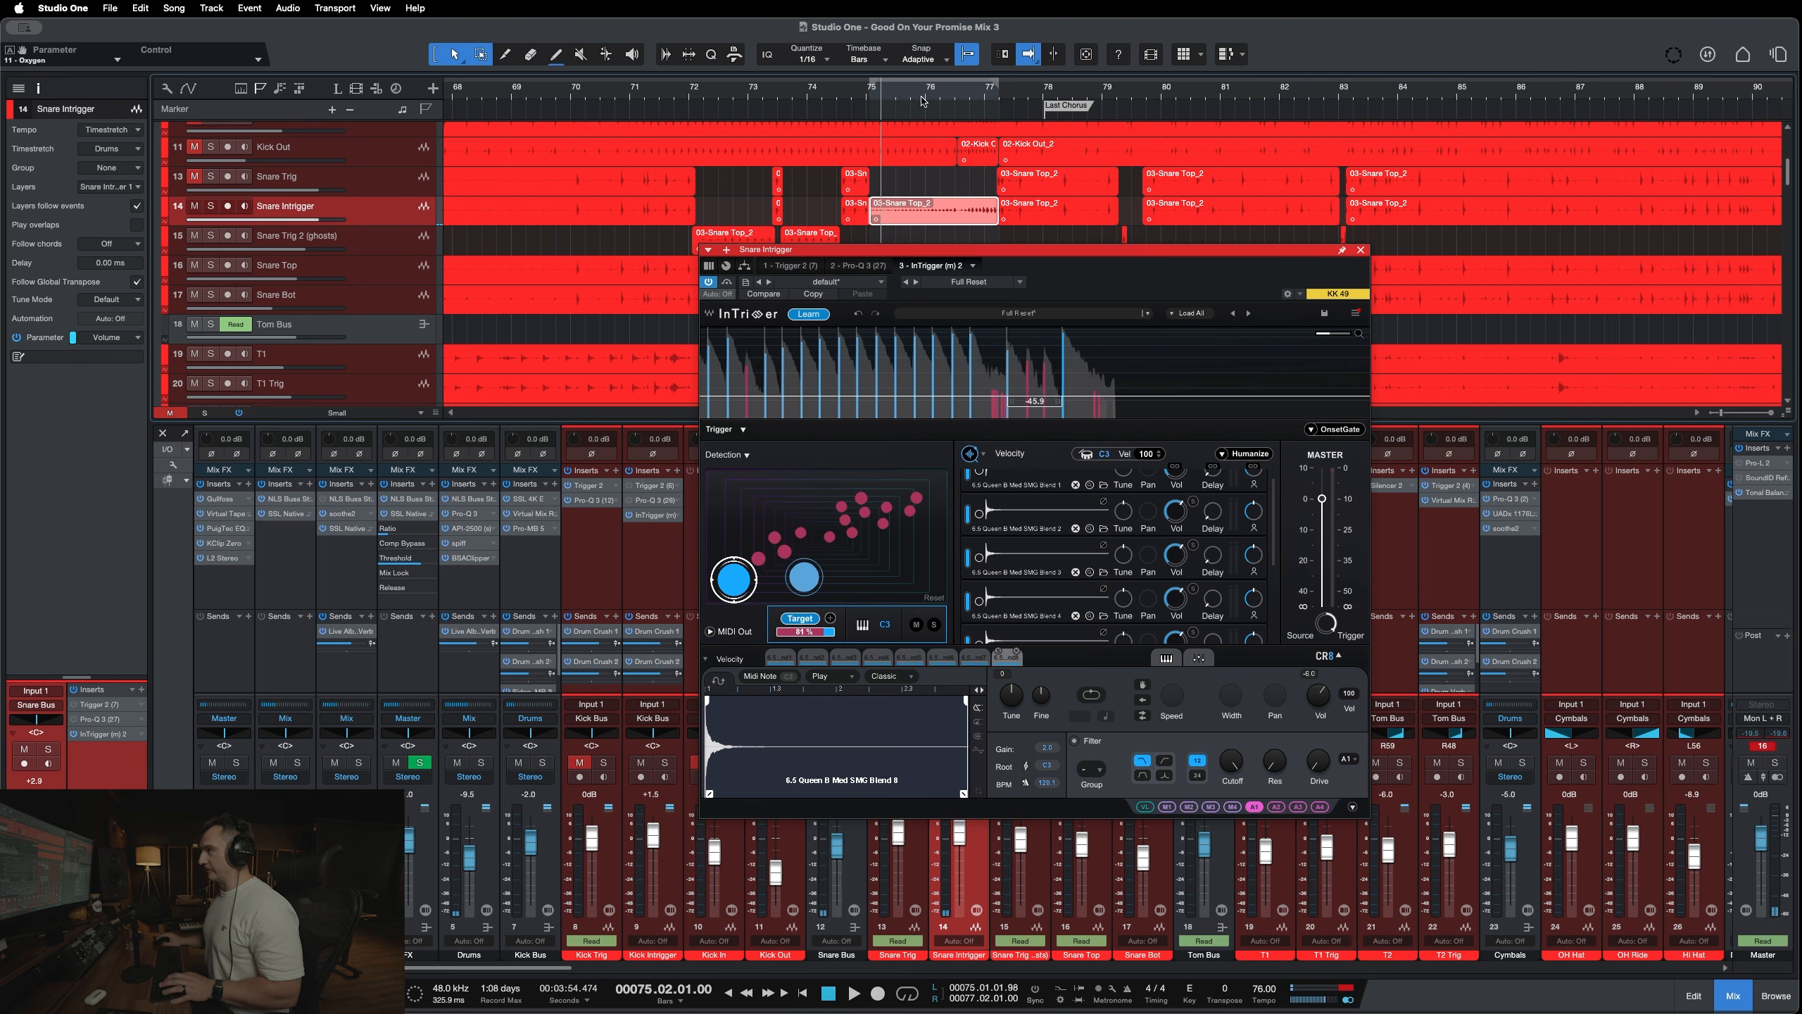
# Replay the snare roll from about bar 75 in the full mix and look over the velocity layer list again.
pyautogui.press('space')
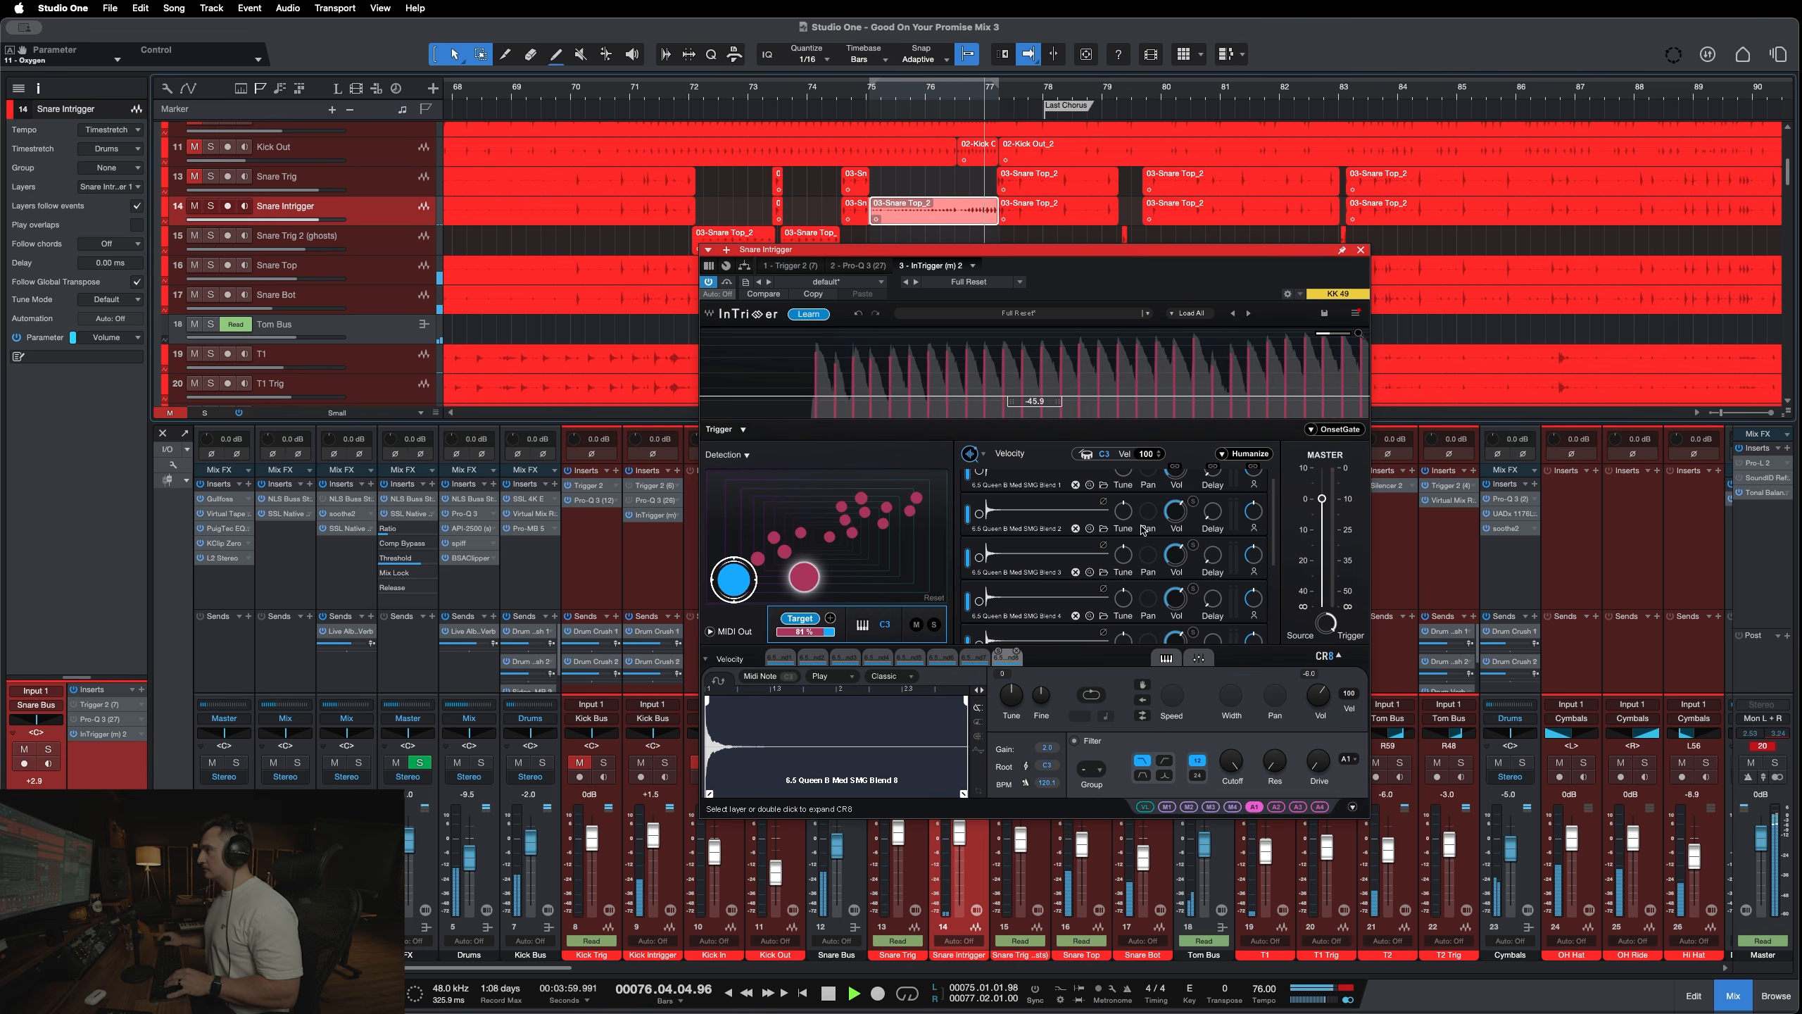
pyautogui.press('space')
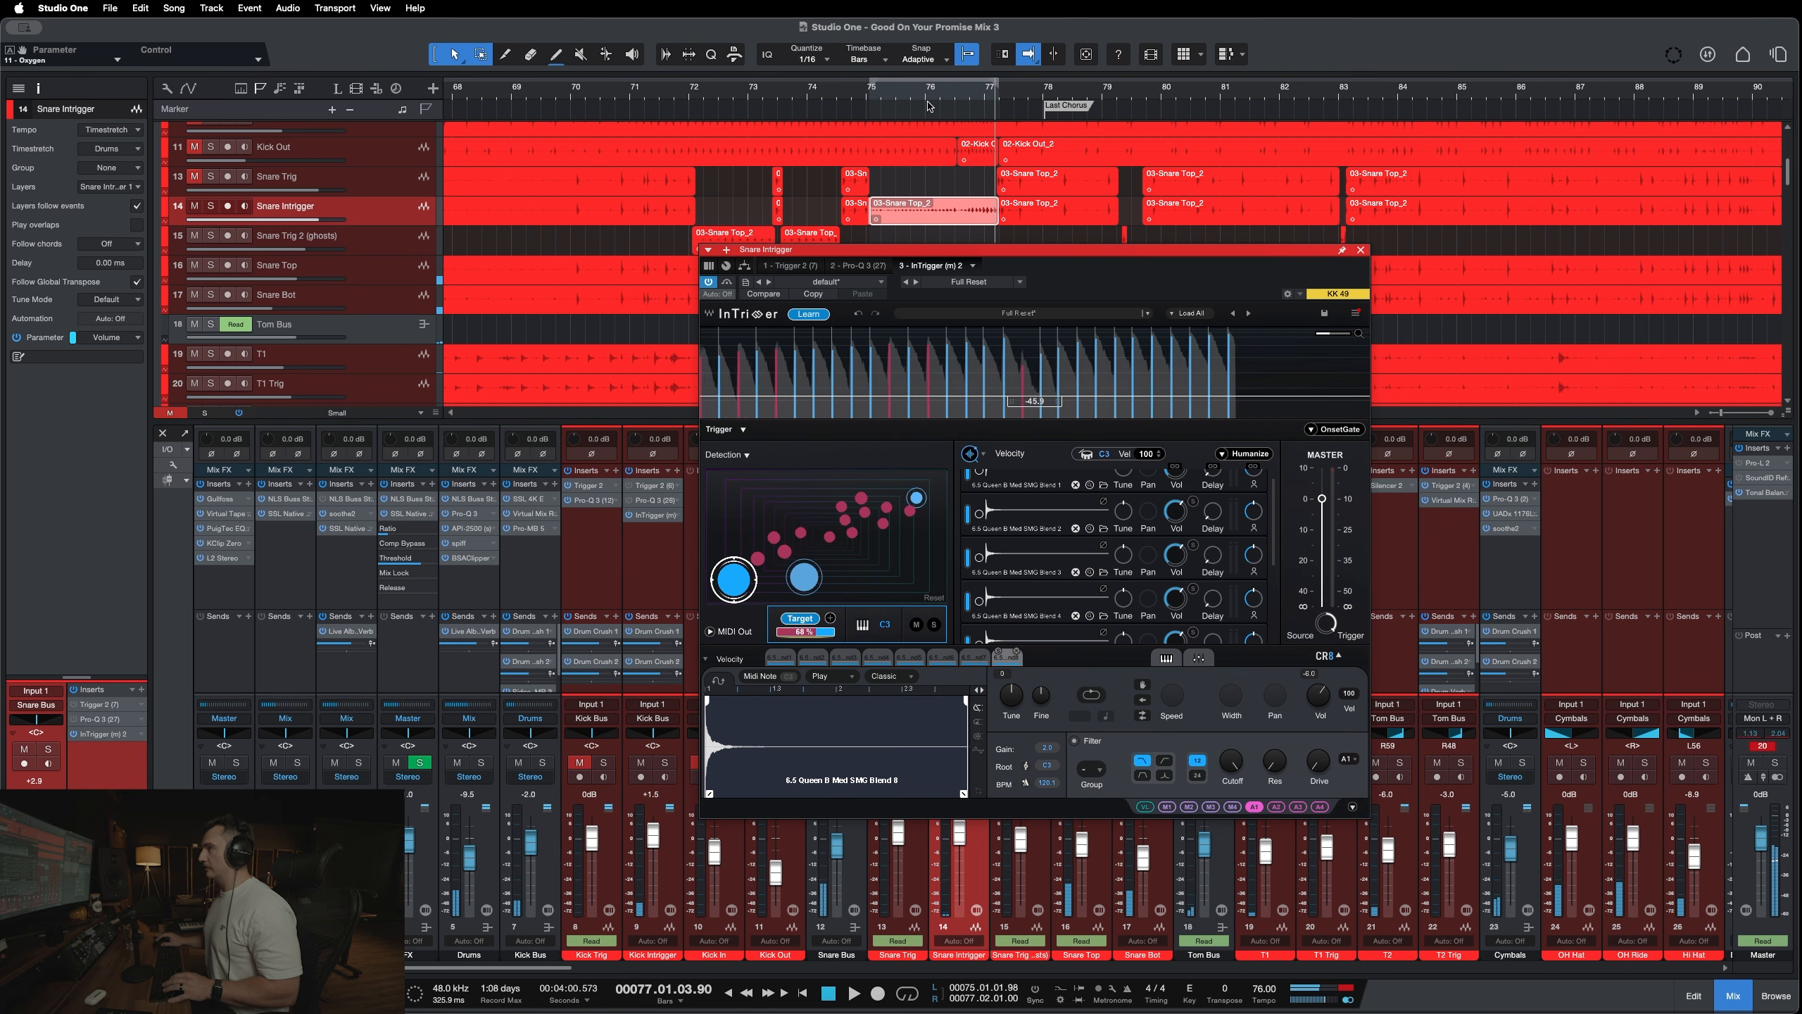
pyautogui.click(889, 101)
pyautogui.press('space')
pyautogui.click(882, 89)
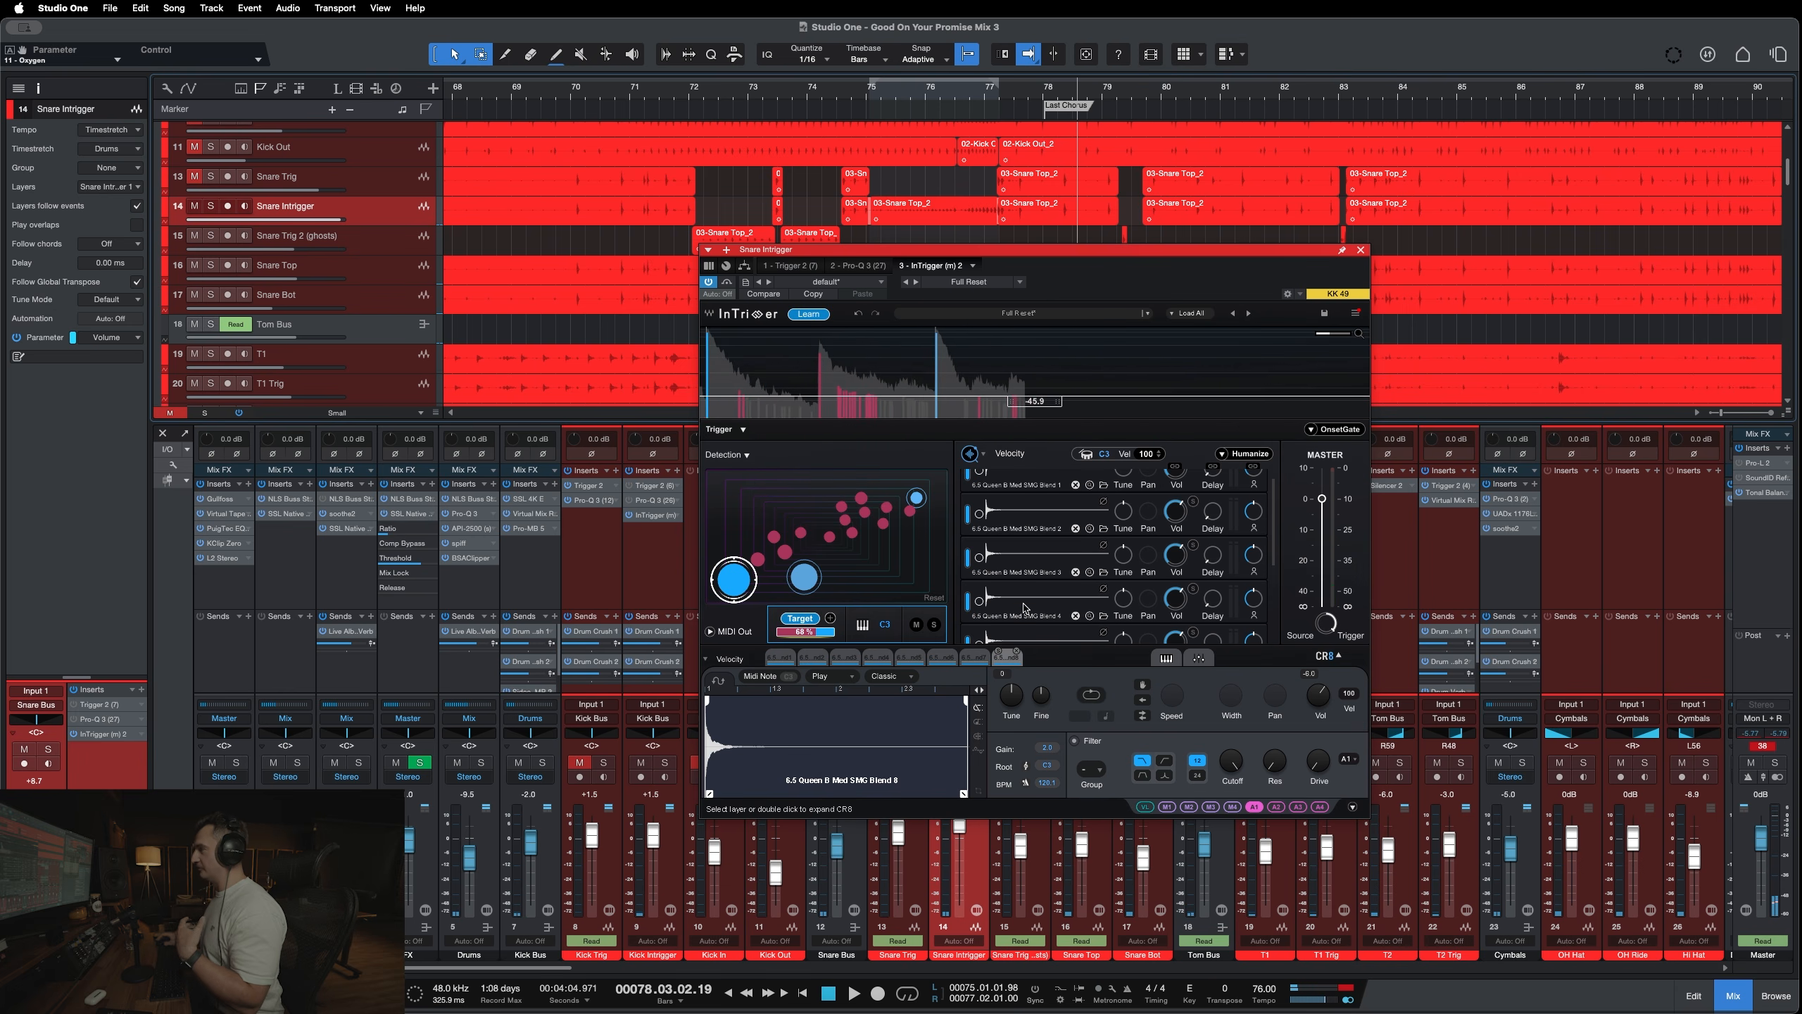
pyautogui.scroll(-4, 1037, 588)
pyautogui.scroll(4, 1025, 608)
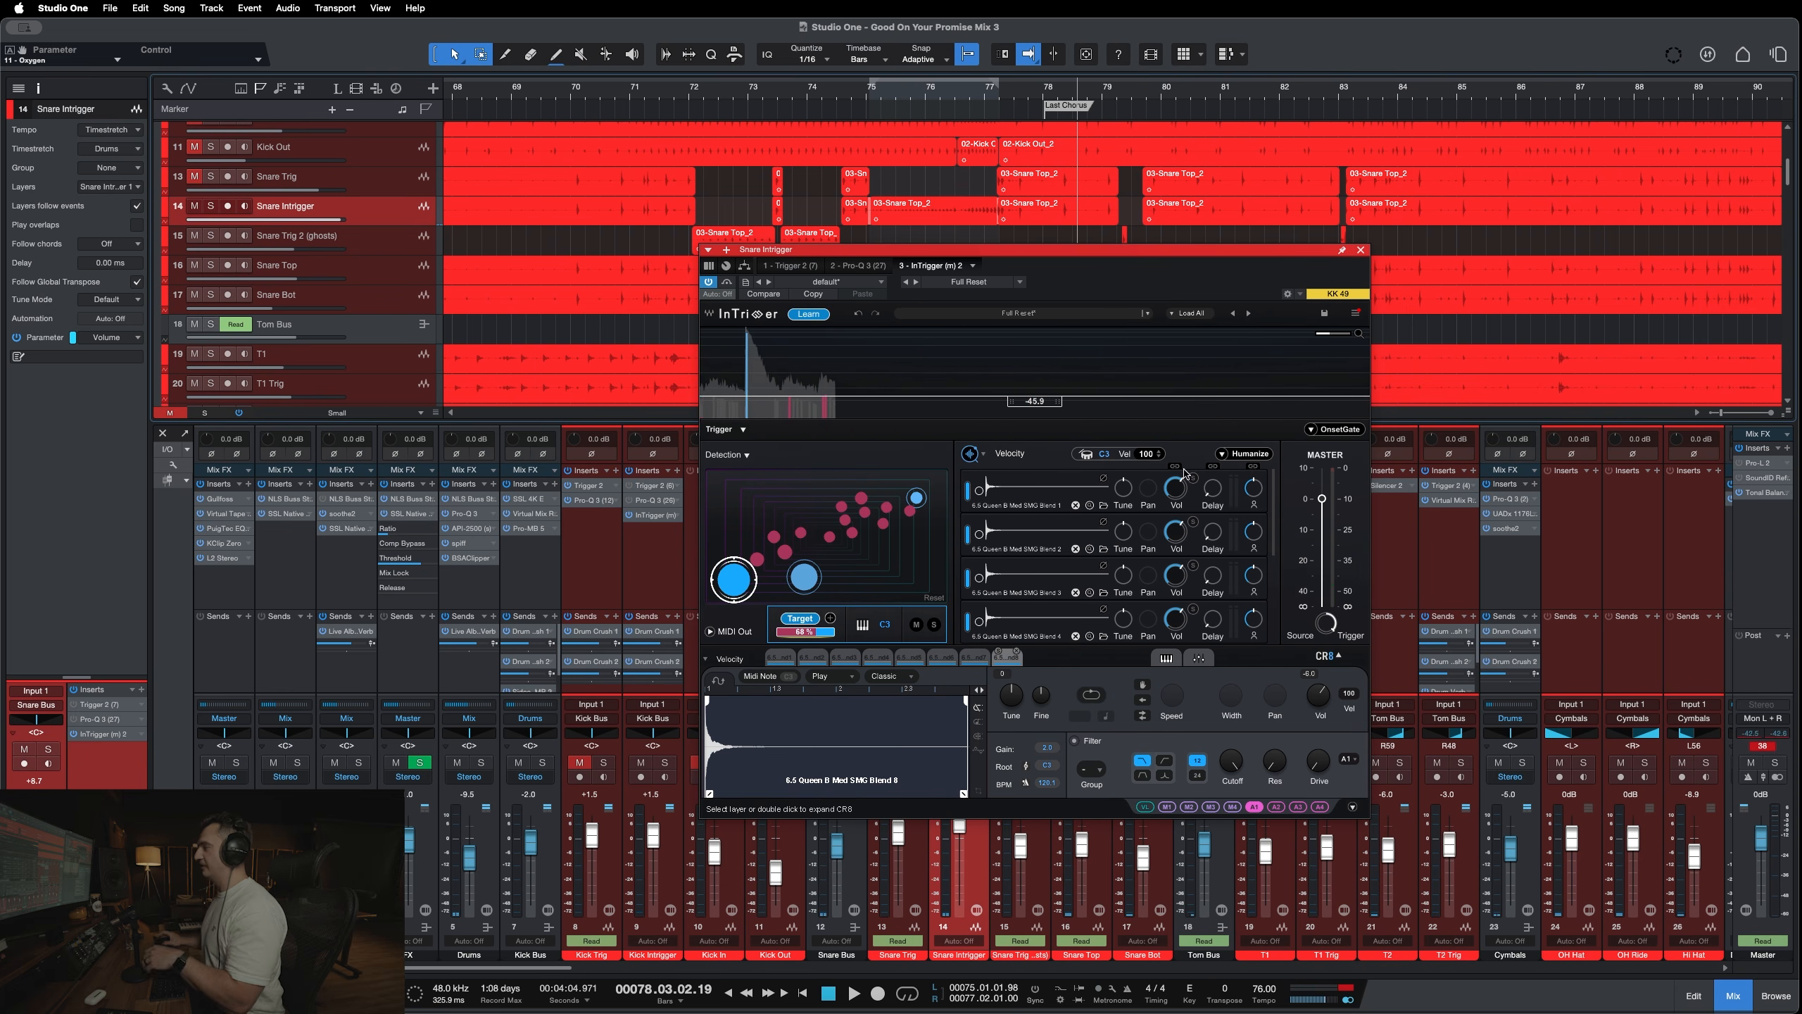